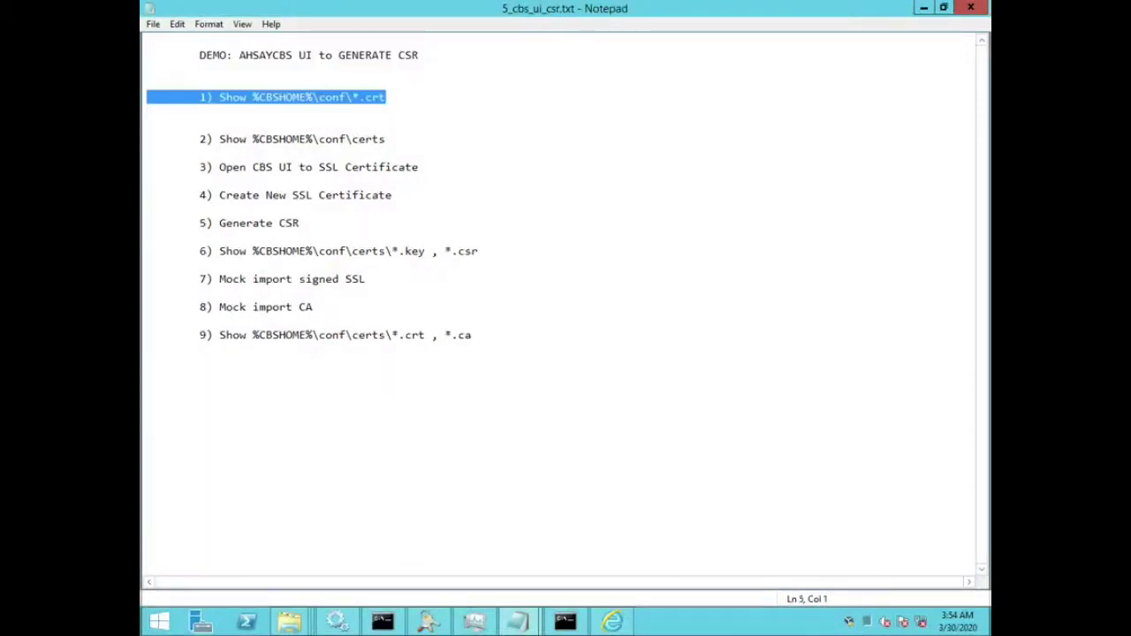
pyautogui.press('Down')
pyautogui.press('Down')
pyautogui.press('Down')
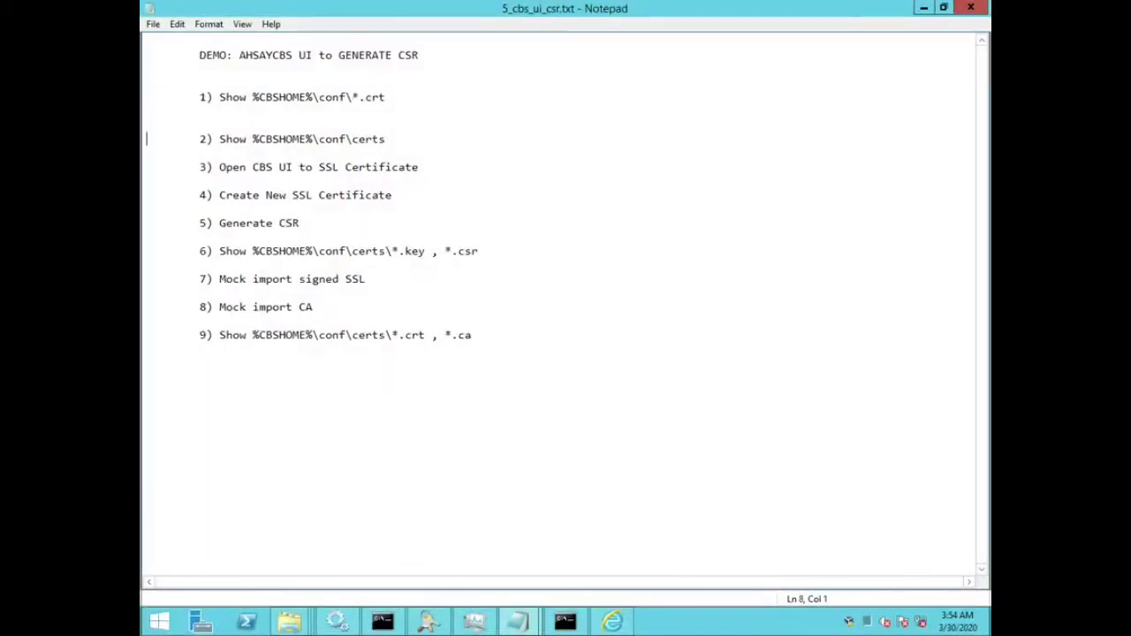
# Step: Walk through the demo plan in the notes, highlighting steps 1 to 9 and the title in turn
pyautogui.hotkey('shift', 'Down')
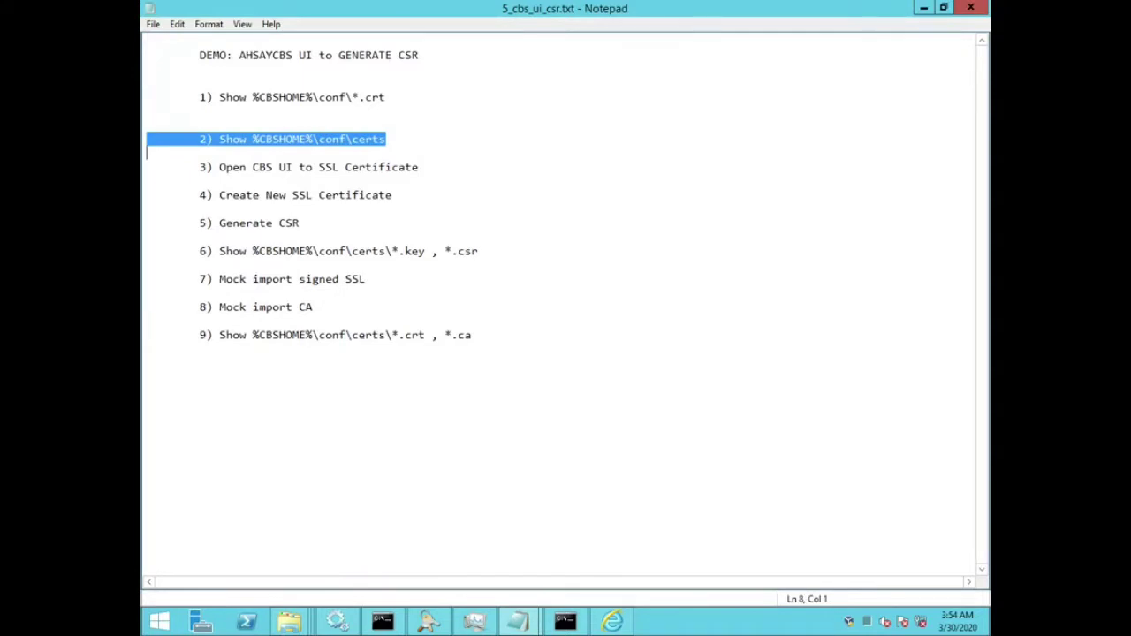
pyautogui.press('Right')
pyautogui.press('End')
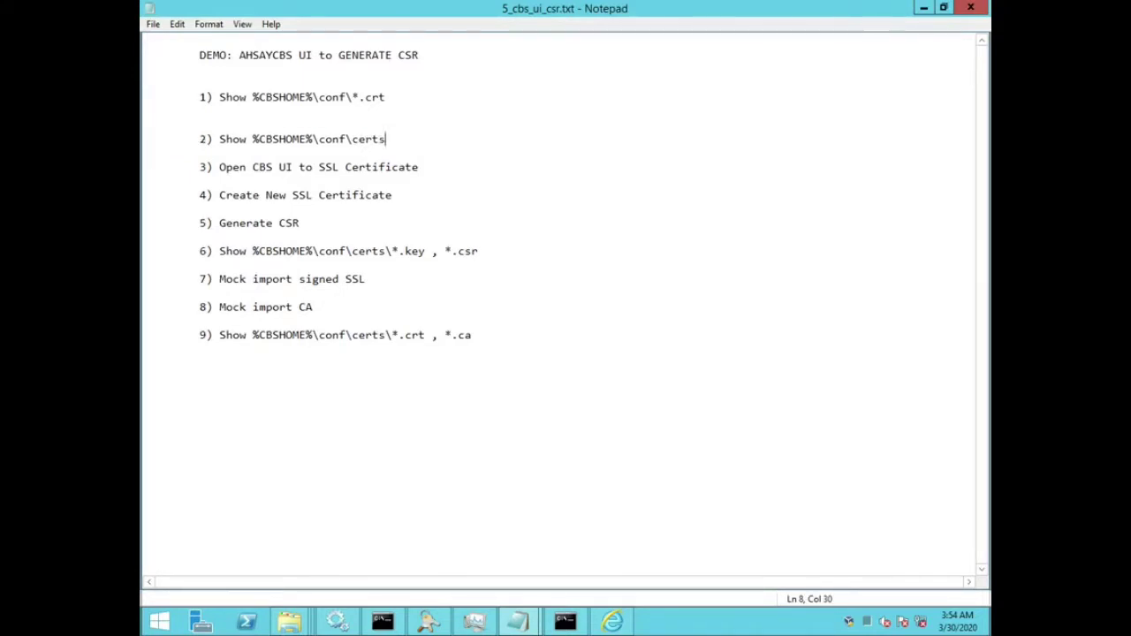
pyautogui.hotkey('shift', 'Left')
pyautogui.hotkey('shift', 'Left')
pyautogui.hotkey('shift', 'Left')
pyautogui.hotkey('shift', 'Left')
pyautogui.hotkey('shift', 'Left')
pyautogui.hotkey('shift', 'Left')
pyautogui.hotkey('shift', 'Left')
pyautogui.hotkey('shift', 'Left')
pyautogui.hotkey('shift', 'Left')
pyautogui.hotkey('shift', 'Left')
pyautogui.hotkey('shift', 'Left')
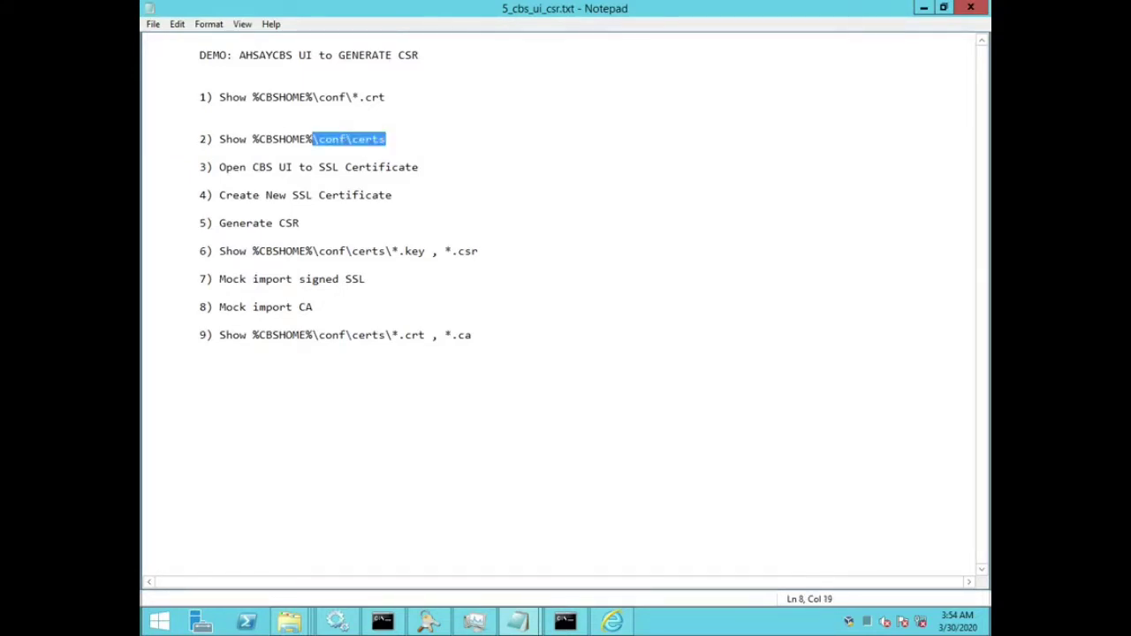
pyautogui.press('Home')
pyautogui.press('Down')
pyautogui.press('Down')
pyautogui.hotkey('shift', 'Down')
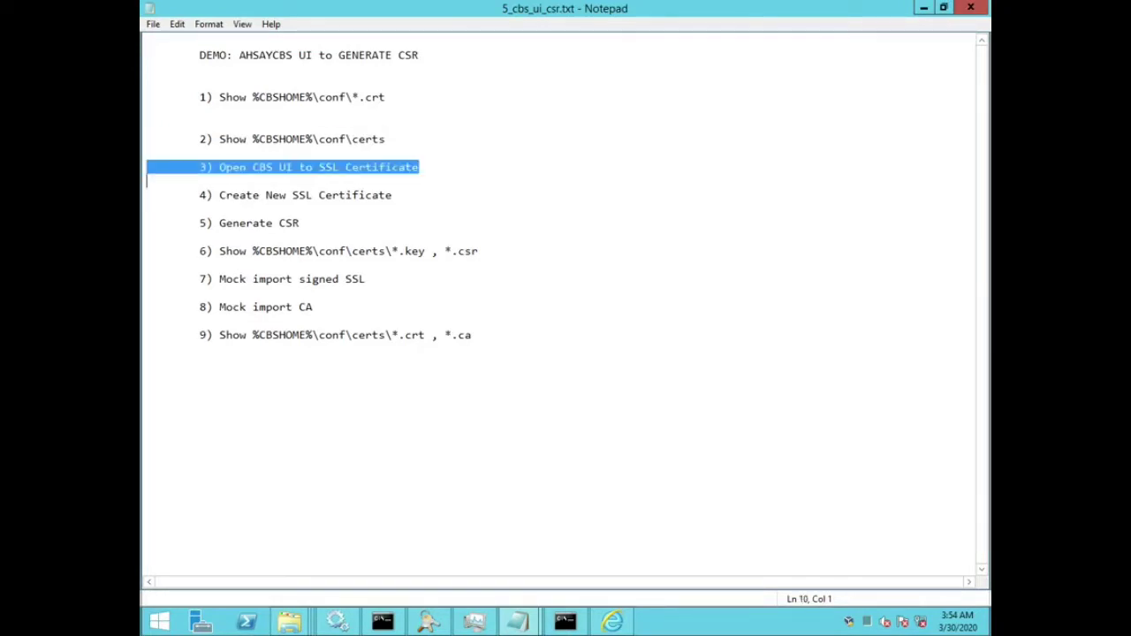
pyautogui.press('Down')
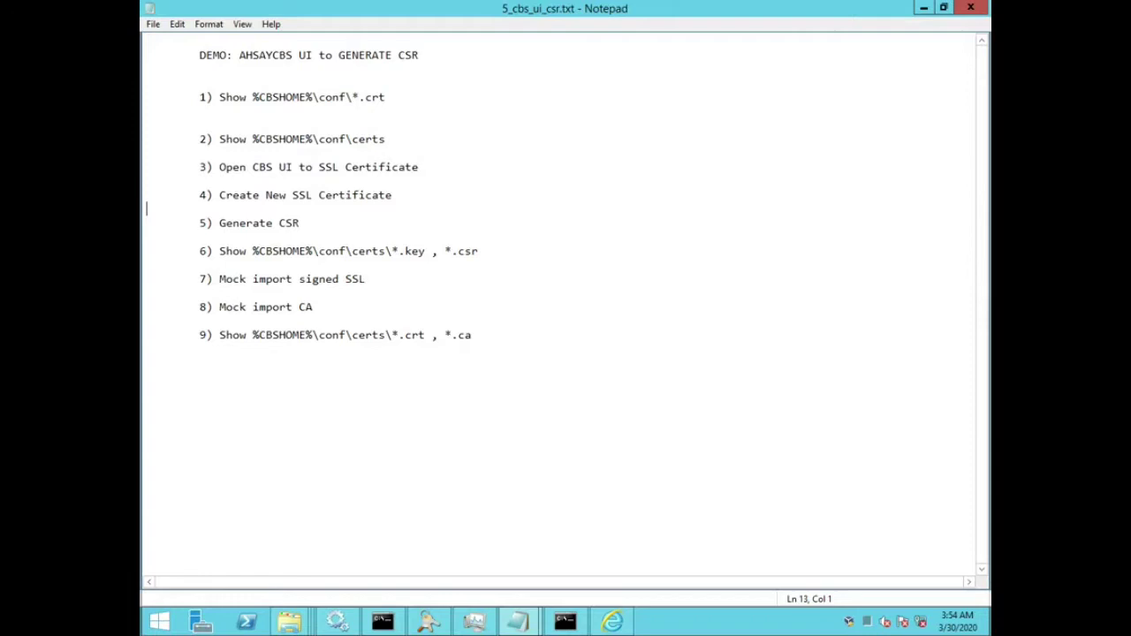
pyautogui.hotkey('shift', 'Down')
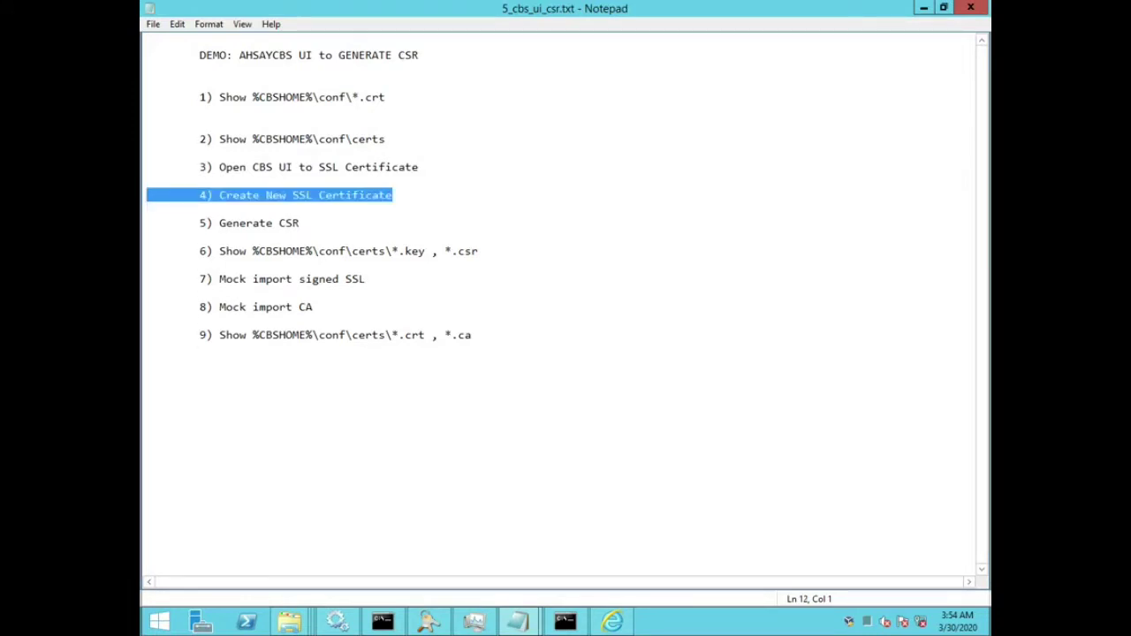
pyautogui.press('Down')
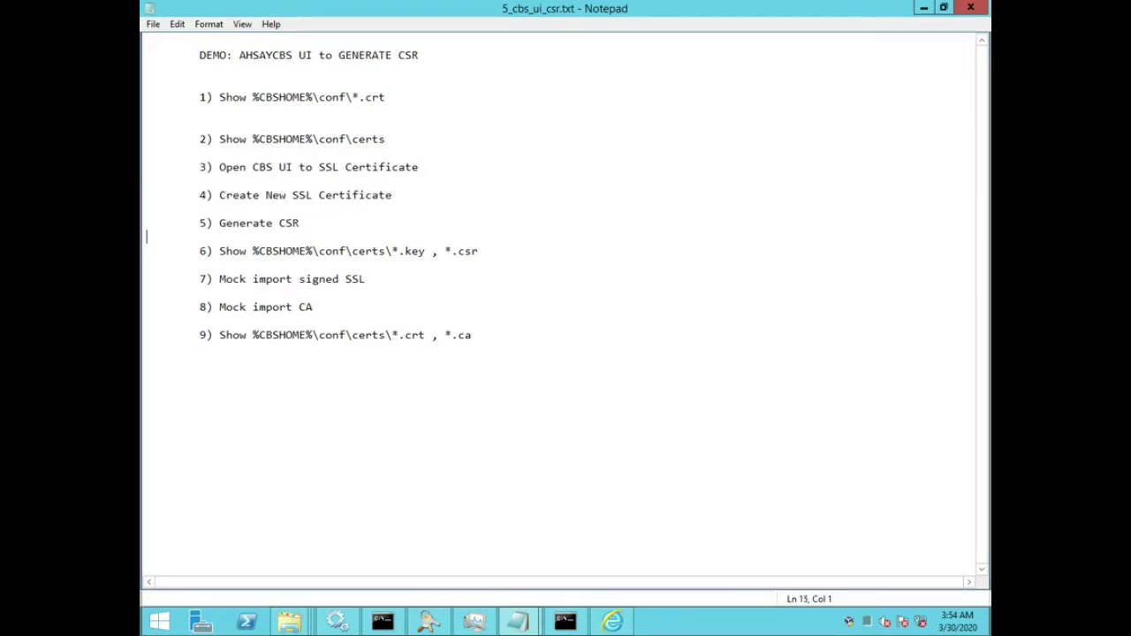
pyautogui.hotkey('shift', 'Down')
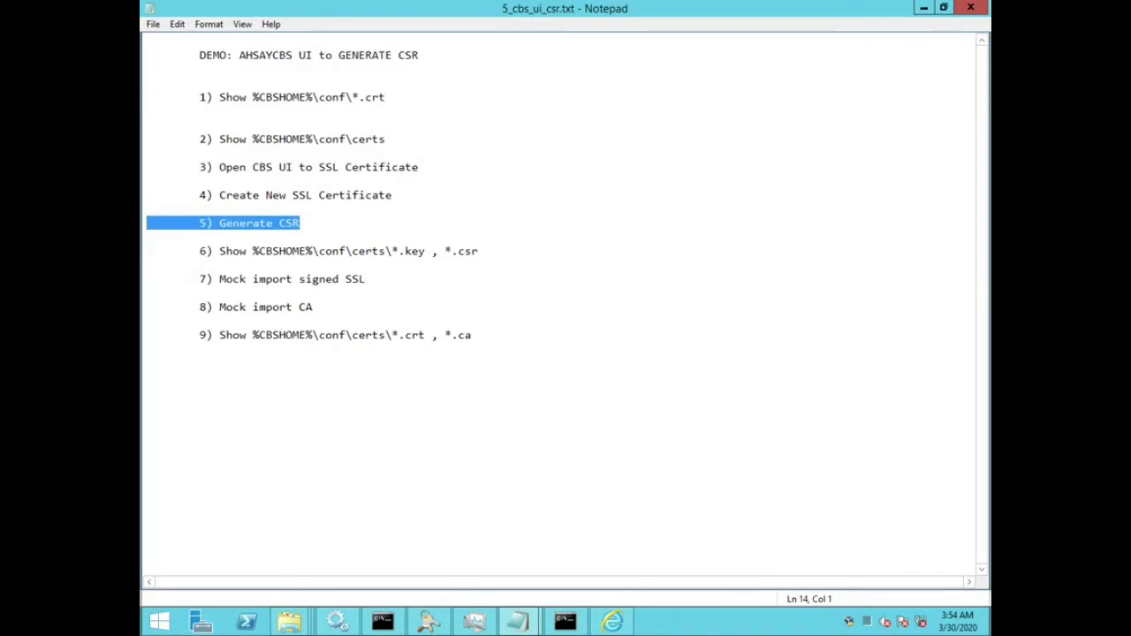
pyautogui.press('Down')
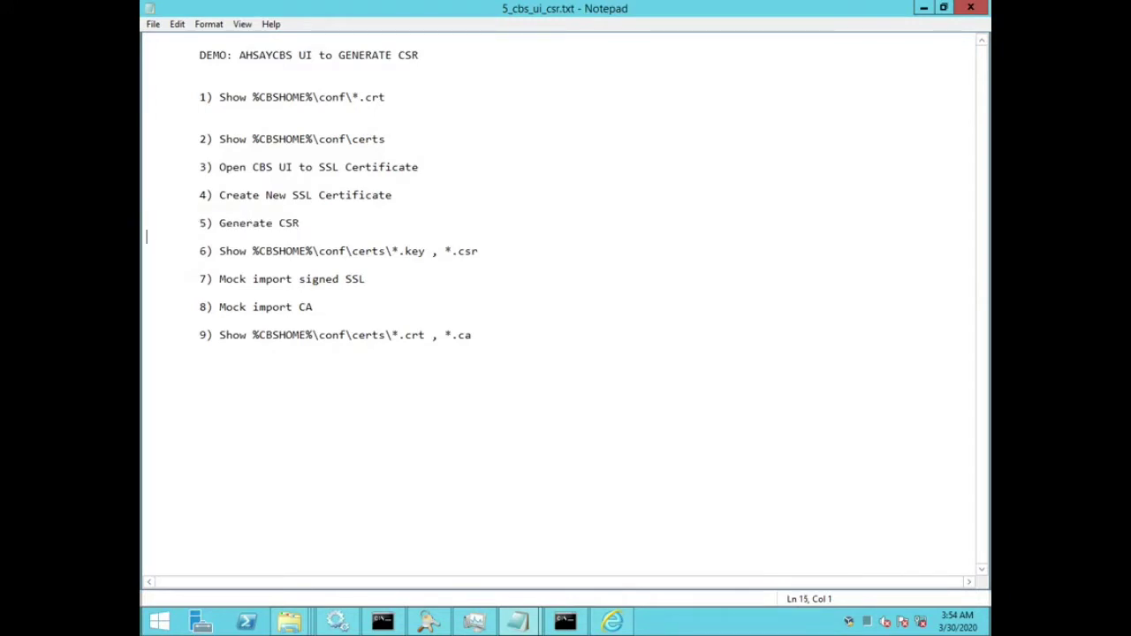
pyautogui.hotkey('shift', 'Down')
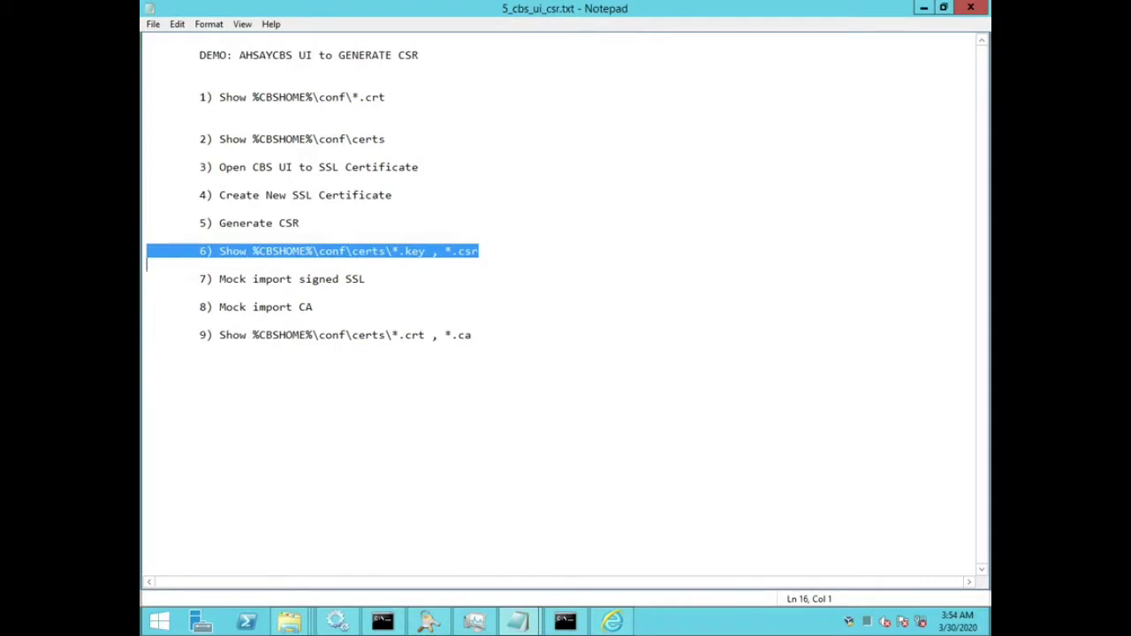
pyautogui.press('Down')
pyautogui.hotkey('shift', 'Down')
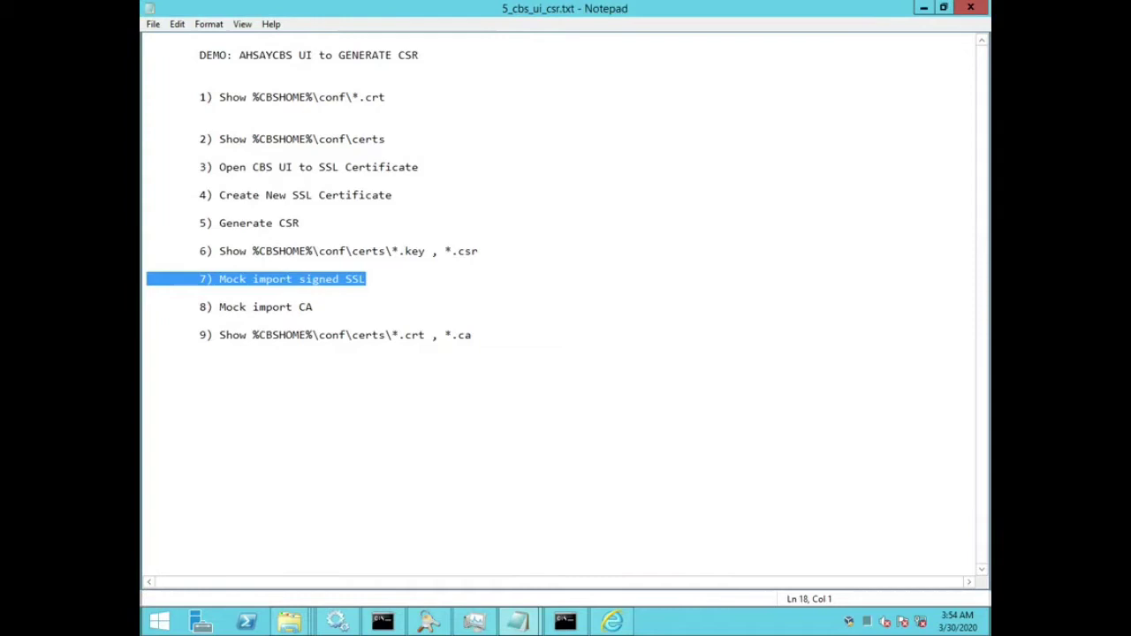
pyautogui.press('Down')
pyautogui.press('Down')
pyautogui.press('Down')
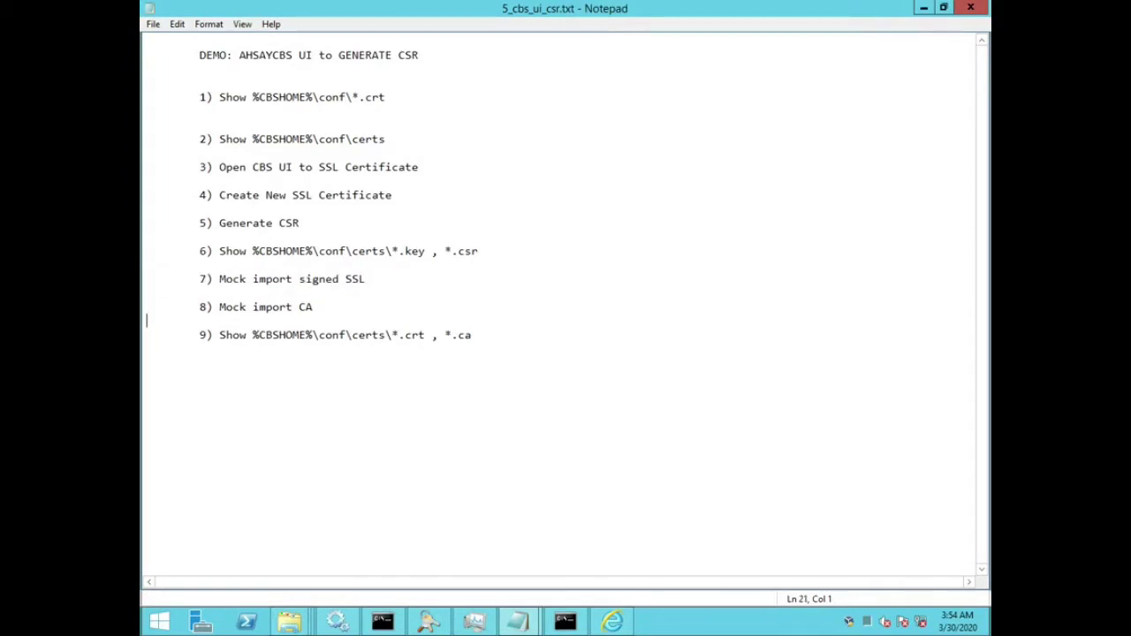
pyautogui.hotkey('shift', 'Up')
pyautogui.press('Down')
pyautogui.hotkey('shift', 'Down')
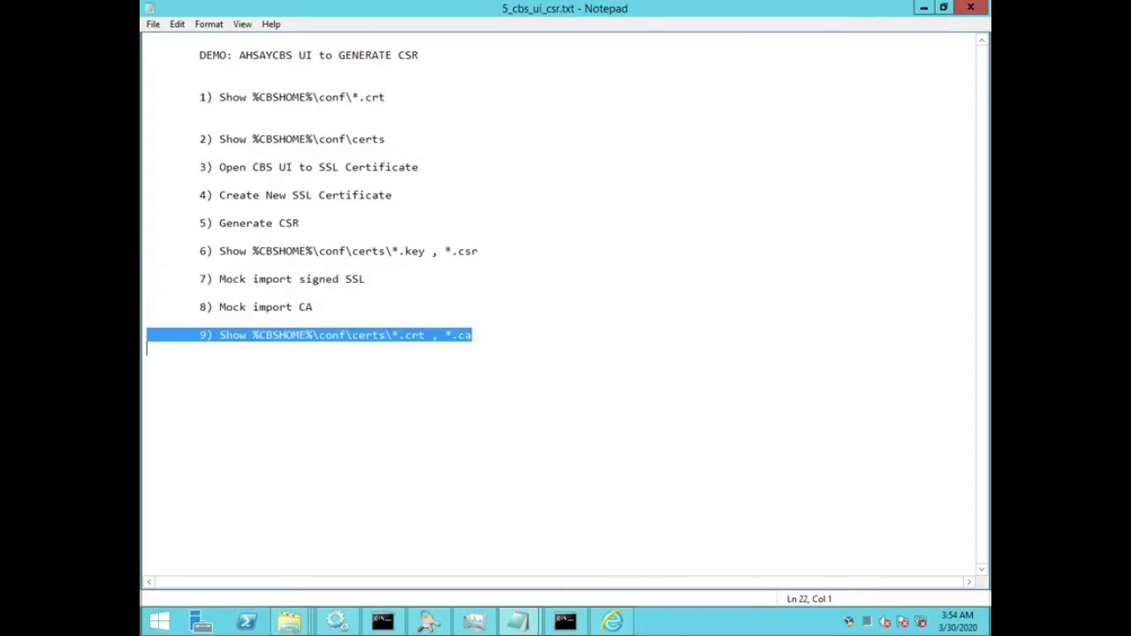
pyautogui.hotkey('ctrl', 'Home')
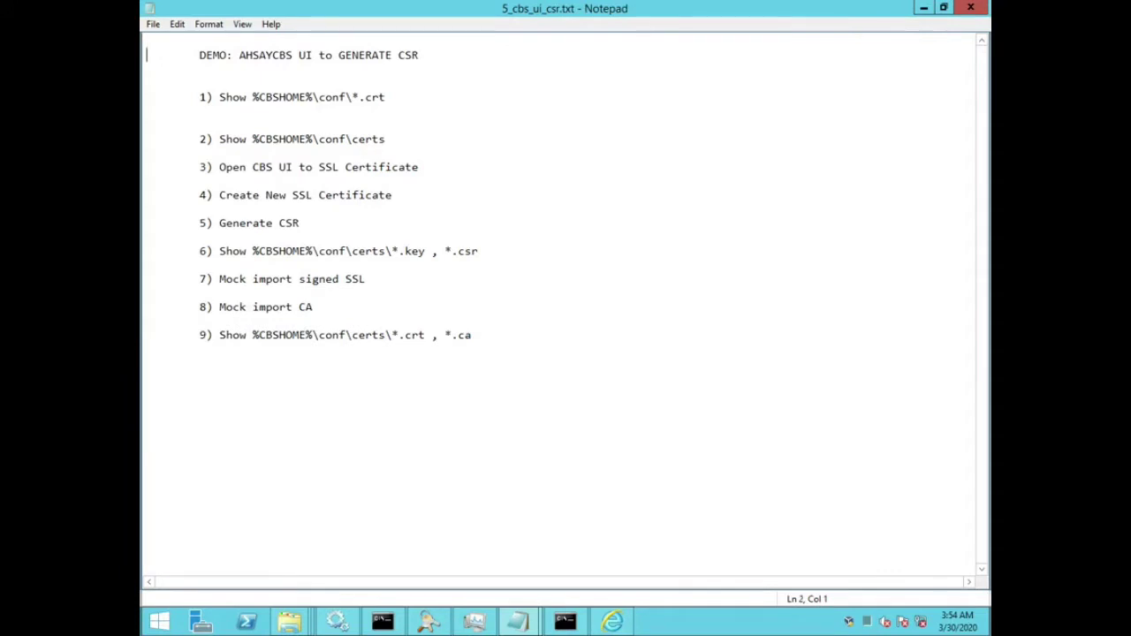
pyautogui.hotkey('shift', 'Down')
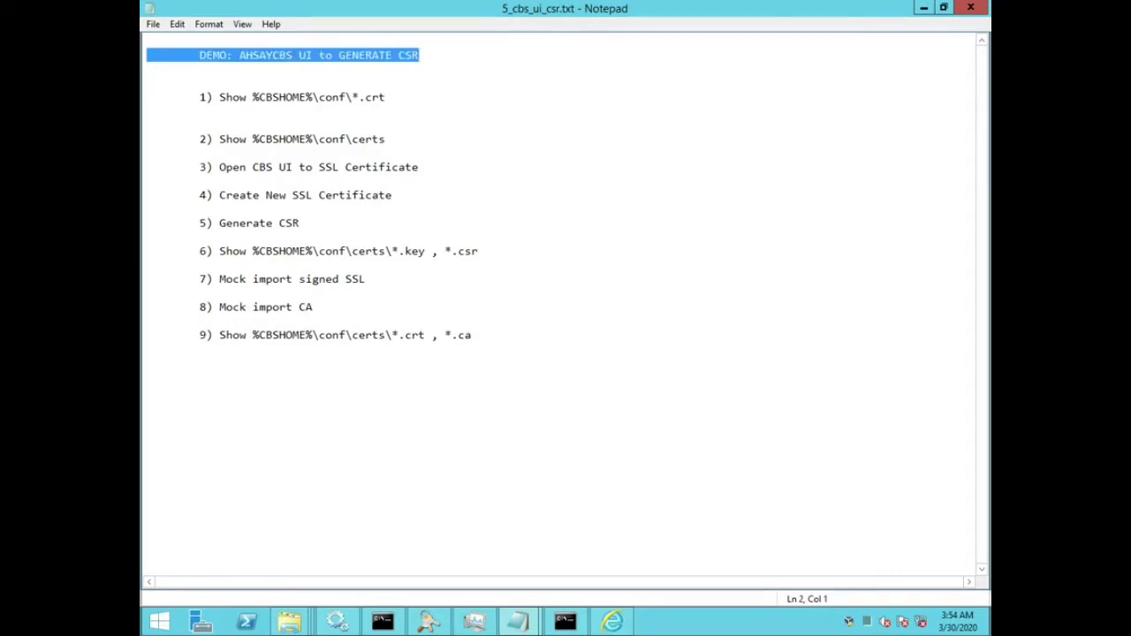
pyautogui.moveTo(613, 622)
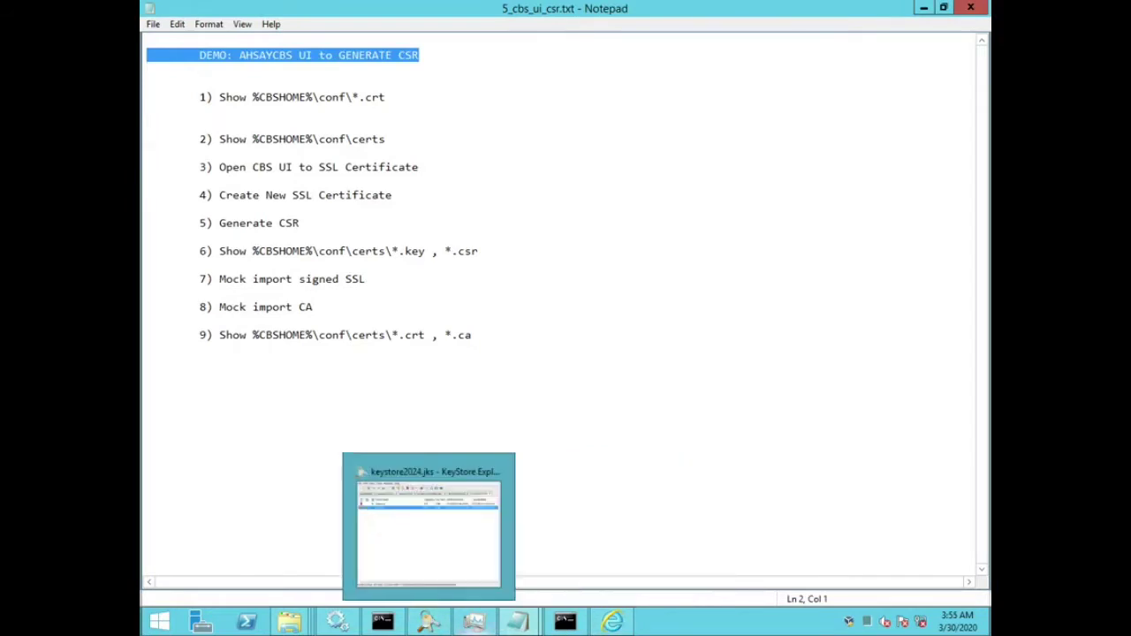
pyautogui.moveTo(565, 621)
pyautogui.press('Down')
pyautogui.press('Down')
pyautogui.hotkey('shift', 'Down')
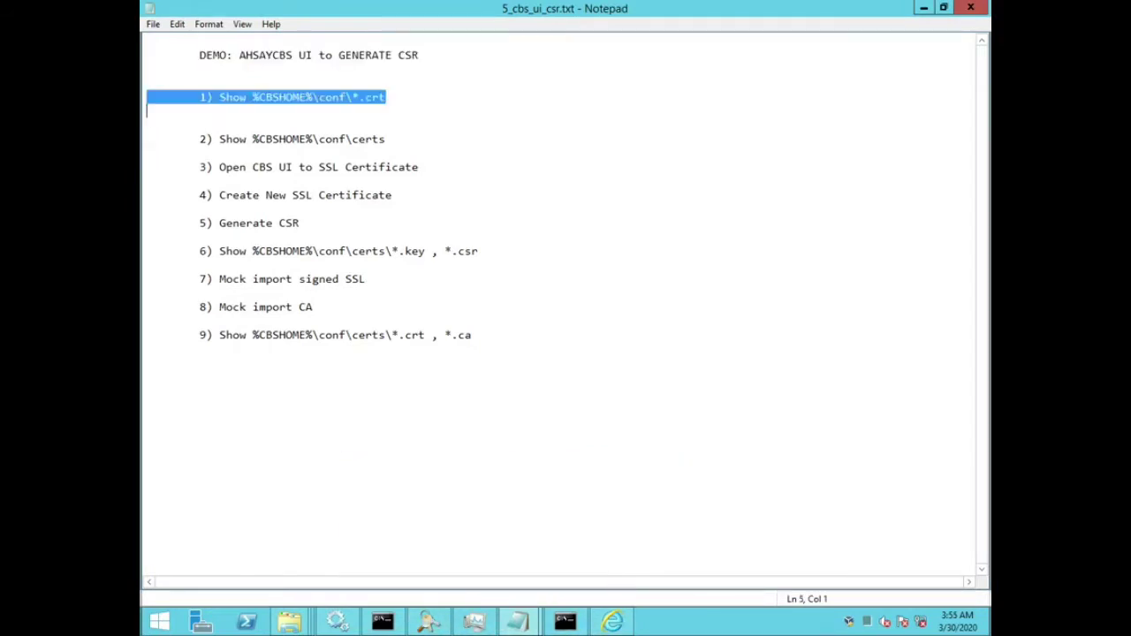
# Step: Bring up the C:\Program Files\AhsayCBS\conf folder and highlight its path in the address bar
pyautogui.moveTo(290, 622)
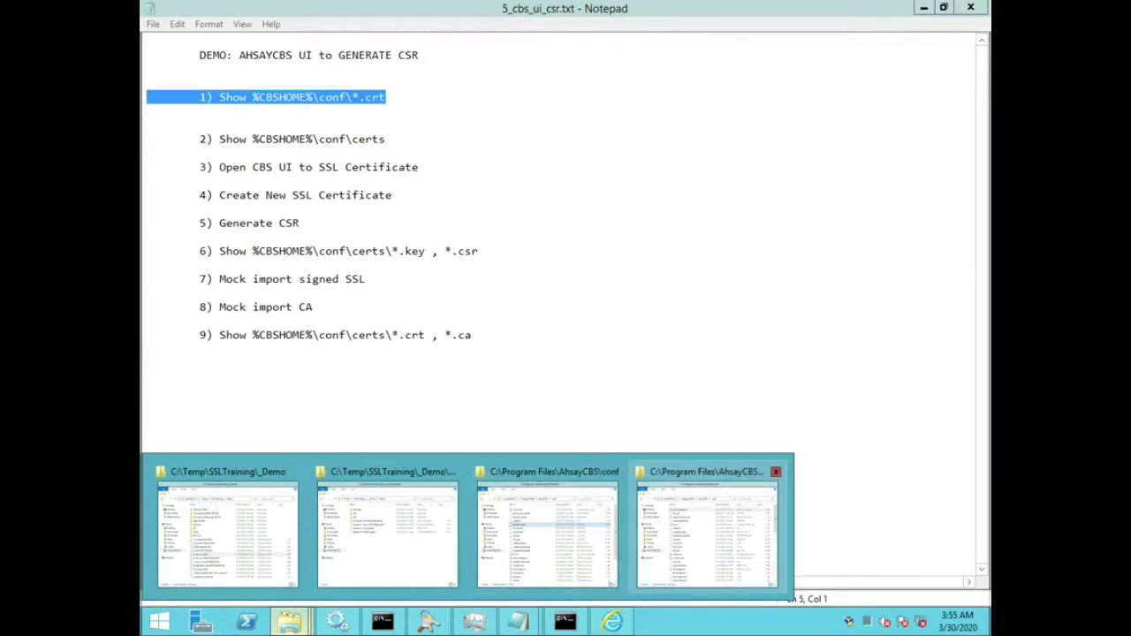
pyautogui.click(707, 530)
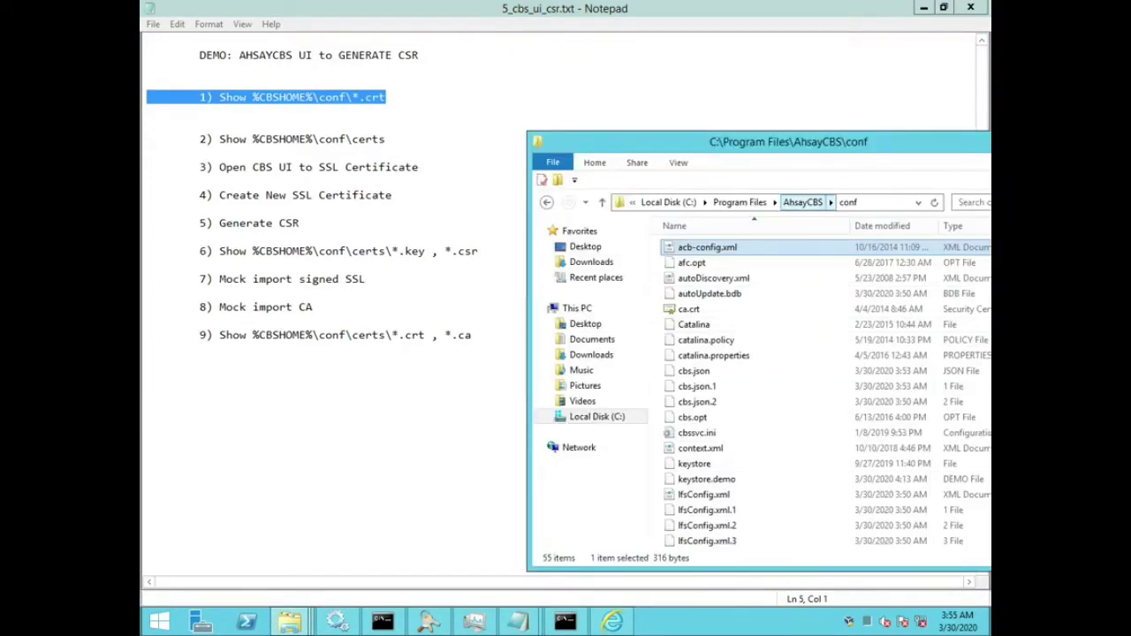
pyautogui.click(884, 202)
pyautogui.click(758, 203)
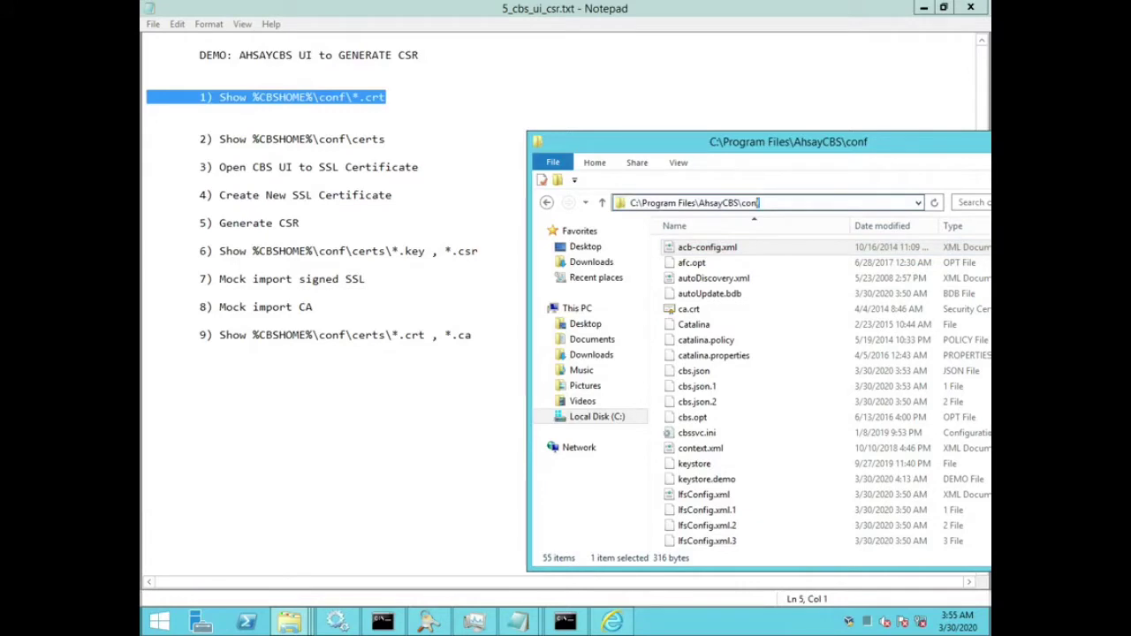
pyautogui.moveTo(758, 202); pyautogui.dragTo(630, 202)
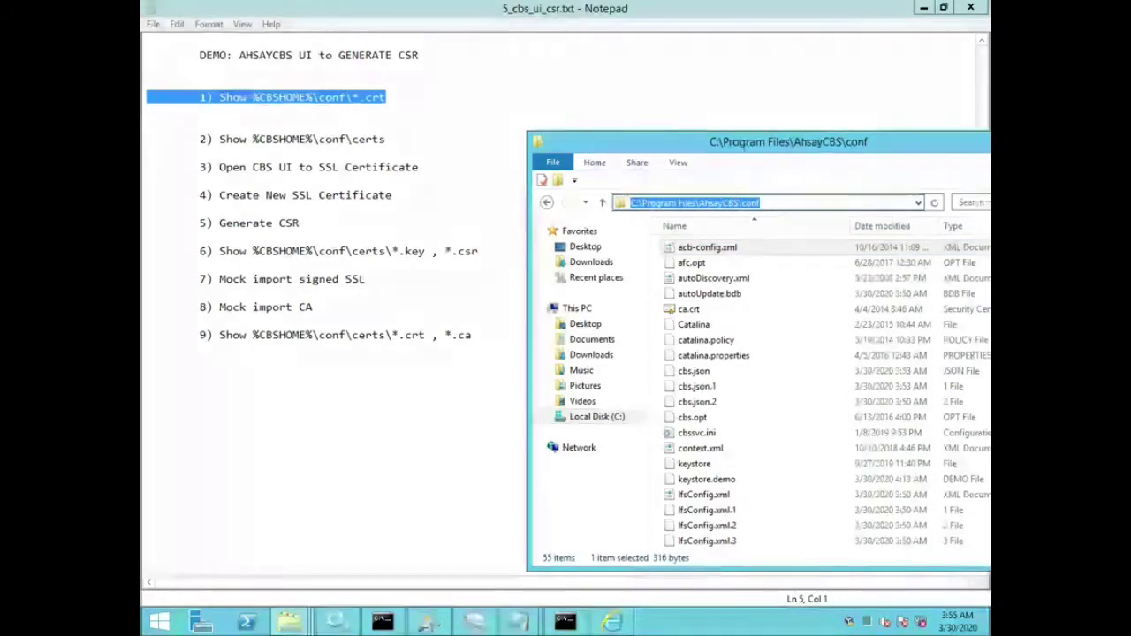
# Step: Open ca.crt and review its general details and Certification Path
pyautogui.click(688, 309)
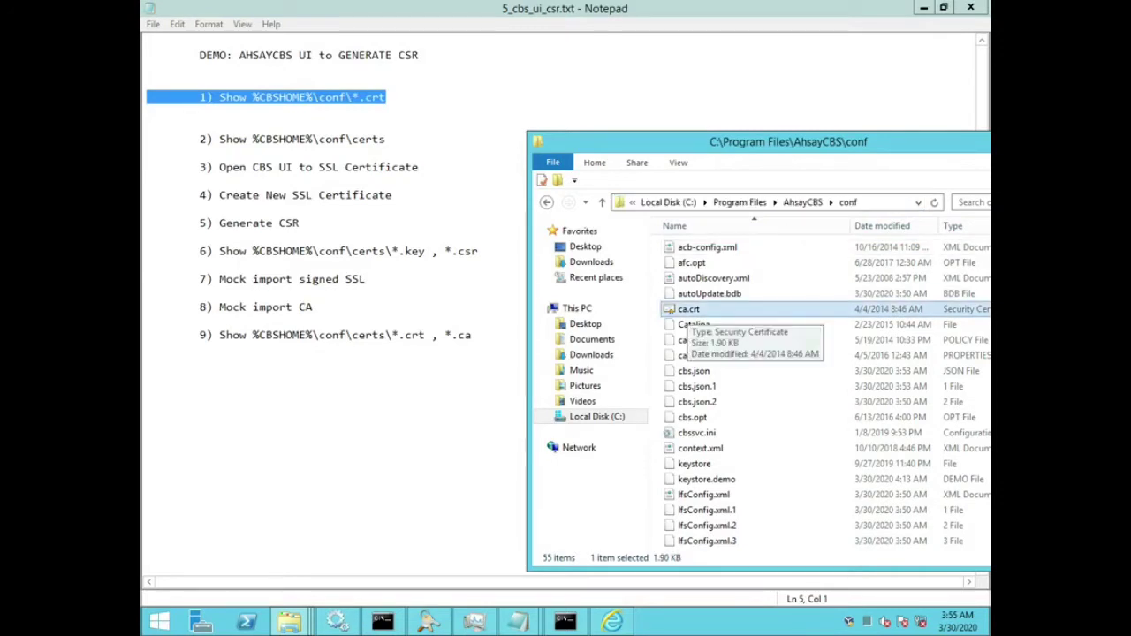
pyautogui.press('F2')
pyautogui.press('Escape')
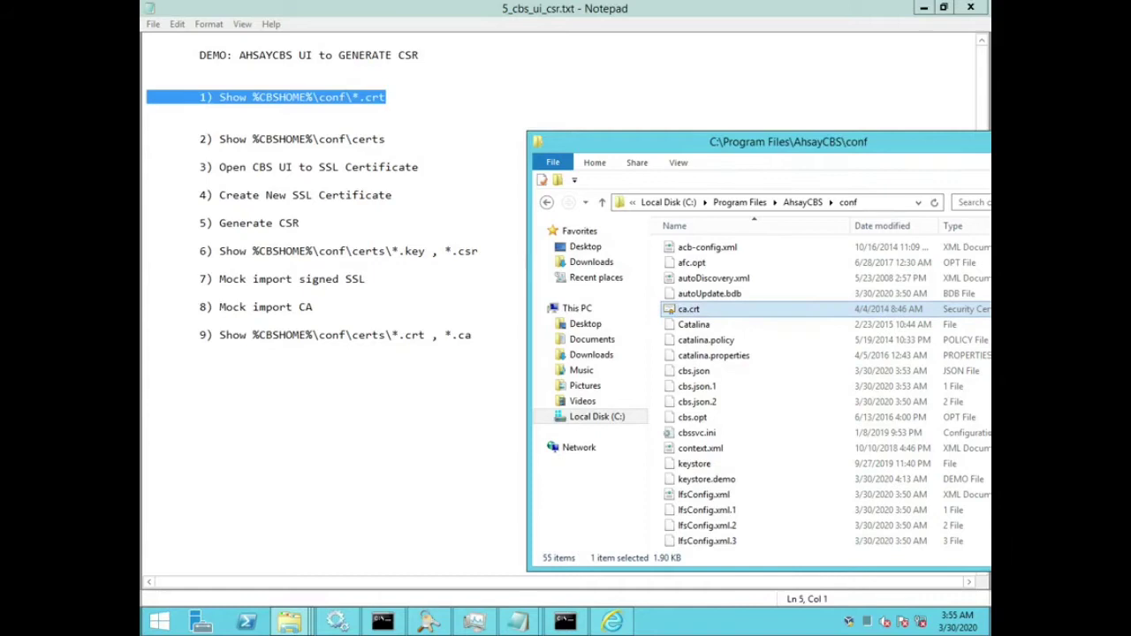
pyautogui.rightClick(674, 307)
pyautogui.click(698, 314)
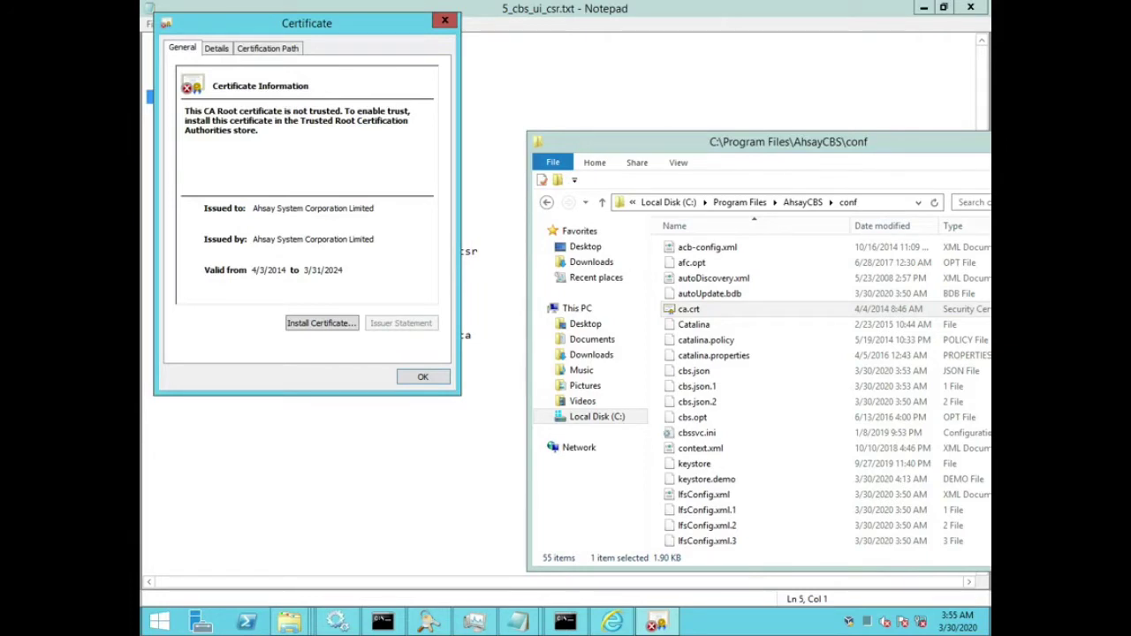
pyautogui.click(267, 47)
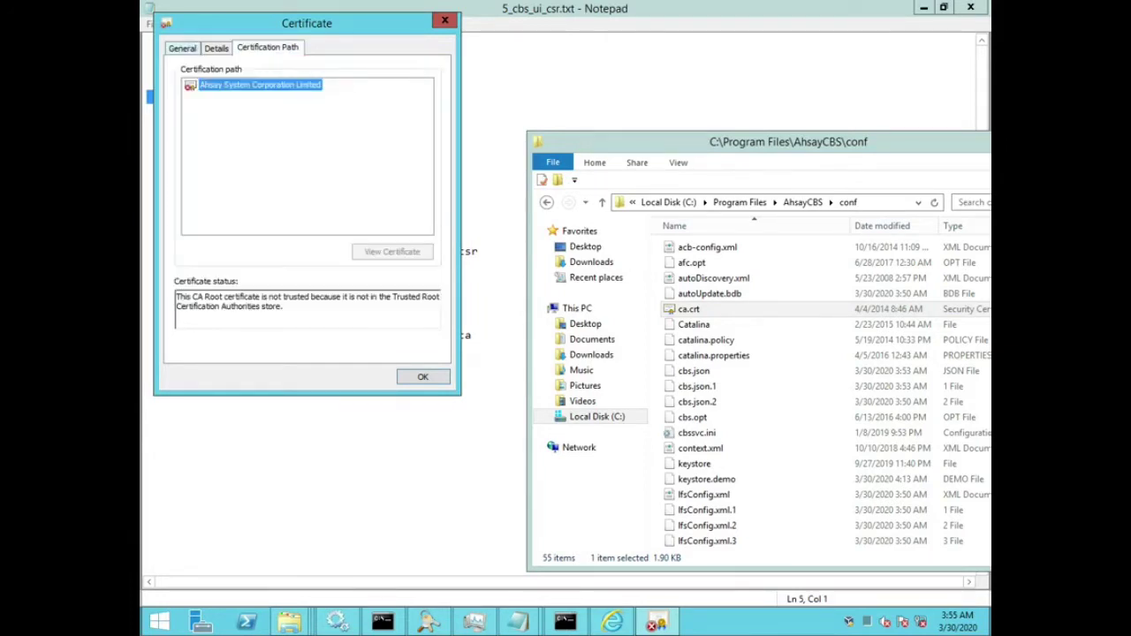
pyautogui.click(182, 48)
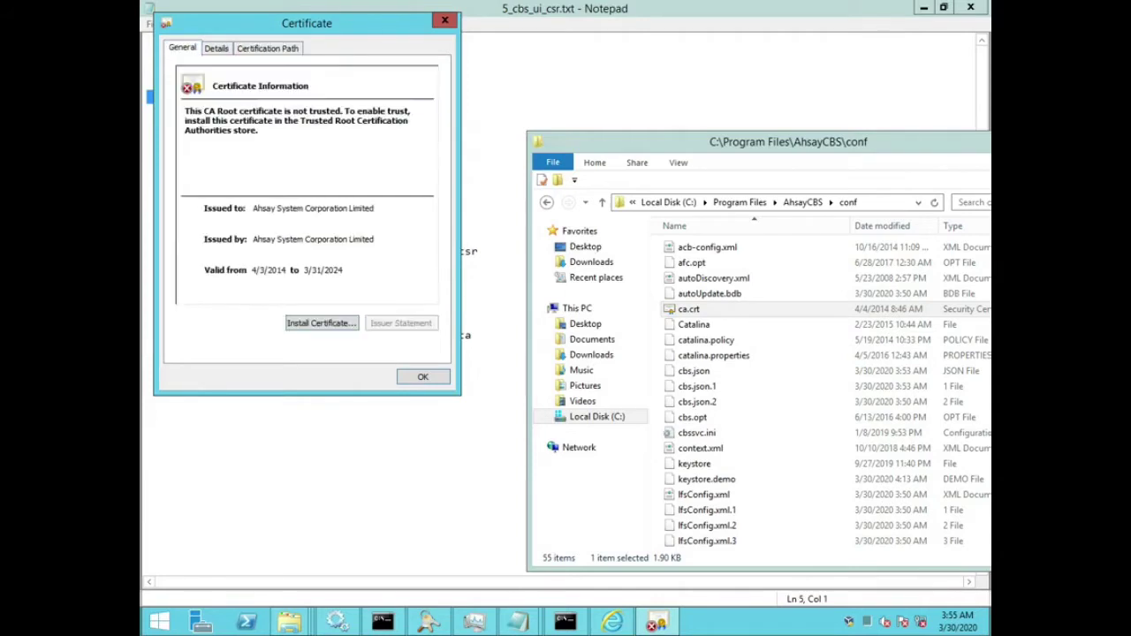
pyautogui.press('Return')
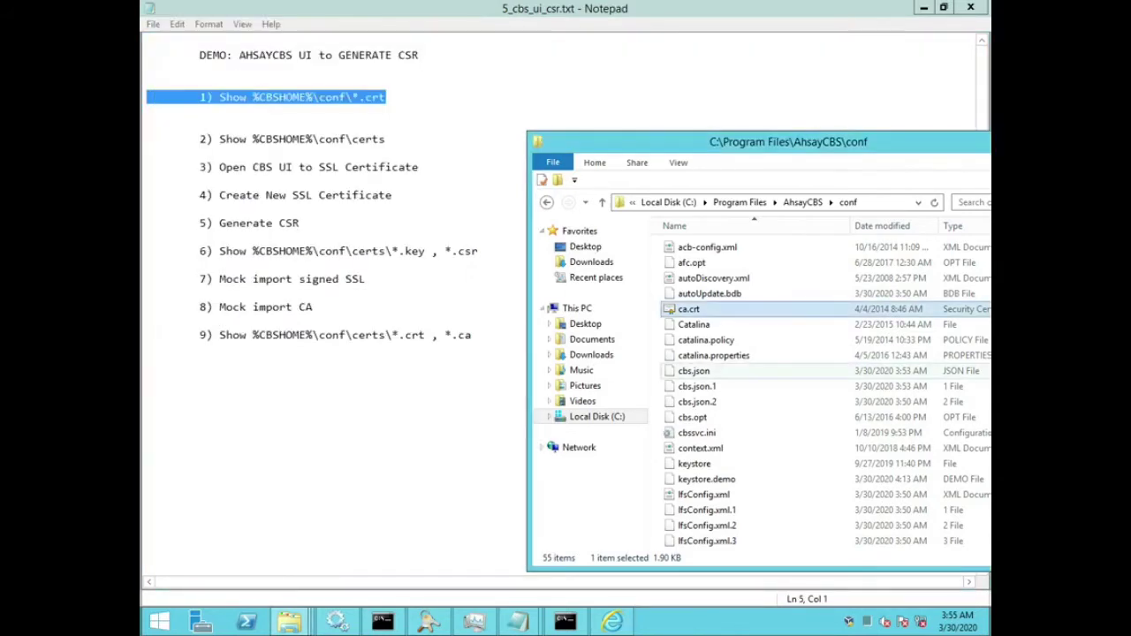
pyautogui.press('Down')
pyautogui.write('s')
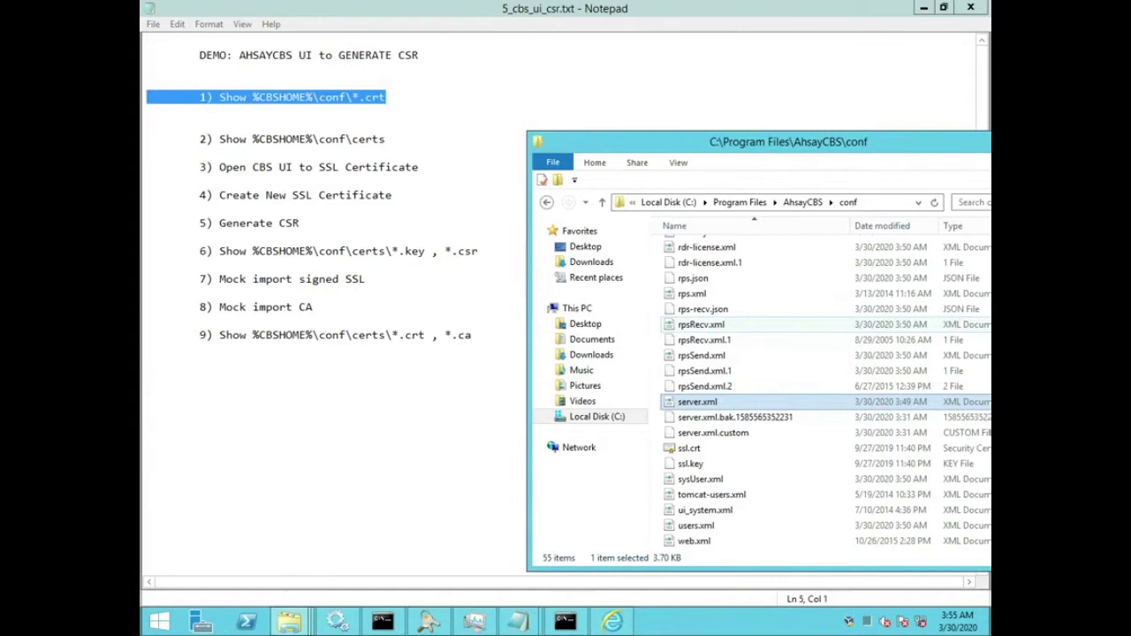
pyautogui.write('sl')
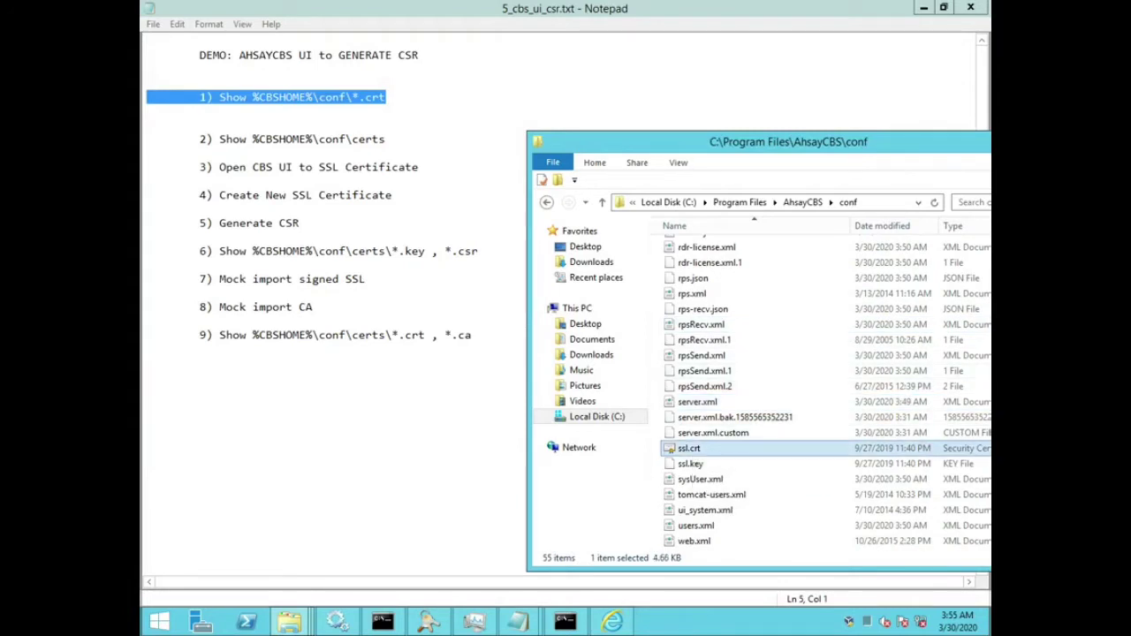
pyautogui.rightClick(674, 450)
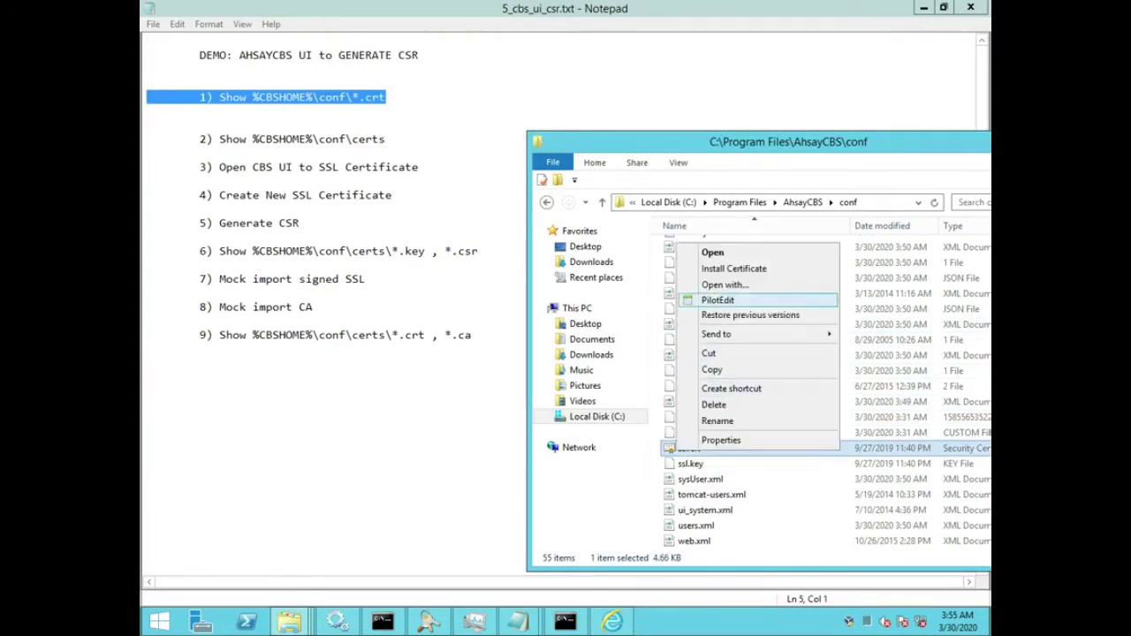
pyautogui.click(698, 251)
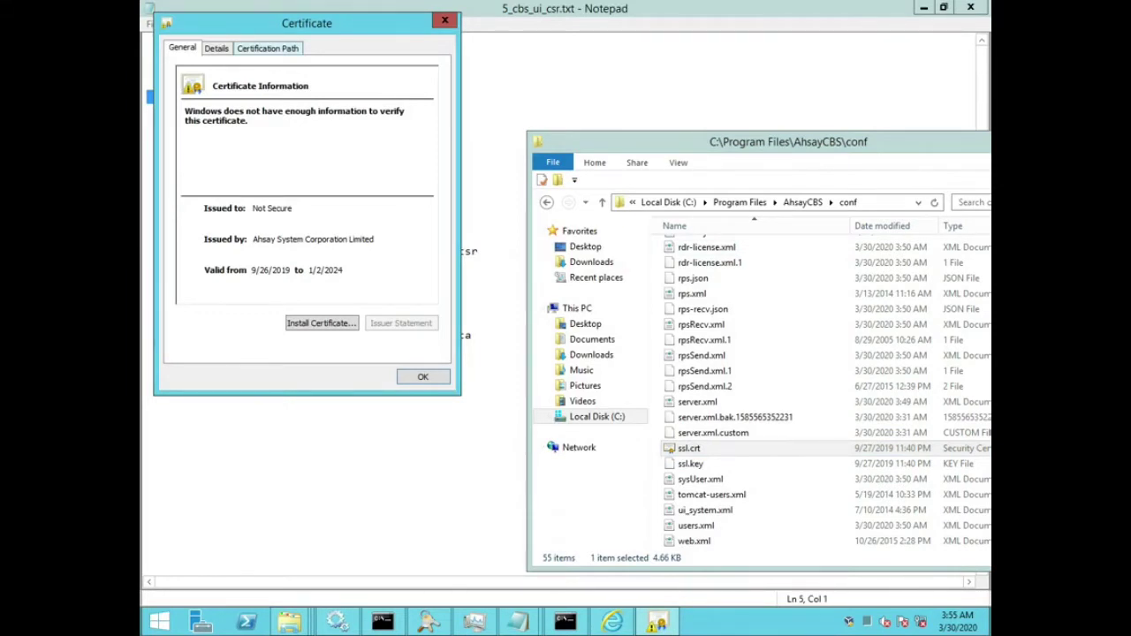
pyautogui.hotkey('ctrl', 'shift', 'Tab')
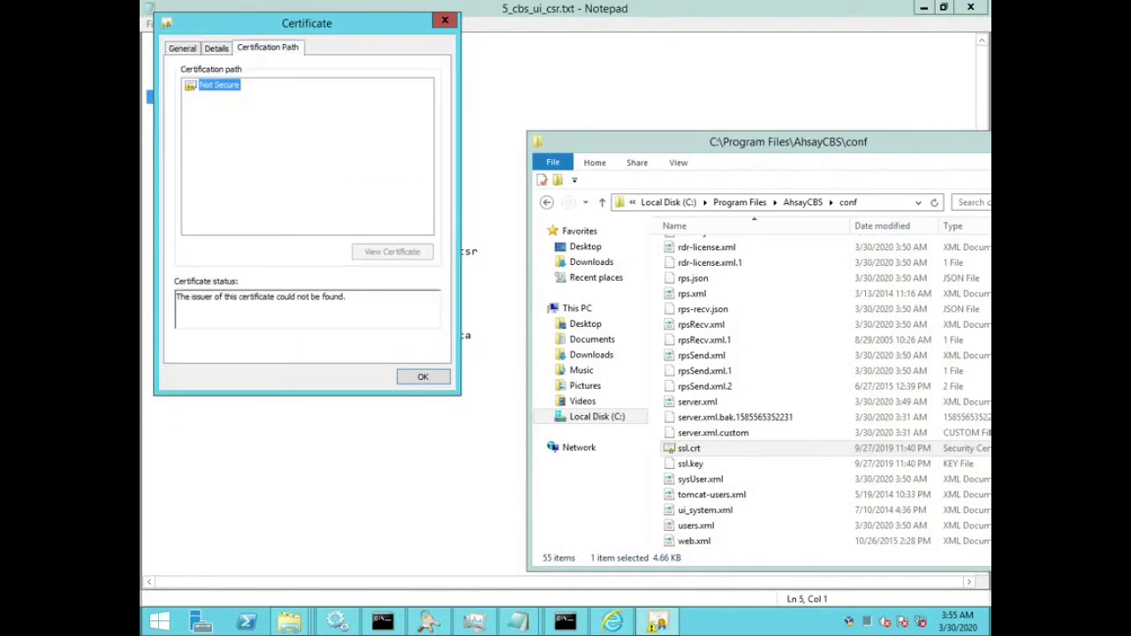
pyautogui.click(423, 376)
pyautogui.click(705, 371)
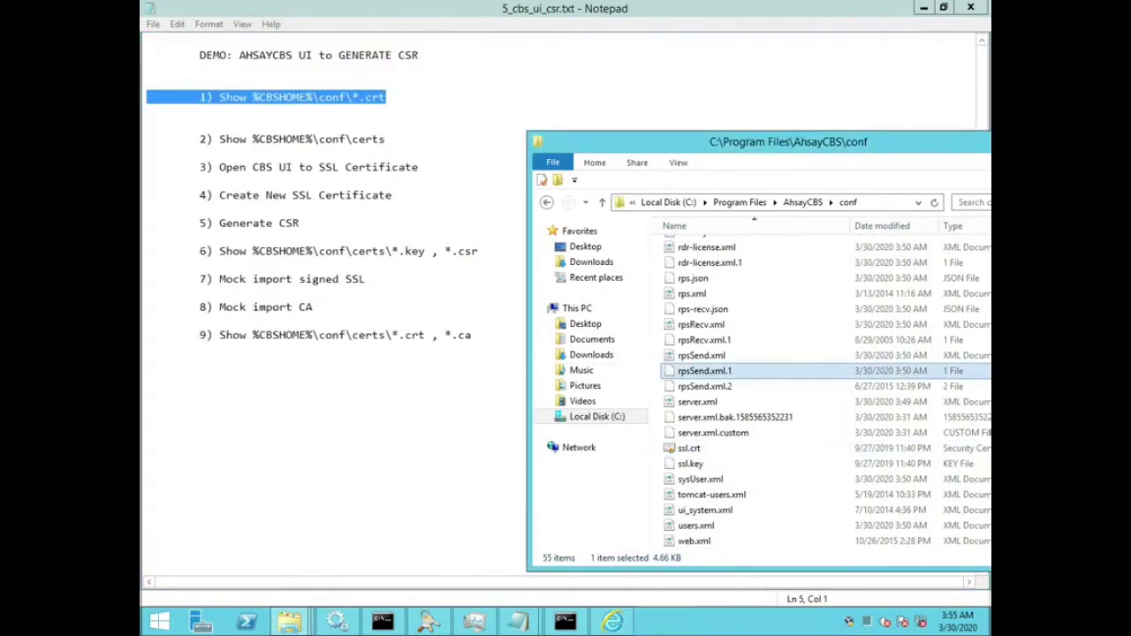
pyautogui.press('Home')
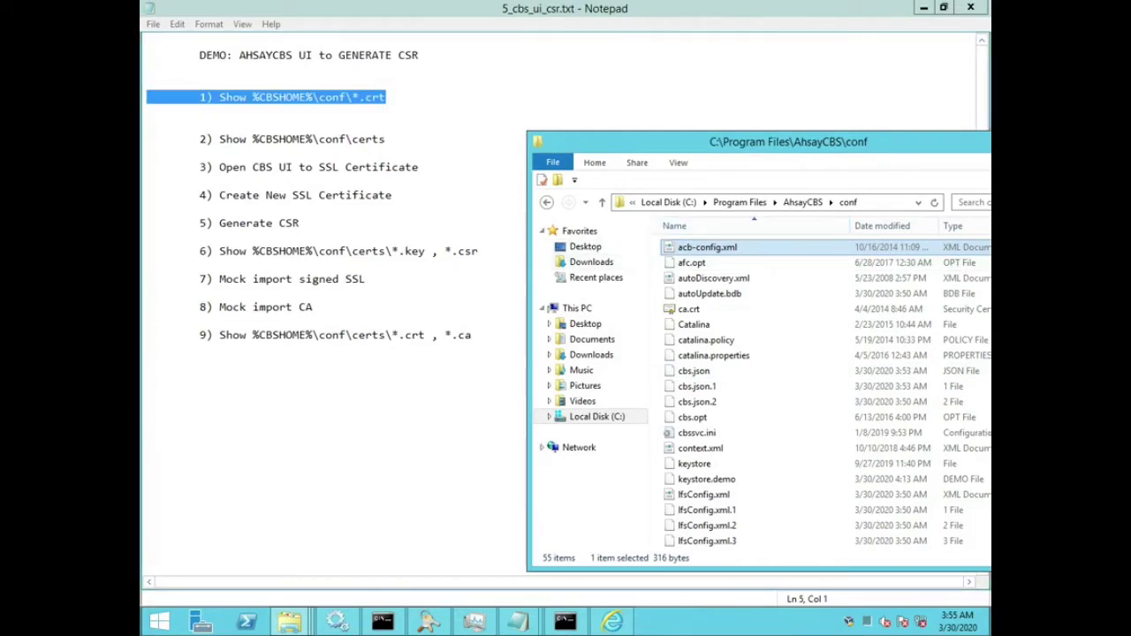
# Step: Add the indented note 'Does not yet exist, due to fresh CBS installation' under step 2
pyautogui.click(385, 139)
pyautogui.press('Home')
pyautogui.hotkey('shift', 'End')
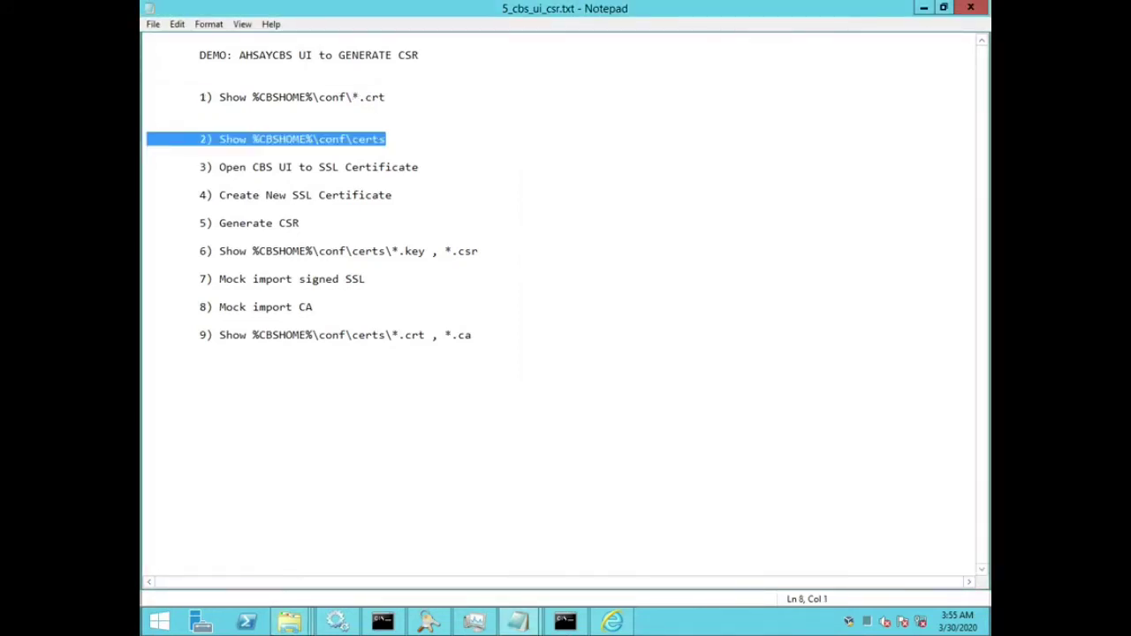
pyautogui.press('Down')
pyautogui.press('Return')
pyautogui.press('Tab')
pyautogui.press('BackSpace')
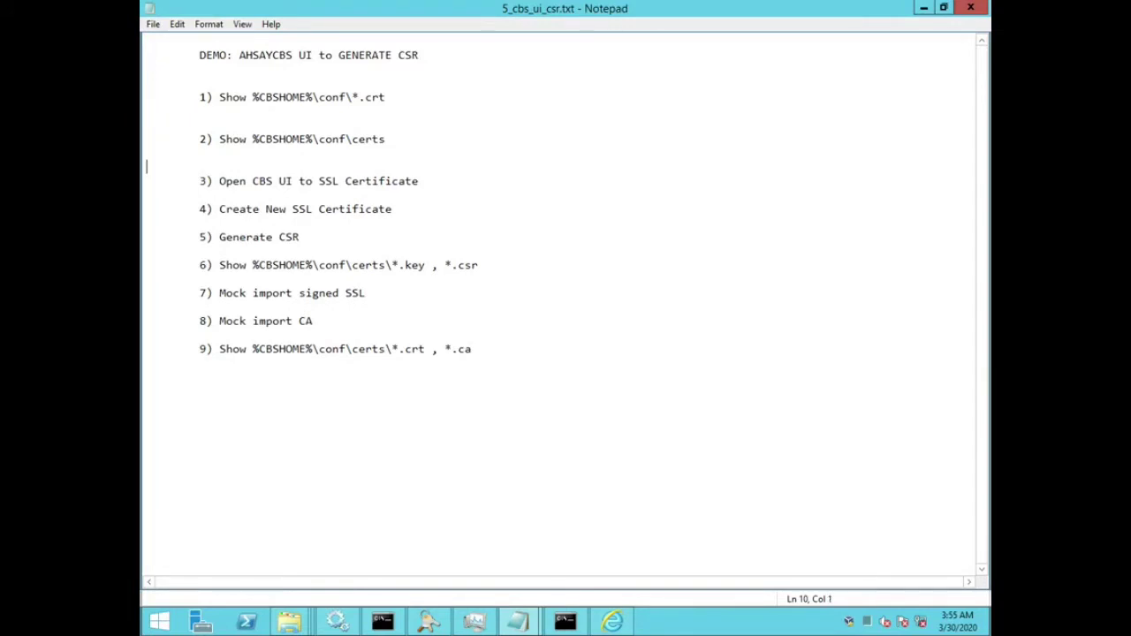
pyautogui.press('Up')
pyautogui.press('Tab')
pyautogui.press('Tab')
pyautogui.write('Does not yet exist, due to new')
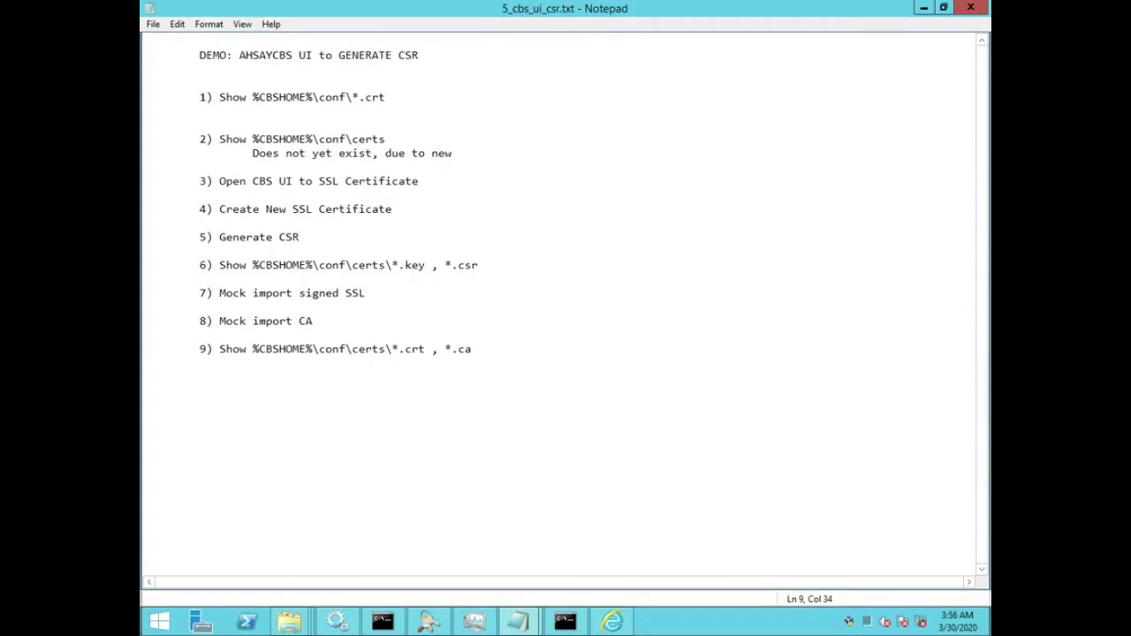
pyautogui.press('BackSpace')
pyautogui.press('BackSpace')
pyautogui.press('BackSpace')
pyautogui.press('BackSpace')
pyautogui.write('fresh CBS installation')
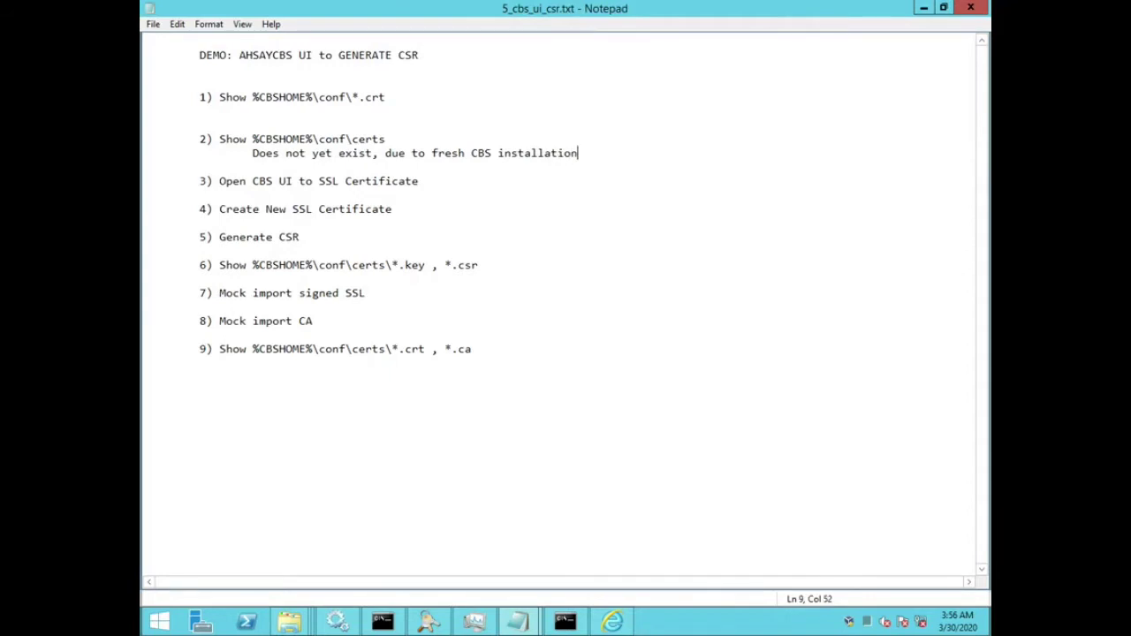
# Step: Select the new note line, then highlight step 3 of the plan
pyautogui.hotkey('shift', 'Home')
pyautogui.hotkey('ctrl', 'c')
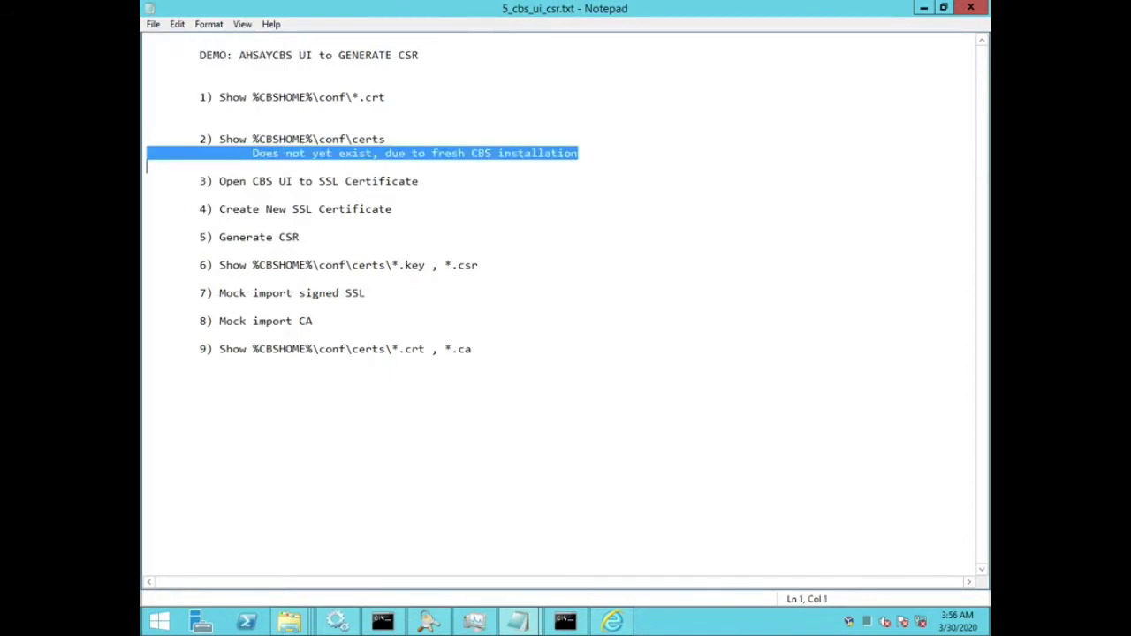
pyautogui.press('Down')
pyautogui.press('Down')
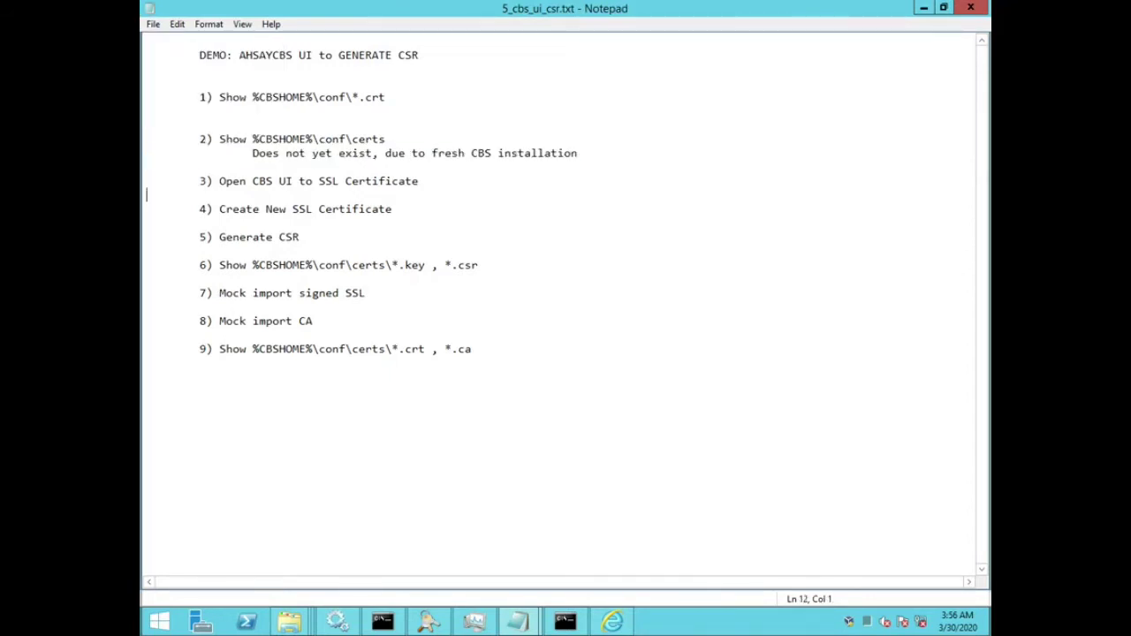
pyautogui.hotkey('shift', 'End')
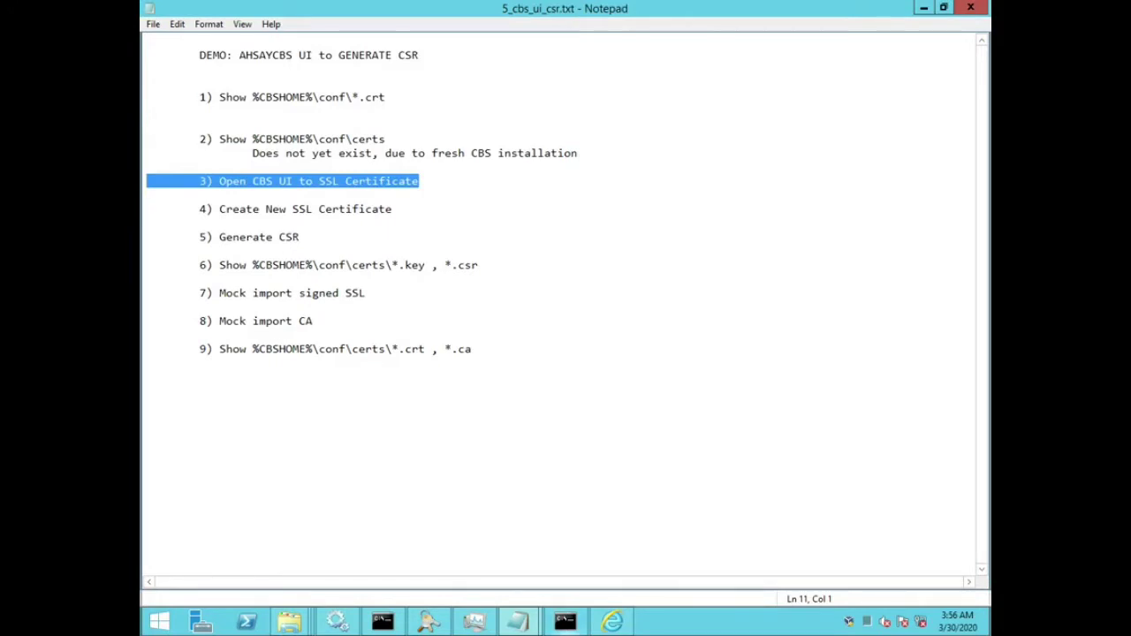
# Step: Sign in on the AhsayCBS logon page with the account password
pyautogui.moveTo(613, 623)
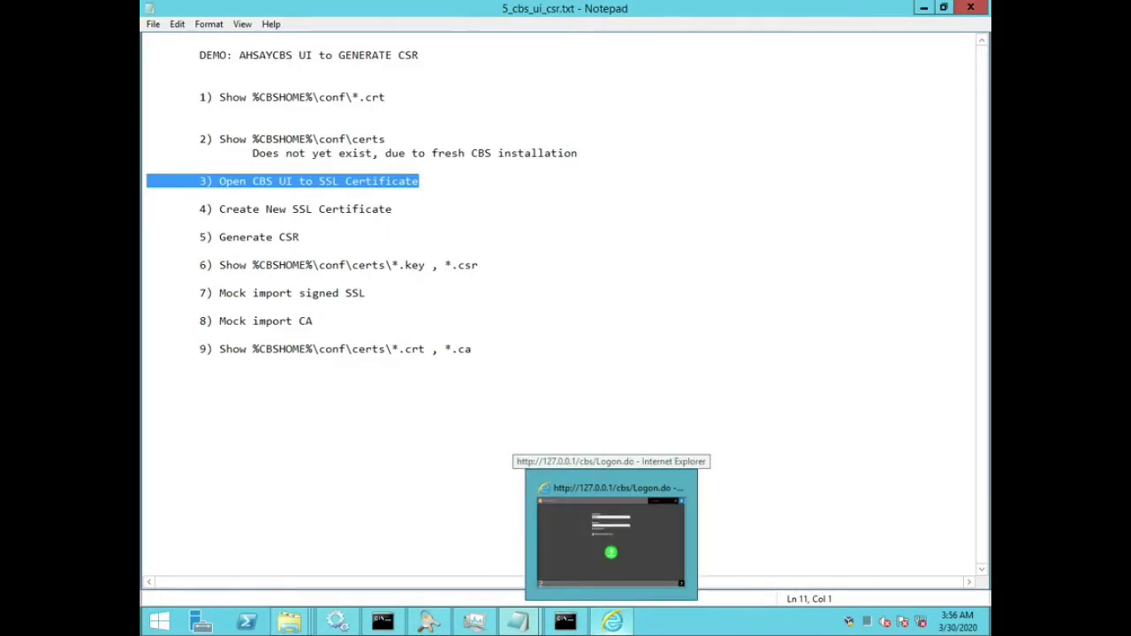
pyautogui.click(611, 534)
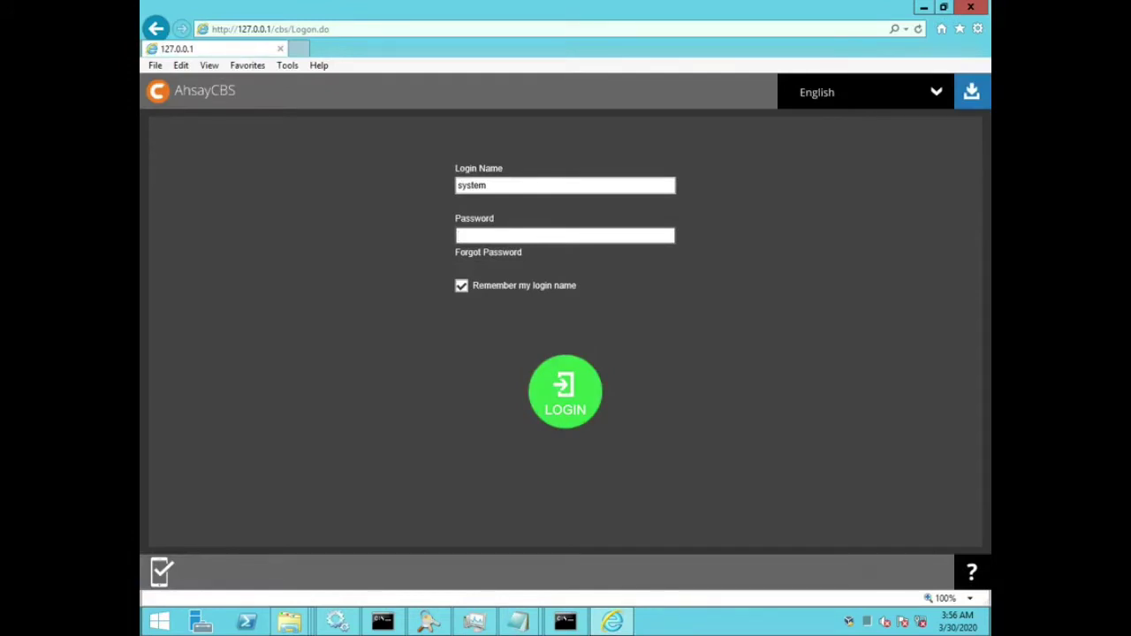
pyautogui.write('********')
pyautogui.press('Return')
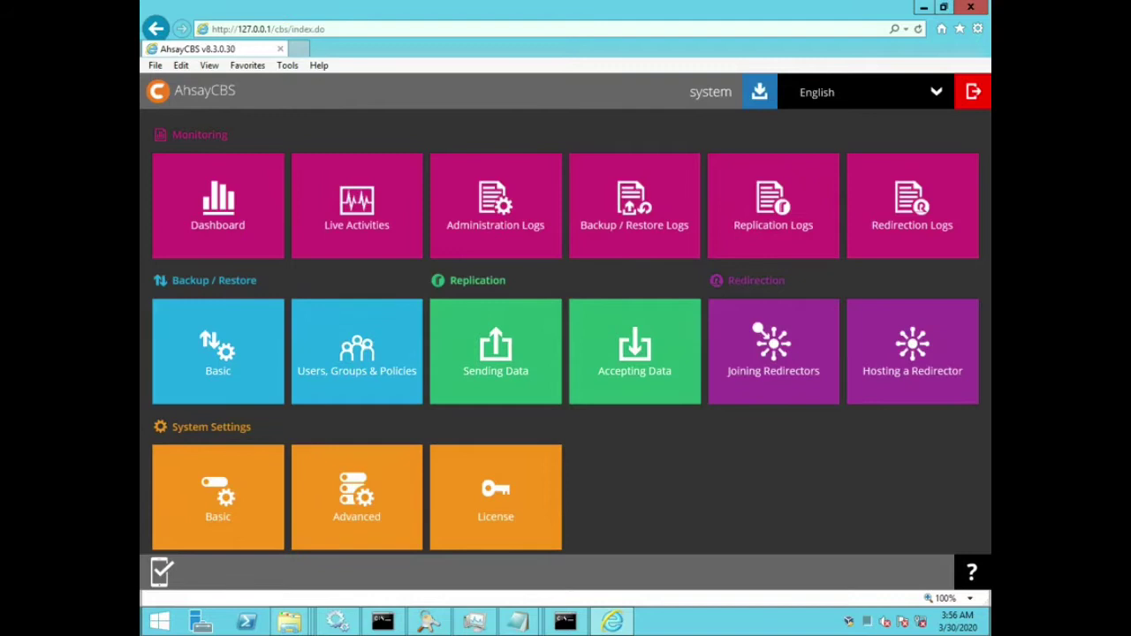
# Step: Open System Settings > Basic and add a new entry in the SSL Certificate section
pyautogui.tripleClick(212, 427)
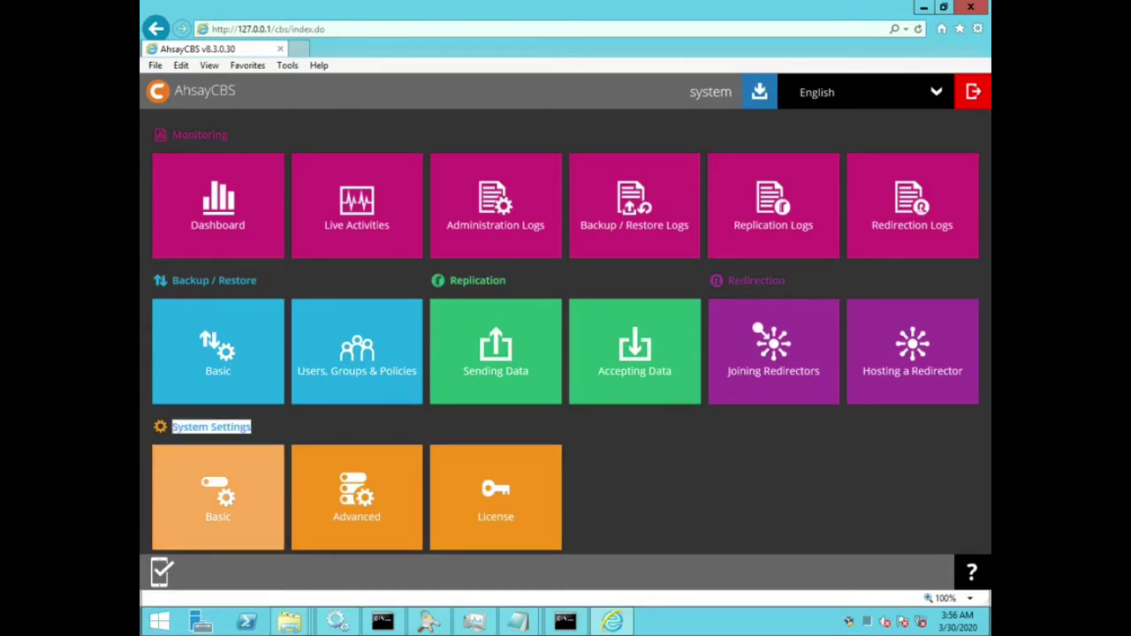
pyautogui.click(218, 497)
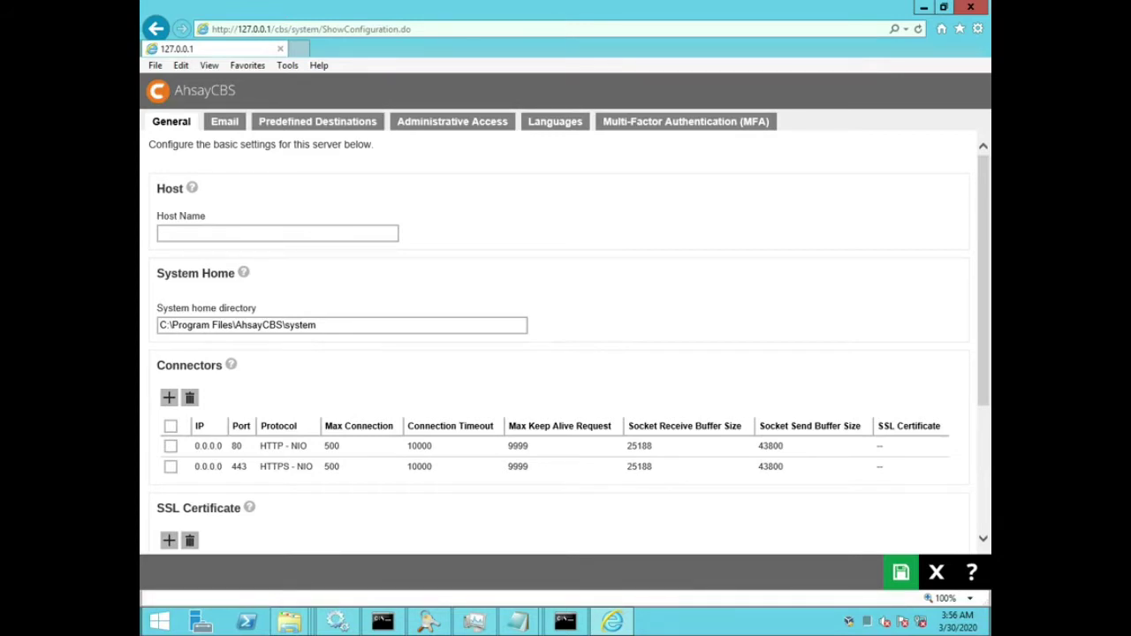
pyautogui.scroll(-3, 565, 341)
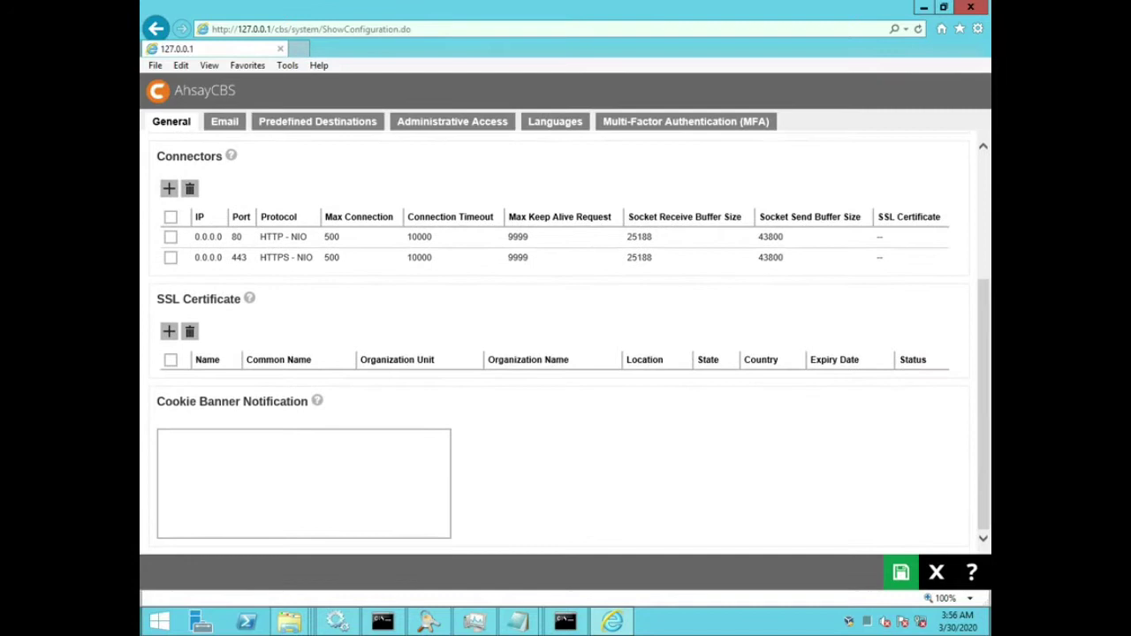
pyautogui.moveTo(157, 299); pyautogui.dragTo(241, 299)
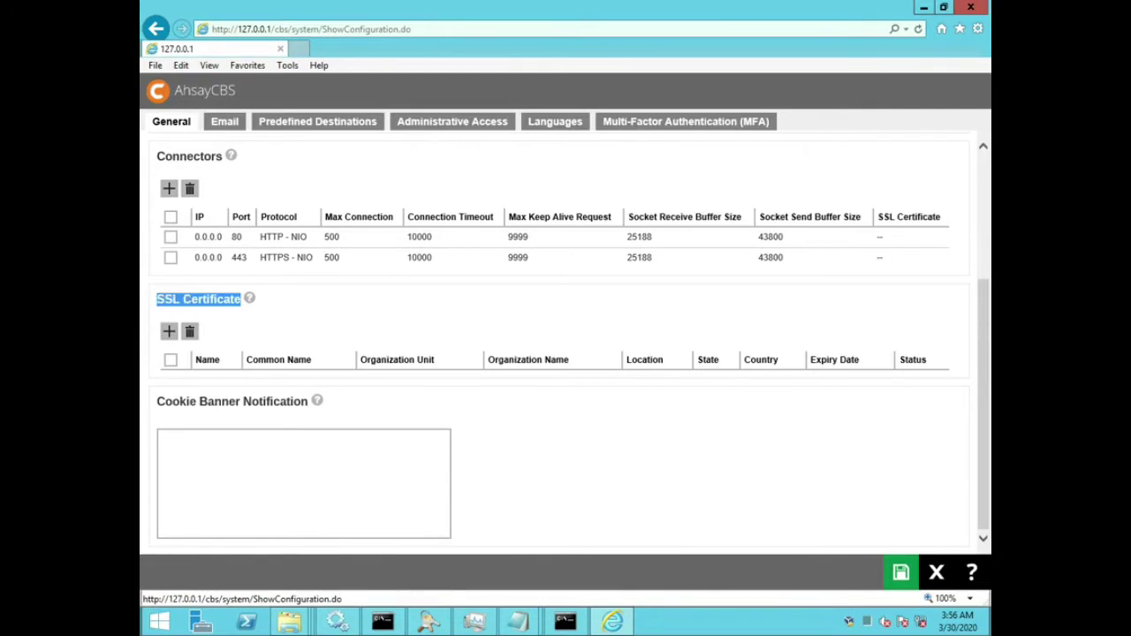
pyautogui.click(169, 331)
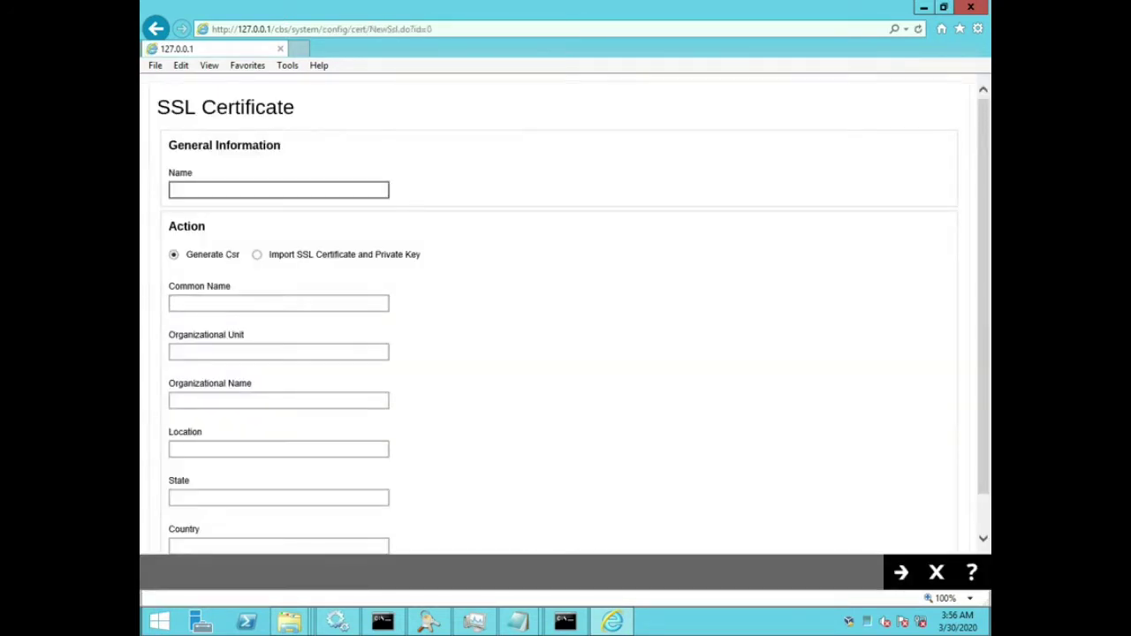
# Step: Name the certificate 'My new certificate' and enter the Common Name myhostname.domain.training.com
pyautogui.write('My new certificate')
pyautogui.doubleClick(180, 173)
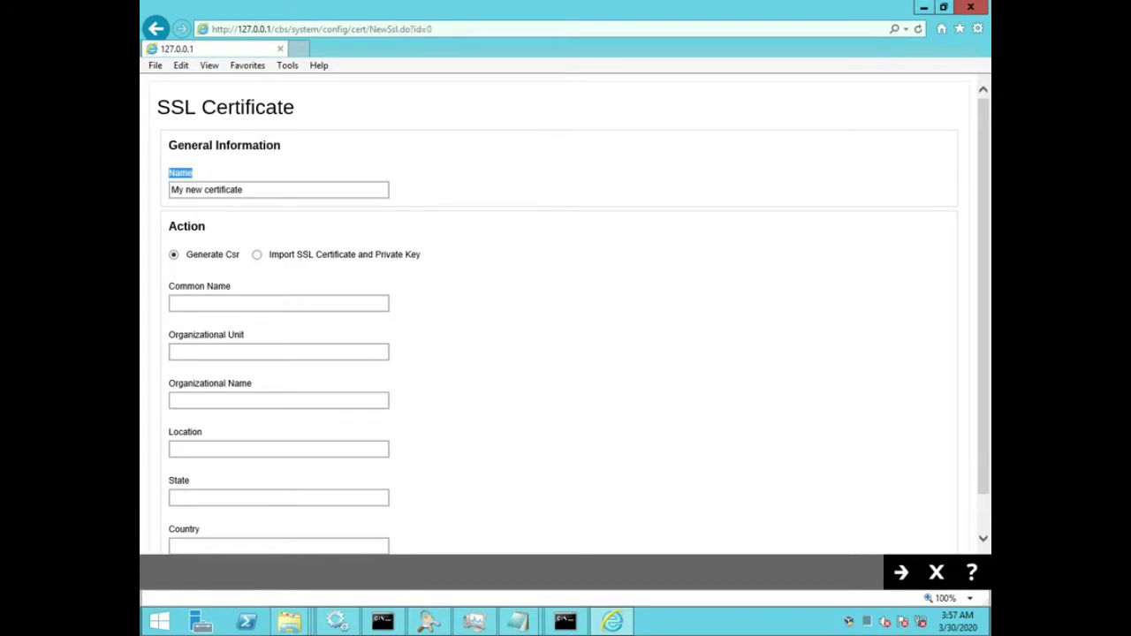
pyautogui.moveTo(244, 189); pyautogui.dragTo(171, 189)
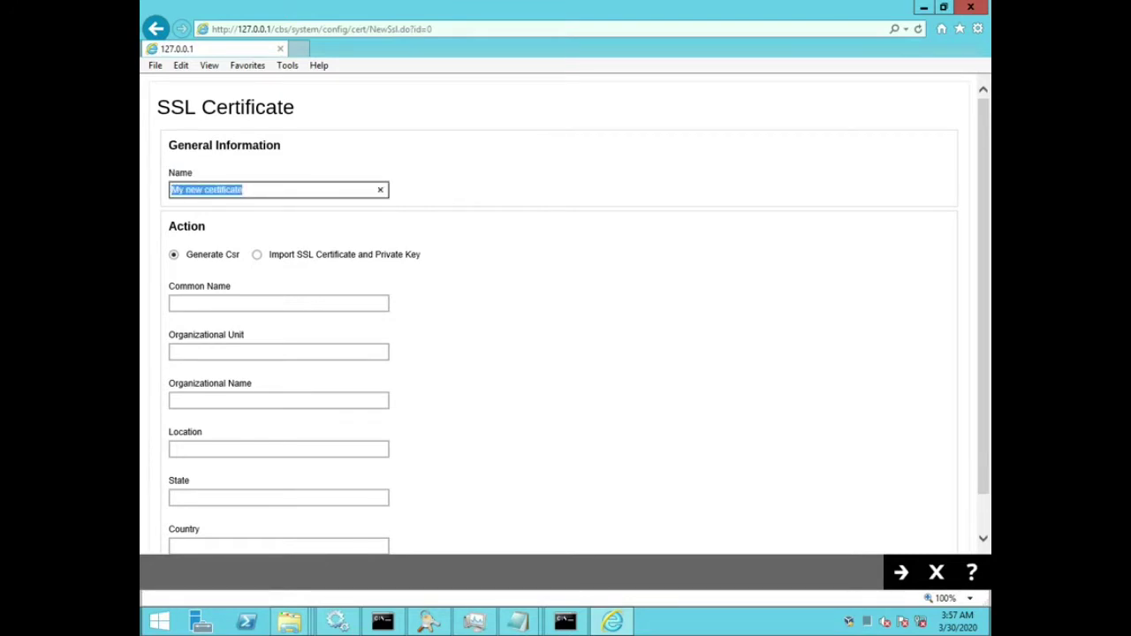
pyautogui.click(266, 189)
pyautogui.press('Tab')
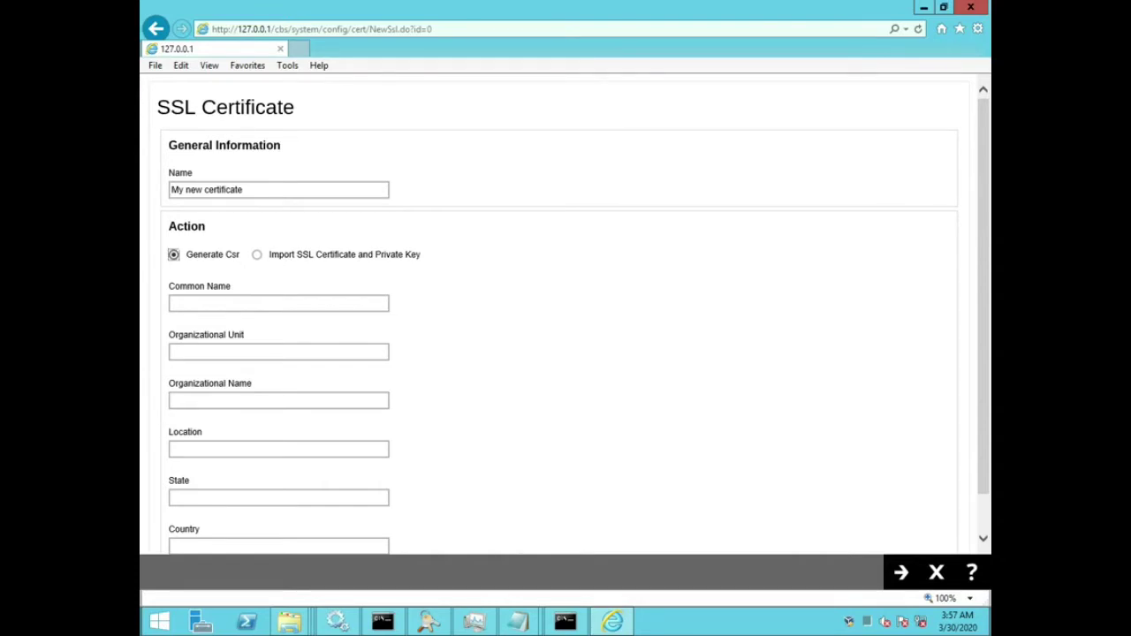
pyautogui.click(266, 304)
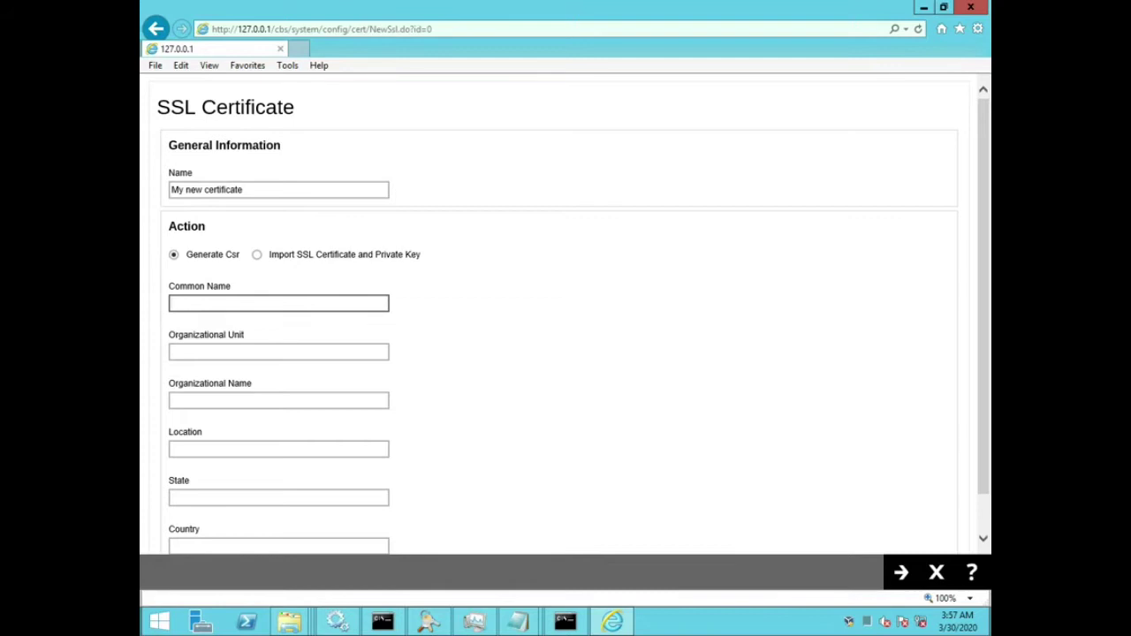
pyautogui.write('myhostname.domain.ahsay')
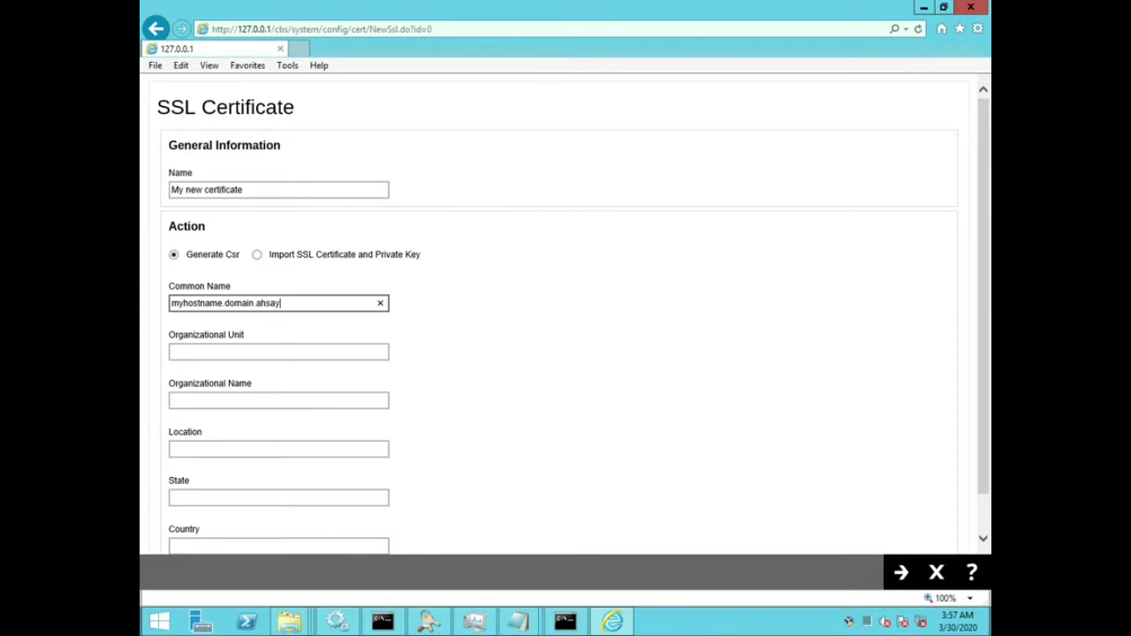
pyautogui.press('BackSpace')
pyautogui.press('BackSpace')
pyautogui.press('BackSpace')
pyautogui.press('BackSpace')
pyautogui.press('BackSpace')
pyautogui.press('BackSpace')
pyautogui.write('.training.com')
# Step: Enter Organizational Unit 'Ahsay Demo' and Organizational Name 'Ahsay Systems Corporation'
pyautogui.click(278, 352)
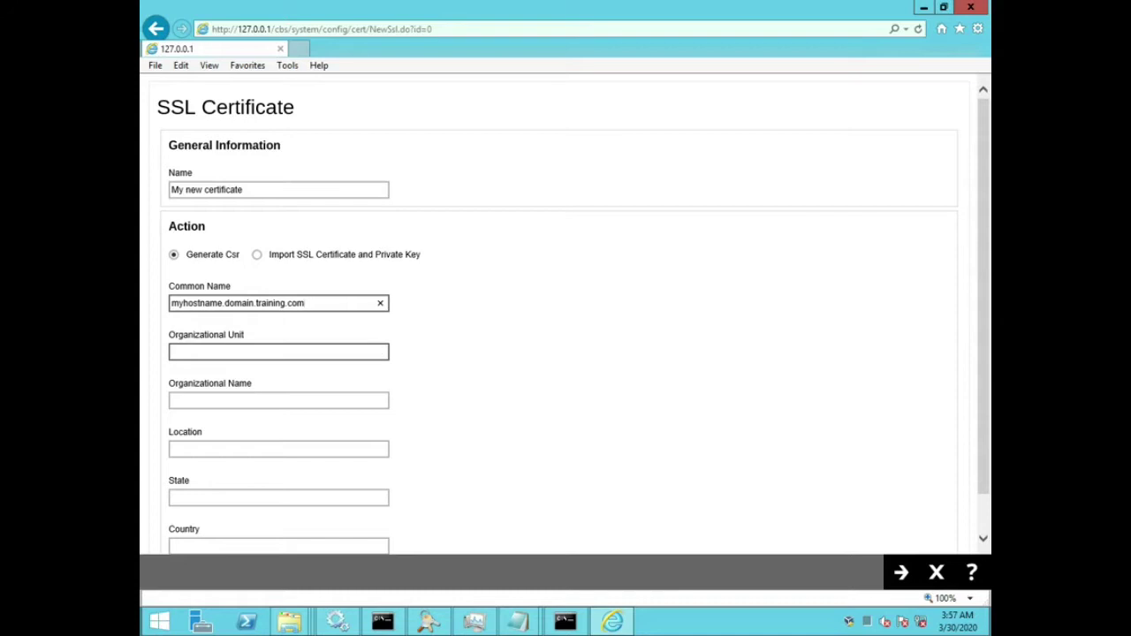
pyautogui.write('Ahsy Sy')
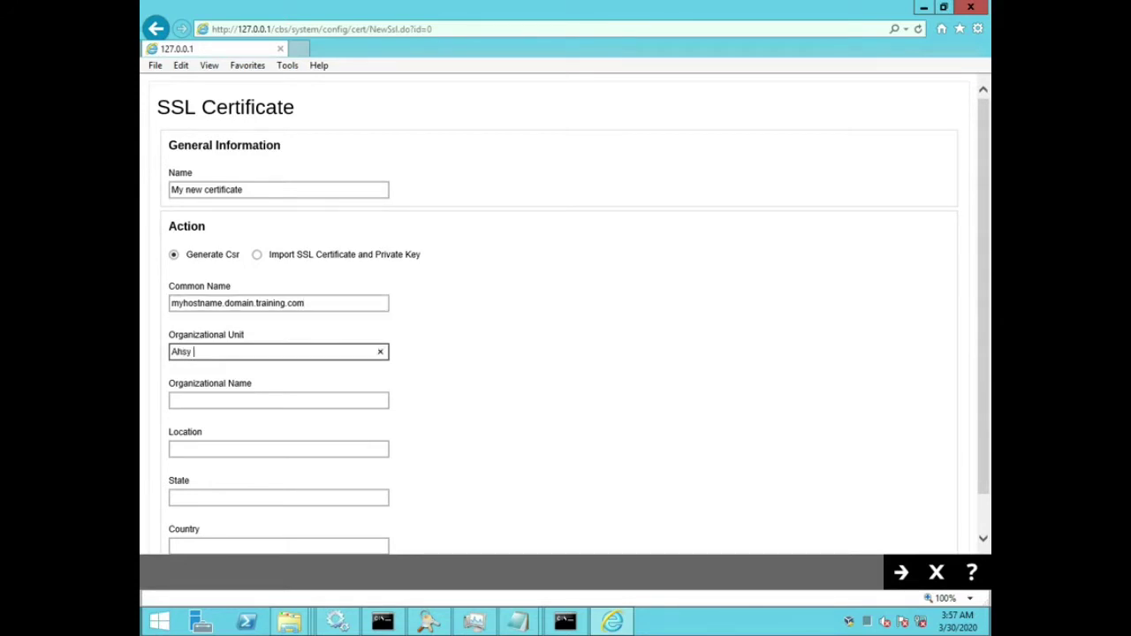
pyautogui.press('BackSpace')
pyautogui.press('BackSpace')
pyautogui.press('BackSpace')
pyautogui.press('BackSpace')
pyautogui.write('ay Demo')
pyautogui.press('Tab')
pyautogui.write('Ahsay ')
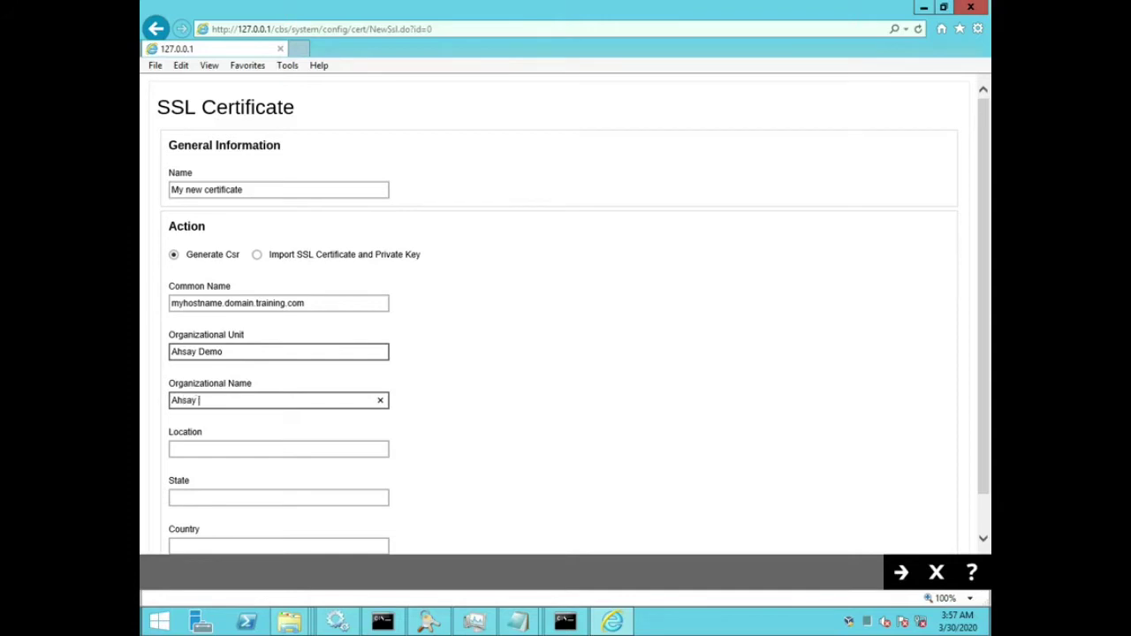
pyautogui.write('System')
pyautogui.write('Incorpora')
pyautogui.press('BackSpace')
pyautogui.press('BackSpace')
pyautogui.press('BackSpace')
pyautogui.press('BackSpace')
pyautogui.press('BackSpace')
pyautogui.press('BackSpace')
pyautogui.press('BackSpace')
pyautogui.press('BackSpace')
pyautogui.press('BackSpace')
pyautogui.write('Corporation')
# Step: Enter HK for Location, State and Country
pyautogui.press('Tab')
pyautogui.write('HK')
pyautogui.press('Tab')
pyautogui.write('HK')
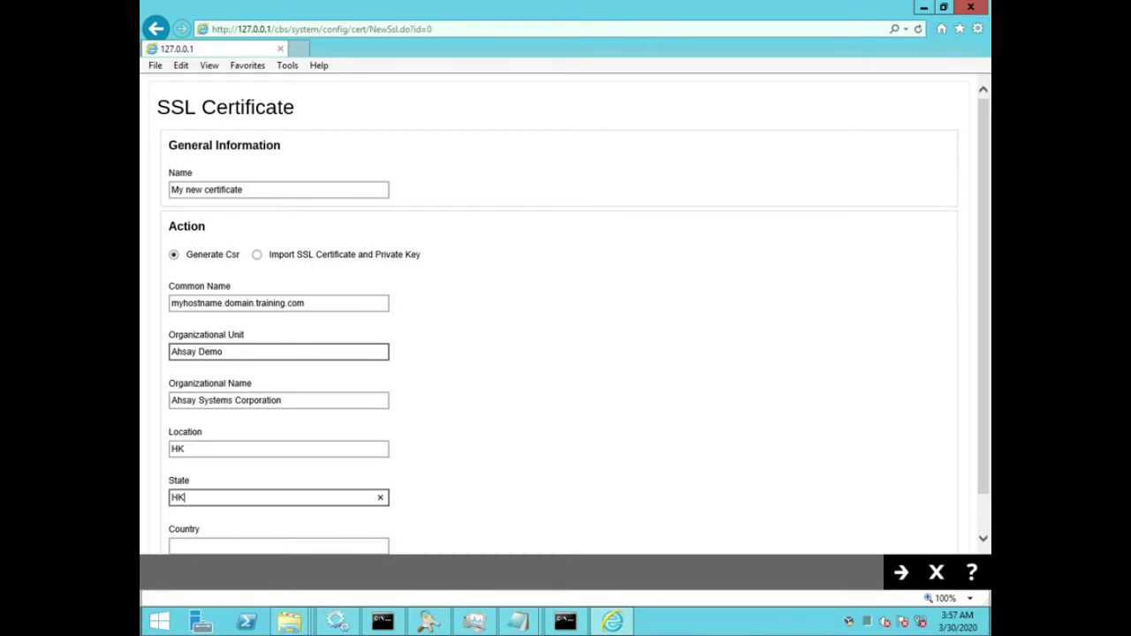
pyautogui.press('Tab')
pyautogui.write('HK')
pyautogui.press('BackSpace')
pyautogui.press('BackSpace')
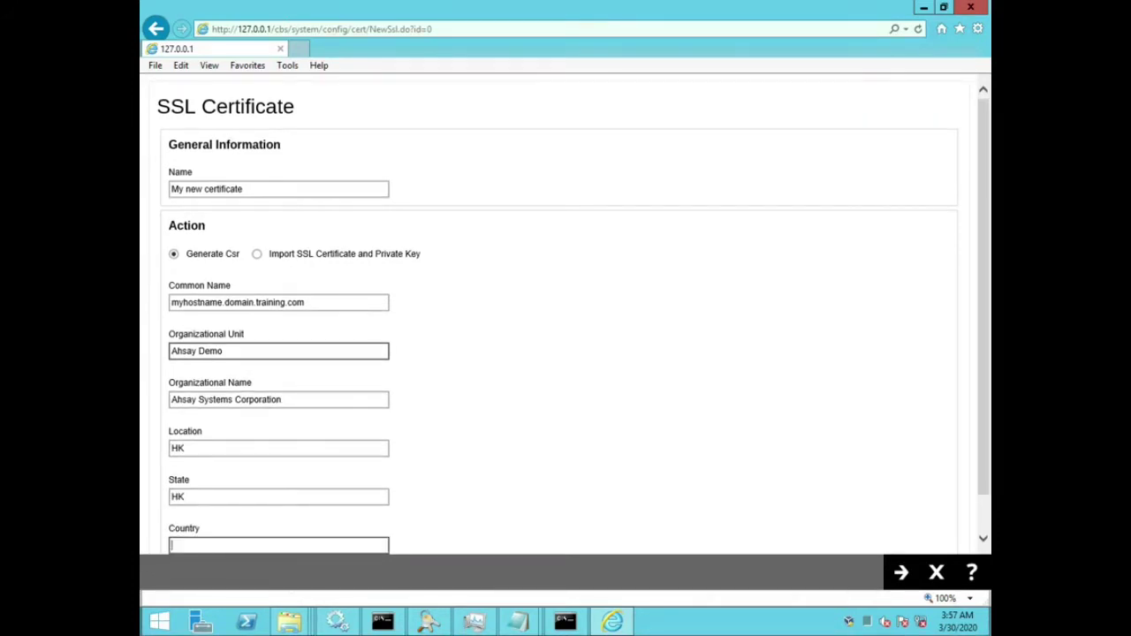
pyautogui.write('HK')
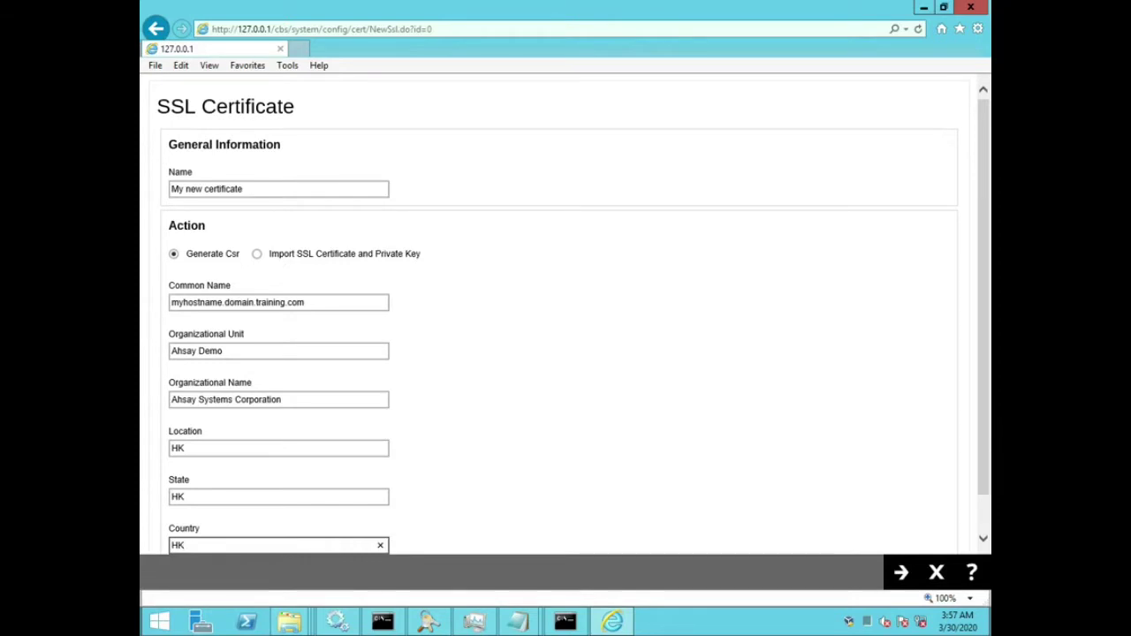
pyautogui.press('Tab')
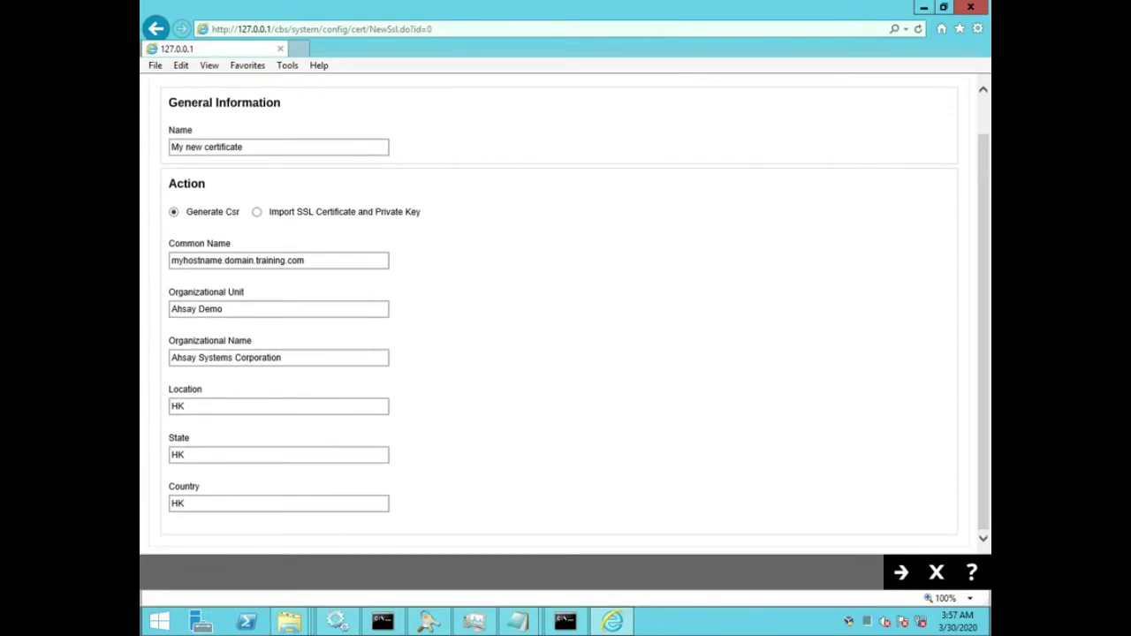
pyautogui.click(306, 260)
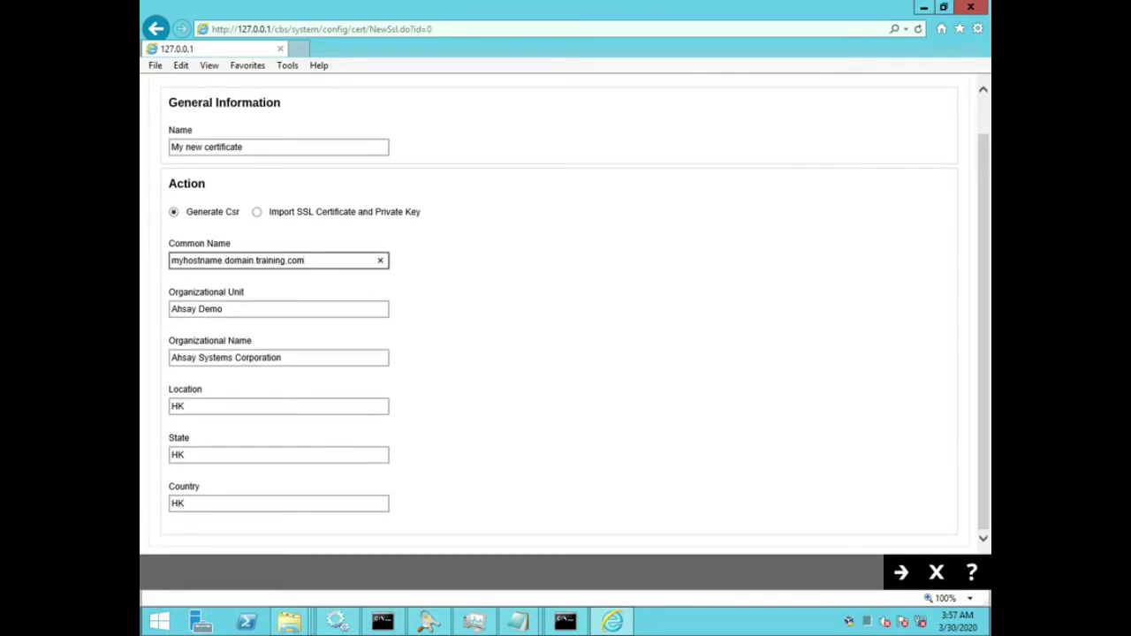
pyautogui.hotkey('ctrl', 'a')
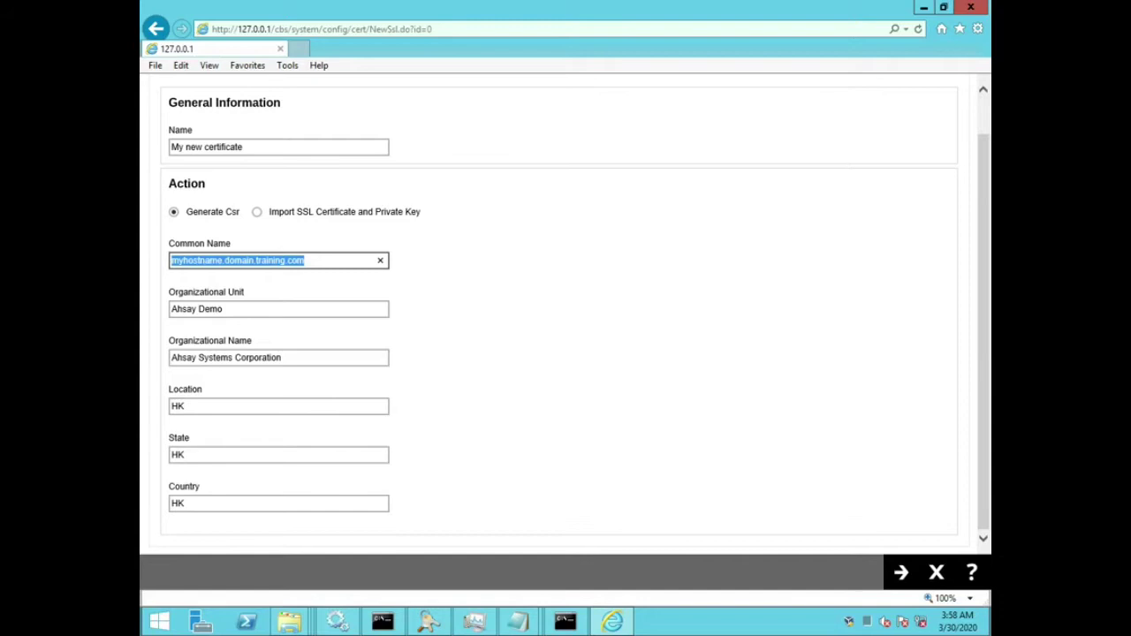
# Step: Change the Common Name to myhostname.training.ahsay.com
pyautogui.click(252, 260)
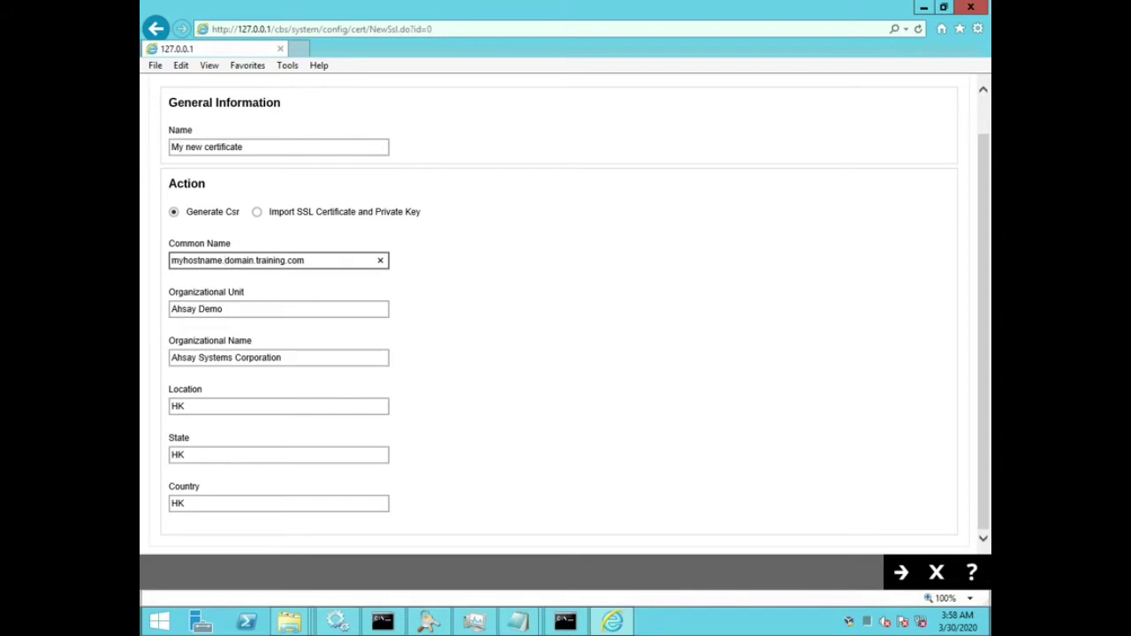
pyautogui.hotkey('shift', 'Right')
pyautogui.hotkey('shift', 'Right')
pyautogui.hotkey('shift', 'Right')
pyautogui.hotkey('shift', 'Right')
pyautogui.hotkey('shift', 'Right')
pyautogui.hotkey('shift', 'Right')
pyautogui.press('Right')
pyautogui.press('Delete')
pyautogui.press('Home')
pyautogui.hotkey('shift', 'End')
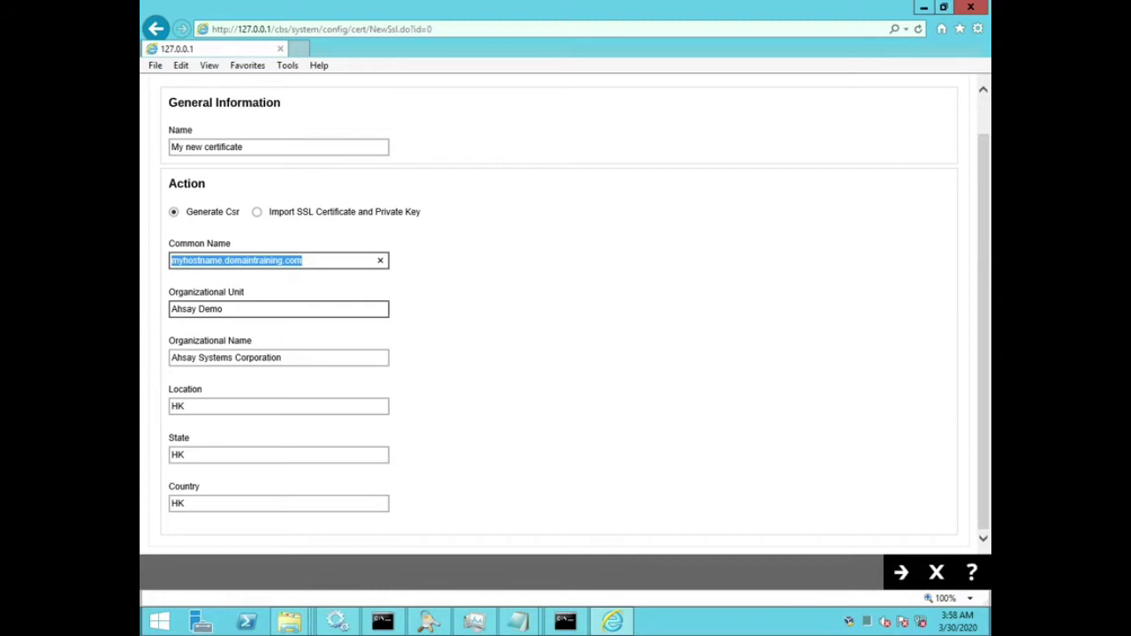
pyautogui.press('Home')
pyautogui.hotkey('ctrl', 'Right')
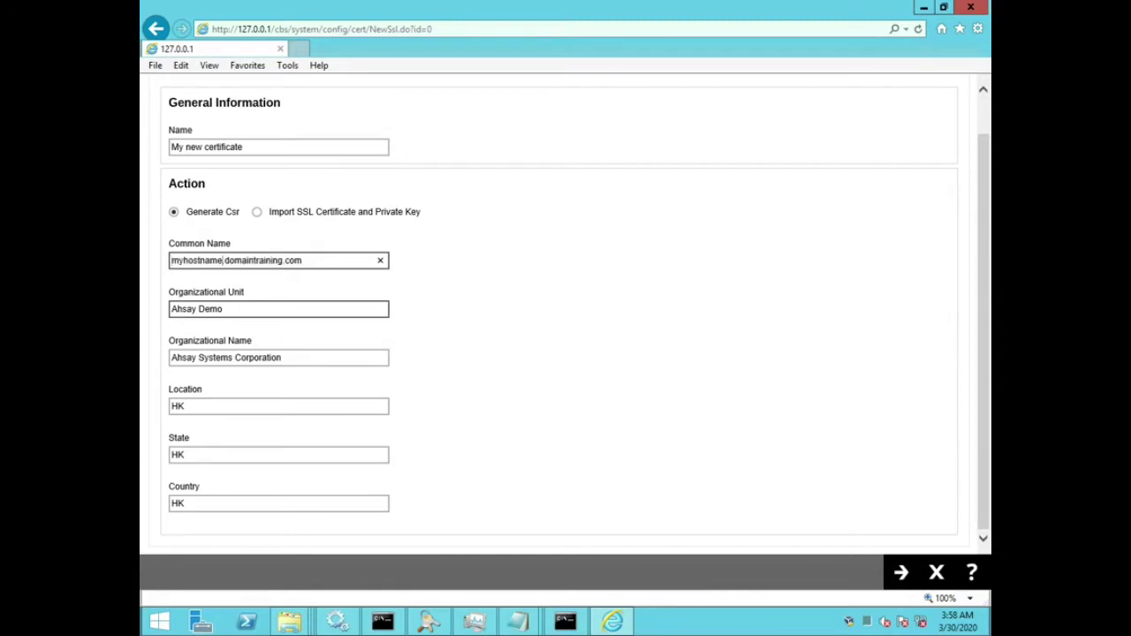
pyautogui.hotkey('shift', 'End')
pyautogui.write('training.com')
pyautogui.click(255, 260)
pyautogui.write('ahsay.')
pyautogui.hotkey('ctrl', 'a')
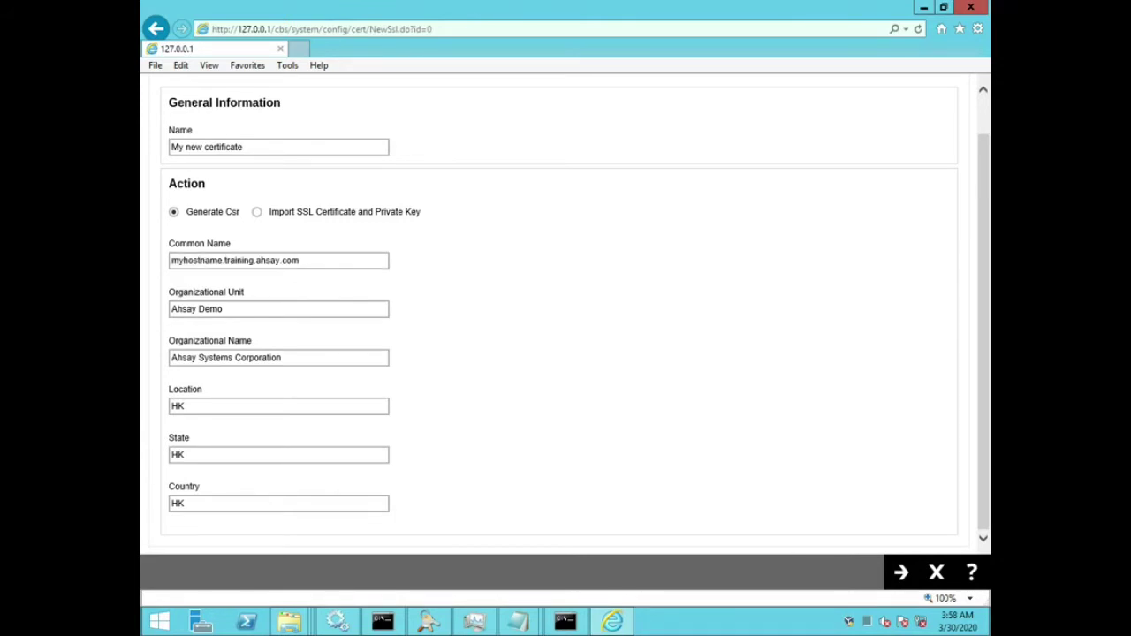
# Step: Remove ' Corporation' so the Organizational Name reads 'Ahsay Systems'
pyautogui.click(223, 308)
pyautogui.click(281, 357)
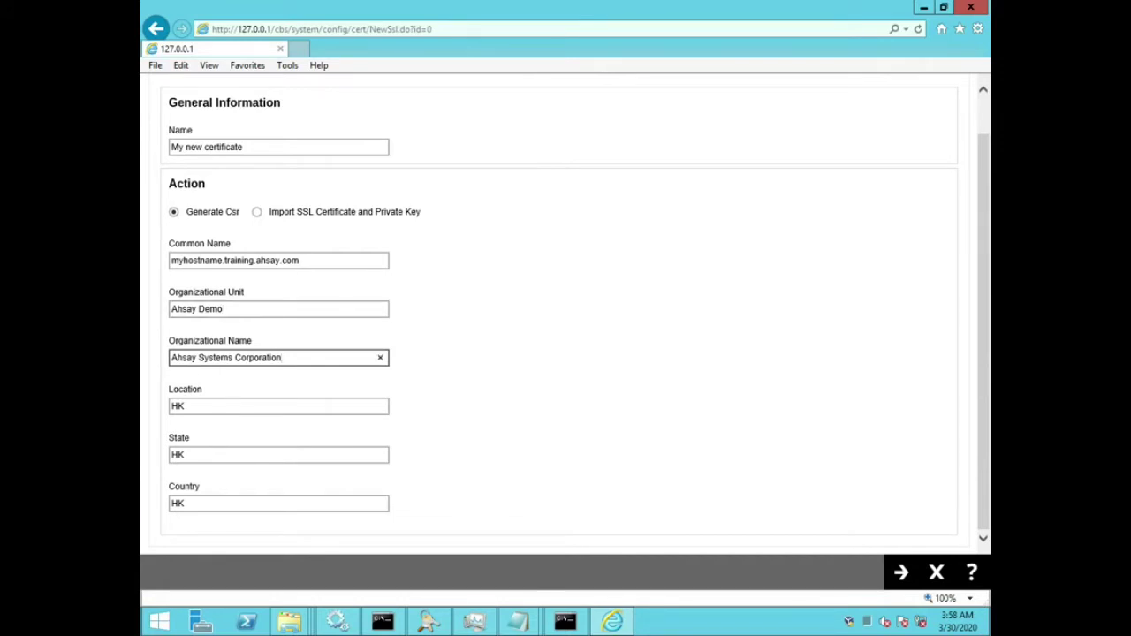
pyautogui.hotkey('ctrl', 'shift', 'Left')
pyautogui.hotkey('ctrl', 'shift', 'Left')
pyautogui.hotkey('ctrl', 'shift', 'Right')
pyautogui.hotkey('shift', 'Left')
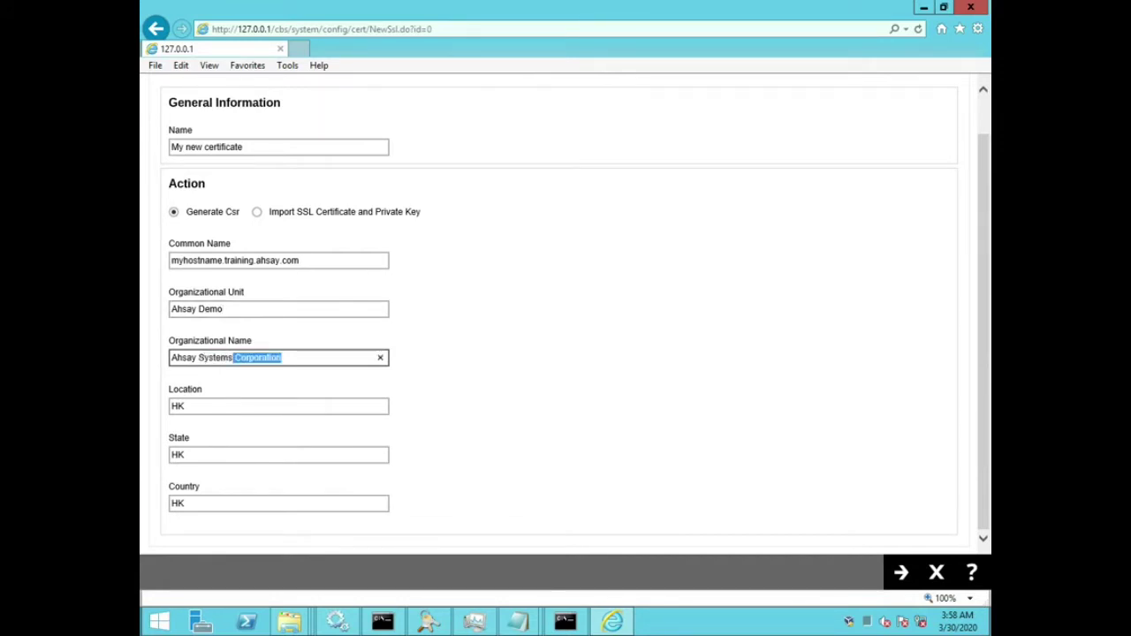
pyautogui.press('BackSpace')
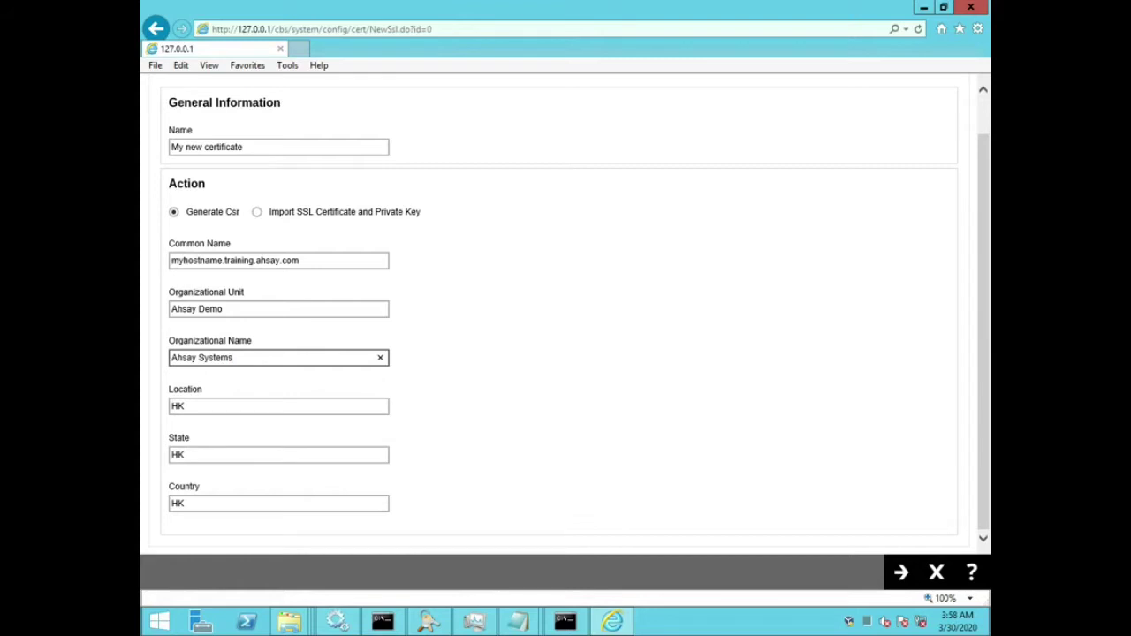
pyautogui.press('Tab')
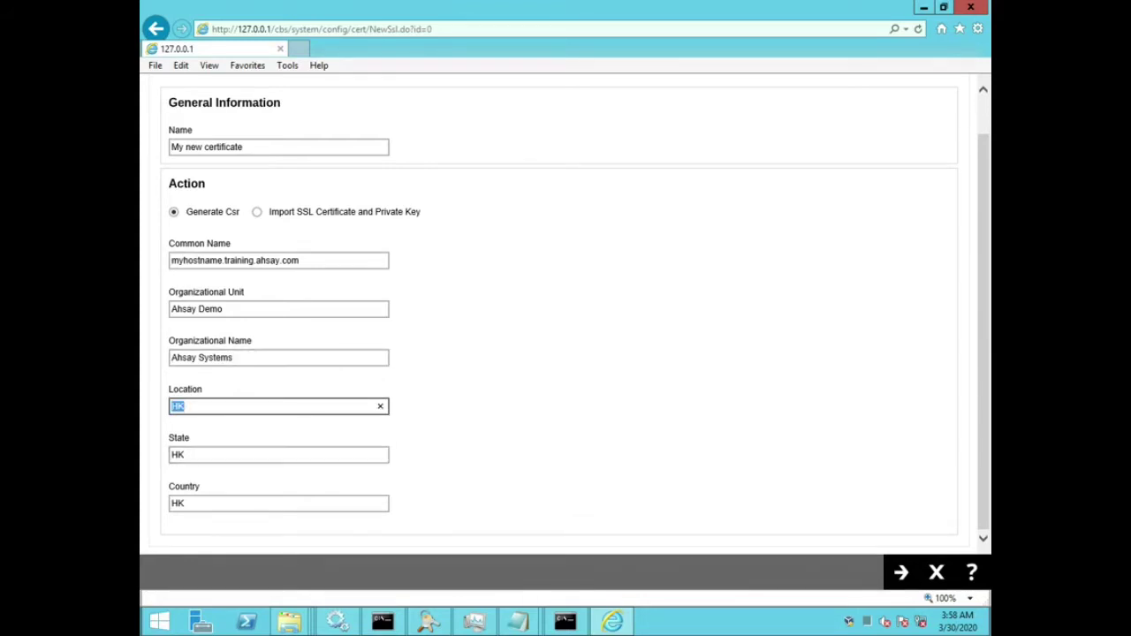
pyautogui.click(265, 259)
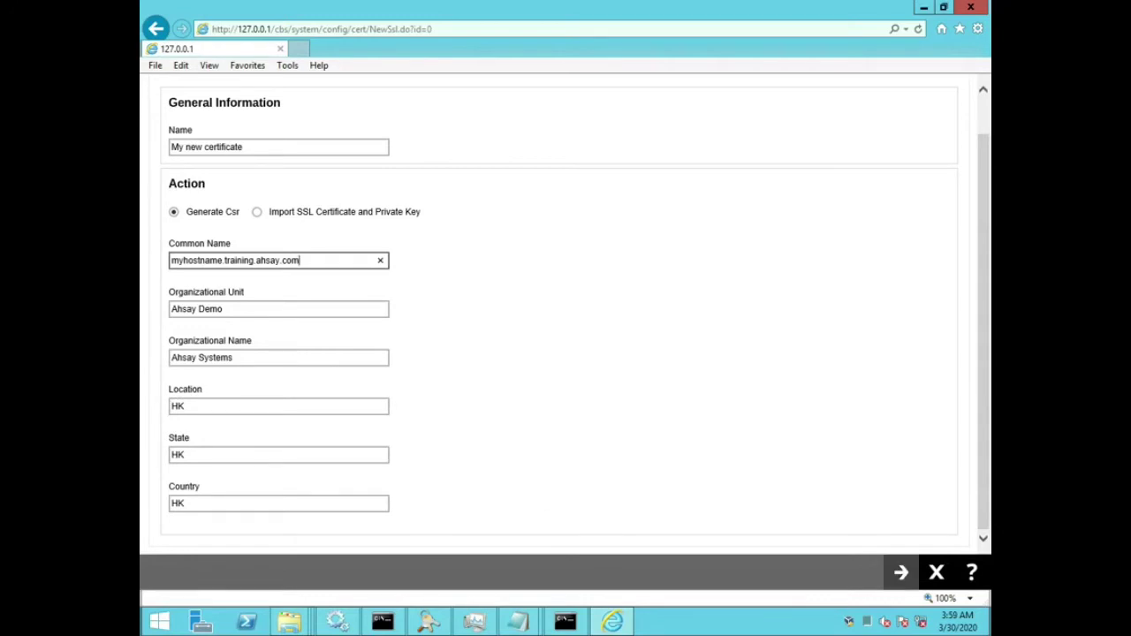
# Step: Generate the CSR for My new certificate and confirm it as a pending record
pyautogui.click(900, 572)
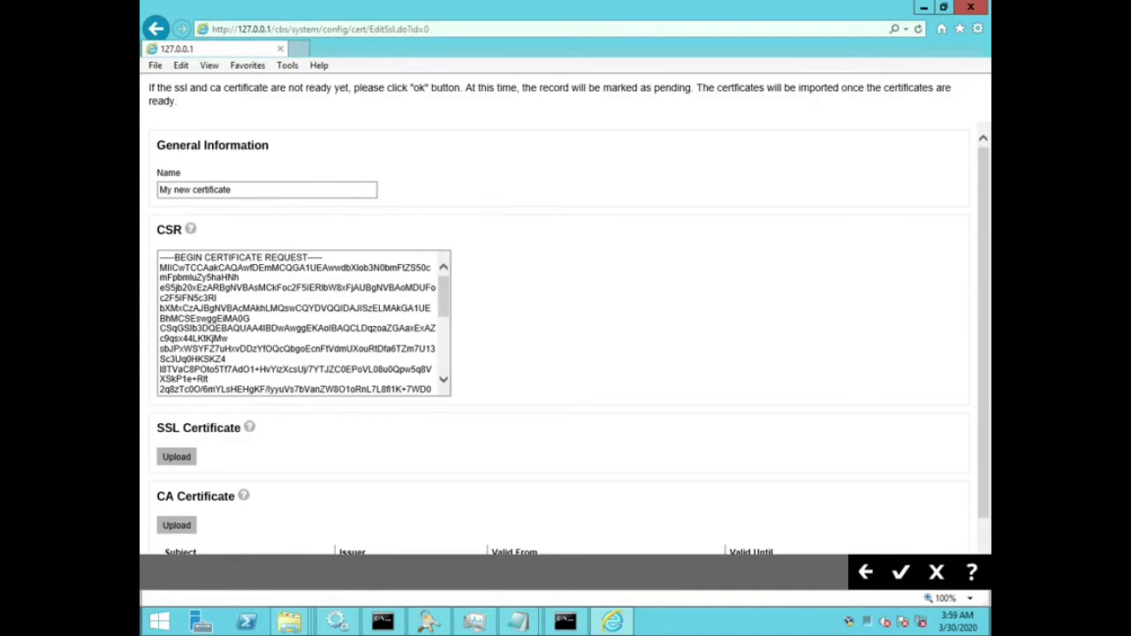
pyautogui.scroll(-1, 572, 342)
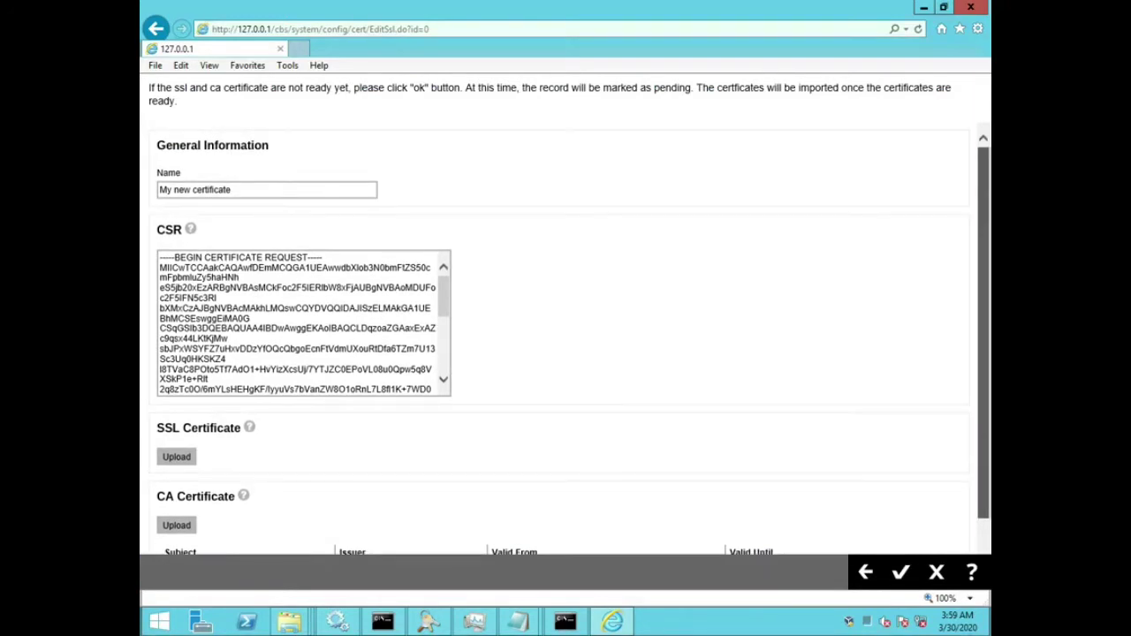
pyautogui.scroll(1, 572, 342)
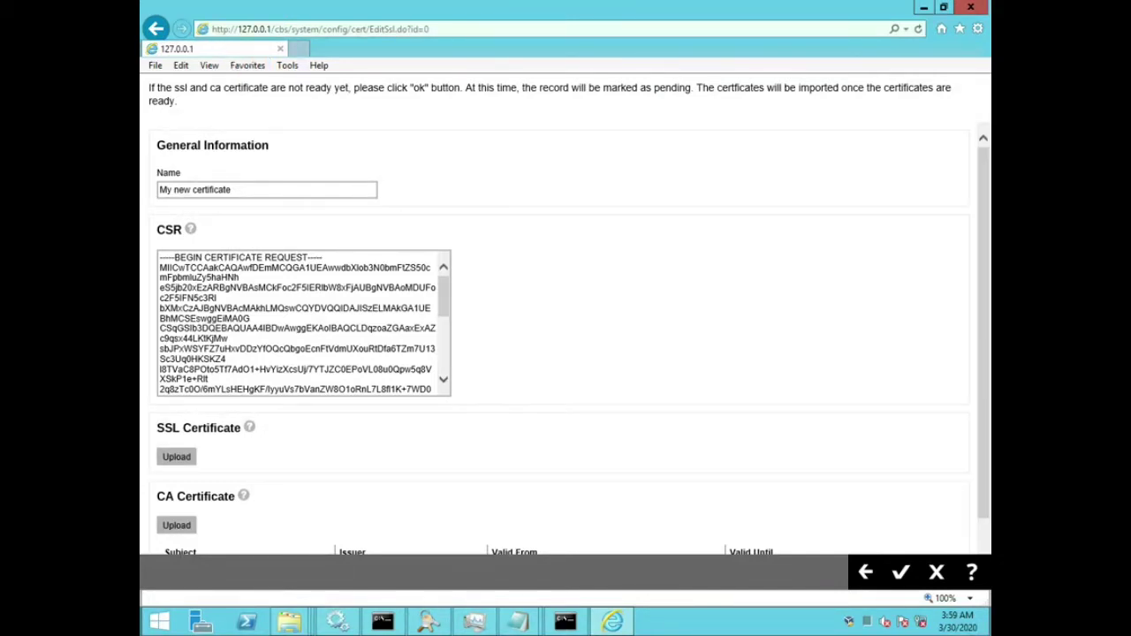
pyautogui.moveTo(354, 88); pyautogui.dragTo(459, 88)
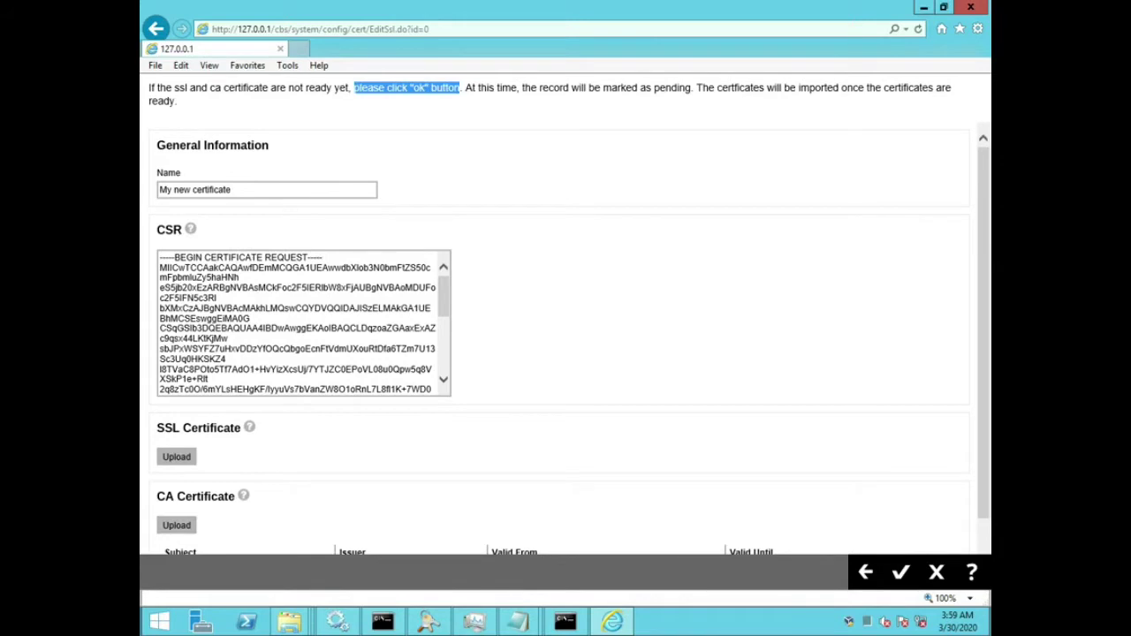
pyautogui.moveTo(571, 88); pyautogui.dragTo(691, 87)
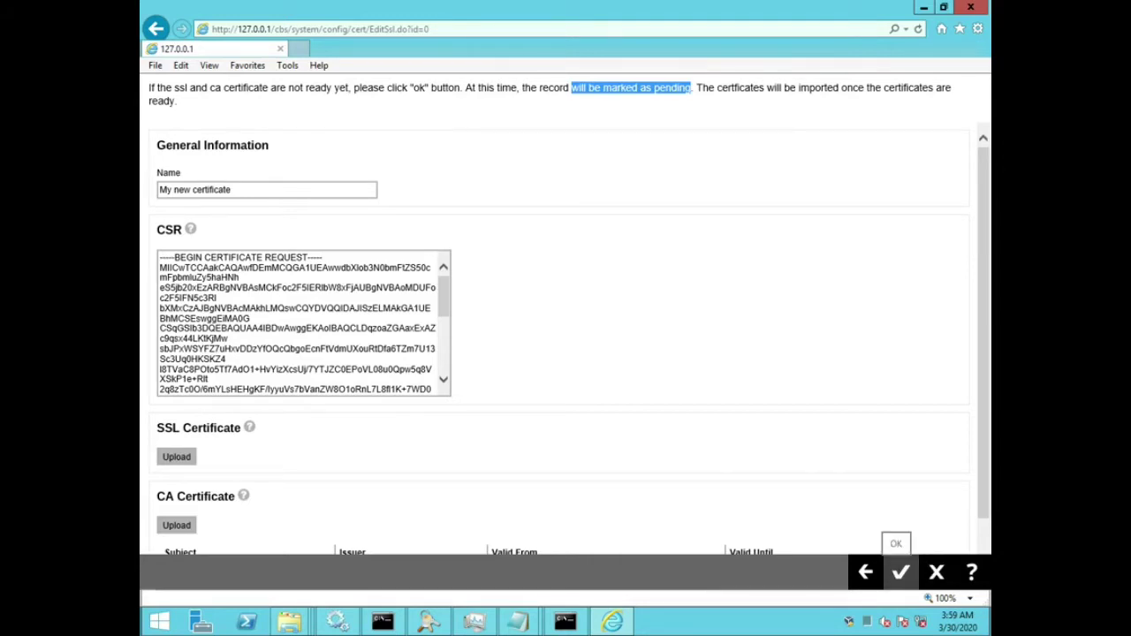
pyautogui.click(901, 572)
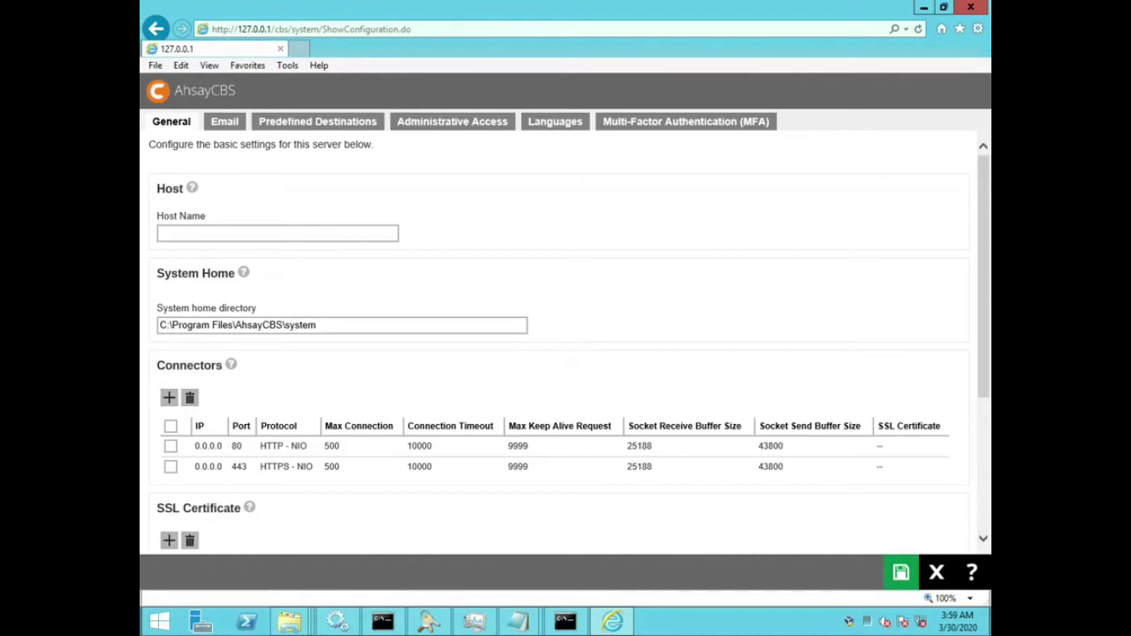
# Step: Save the settings, dismiss the empty-hostname warning and set Host Name to training.demo
pyautogui.scroll(-3, 566, 344)
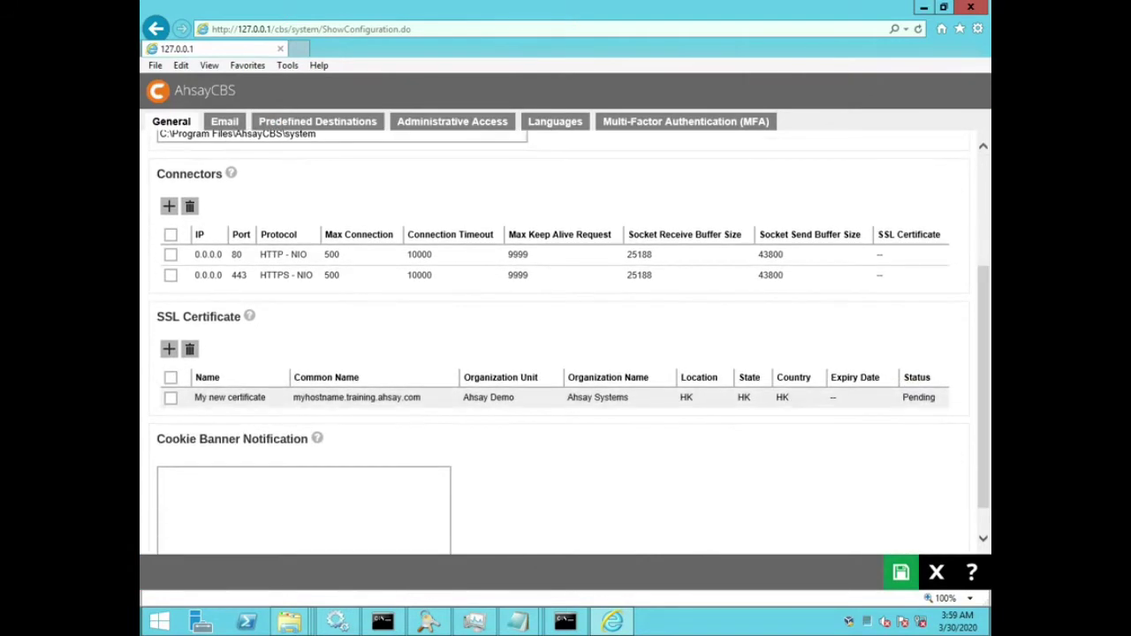
pyautogui.moveTo(901, 397); pyautogui.dragTo(937, 397)
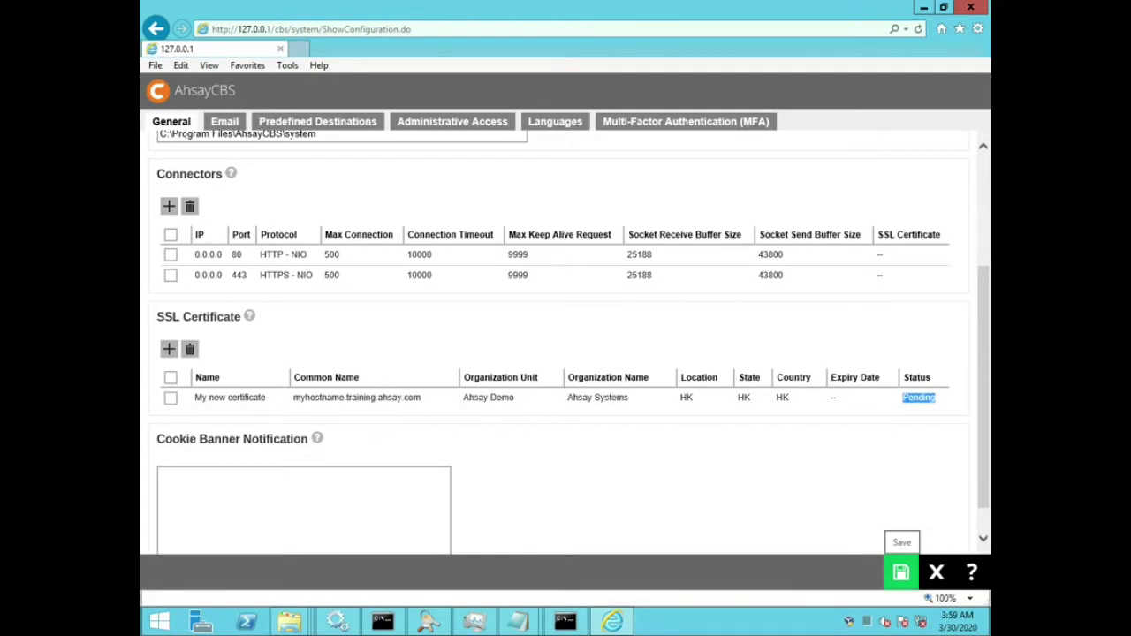
pyautogui.click(901, 573)
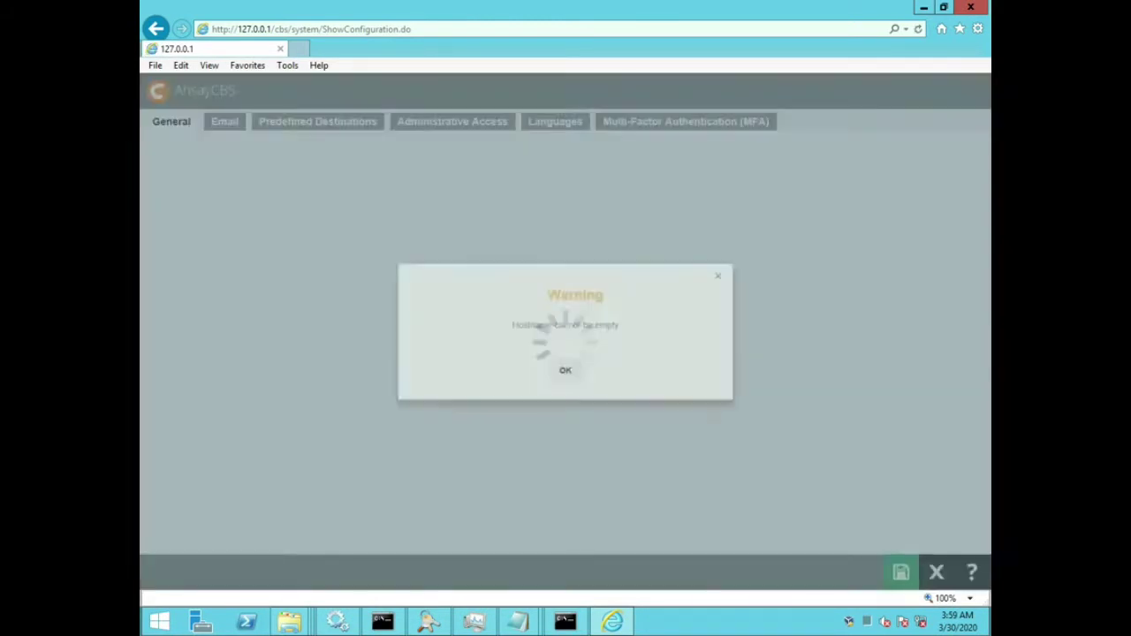
pyautogui.click(565, 378)
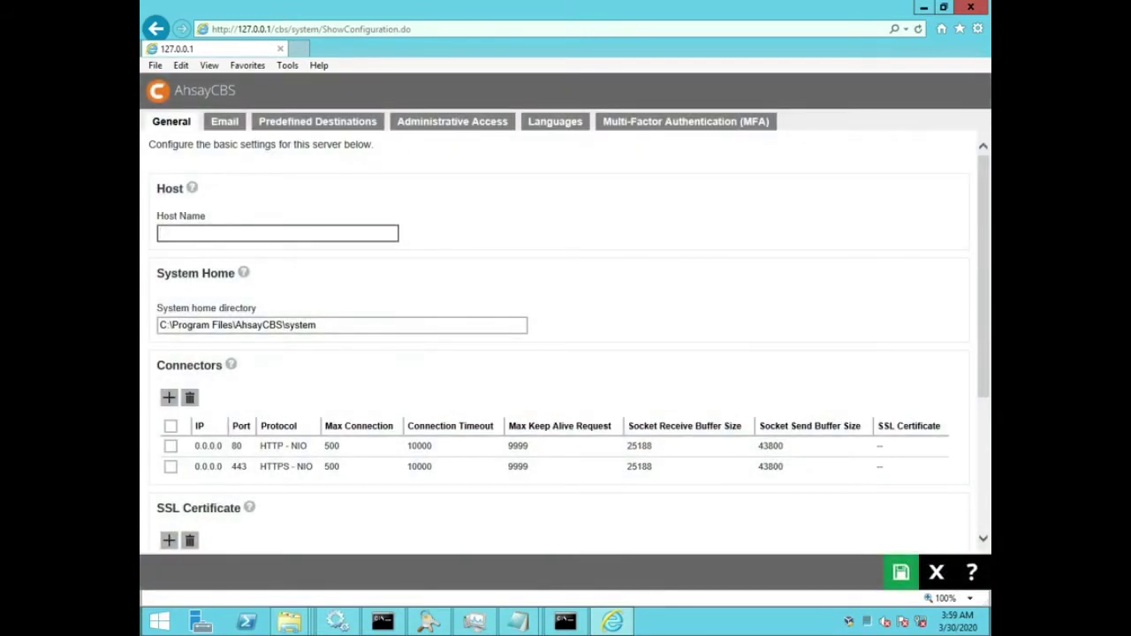
pyautogui.write('training.demo')
pyautogui.click(518, 622)
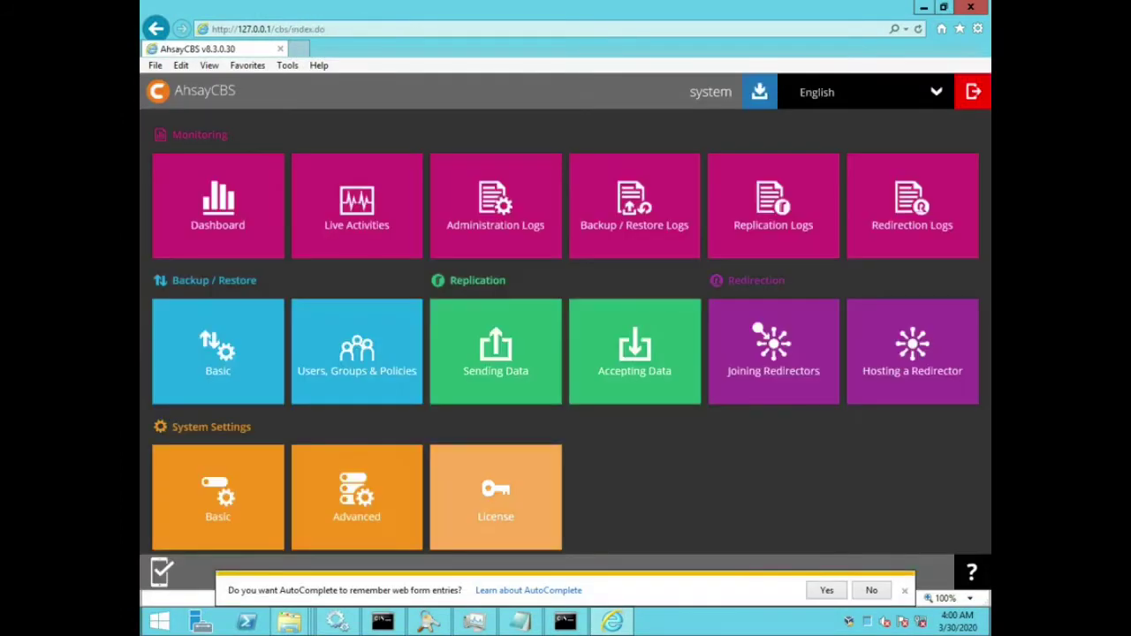
# Step: Reopen System Settings > Basic and open My new certificate to view its CSR
pyautogui.click(218, 497)
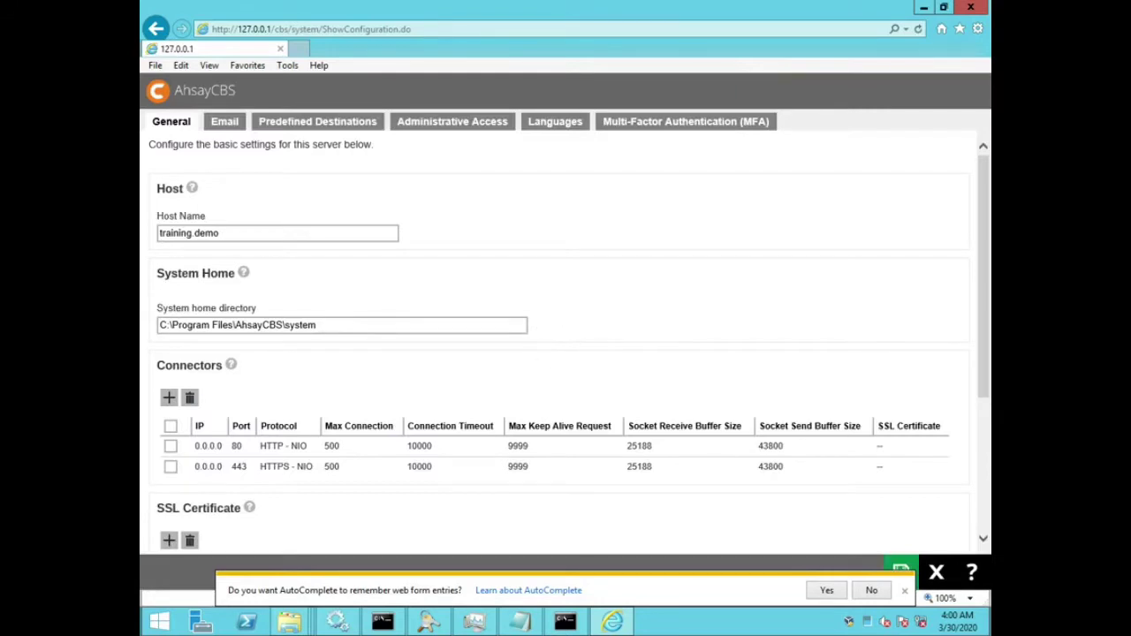
pyautogui.click(871, 590)
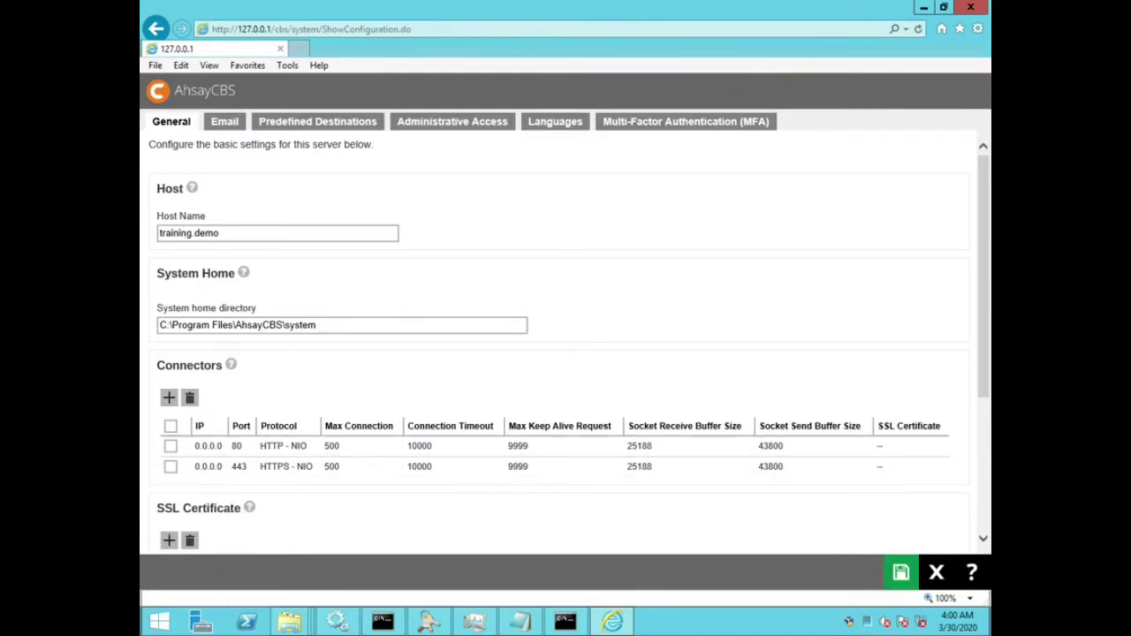
pyautogui.scroll(-3, 565, 345)
pyautogui.click(229, 360)
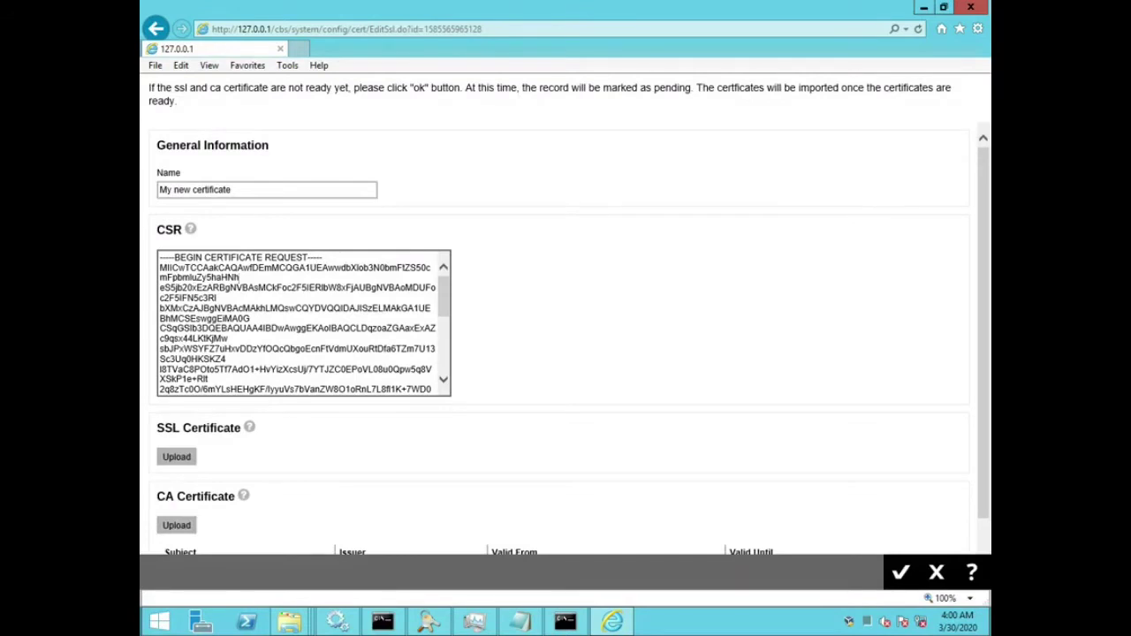
# Step: Copy the certificate's full CSR text, then cancel out of the Edit SSL page
pyautogui.rightClick(252, 275)
pyautogui.click(276, 372)
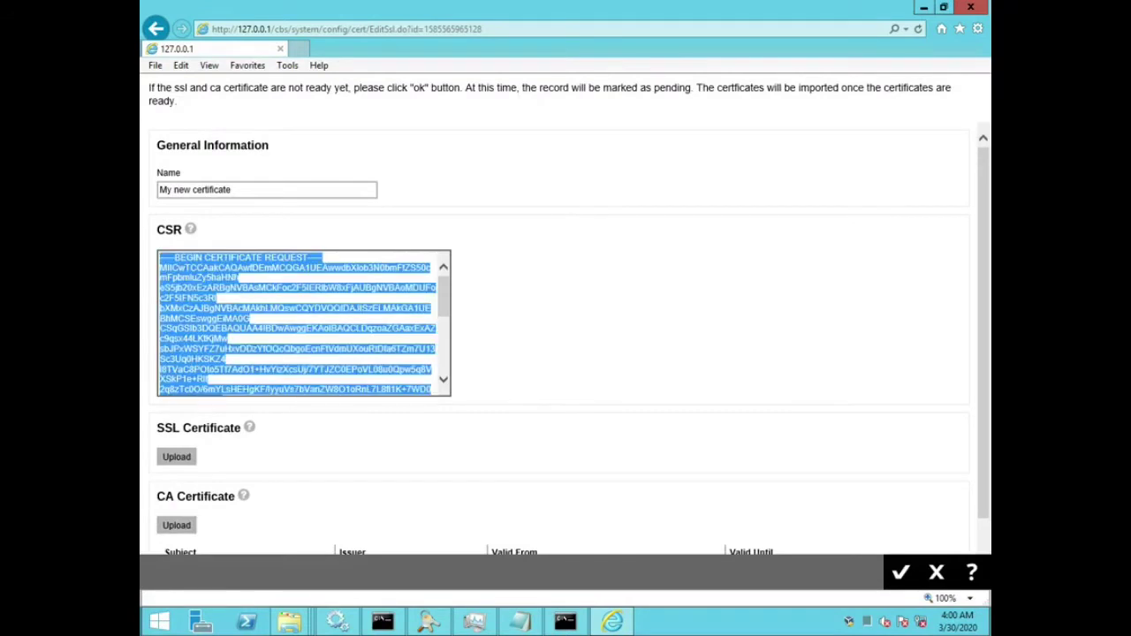
pyautogui.rightClick(224, 294)
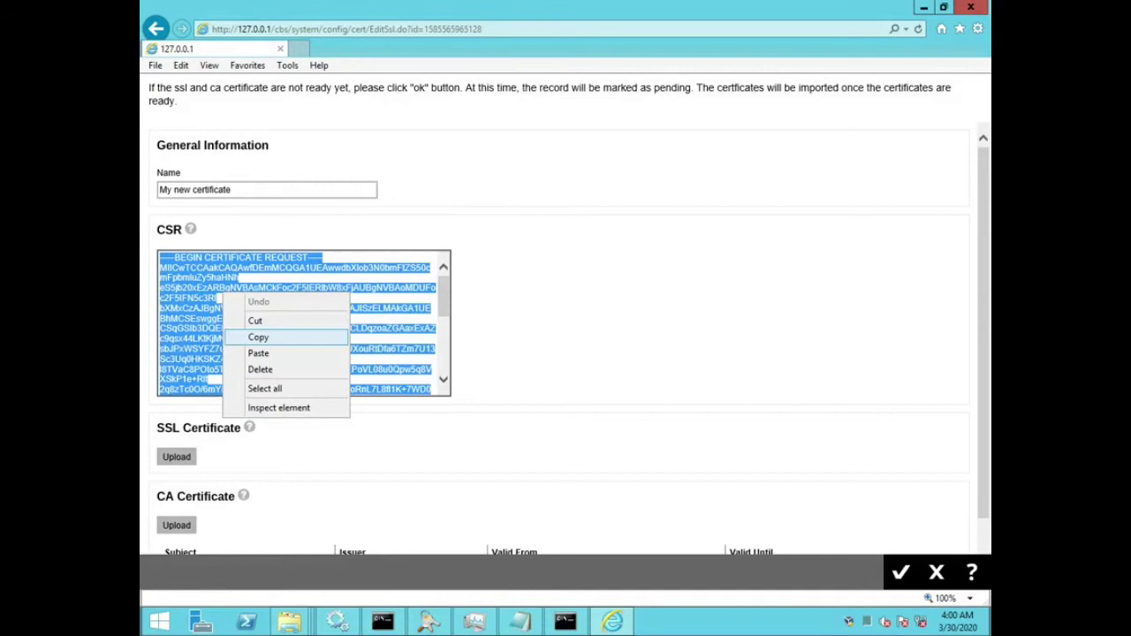
pyautogui.click(258, 336)
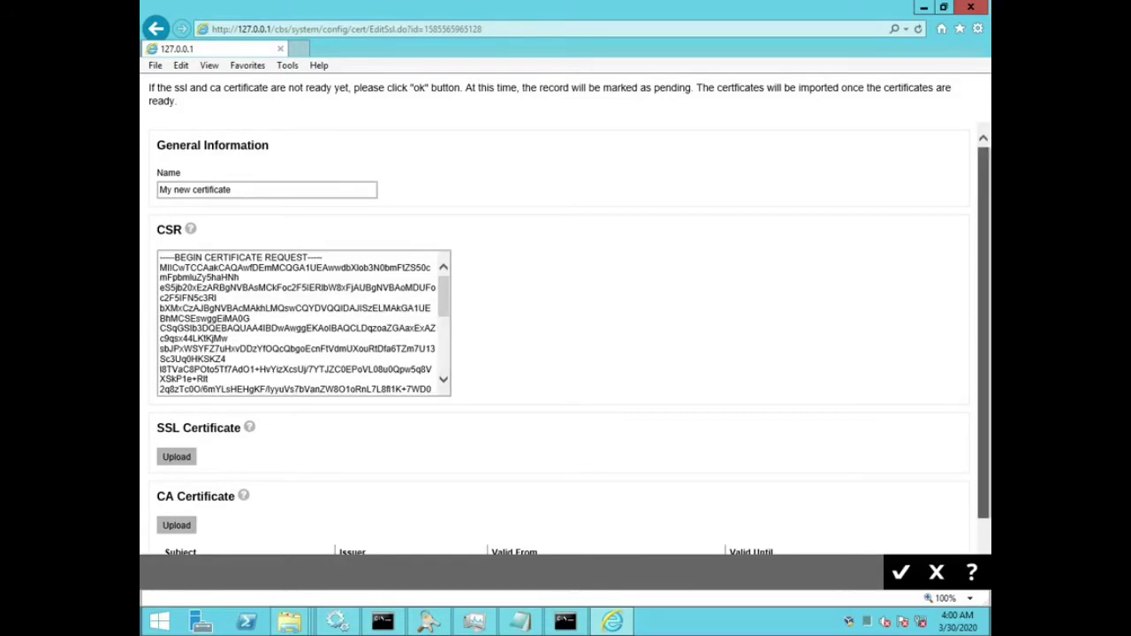
pyautogui.scroll(-2, 566, 342)
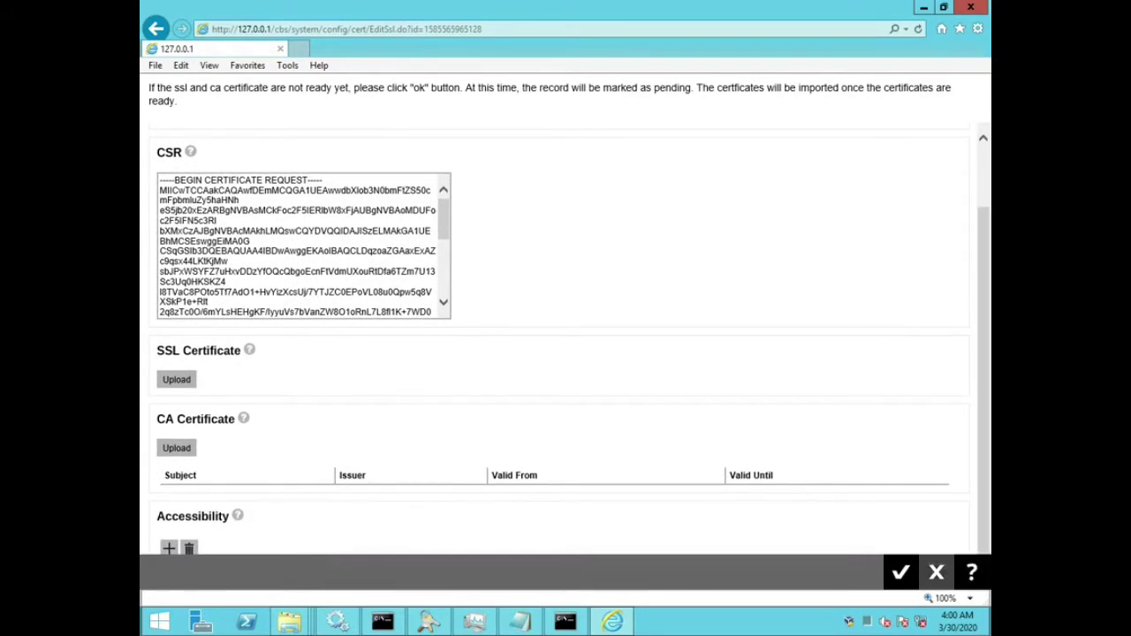
pyautogui.click(936, 572)
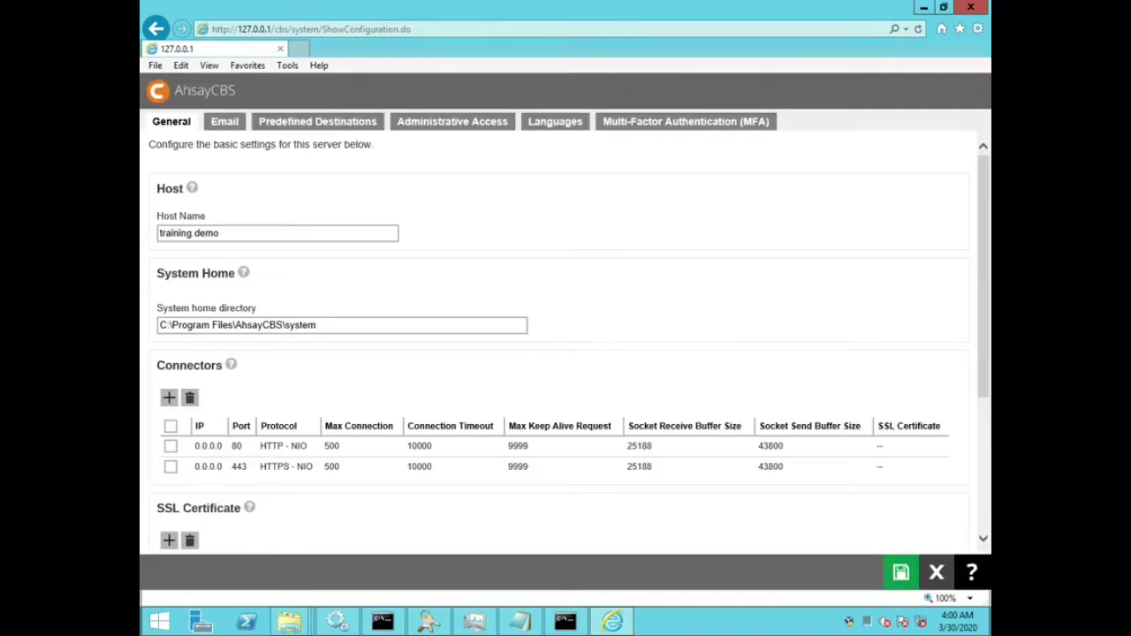
# Step: Return AhsayCBS to its home dashboard and highlight step 6 of the demo notes, after steps 4–5
pyautogui.click(936, 572)
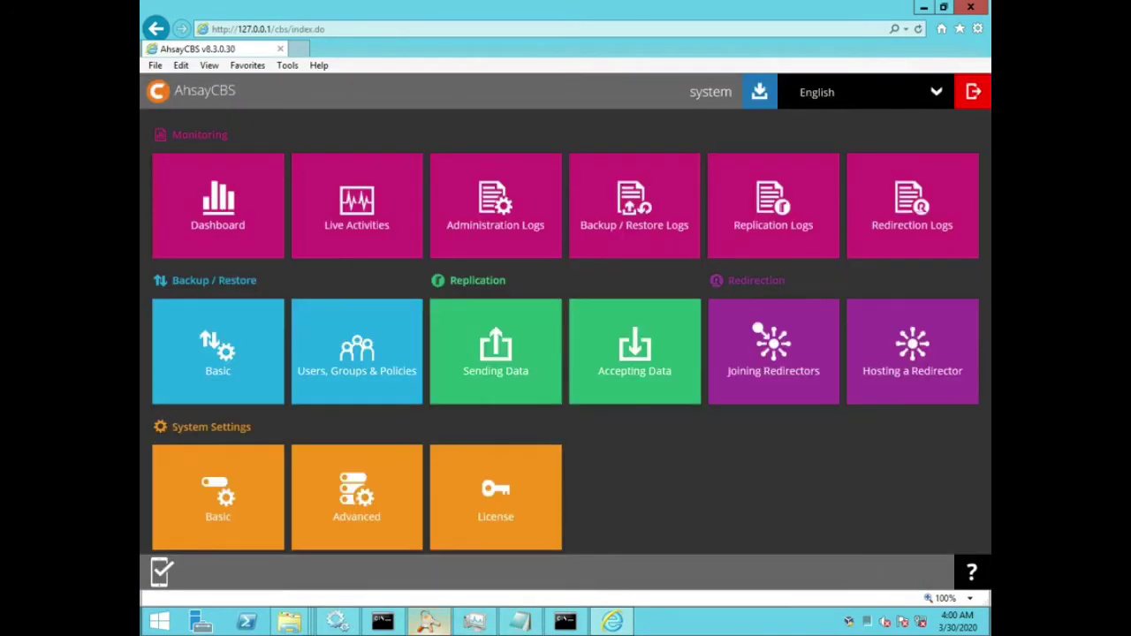
pyautogui.click(520, 621)
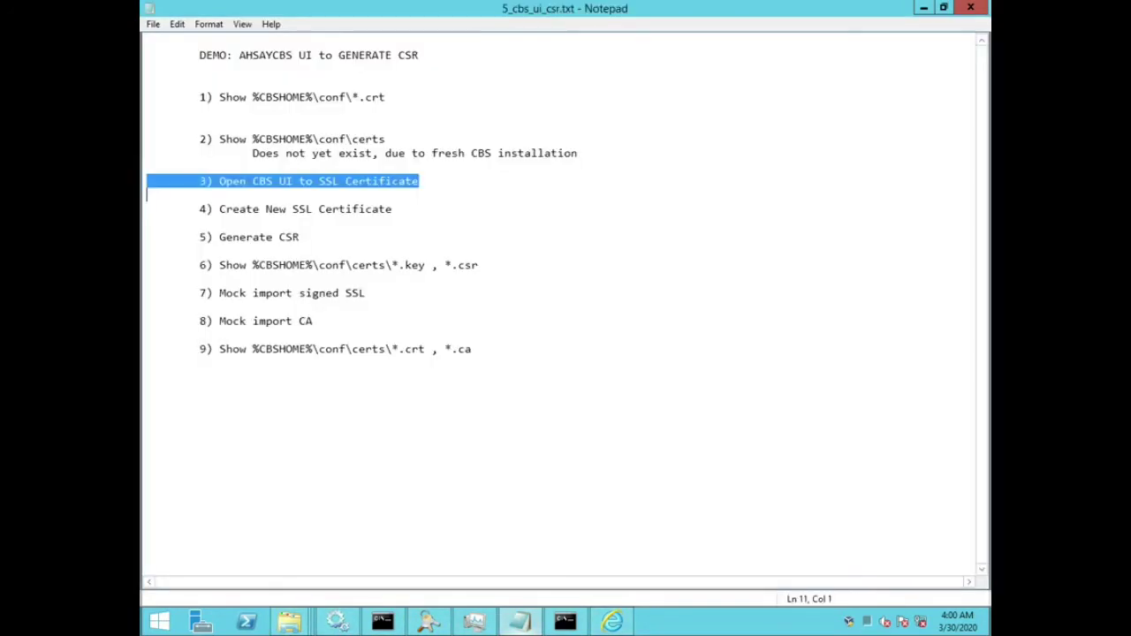
pyautogui.press('Down')
pyautogui.press('End')
pyautogui.press('Home')
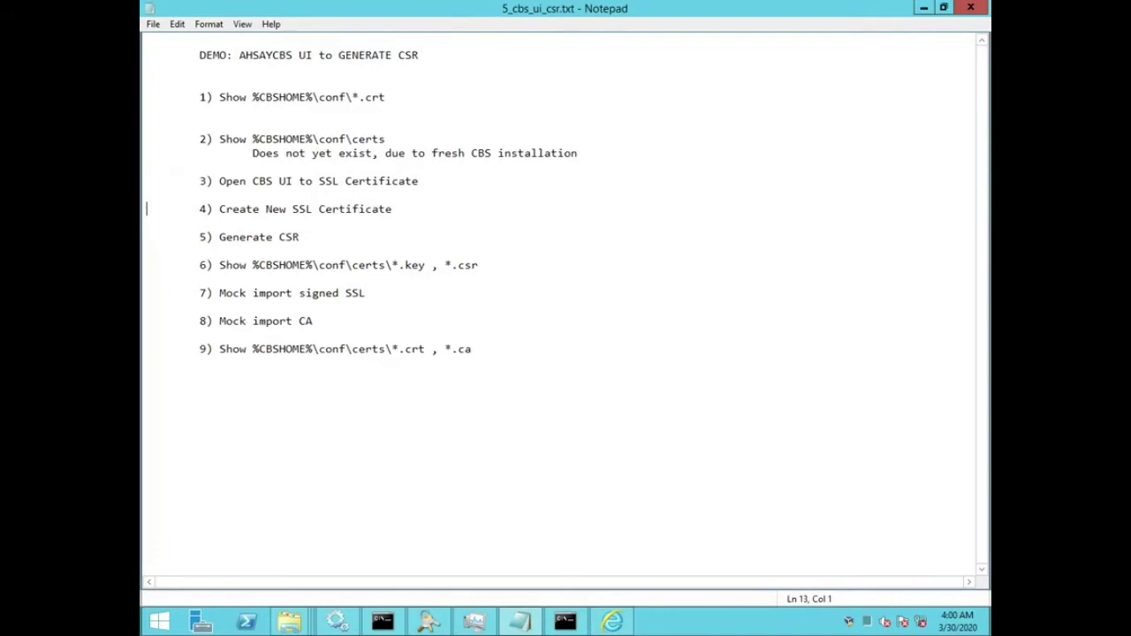
pyautogui.hotkey('shift', 'Down')
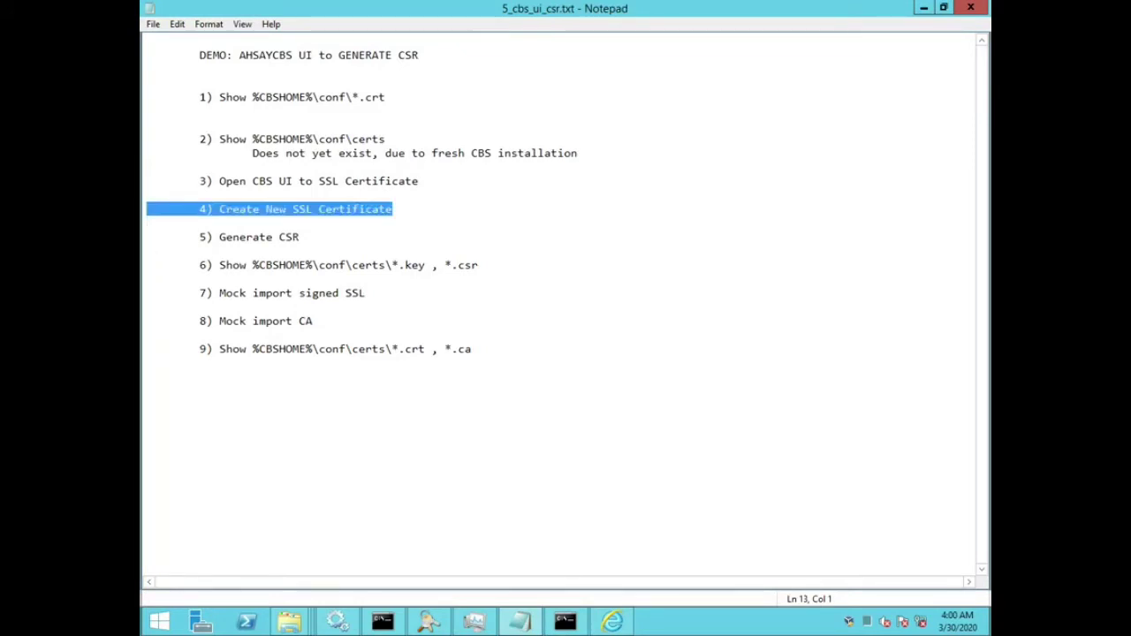
pyautogui.hotkey('shift', 'Down')
pyautogui.hotkey('shift', 'Down')
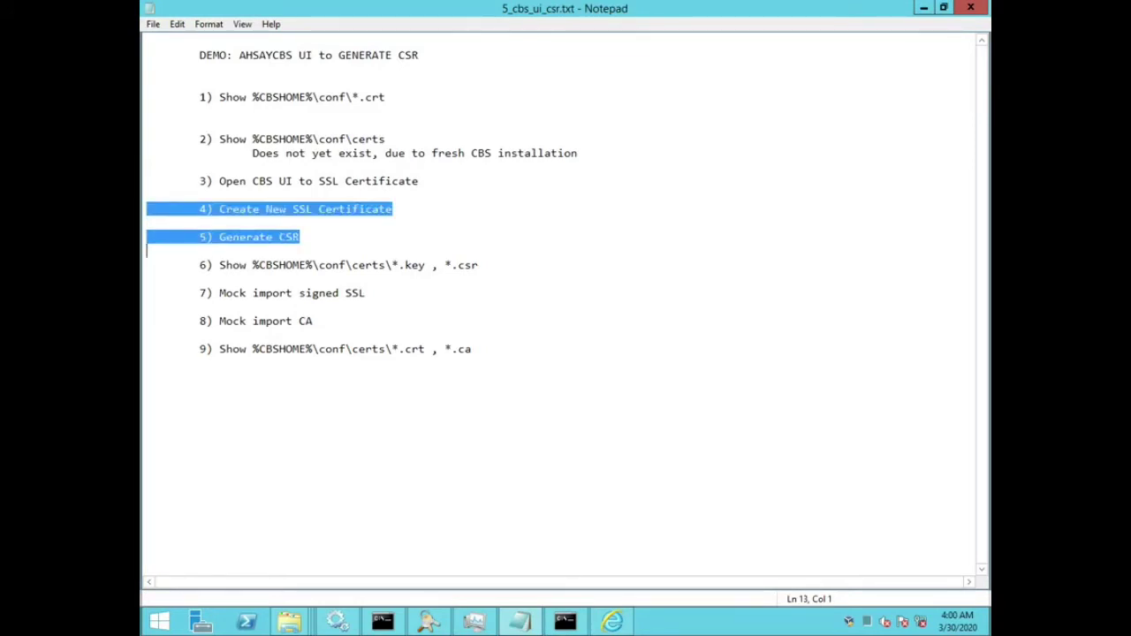
pyautogui.hotkey('shift', 'Down')
pyautogui.hotkey('shift', 'Down')
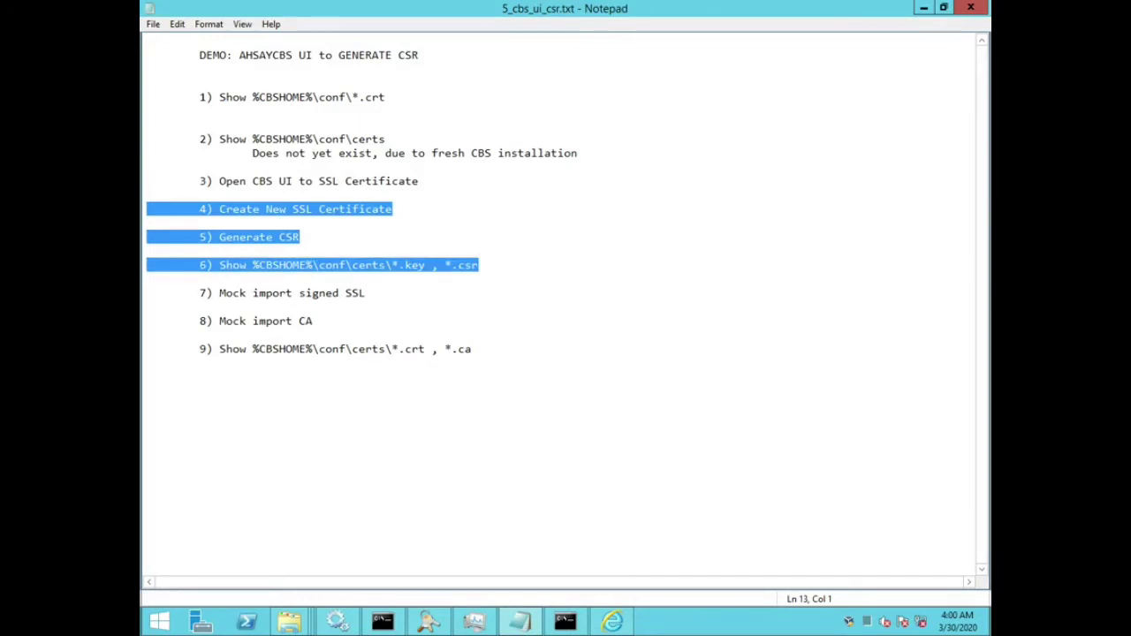
pyautogui.press('Up')
pyautogui.hotkey('shift', 'Down')
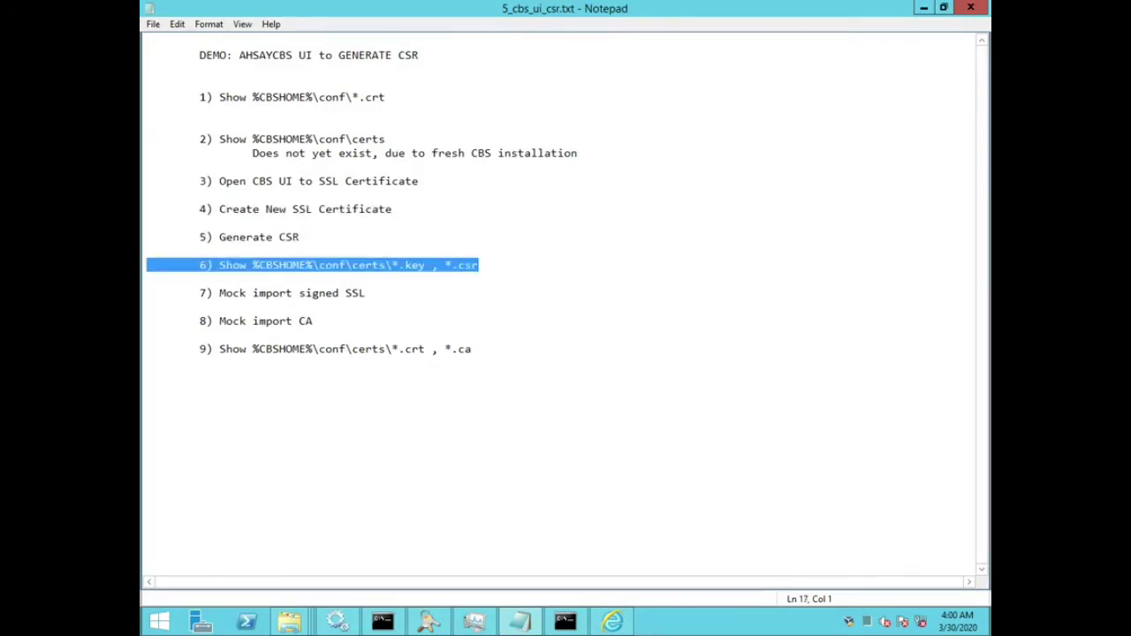
# Step: Open the cert folder under C:\Program Files\AhsayCBS\conf and point out its path
pyautogui.moveTo(289, 621)
pyautogui.click(707, 530)
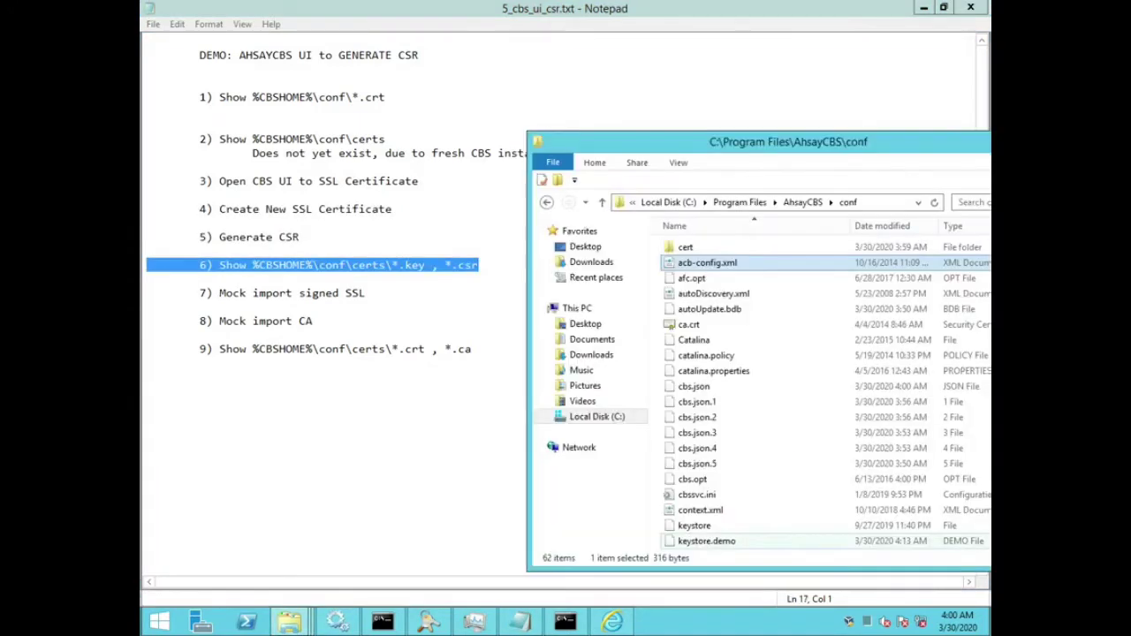
pyautogui.press('Up')
pyautogui.press('Return')
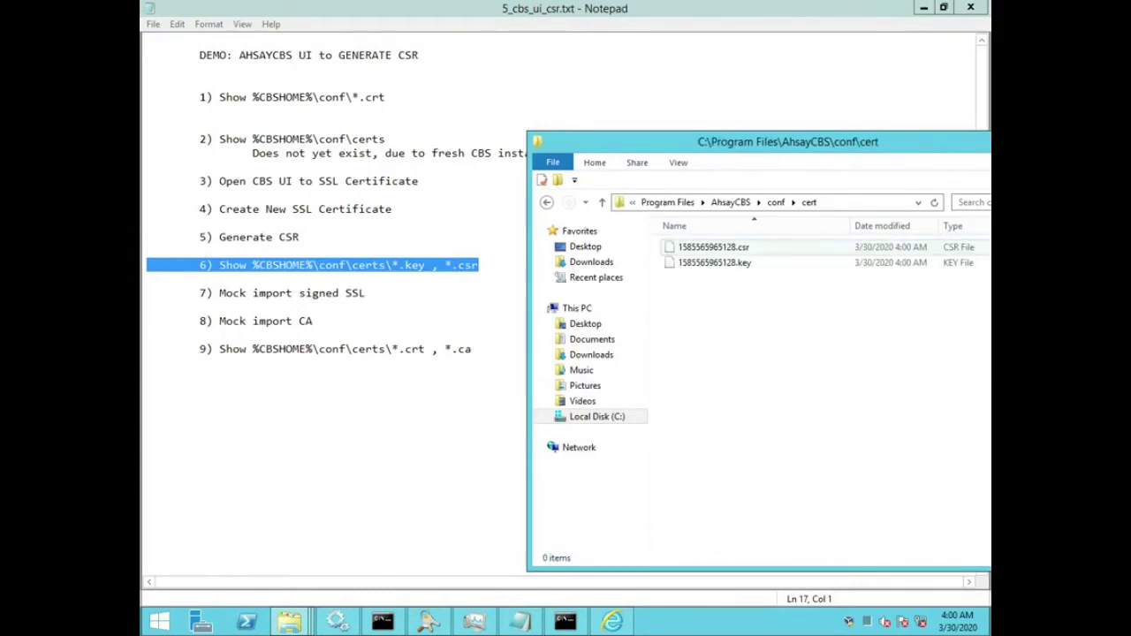
pyautogui.hotkey('alt', 'd')
pyautogui.press('End')
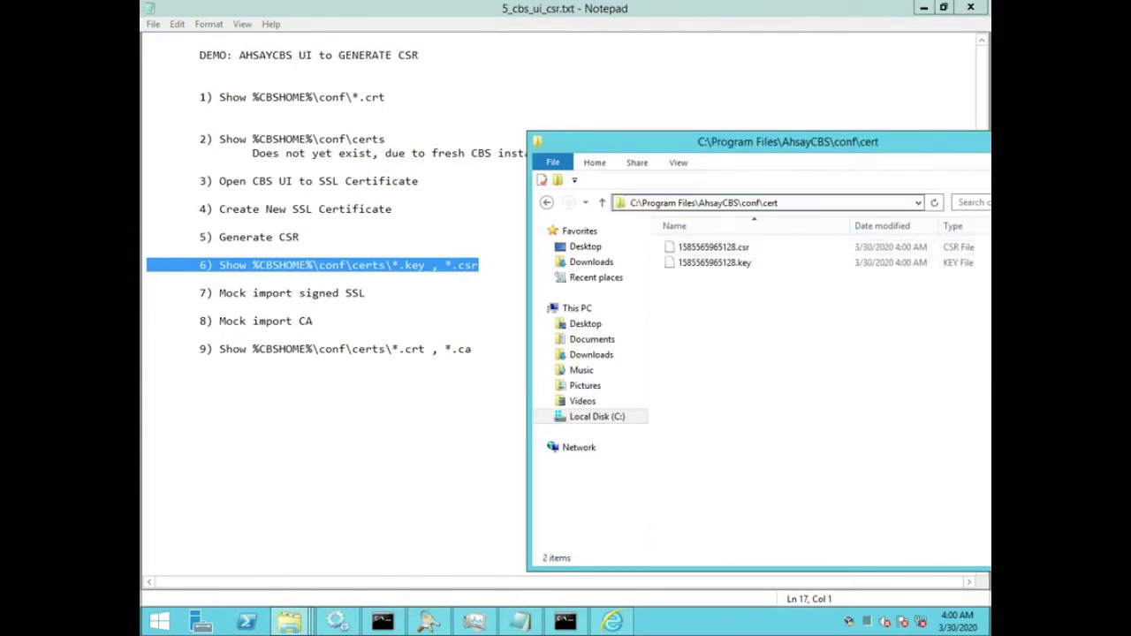
pyautogui.hotkey('shift', 'Left')
pyautogui.hotkey('shift', 'Left')
pyautogui.hotkey('shift', 'Left')
pyautogui.hotkey('shift', 'Left')
pyautogui.hotkey('shift', 'Left')
pyautogui.hotkey('shift', 'Left')
pyautogui.hotkey('shift', 'Left')
pyautogui.hotkey('shift', 'Left')
pyautogui.hotkey('shift', 'Left')
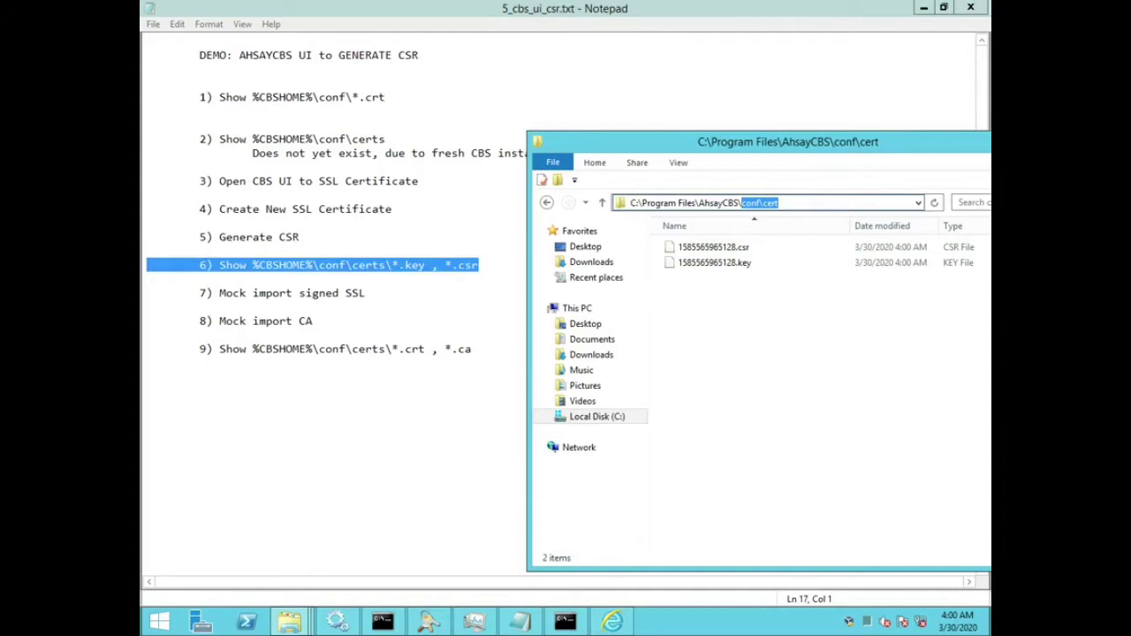
pyautogui.press('Escape')
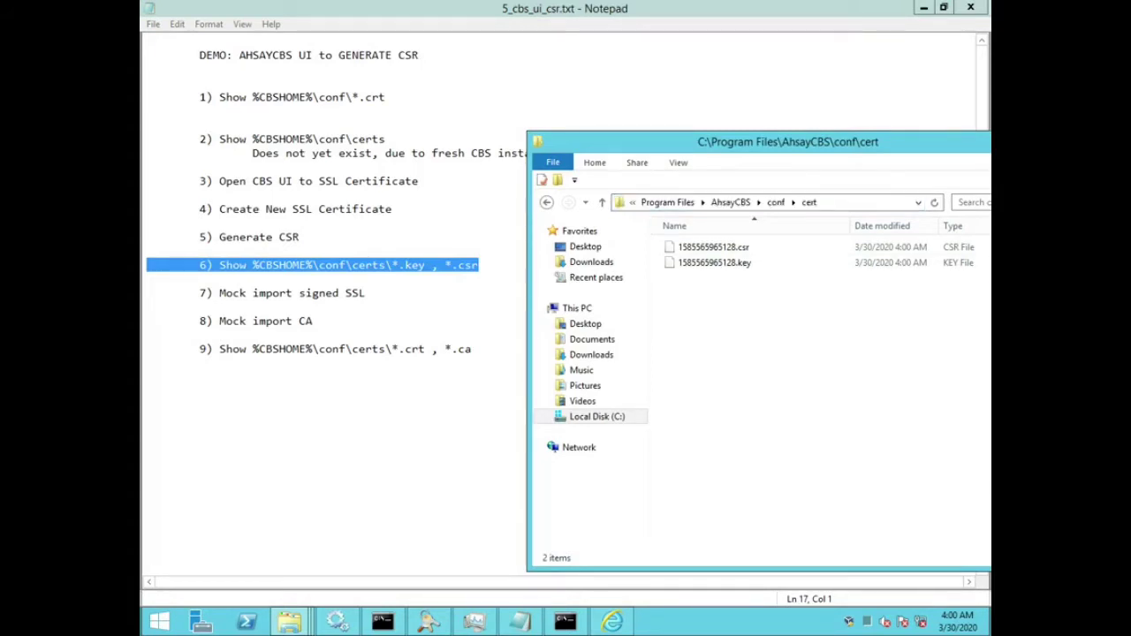
# Step: Open 1585565965128.csr, found beside the matching .key file, in PilotEdit
pyautogui.press('Down')
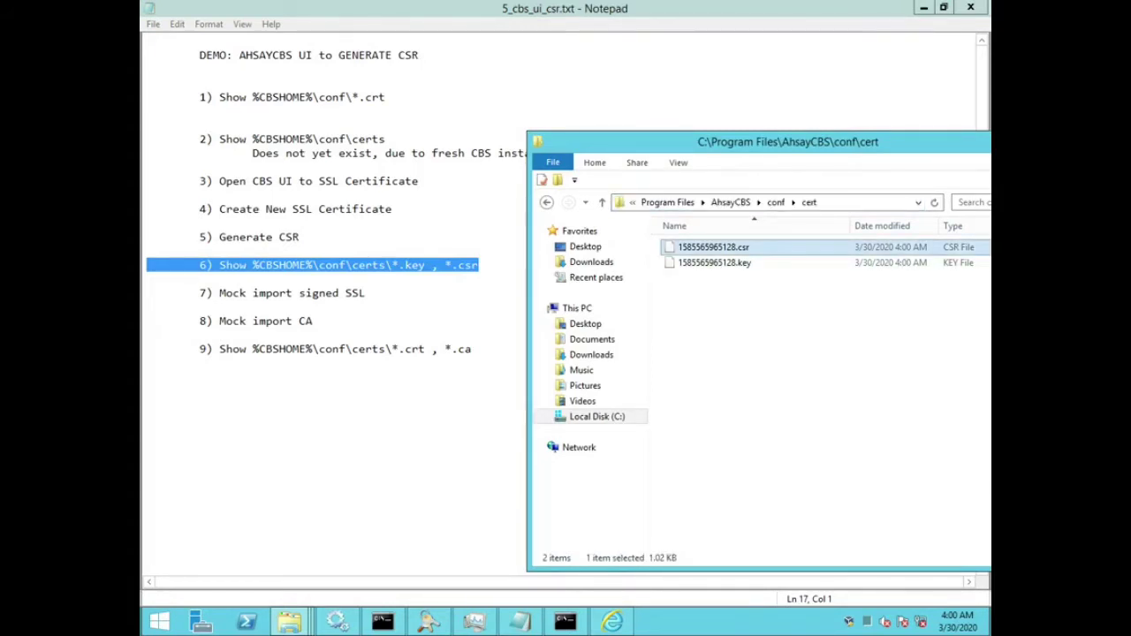
pyautogui.press('Down')
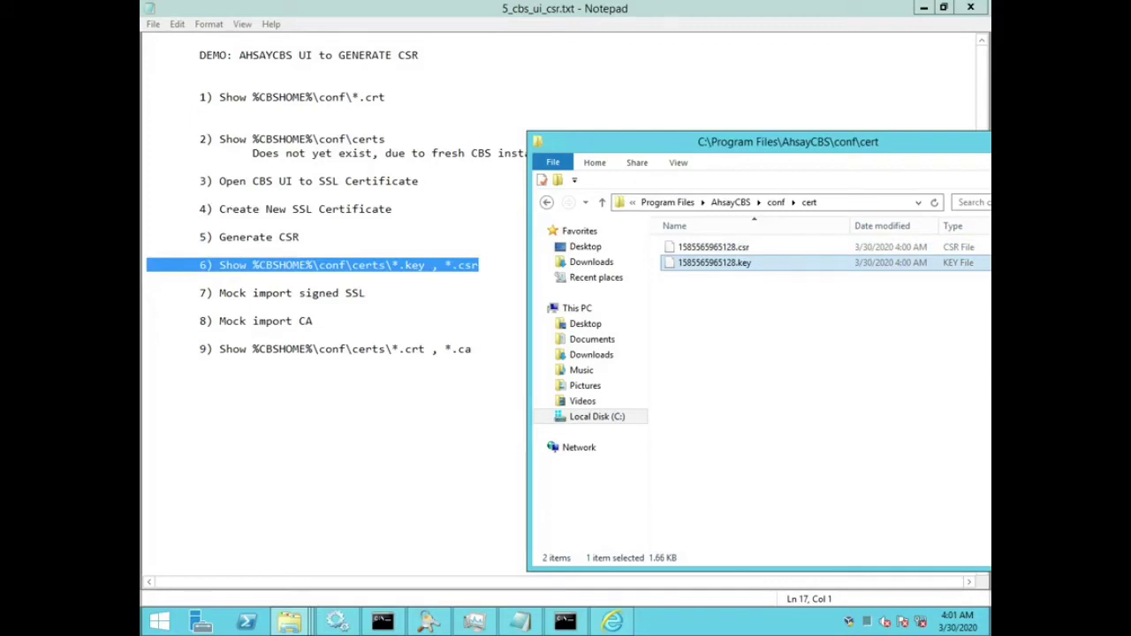
pyautogui.press('Up')
pyautogui.hotkey('shift', 'F10')
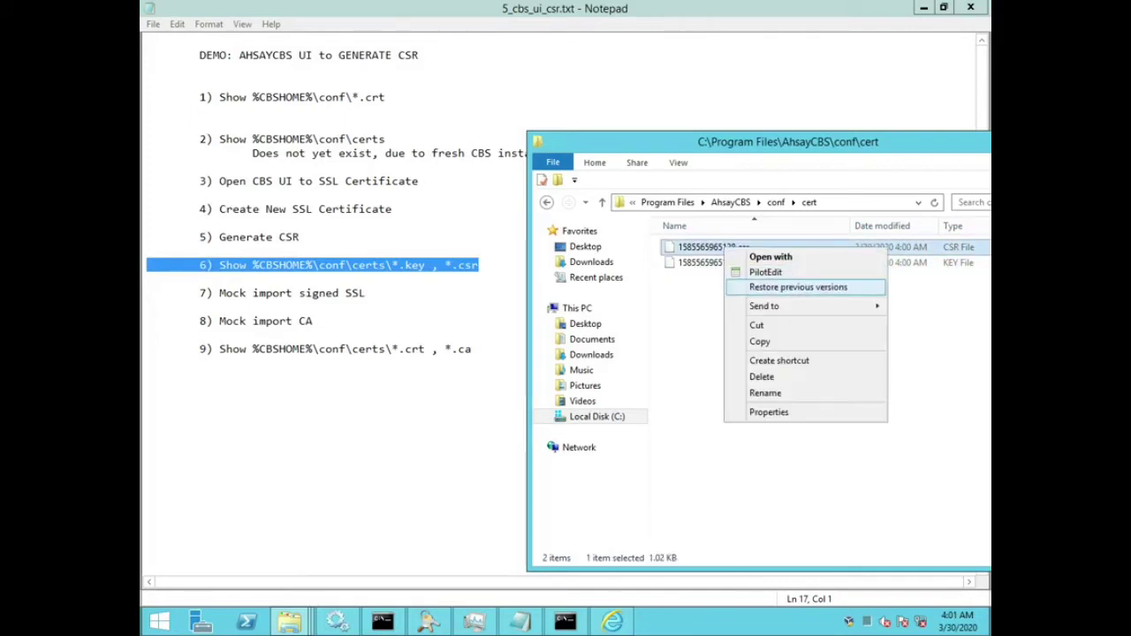
pyautogui.press('Down')
pyautogui.press('Up')
pyautogui.press('Up')
# Step: Review the CSR's BEGIN and END CERTIFICATE REQUEST markers in PilotEdit, then close it
pyautogui.press('Return')
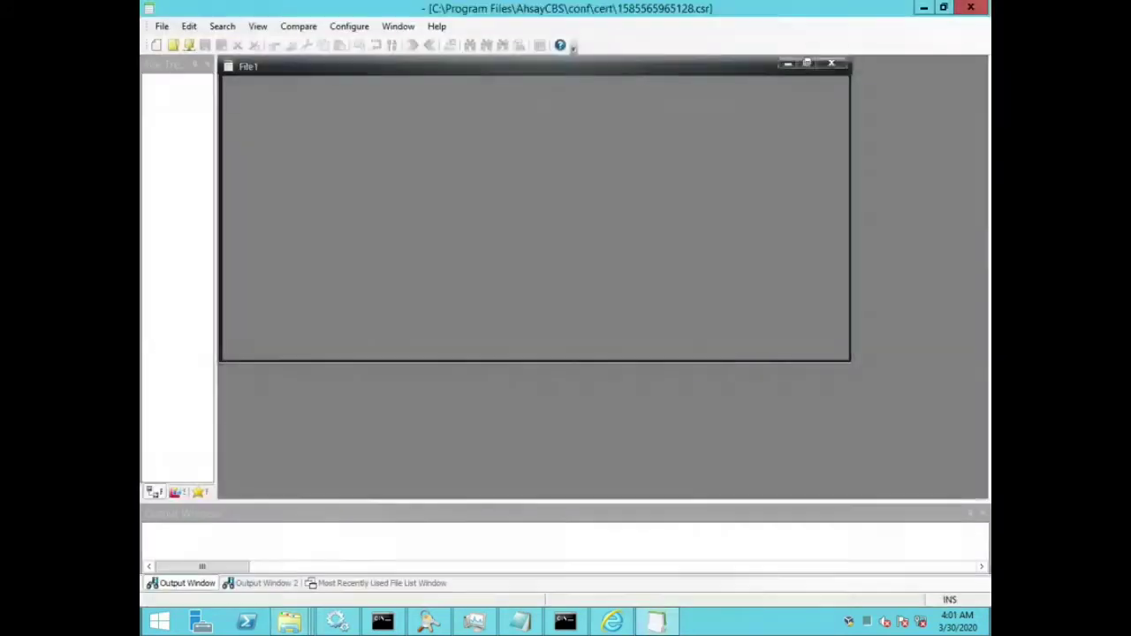
pyautogui.hotkey('ctrl', 'Right')
pyautogui.hotkey('ctrl', 'Right')
pyautogui.hotkey('ctrl', 'Right')
pyautogui.hotkey('ctrl', 'Right')
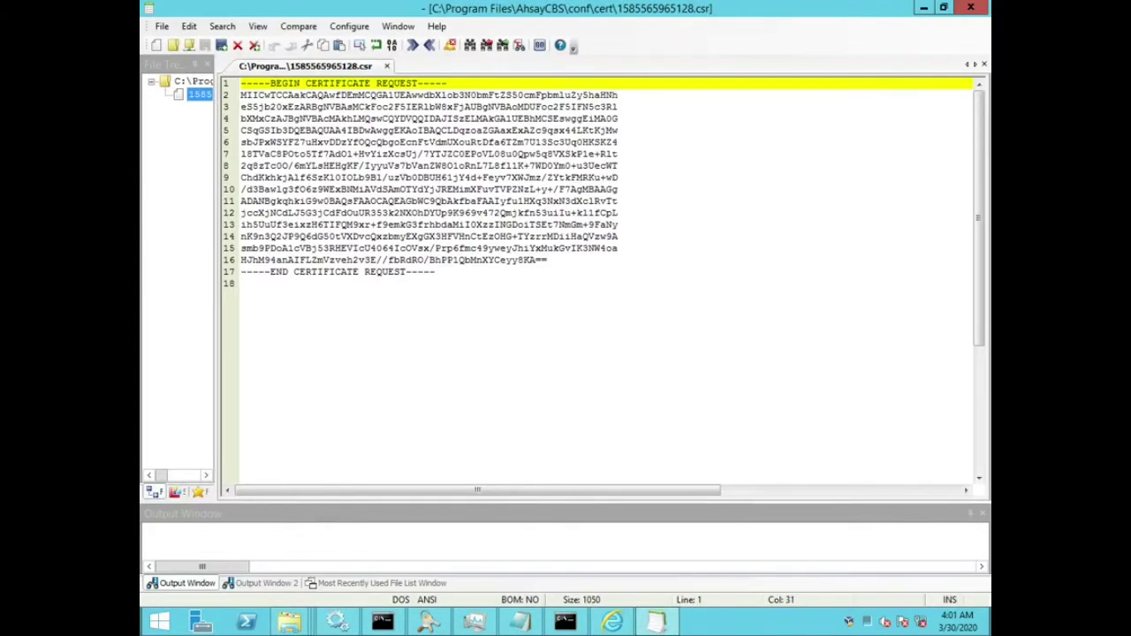
pyautogui.hotkey('ctrl', 'shift', 'Left')
pyautogui.hotkey('ctrl', 'shift', 'Left')
pyautogui.hotkey('ctrl', 'shift', 'Left')
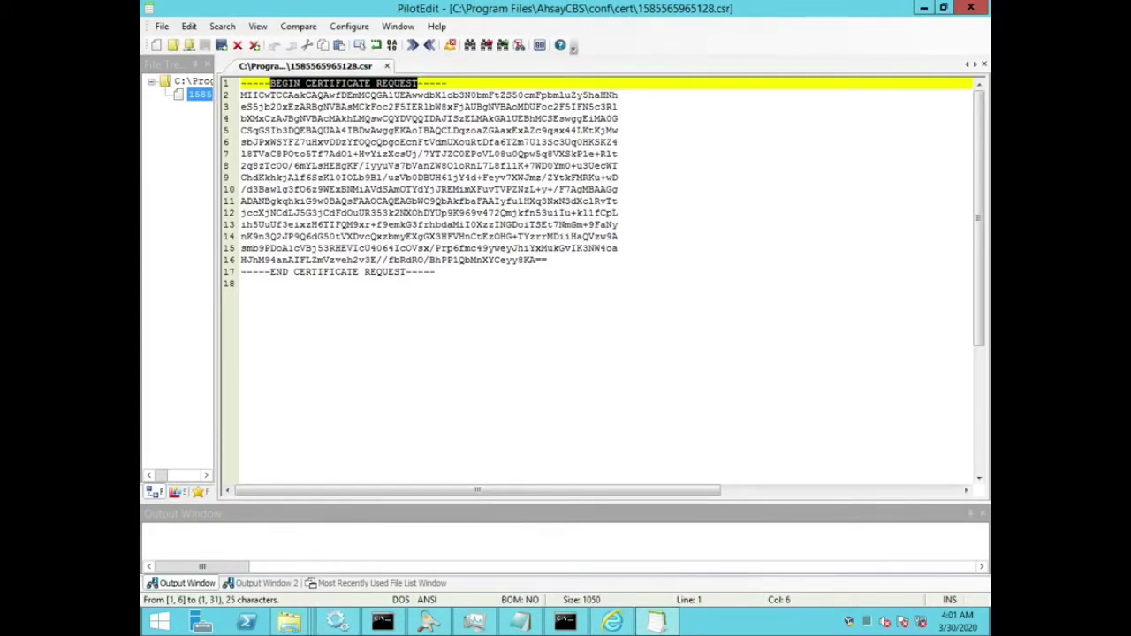
pyautogui.press('Left')
pyautogui.hotkey('ctrl', 'End')
pyautogui.press('Up')
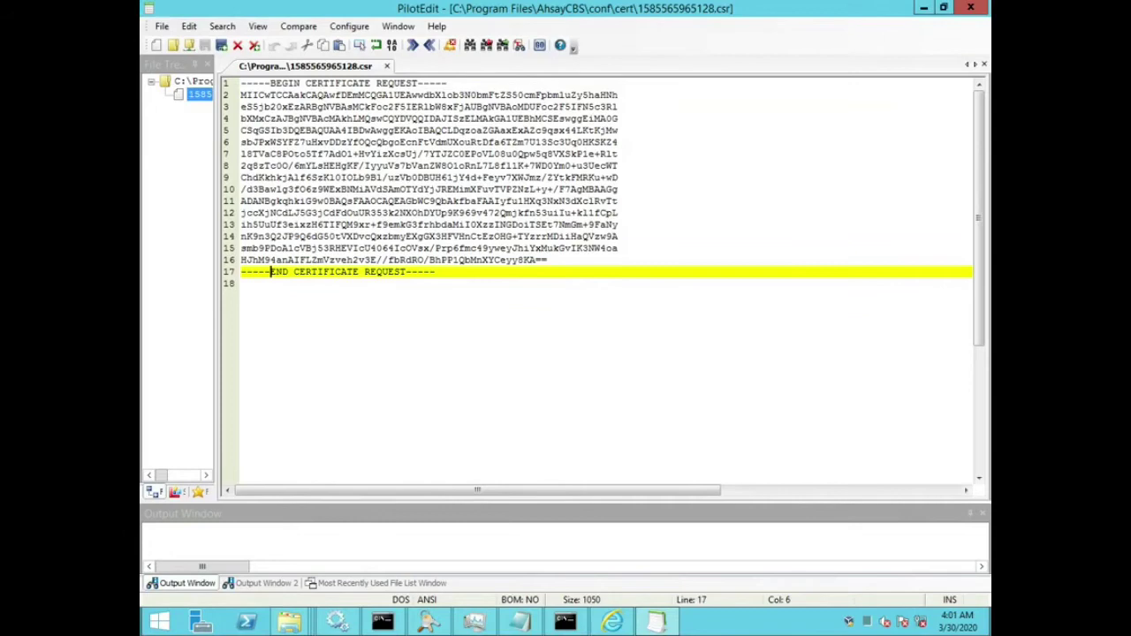
pyautogui.moveTo(271, 272); pyautogui.dragTo(437, 272)
pyautogui.hotkey('ctrl', 'c')
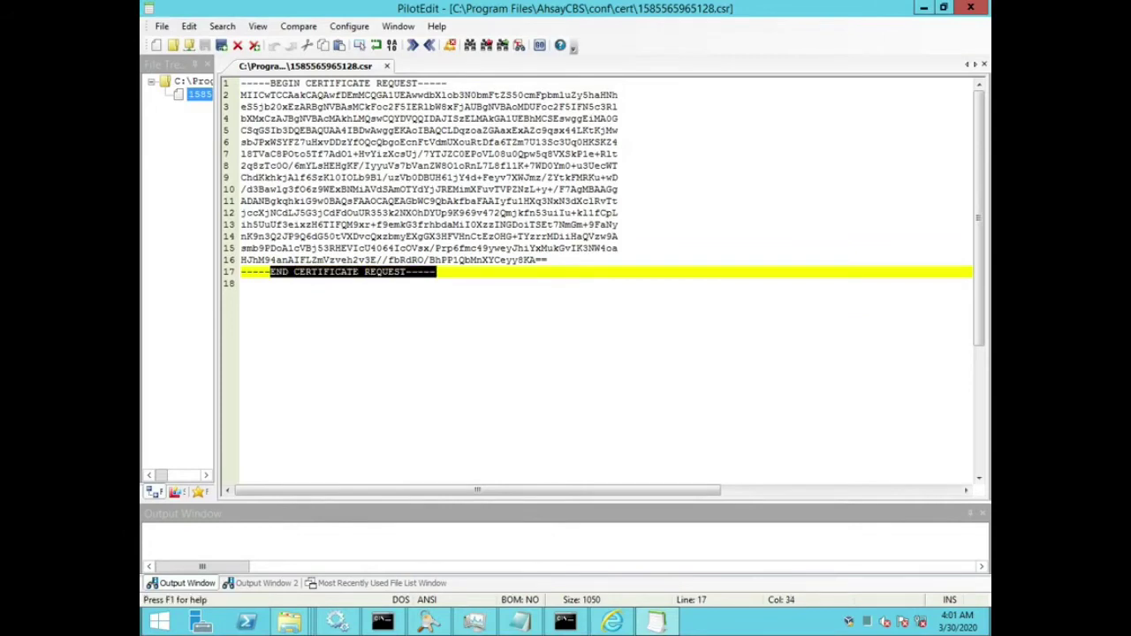
pyautogui.hotkey('alt', 'F4')
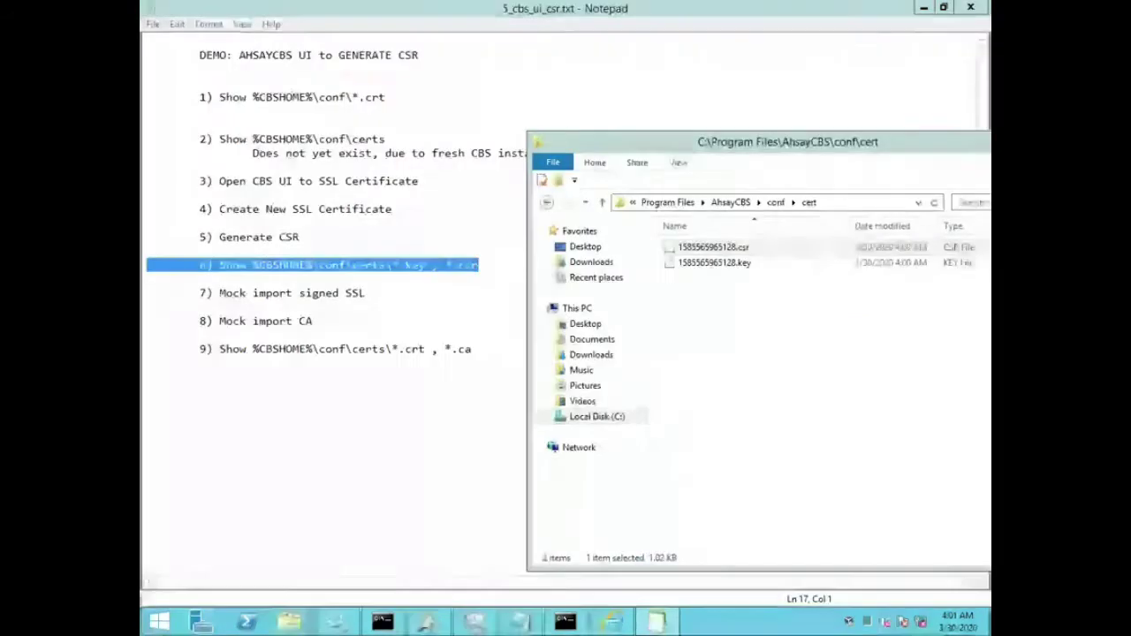
# Step: Open 1585565965128.key in PilotEdit, review its RSA private key markers, then close it
pyautogui.click(712, 263)
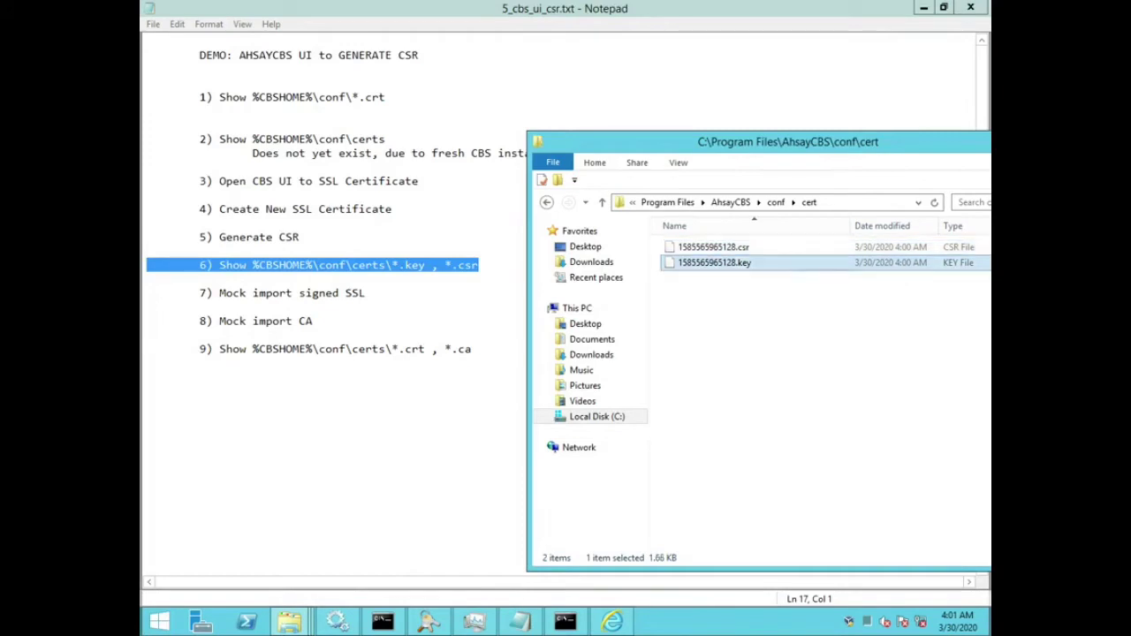
pyautogui.rightClick(707, 263)
pyautogui.click(747, 289)
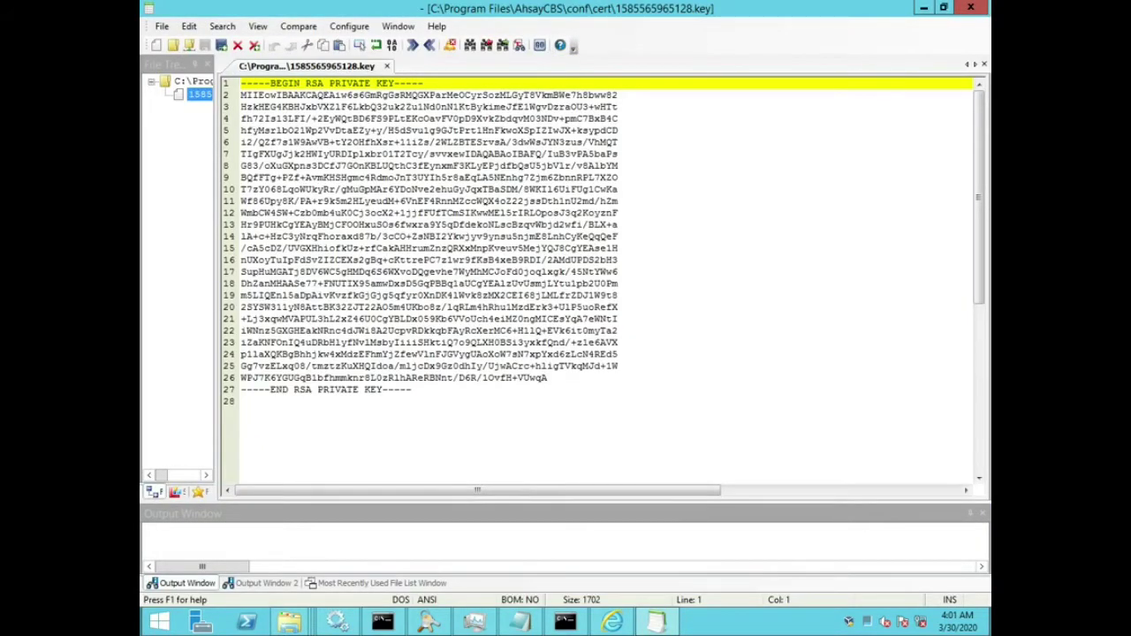
pyautogui.hotkey('shift', 'End')
pyautogui.hotkey('ctrl', 'End')
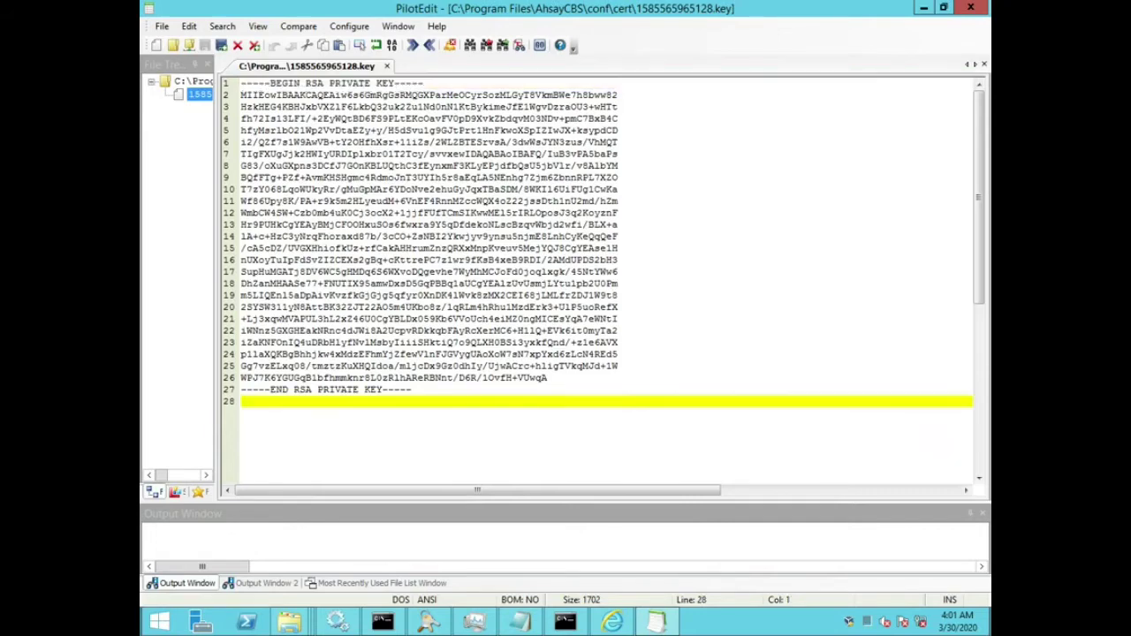
pyautogui.hotkey('shift', 'Up')
pyautogui.click(619, 306)
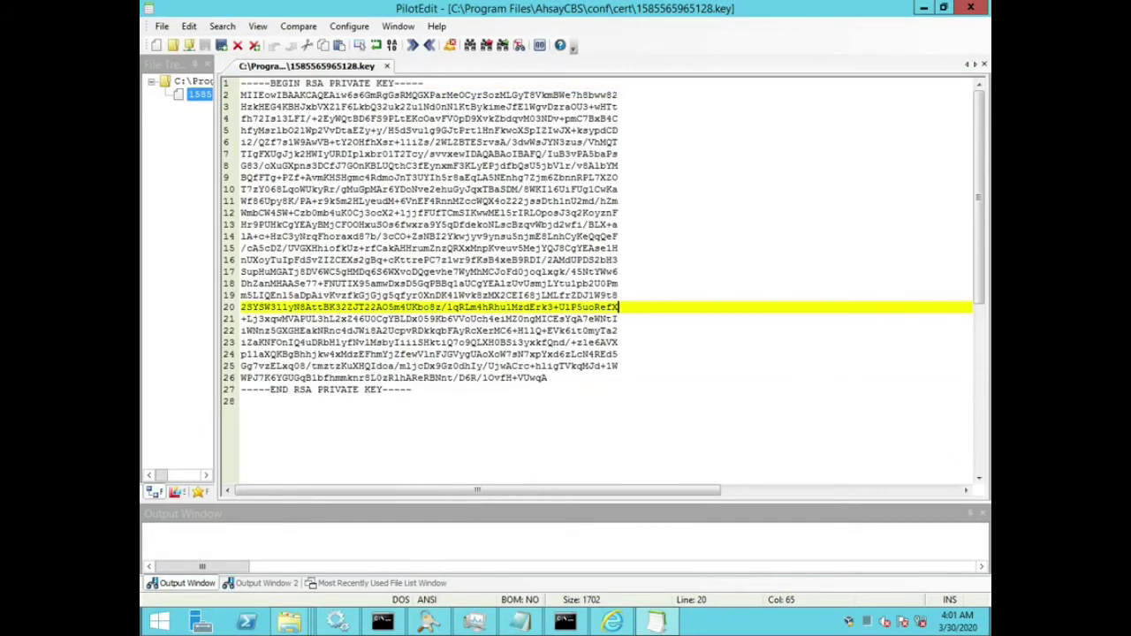
pyautogui.click(970, 7)
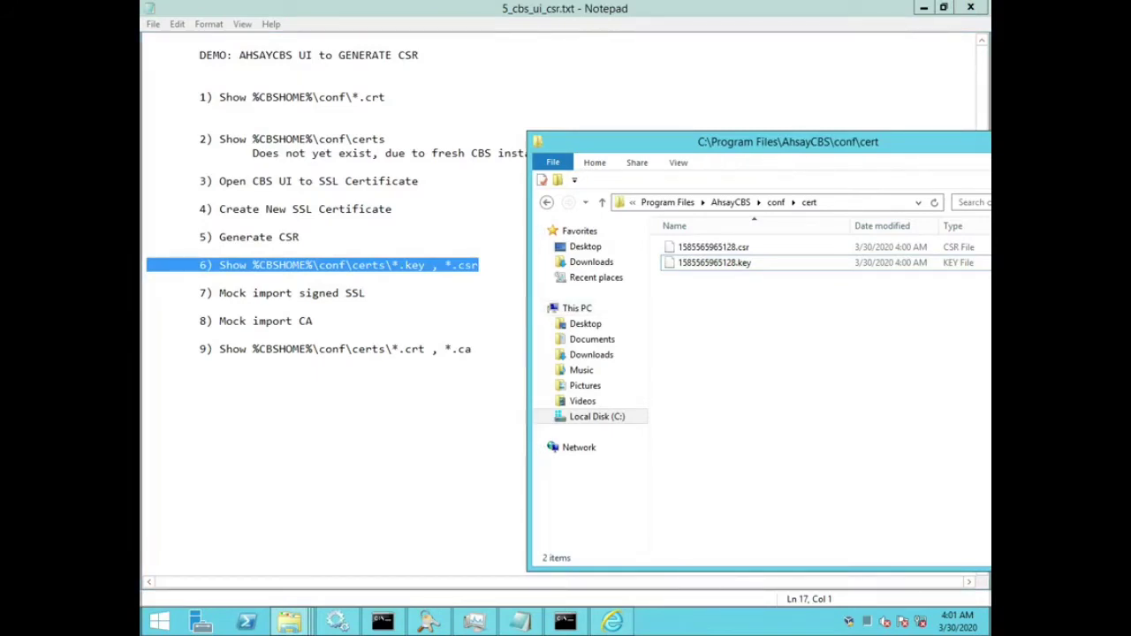
# Step: Select the 1585565965128.key file, then switch back to the AhsayCBS web console
pyautogui.click(714, 263)
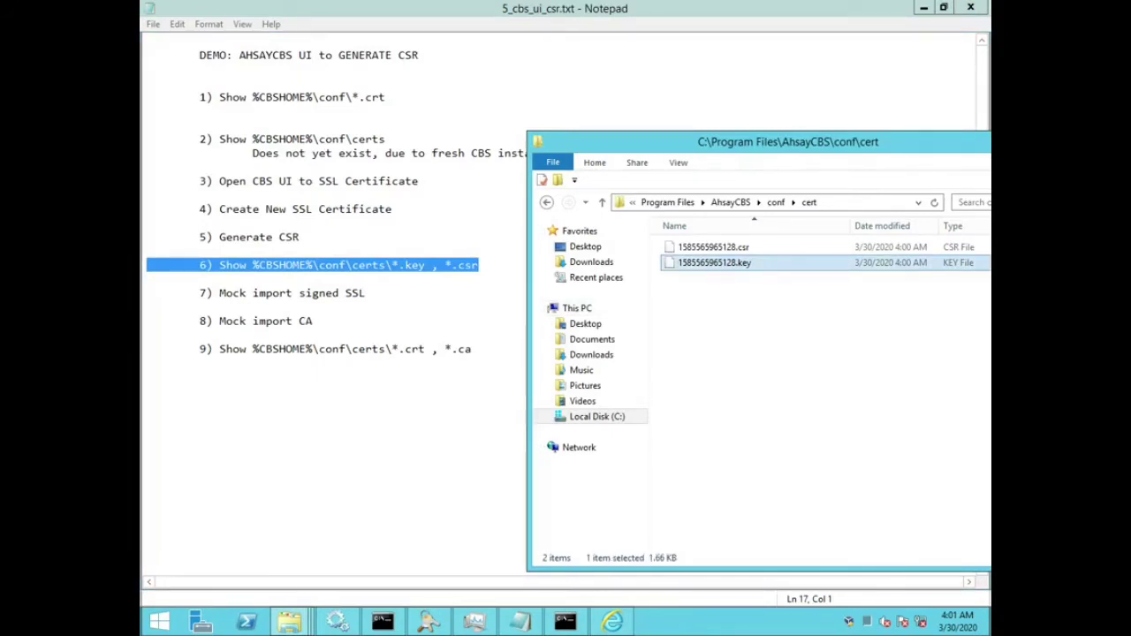
pyautogui.press('F2')
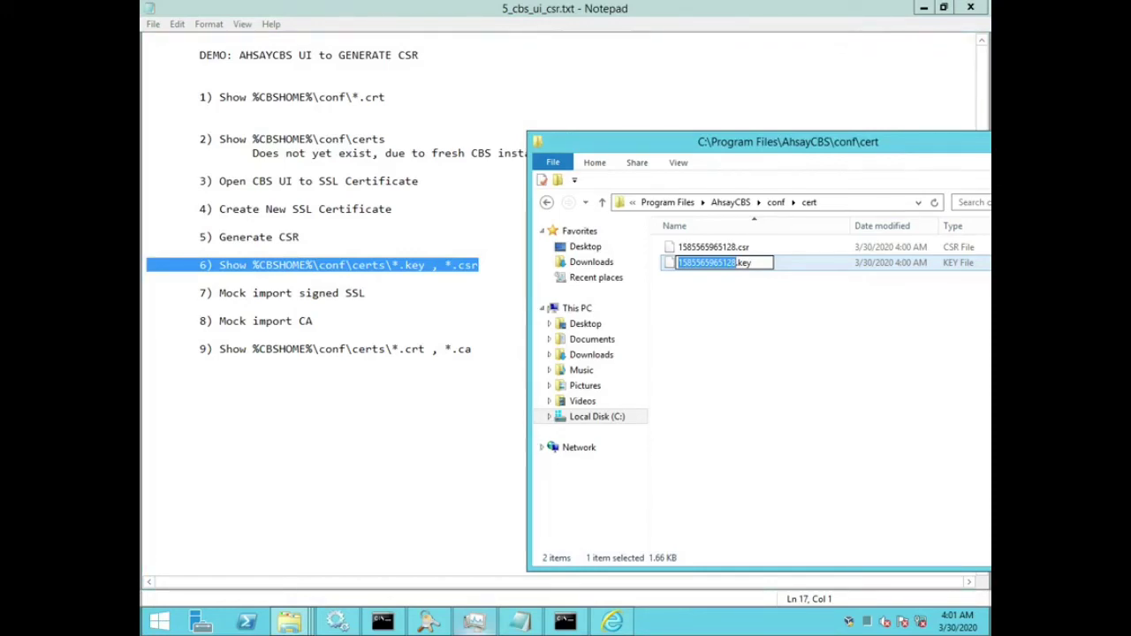
pyautogui.click(612, 622)
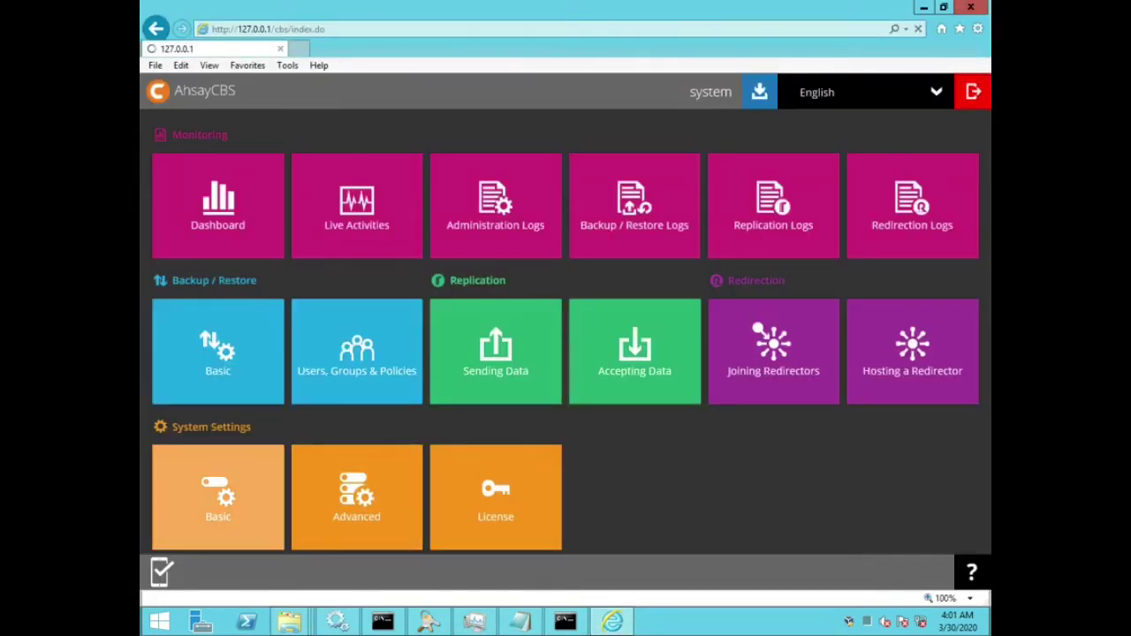
pyautogui.click(217, 495)
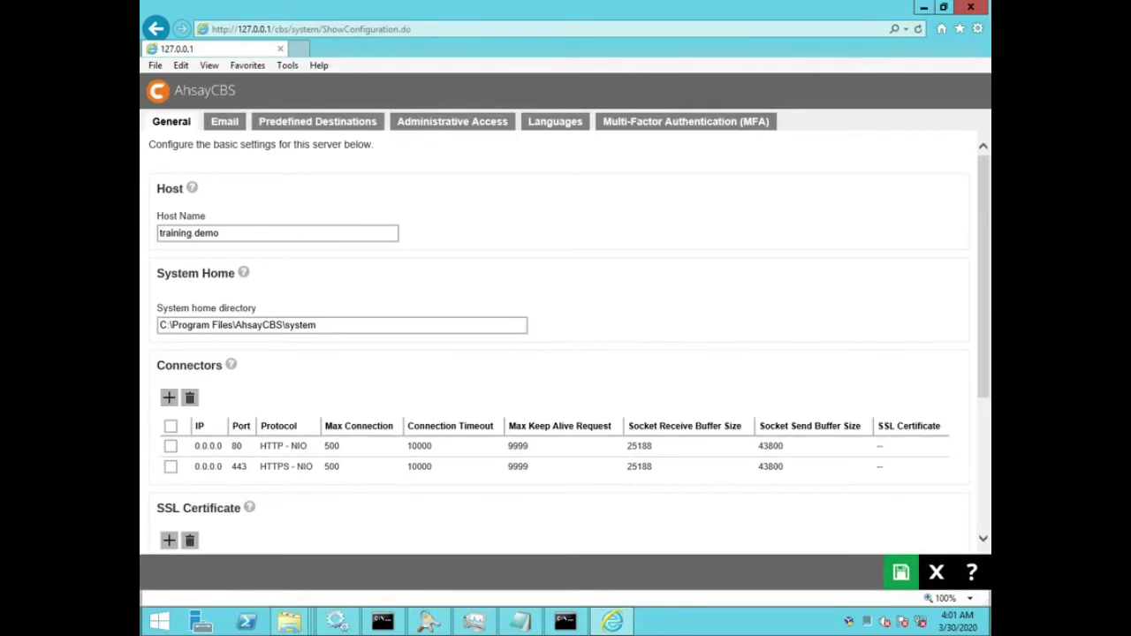
pyautogui.scroll(-3, 566, 345)
pyautogui.click(229, 360)
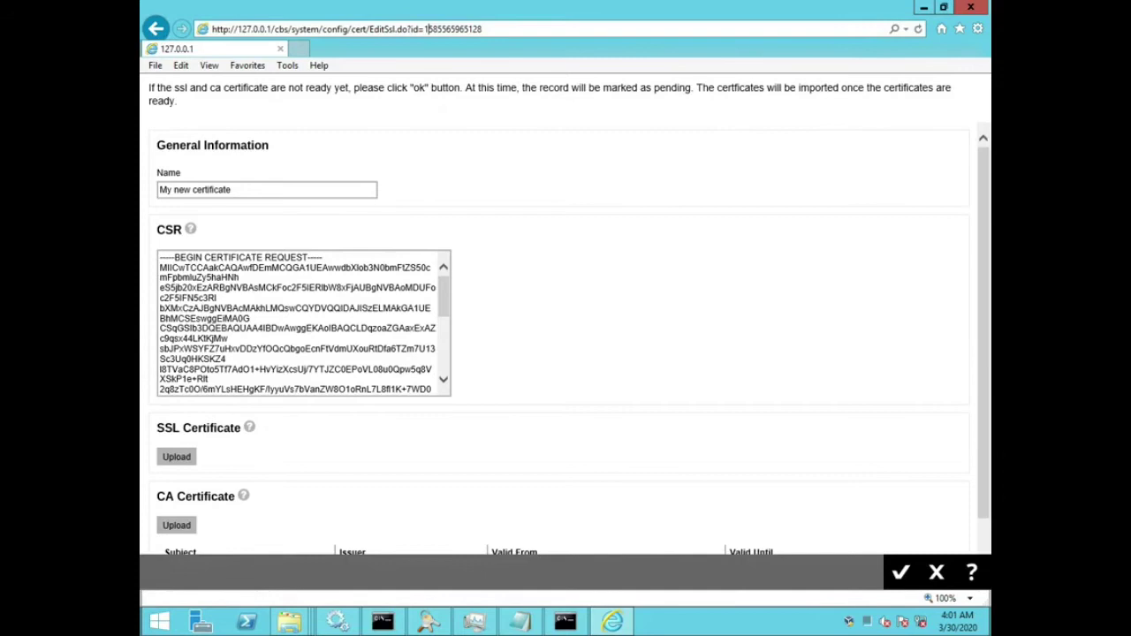
pyautogui.moveTo(424, 29); pyautogui.dragTo(482, 29)
pyautogui.moveTo(290, 622)
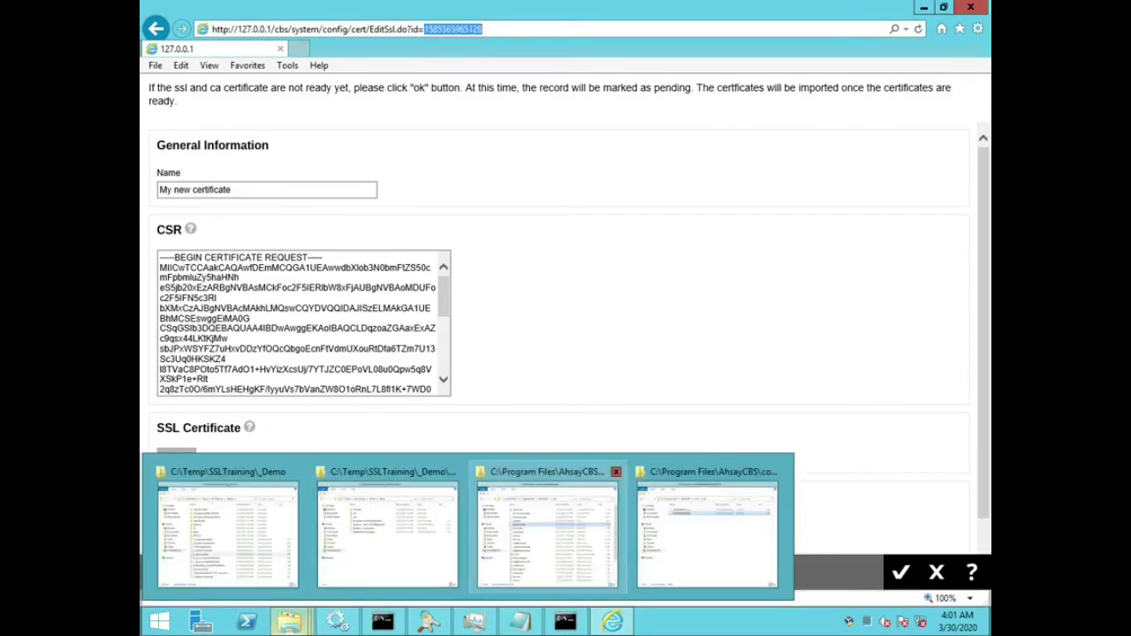
pyautogui.click(707, 530)
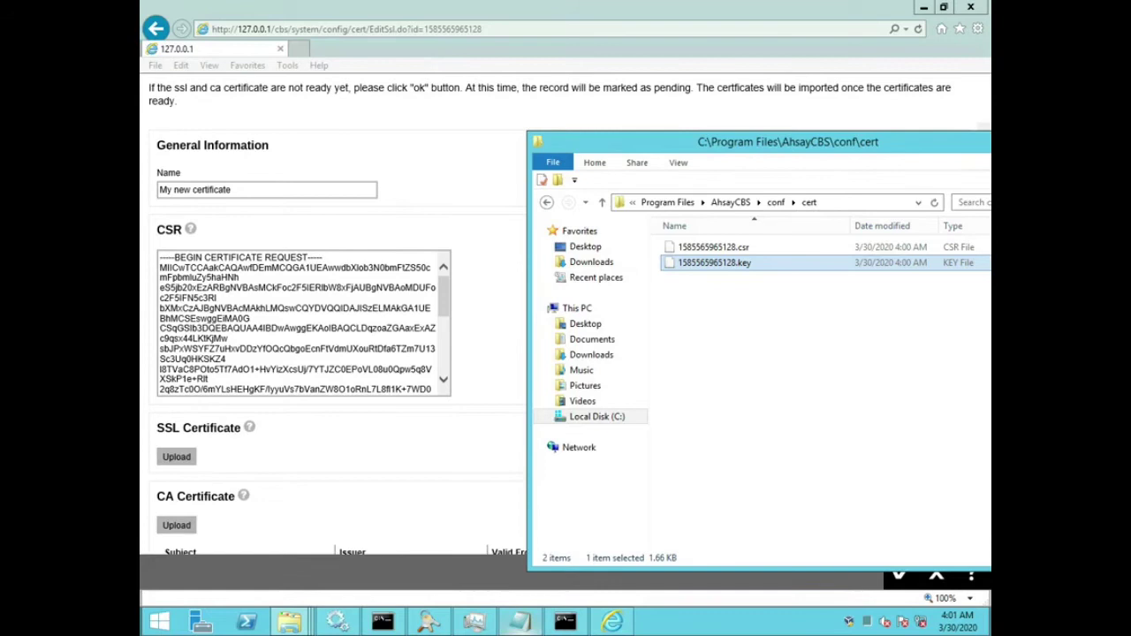
pyautogui.click(520, 622)
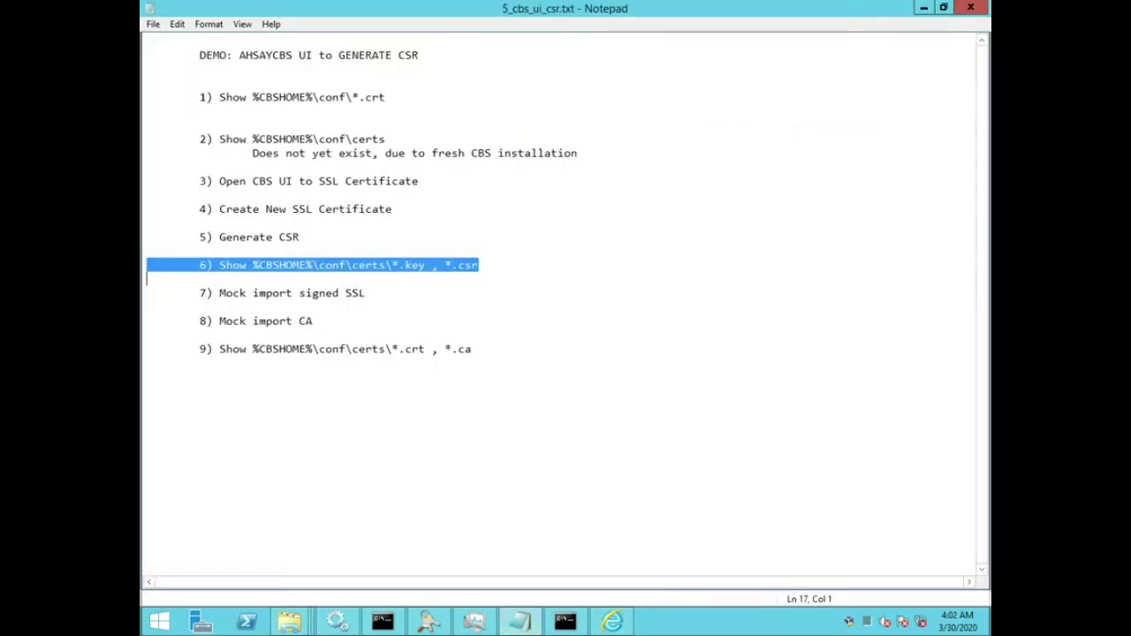
# Step: Highlight mock-import steps 7 and 8 in the notes, then return to the AhsayCBS settings page
pyautogui.press('Down')
pyautogui.press('Down')
pyautogui.press('Up')
pyautogui.hotkey('shift', 'Down')
pyautogui.hotkey('shift', 'Down')
pyautogui.hotkey('shift', 'Down')
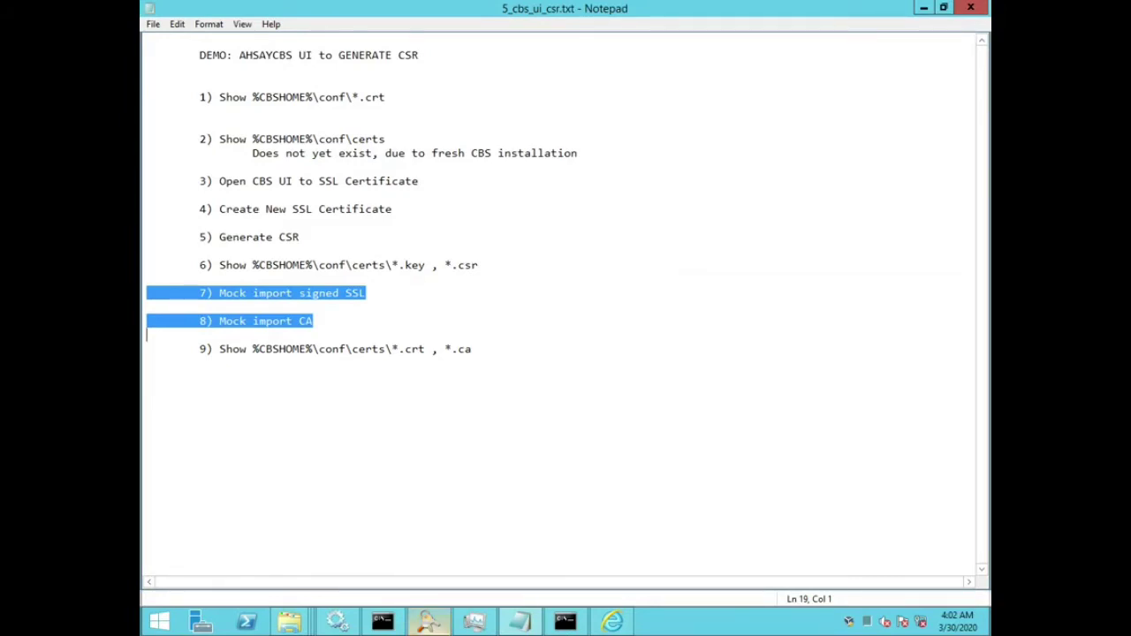
pyautogui.moveTo(290, 622)
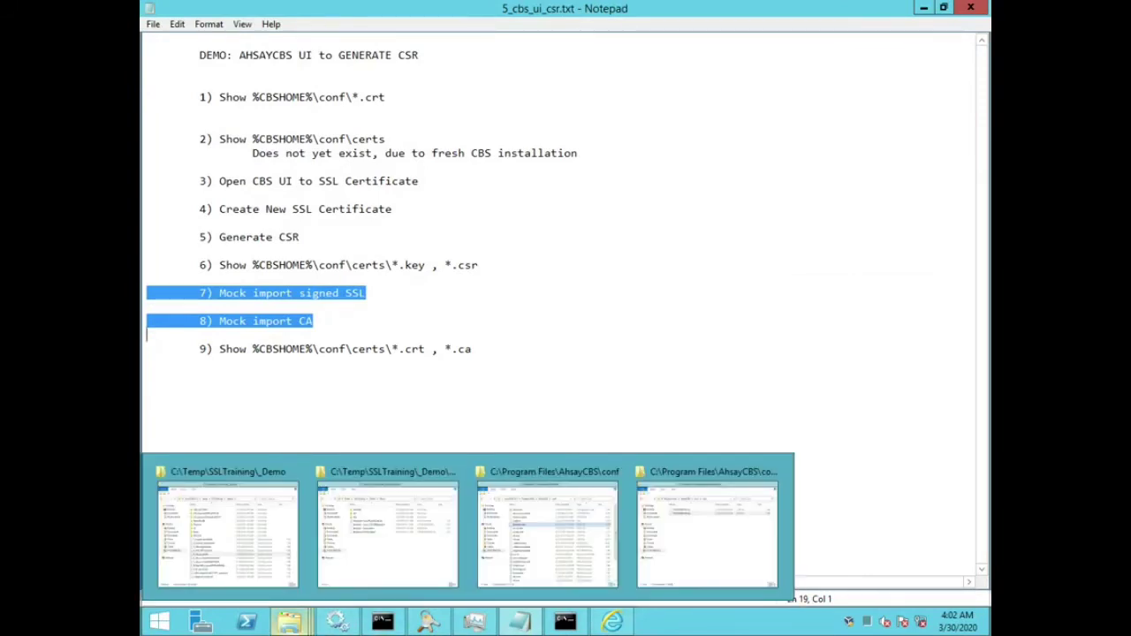
pyautogui.moveTo(519, 622)
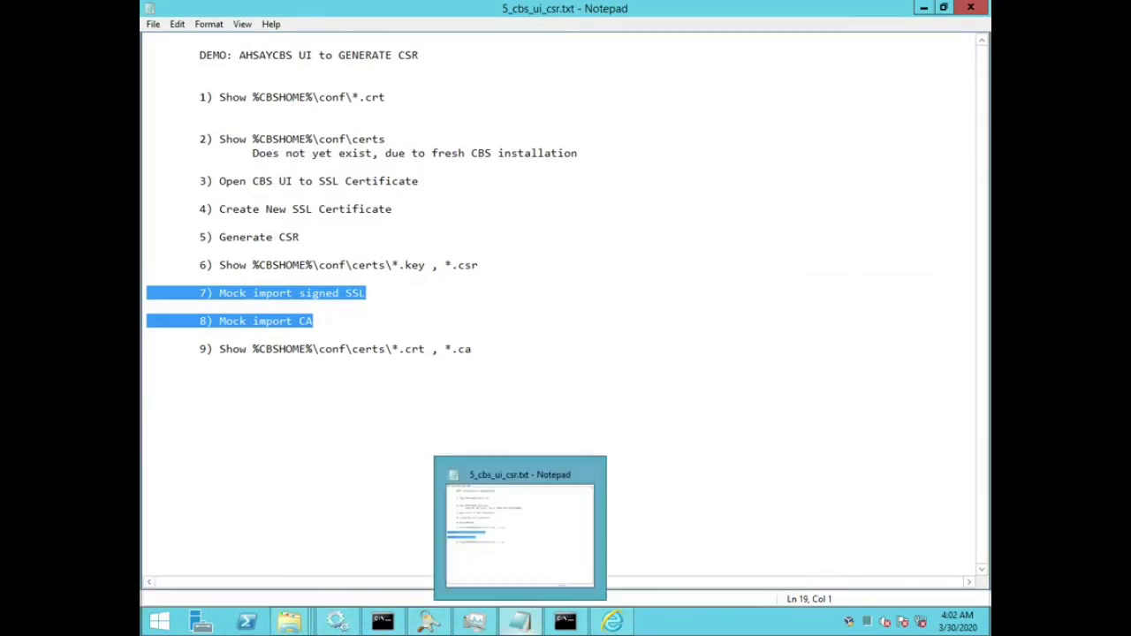
pyautogui.click(612, 622)
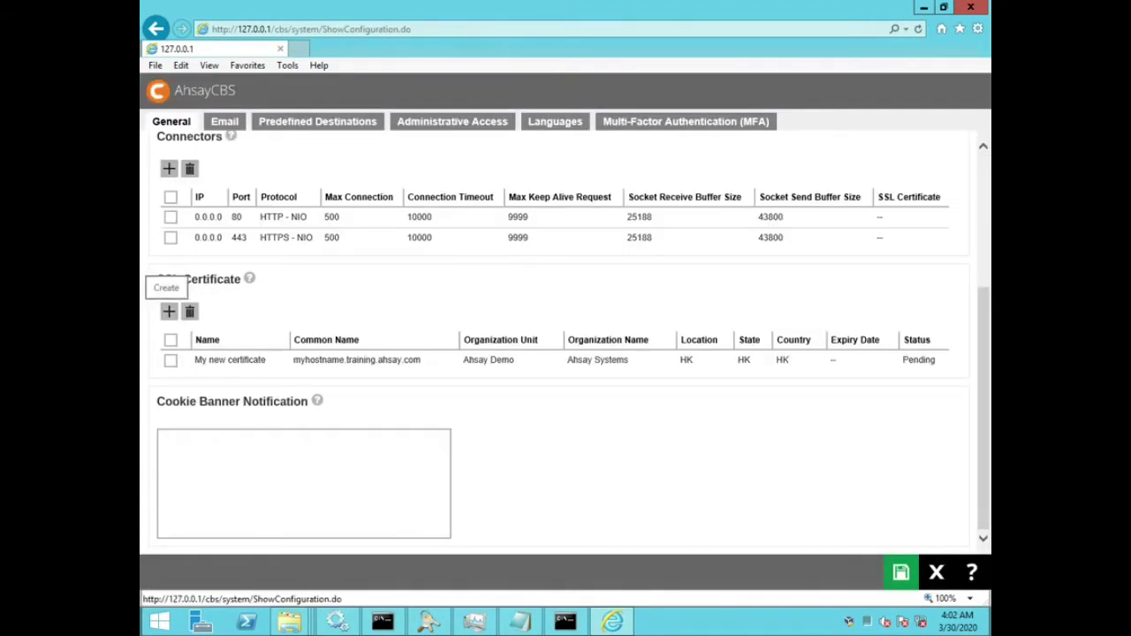
# Step: Start a new SSL certificate named 'my imported certificate'
pyautogui.click(169, 311)
pyautogui.click(172, 190)
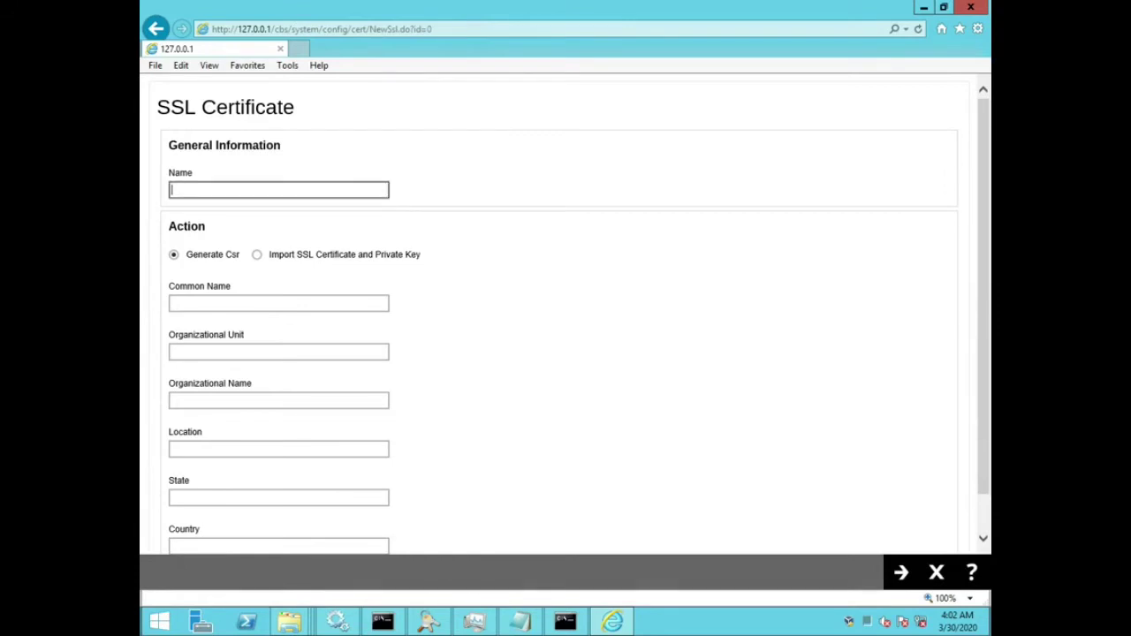
pyautogui.write('my imported certificate')
# Step: Choose to import an existing certificate and key, trying JKS with alias tomcat before settling on PEM
pyautogui.click(256, 255)
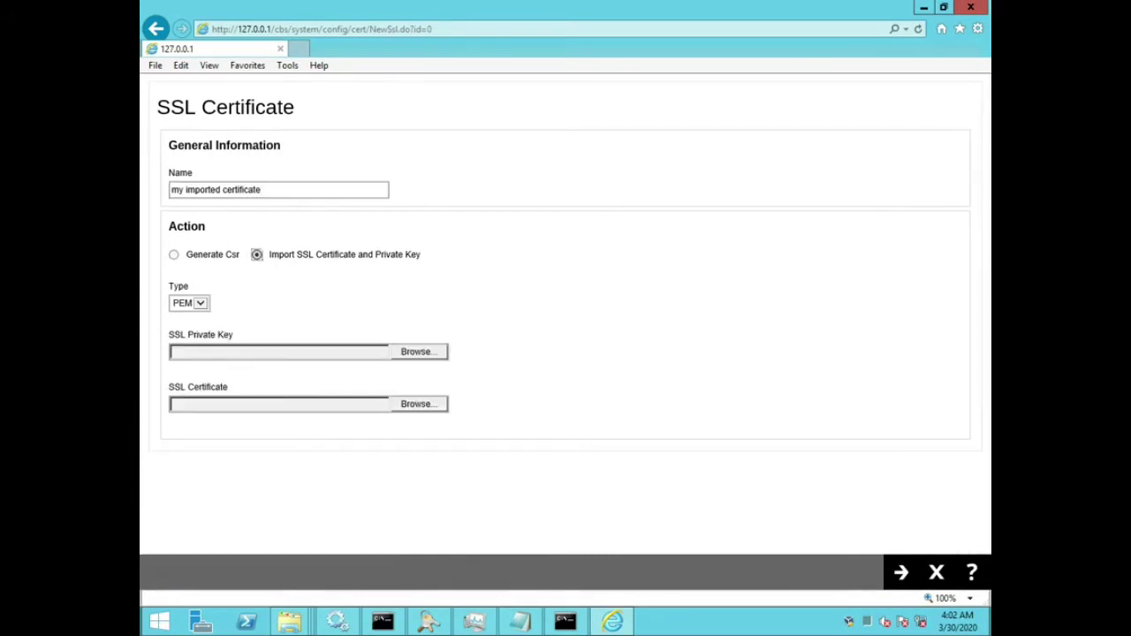
pyautogui.click(189, 303)
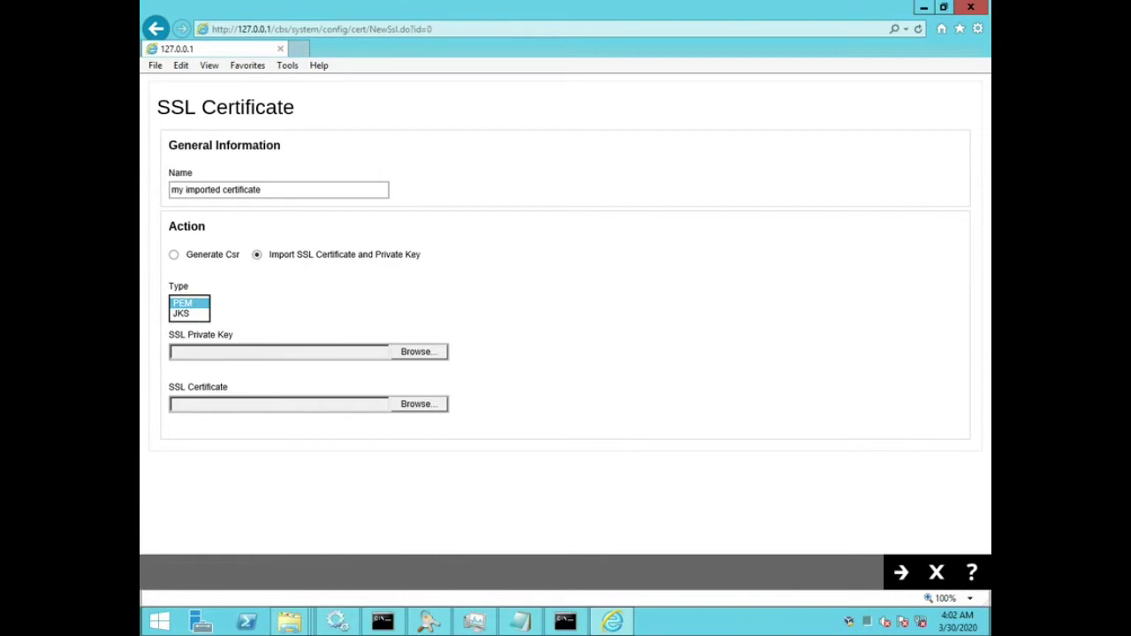
pyautogui.click(186, 316)
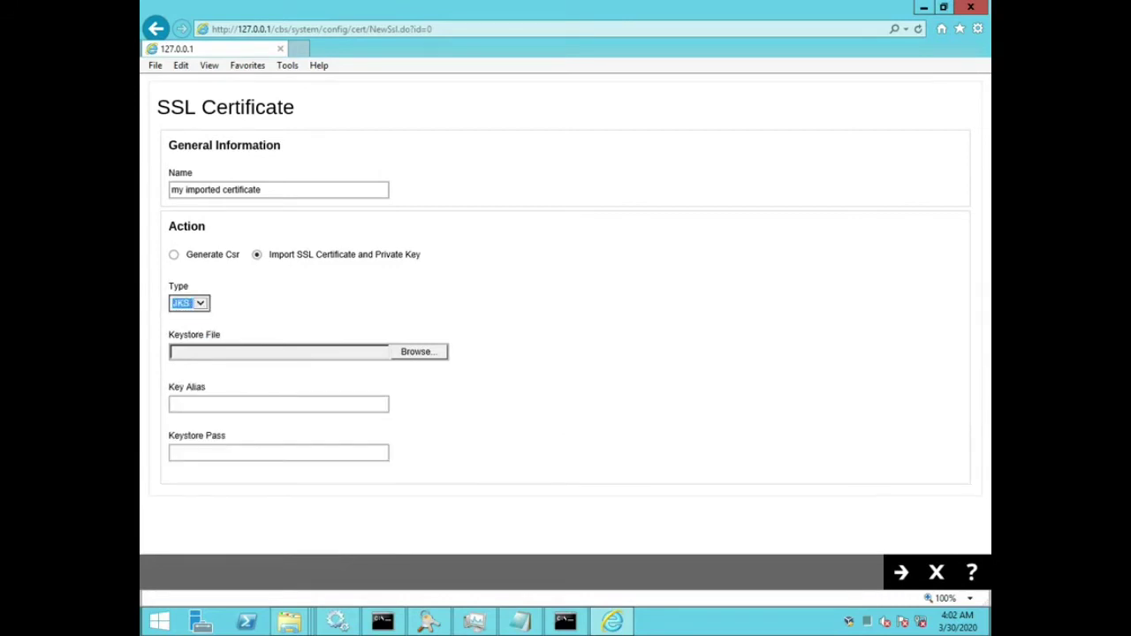
pyautogui.tripleClick(194, 335)
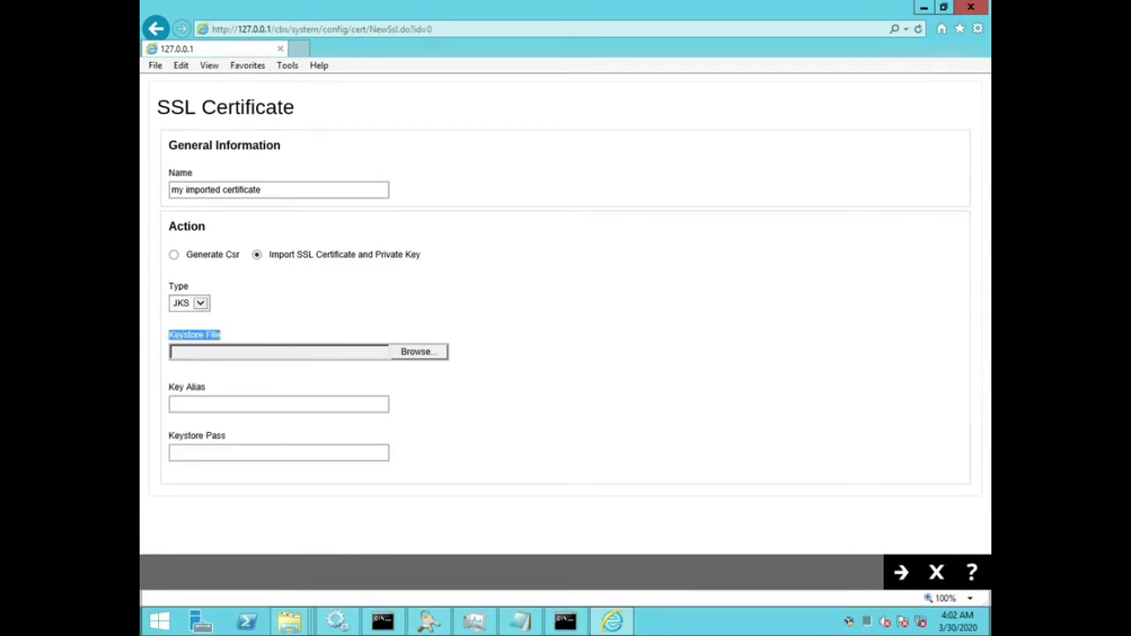
pyautogui.click(265, 404)
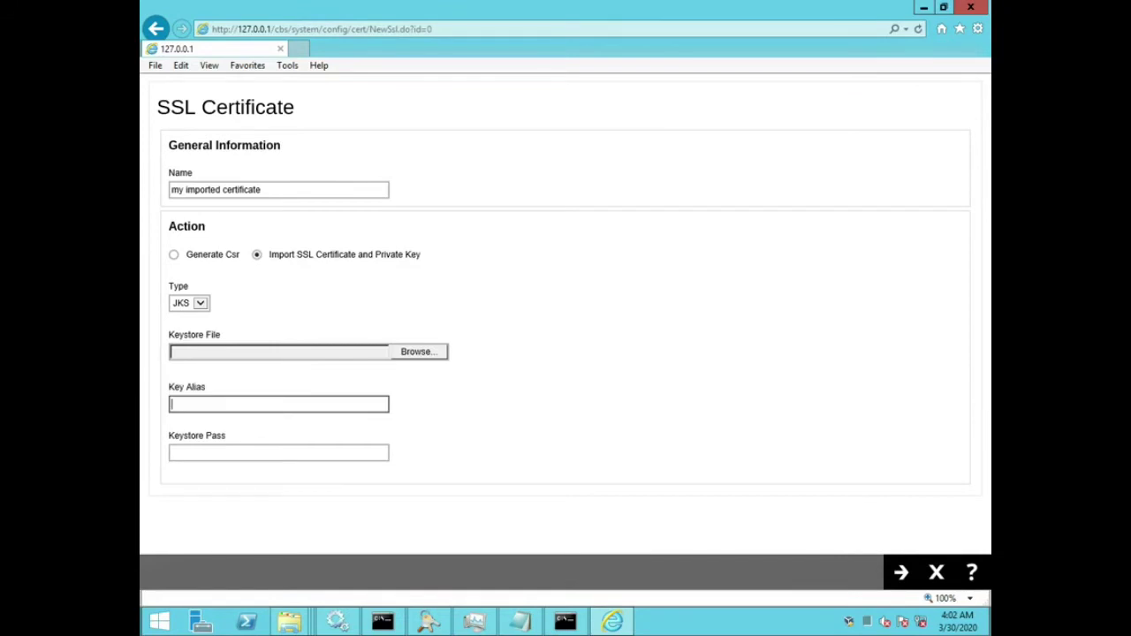
pyautogui.write('tomcat')
pyautogui.press('Tab')
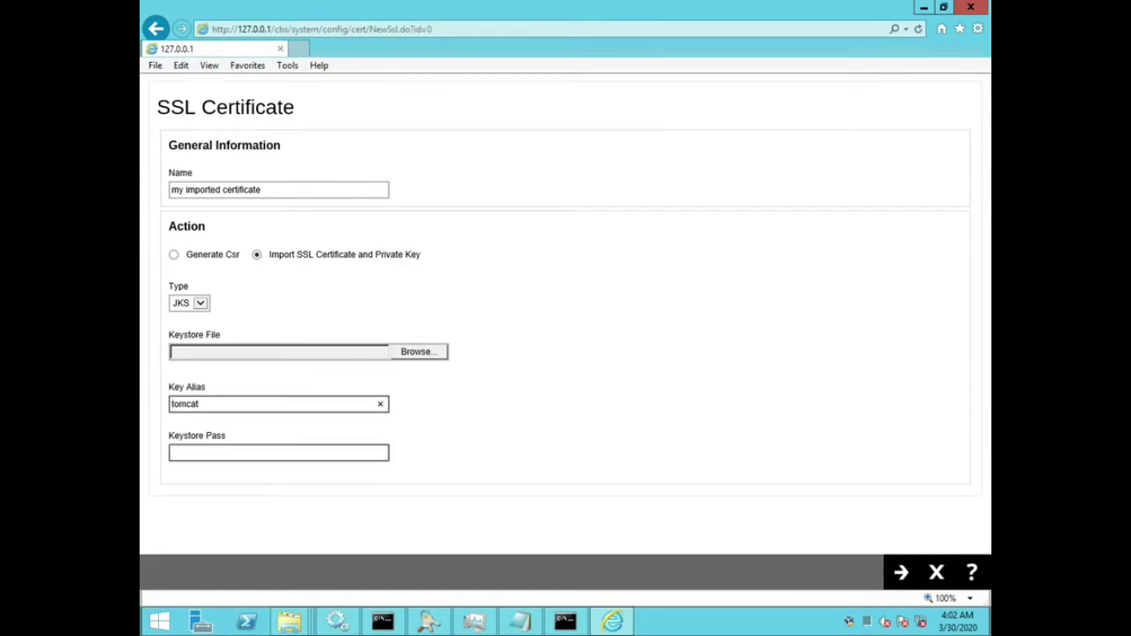
pyautogui.write('tomcatit')
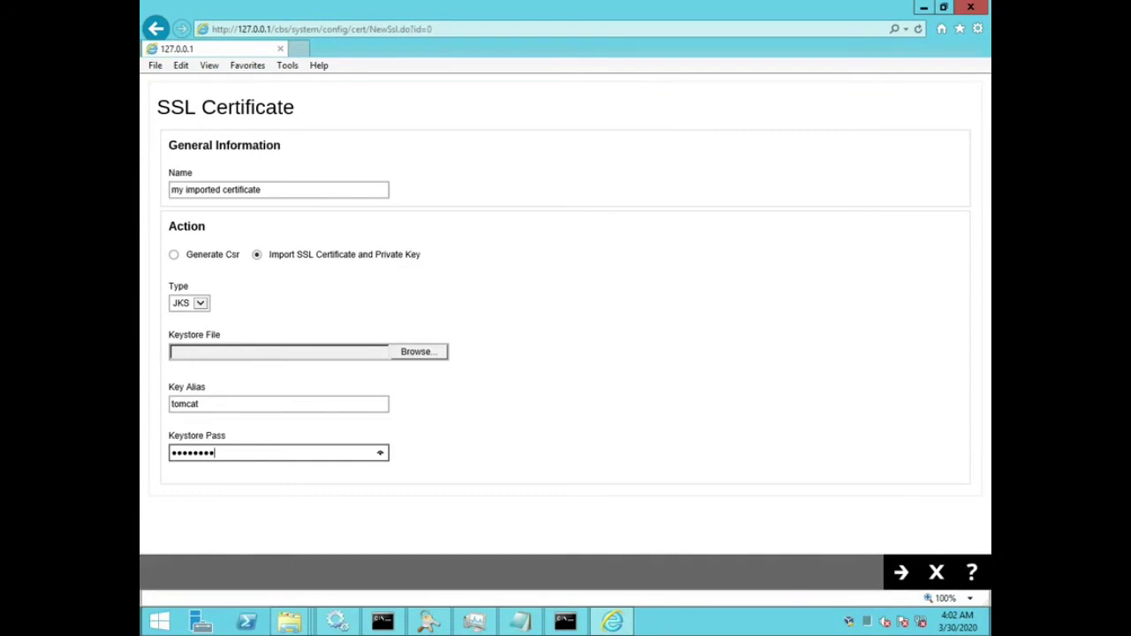
pyautogui.click(189, 303)
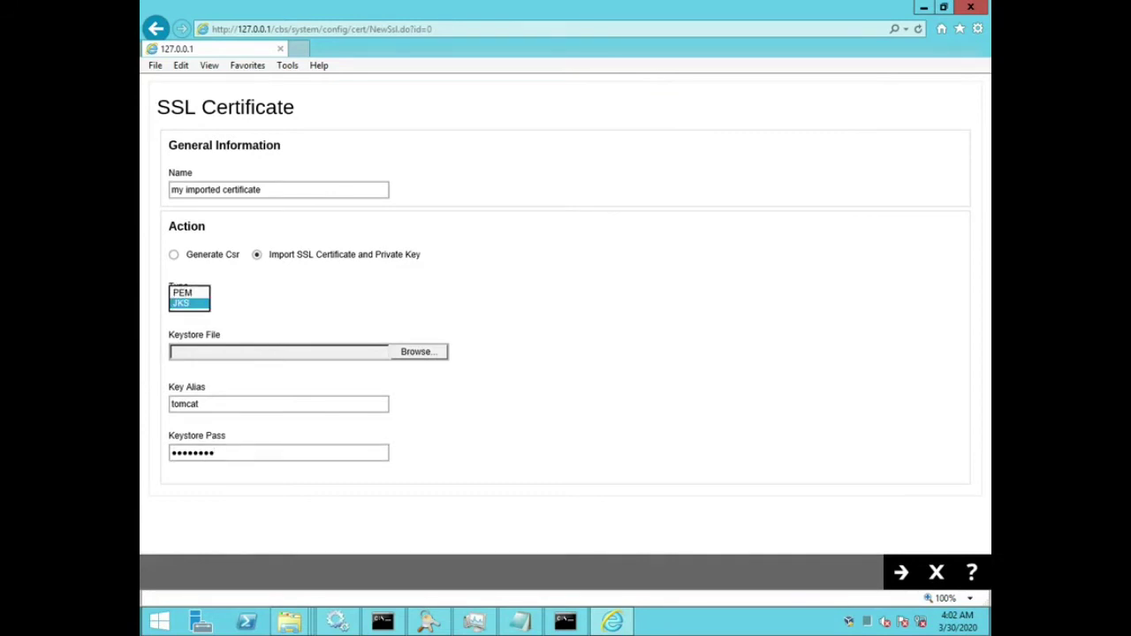
pyautogui.click(183, 299)
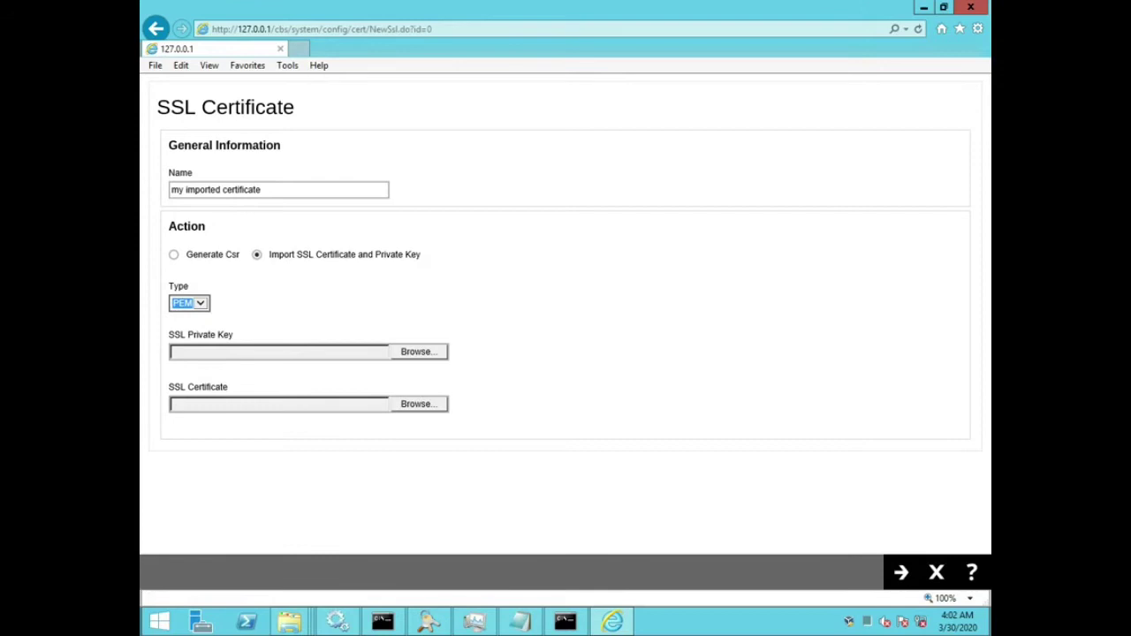
# Step: Select demotrainingahsay.key from SSLTraining\_Demo\Mock\try1 as the private key
pyautogui.click(418, 352)
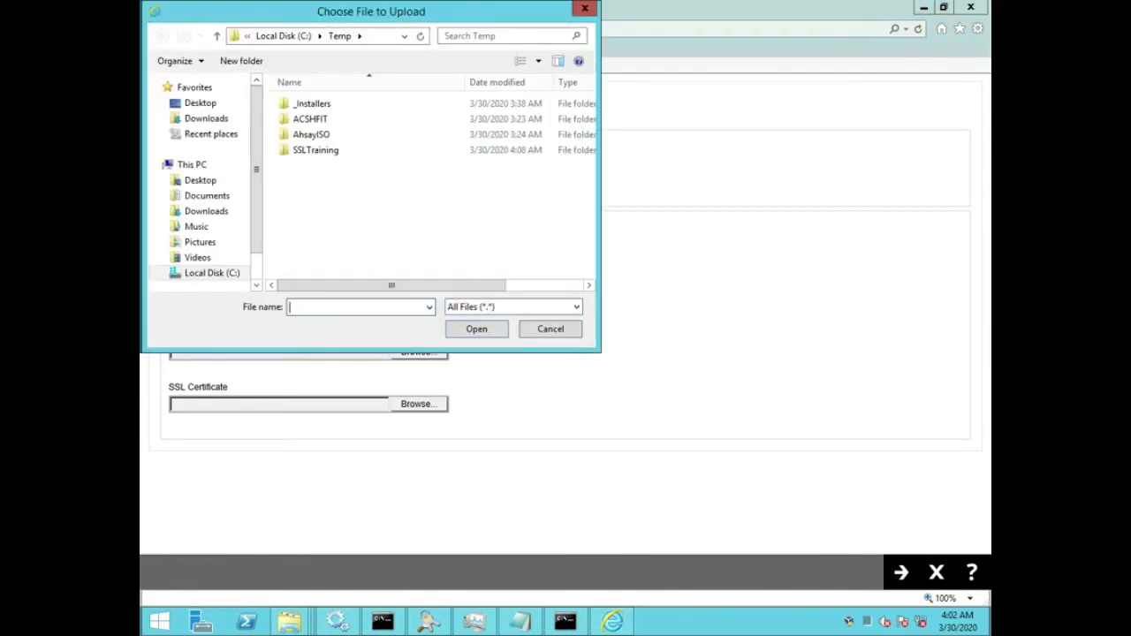
pyautogui.moveTo(416, 10); pyautogui.dragTo(735, 99)
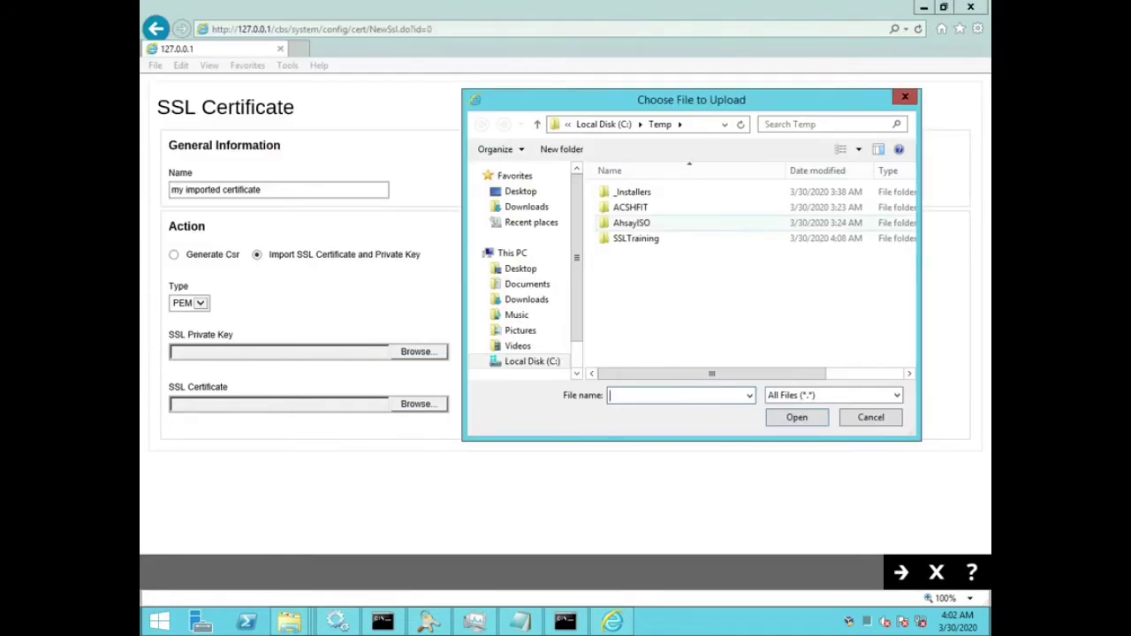
pyautogui.doubleClick(635, 238)
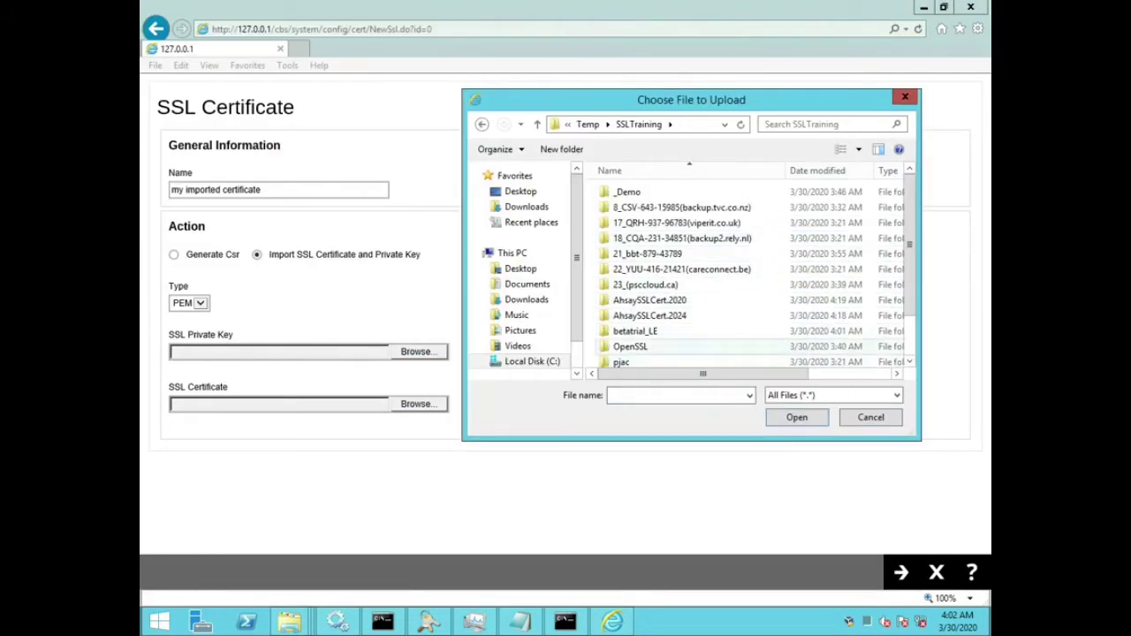
pyautogui.doubleClick(628, 191)
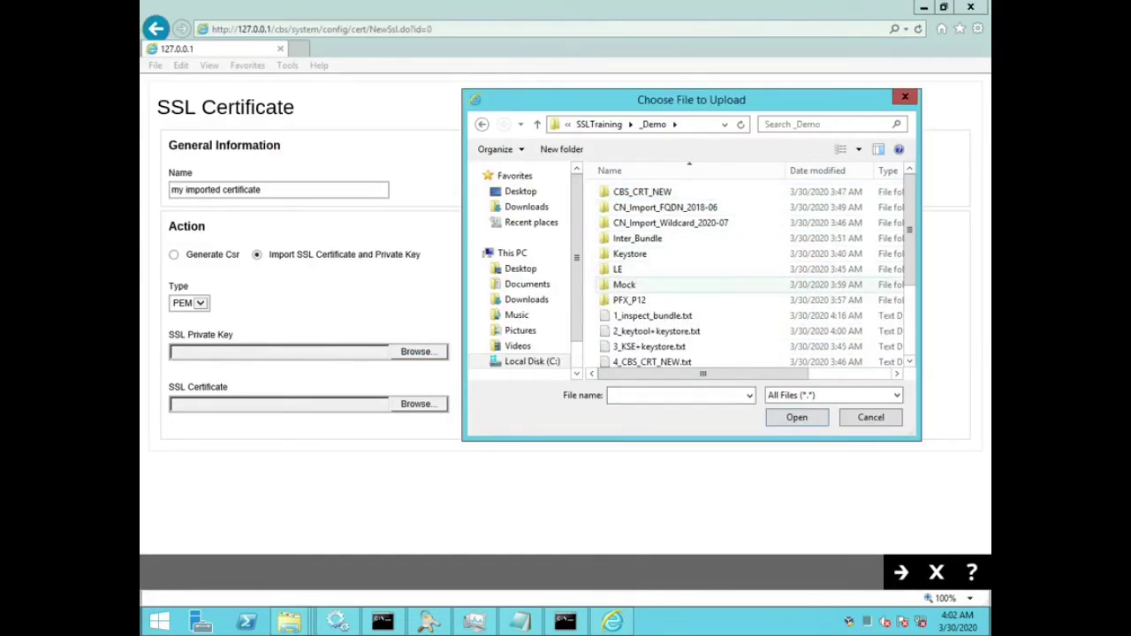
pyautogui.doubleClick(624, 285)
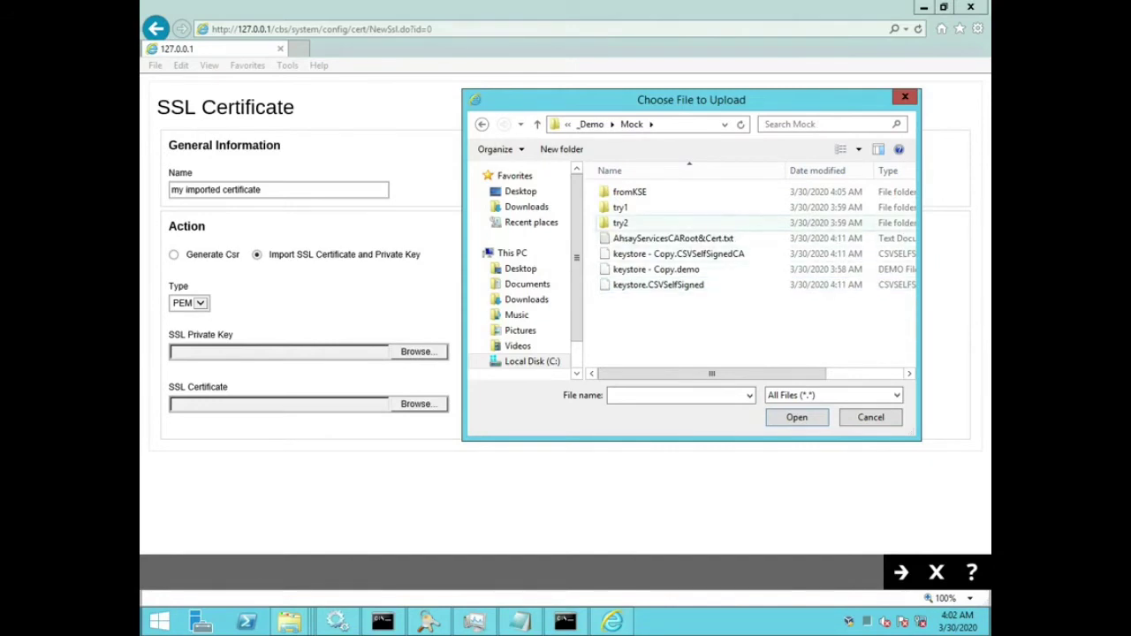
pyautogui.doubleClick(623, 223)
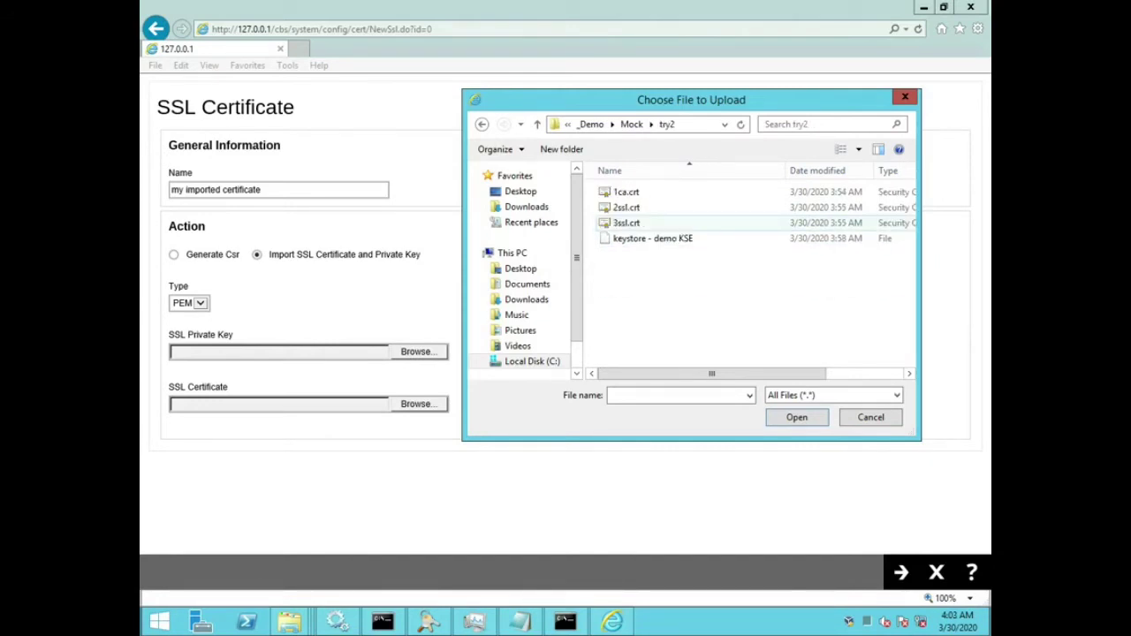
pyautogui.click(631, 123)
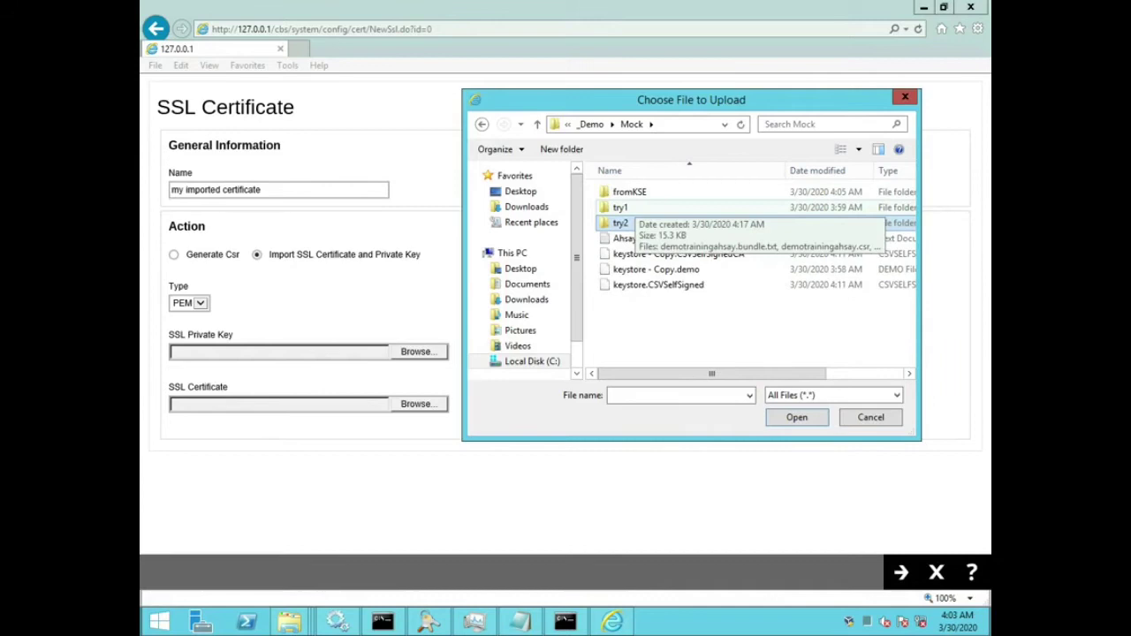
pyautogui.doubleClick(620, 206)
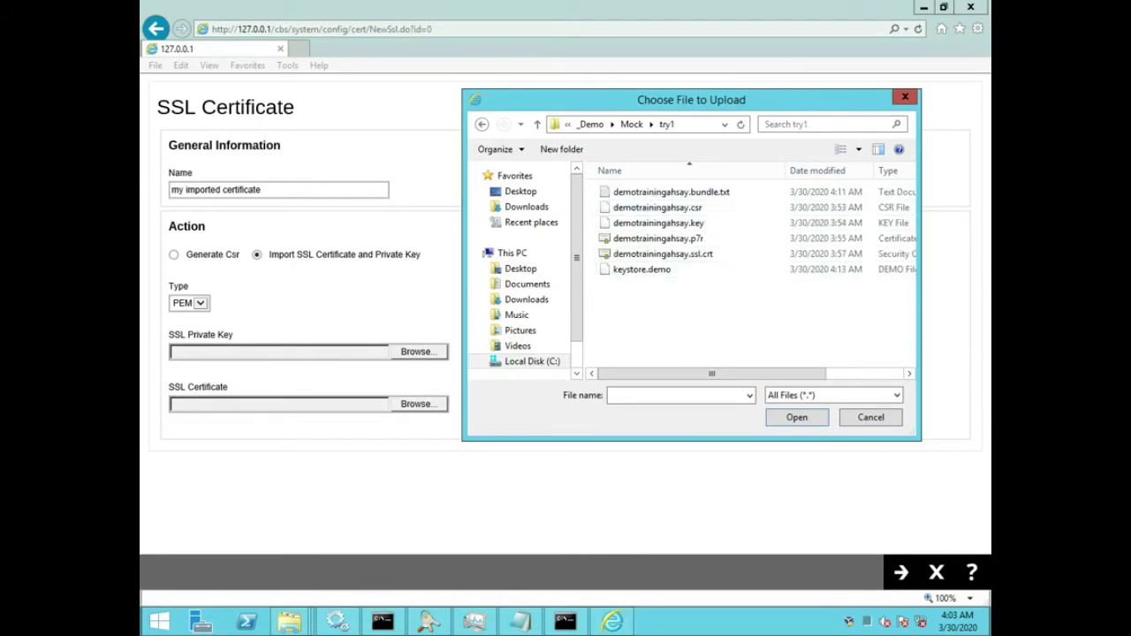
pyautogui.click(659, 223)
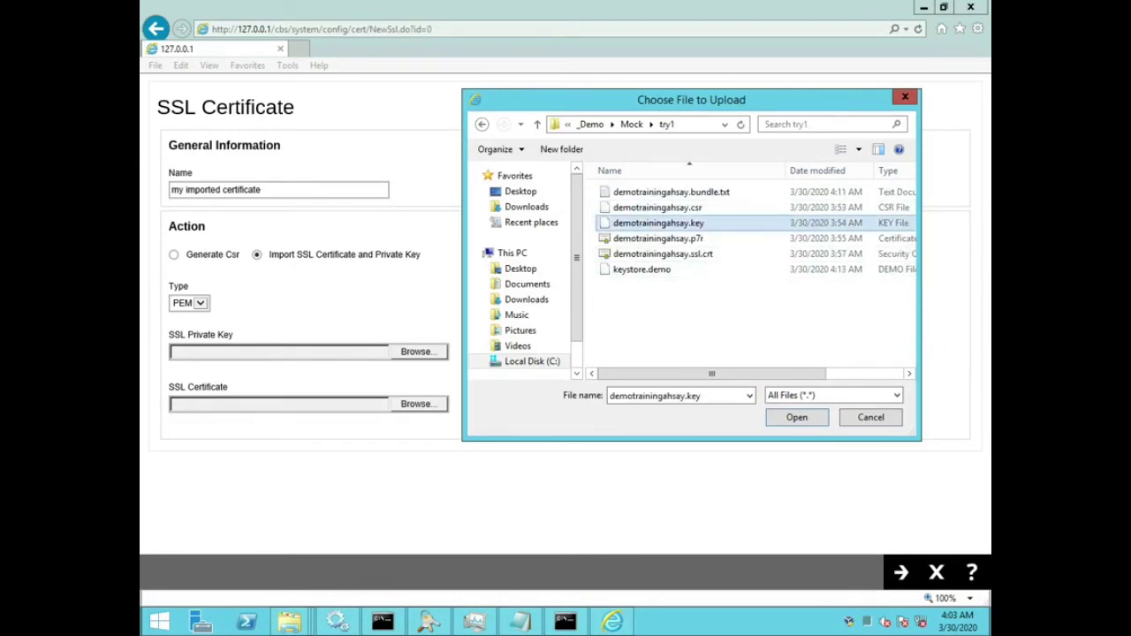
pyautogui.press('Return')
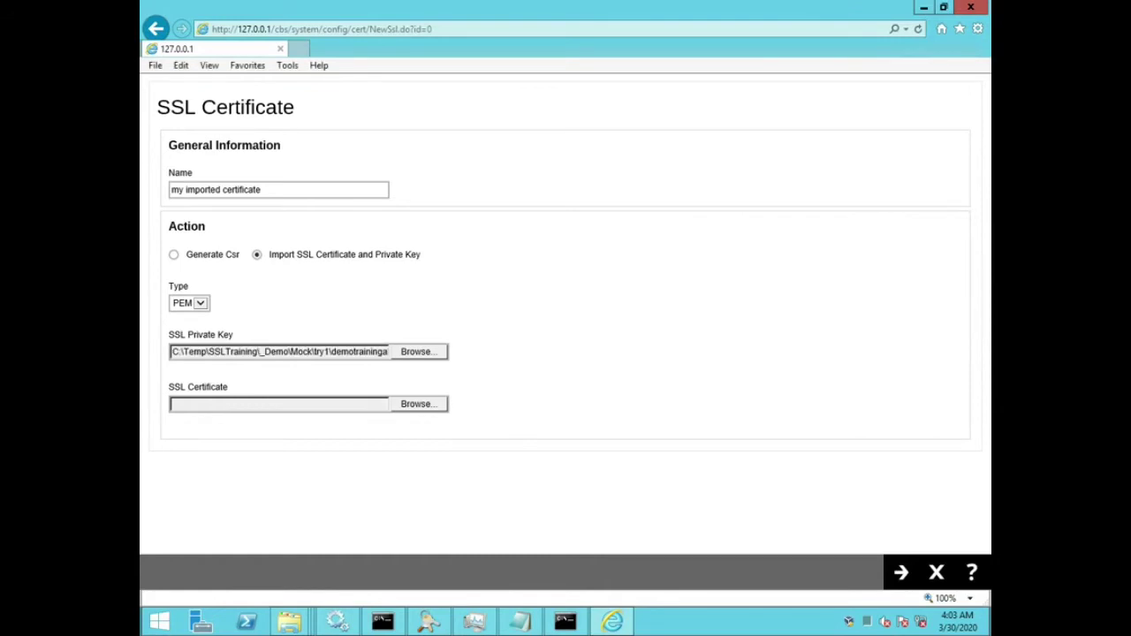
# Step: Select demotrainingahsay.ssl.crt as the SSL certificate and submit the import
pyautogui.click(417, 404)
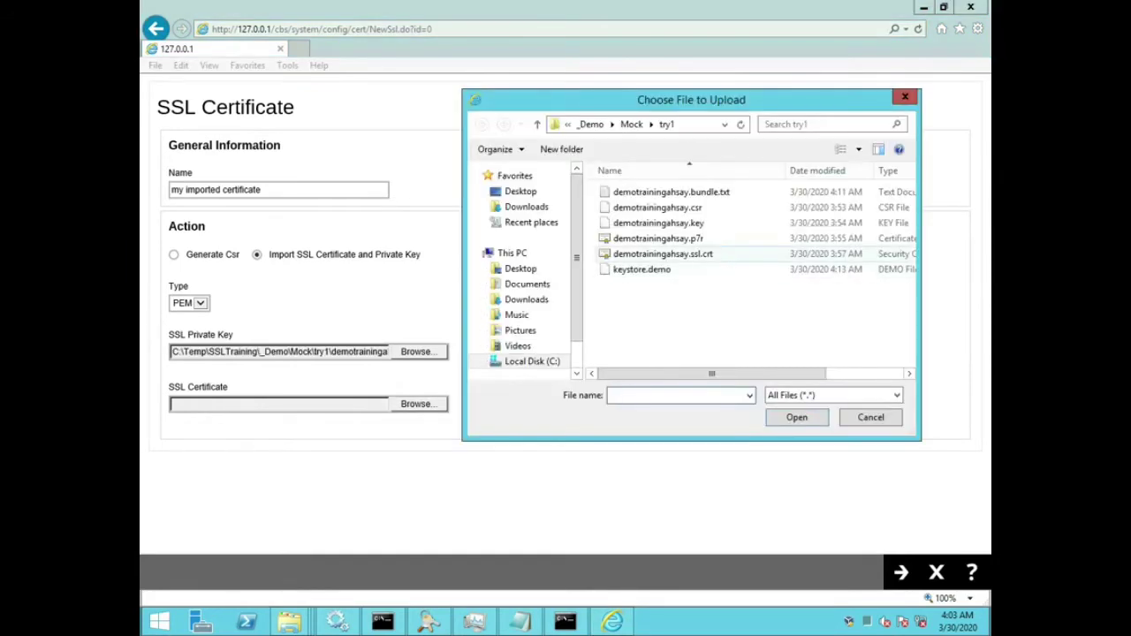
pyautogui.click(663, 253)
pyautogui.press('Return')
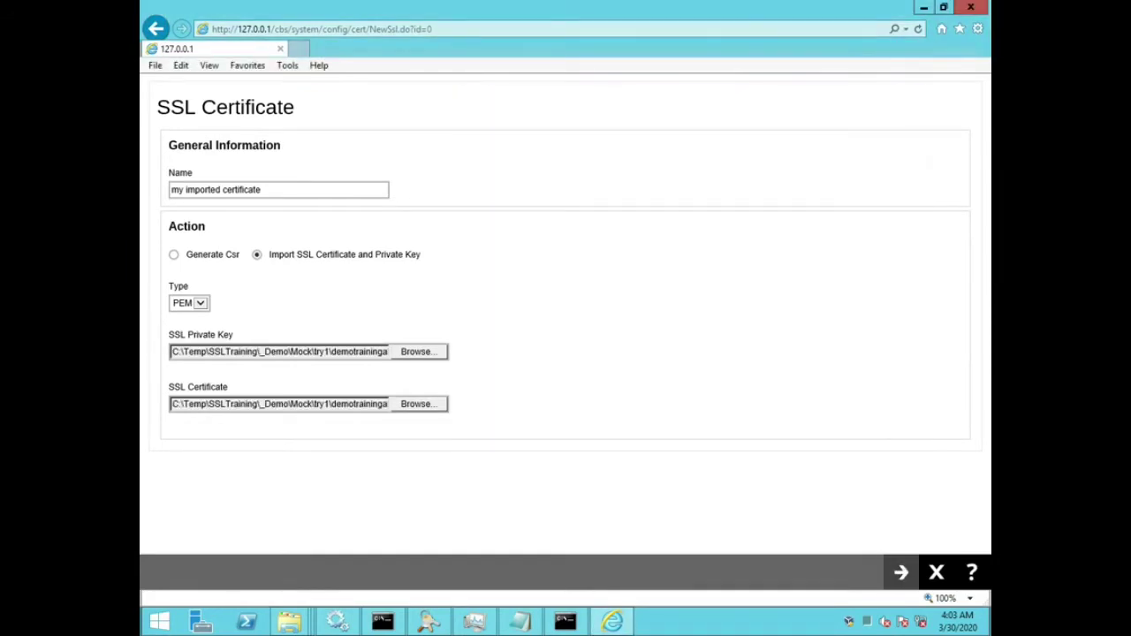
pyautogui.click(900, 572)
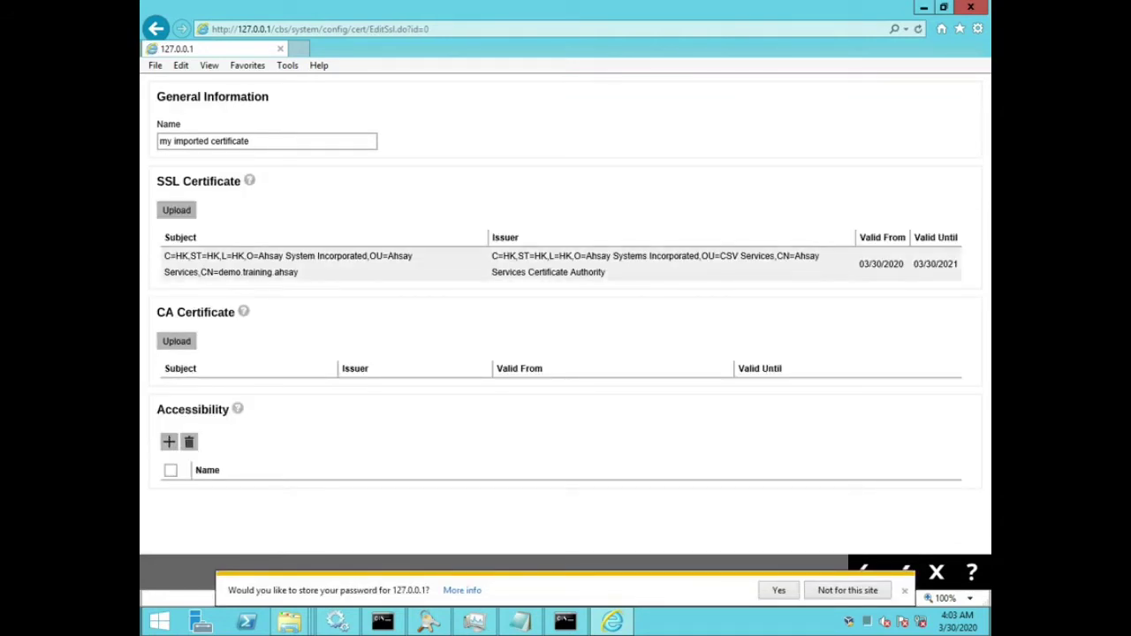
pyautogui.moveTo(207, 256); pyautogui.dragTo(299, 273)
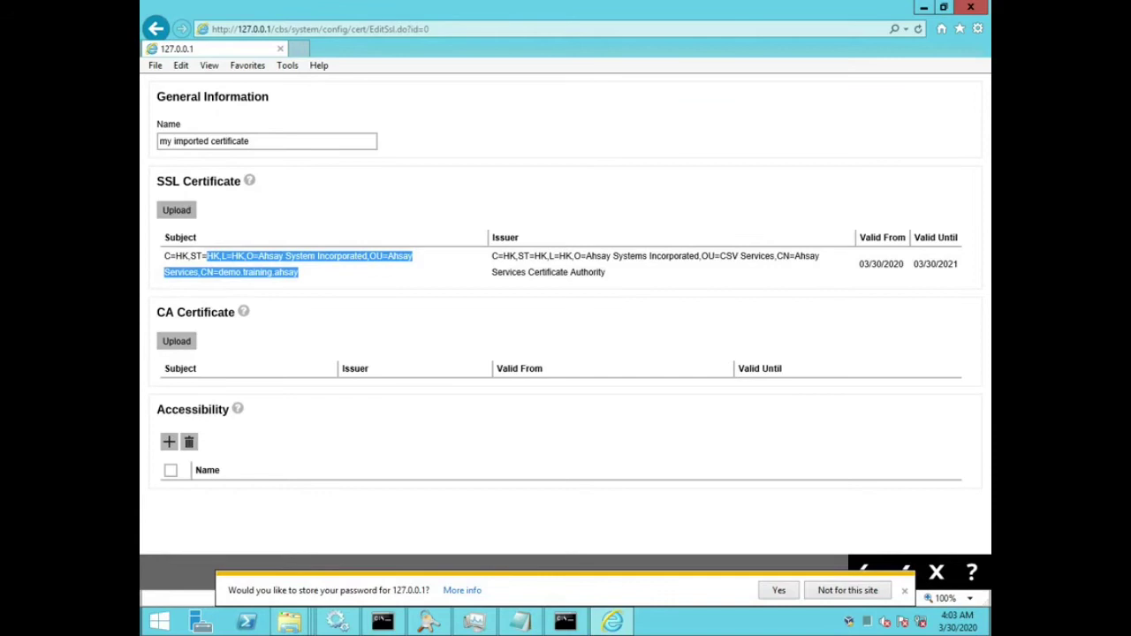
pyautogui.doubleClick(243, 272)
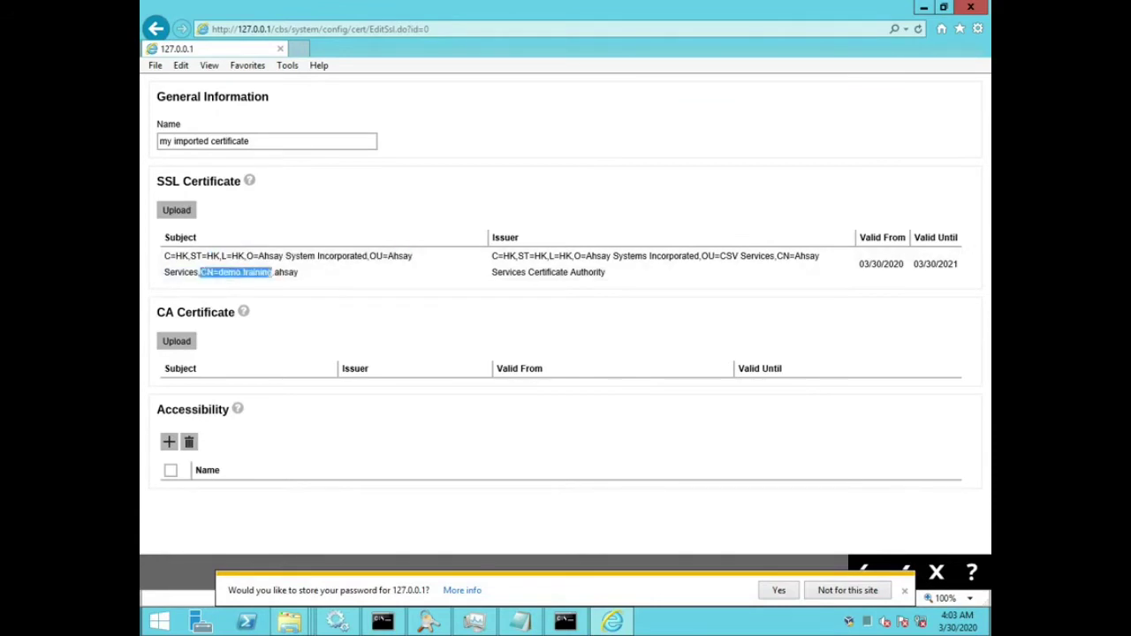
pyautogui.click(243, 272)
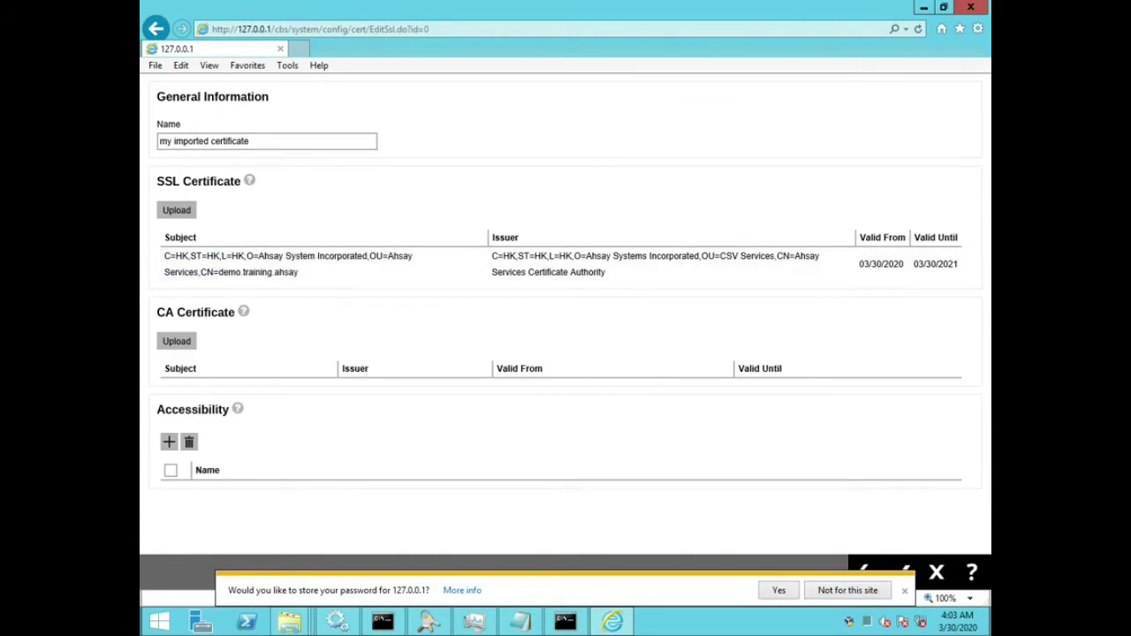
pyautogui.tripleClick(243, 272)
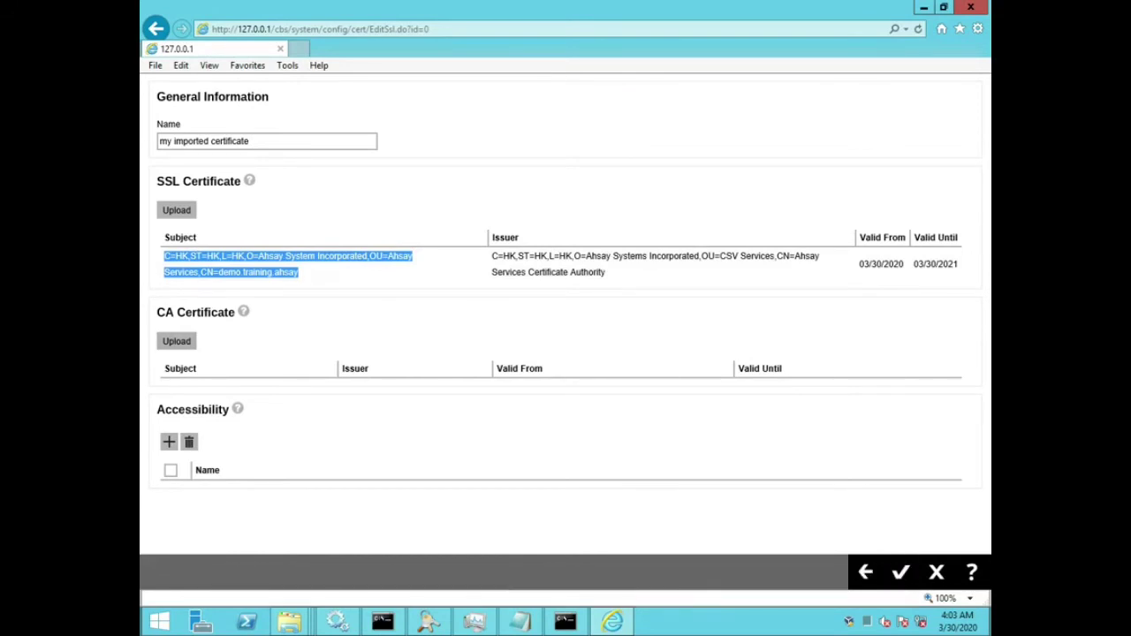
pyautogui.click(901, 571)
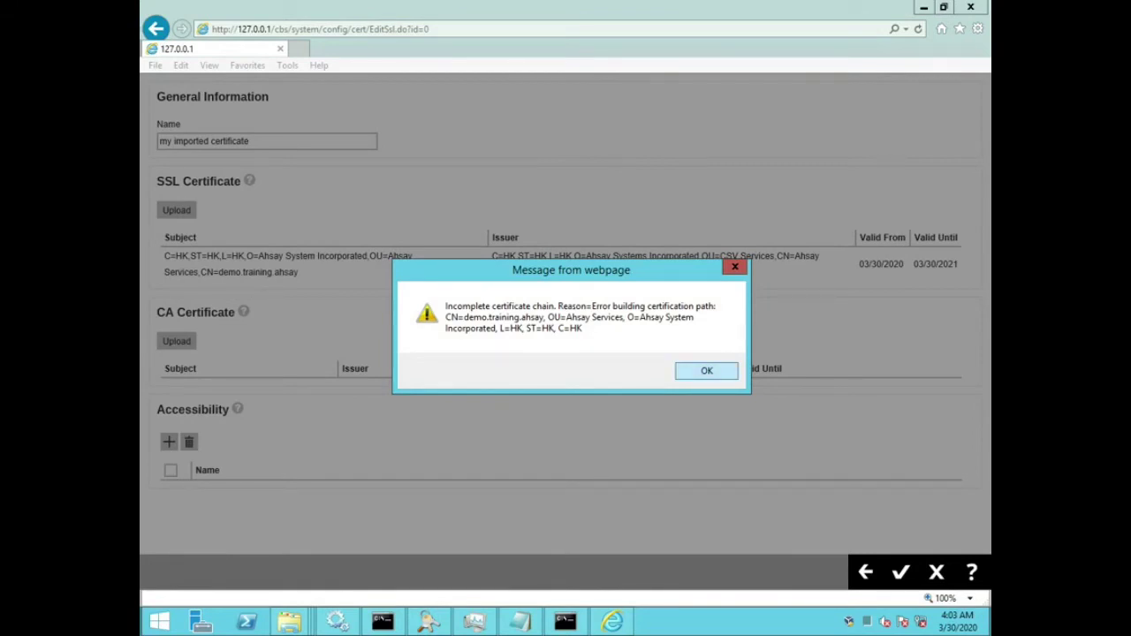
pyautogui.press('Return')
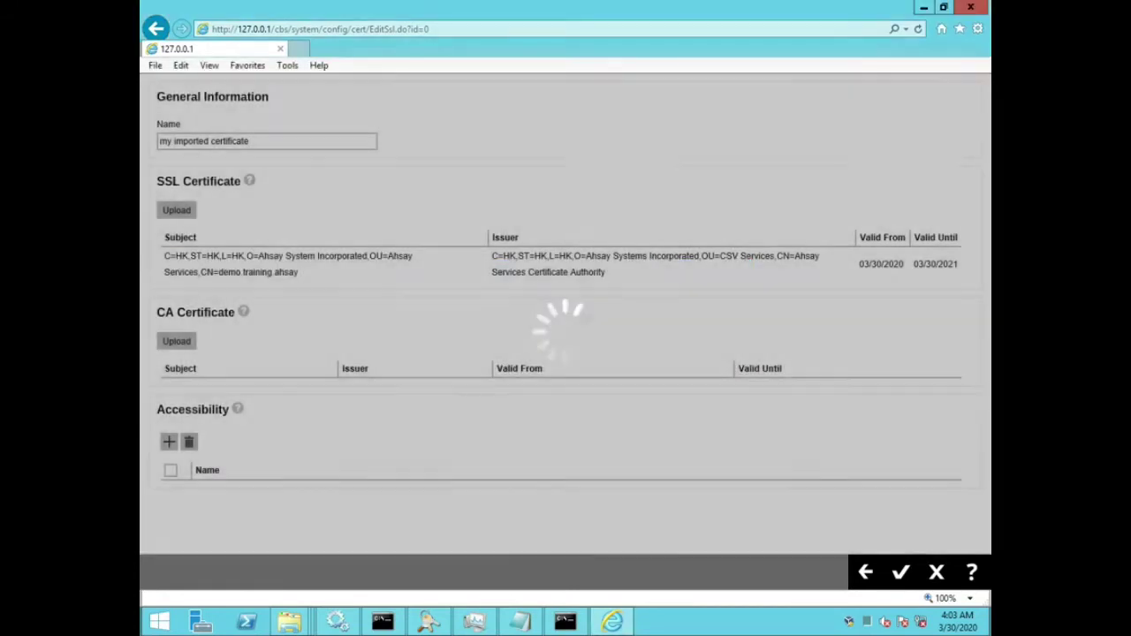
pyautogui.tripleClick(195, 312)
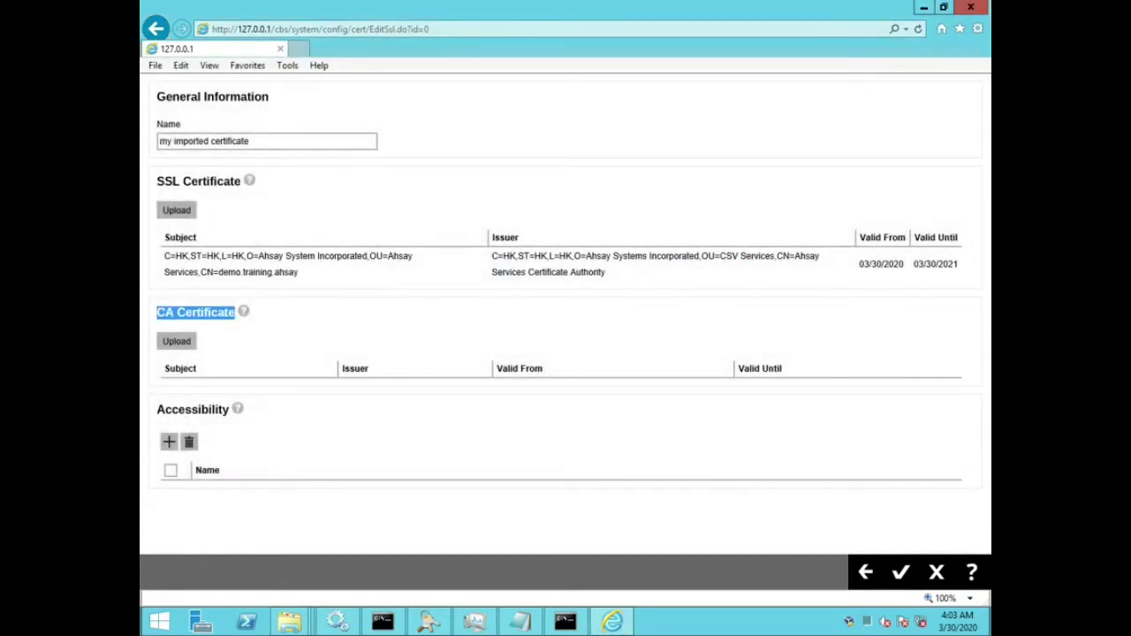
pyautogui.click(176, 341)
# Step: Try uploading demotrainingahsay.bundle.txt as the CA certificate, which is rejected for its extension
pyautogui.click(453, 170)
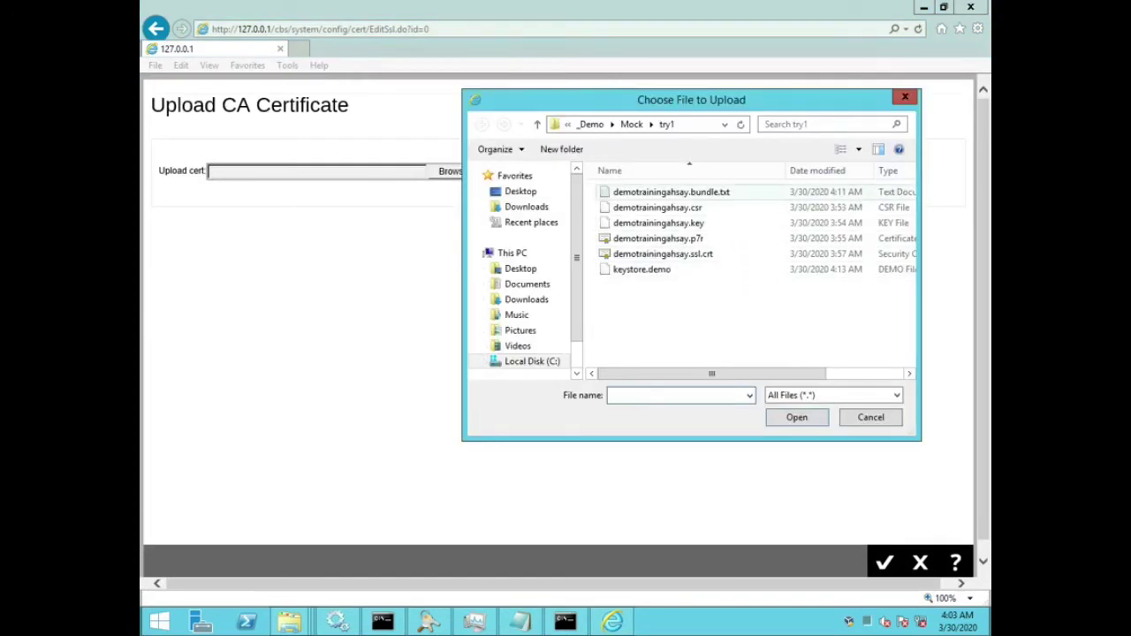
pyautogui.click(694, 193)
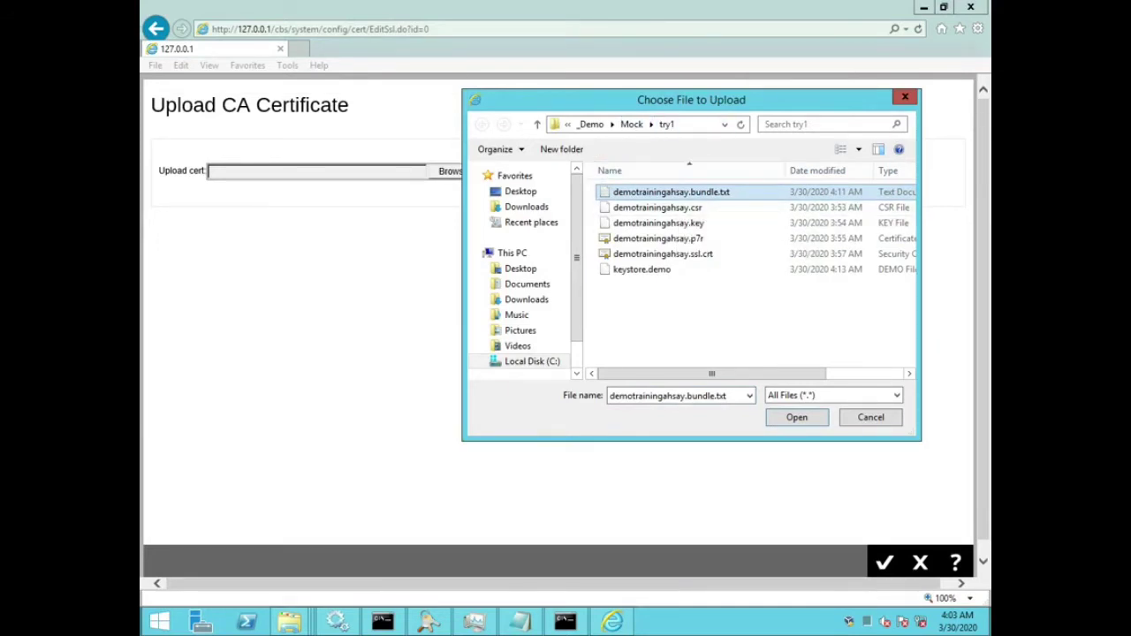
pyautogui.press('Return')
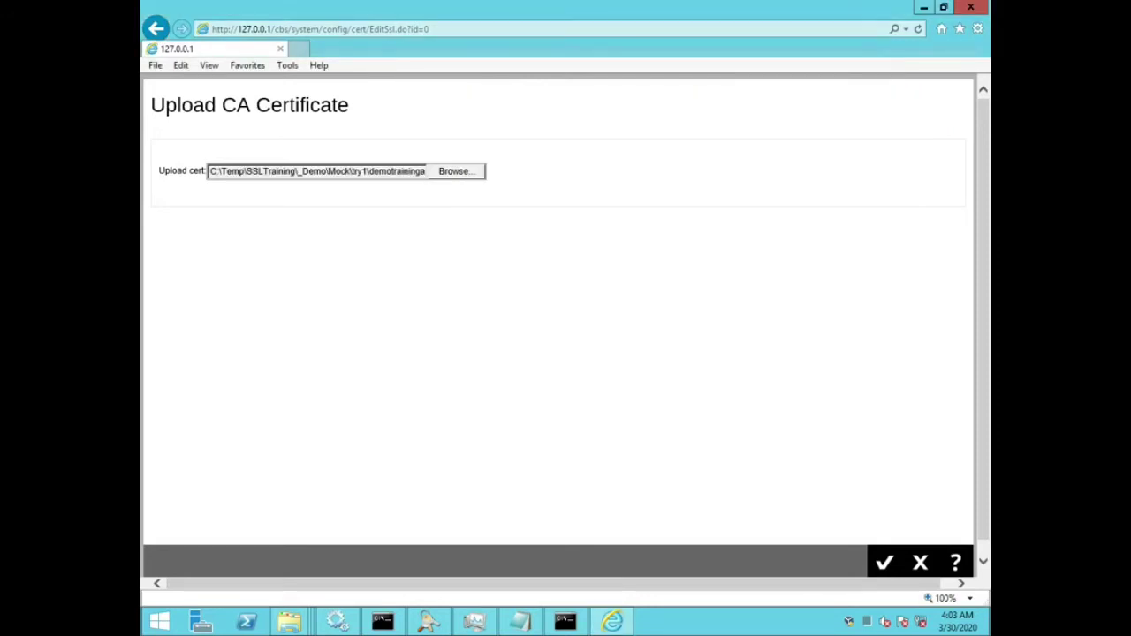
pyautogui.click(885, 562)
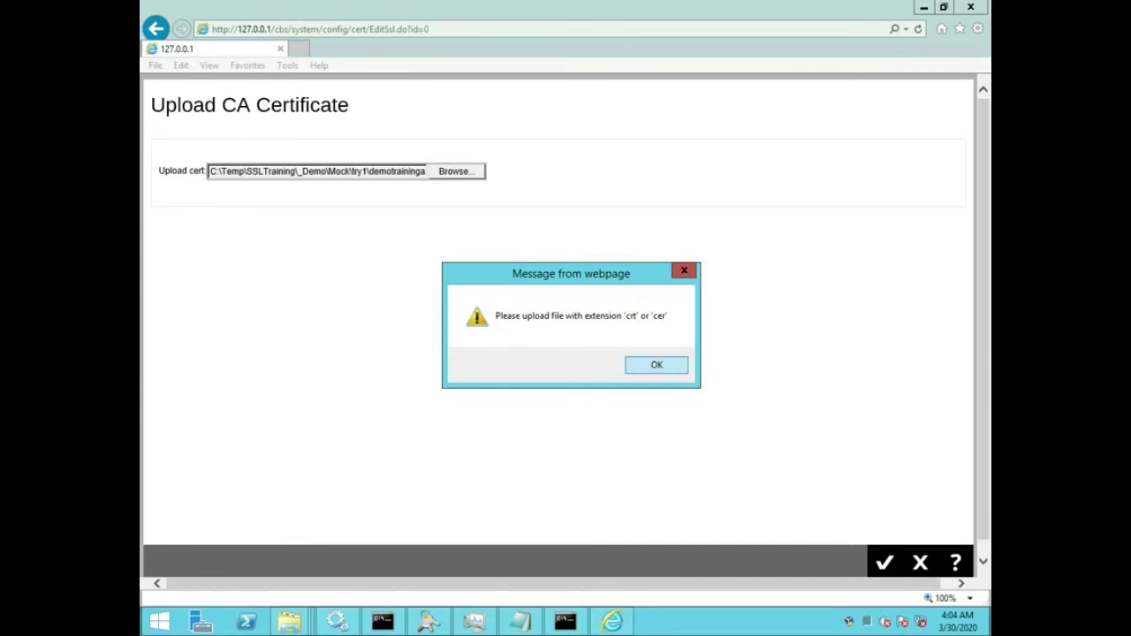
pyautogui.press('Return')
pyautogui.press('Return')
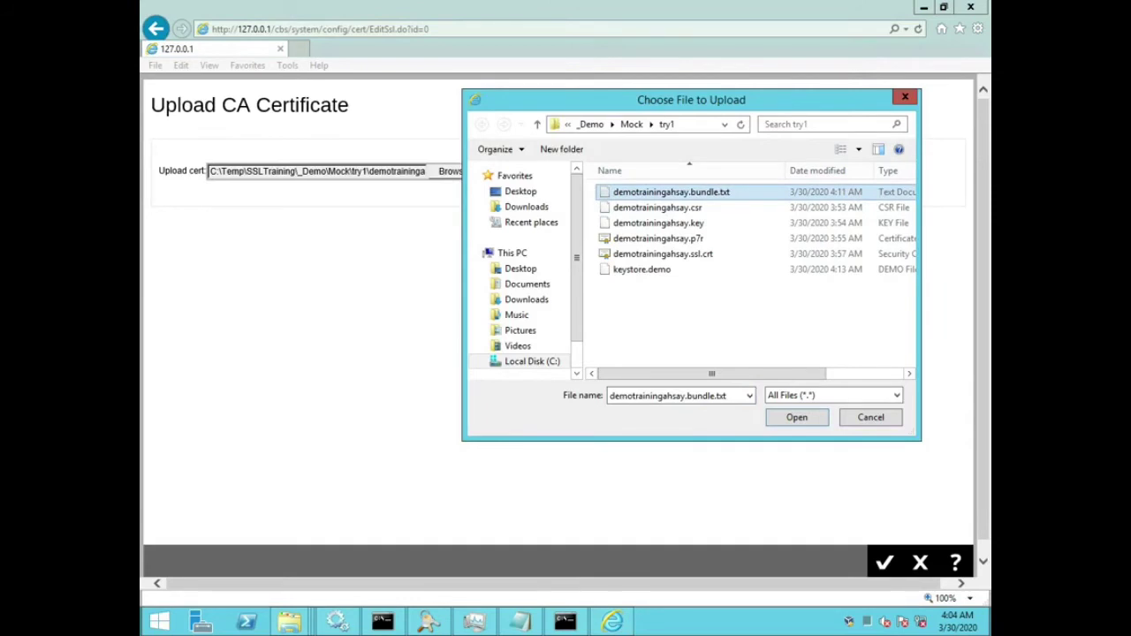
pyautogui.press('Return')
pyautogui.press('Return')
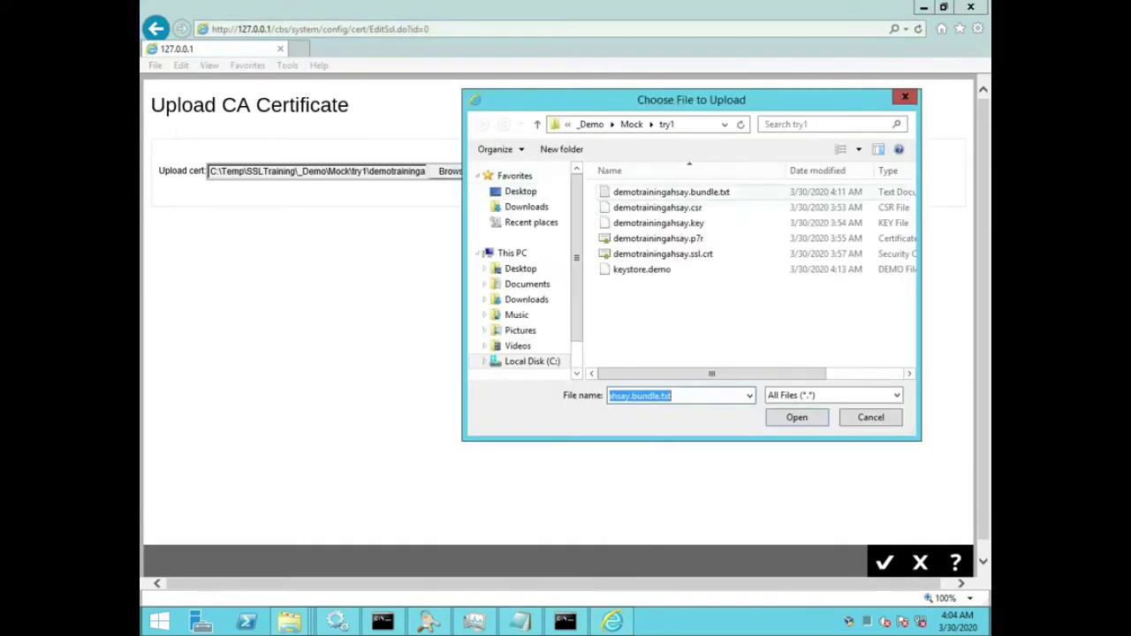
# Step: Rename the bundle to demotrainingahsay.bundle.txt.crt in the file dialog and upload it
pyautogui.rightClick(666, 196)
pyautogui.press('Down')
pyautogui.press('Down')
pyautogui.press('Down')
pyautogui.press('Down')
pyautogui.press('Down')
pyautogui.press('Down')
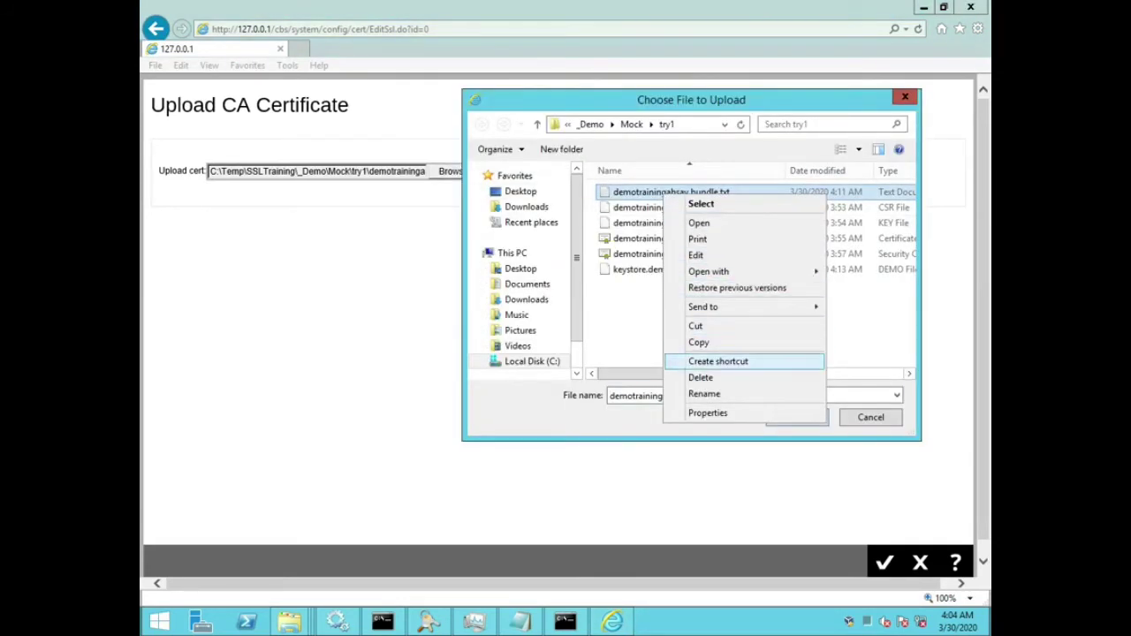
pyautogui.press('Return')
pyautogui.press('End')
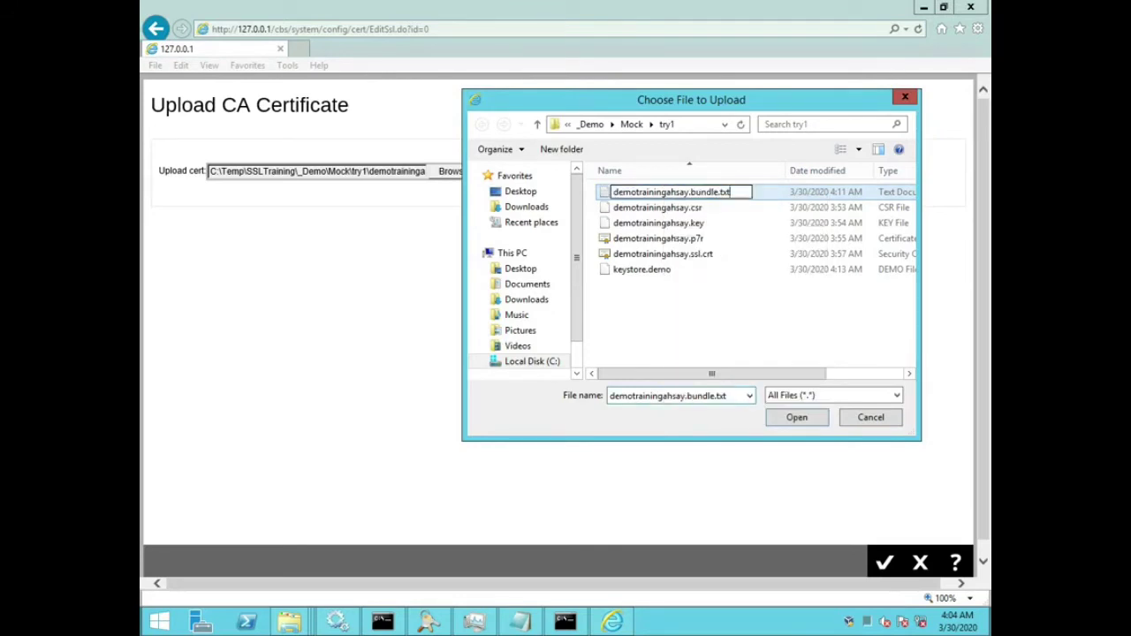
pyautogui.write('.crt')
pyautogui.press('Return')
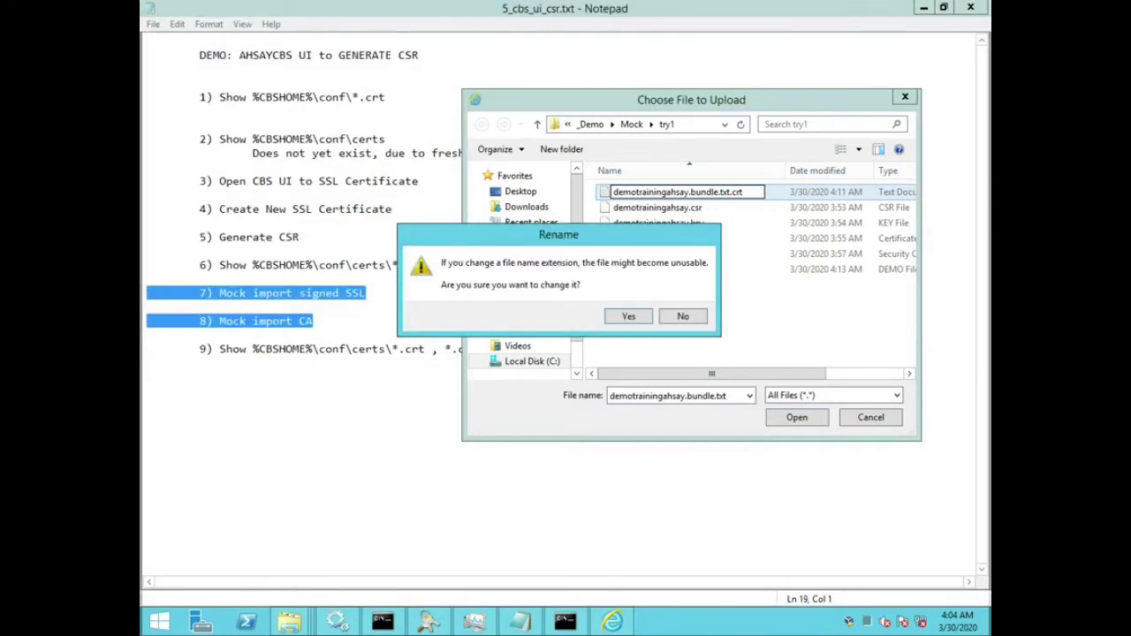
pyautogui.press('Return')
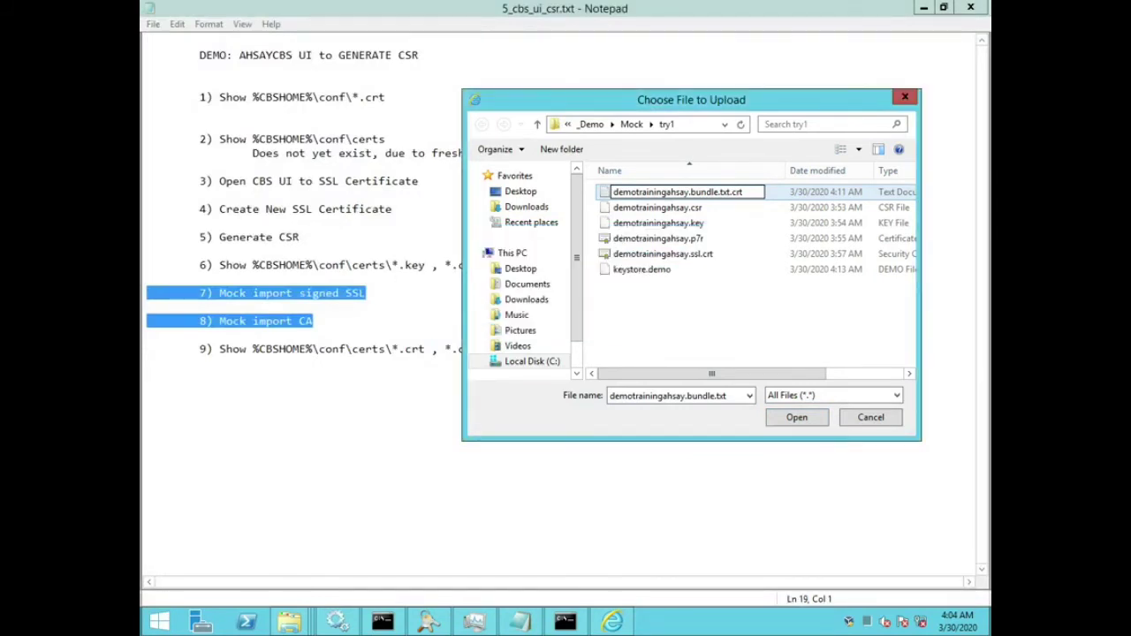
pyautogui.press('Return')
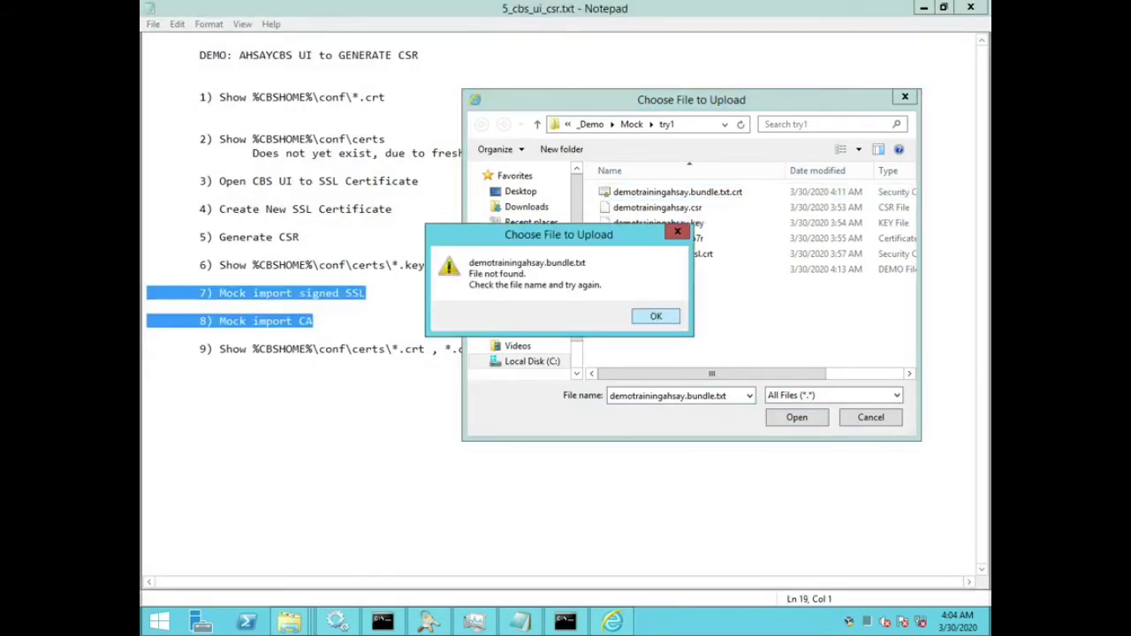
pyautogui.press('Return')
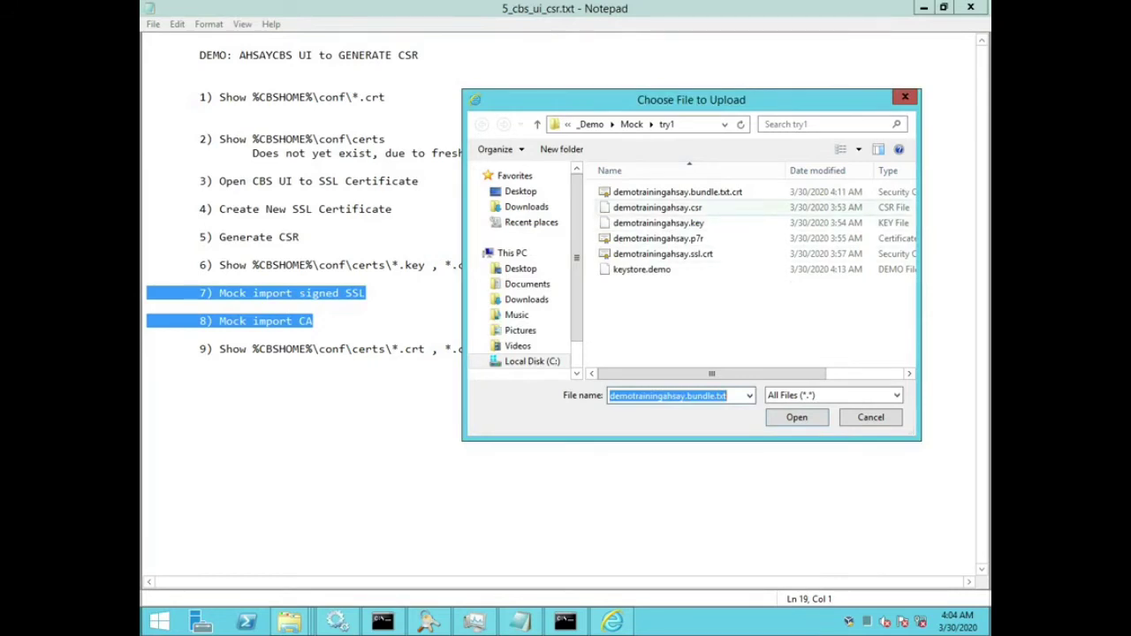
pyautogui.press('Escape')
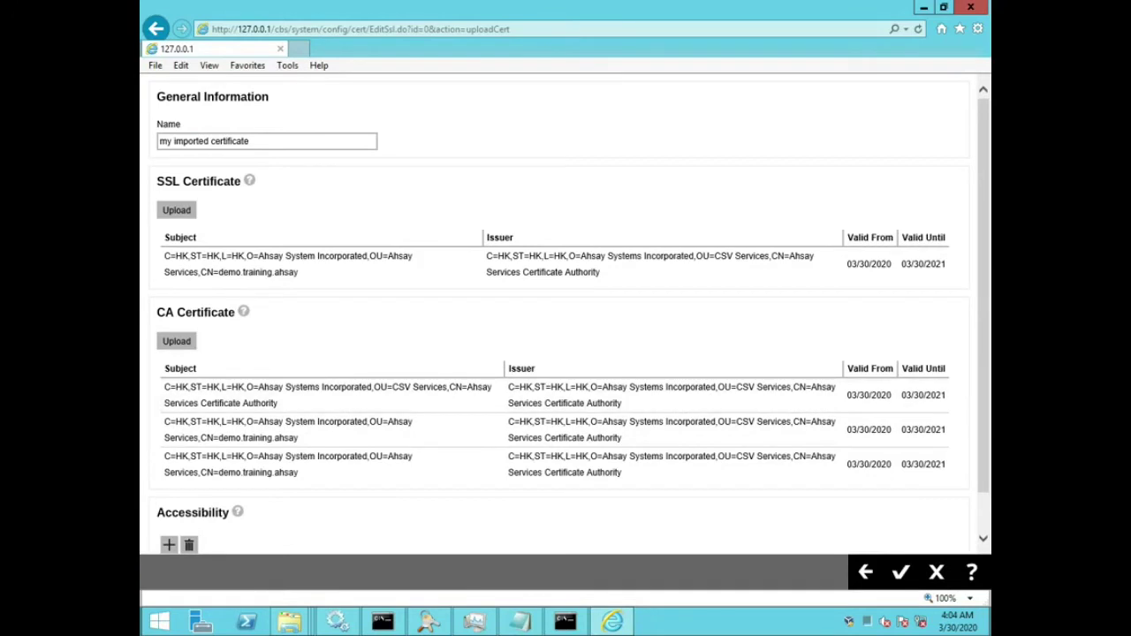
pyautogui.moveTo(157, 312); pyautogui.dragTo(235, 312)
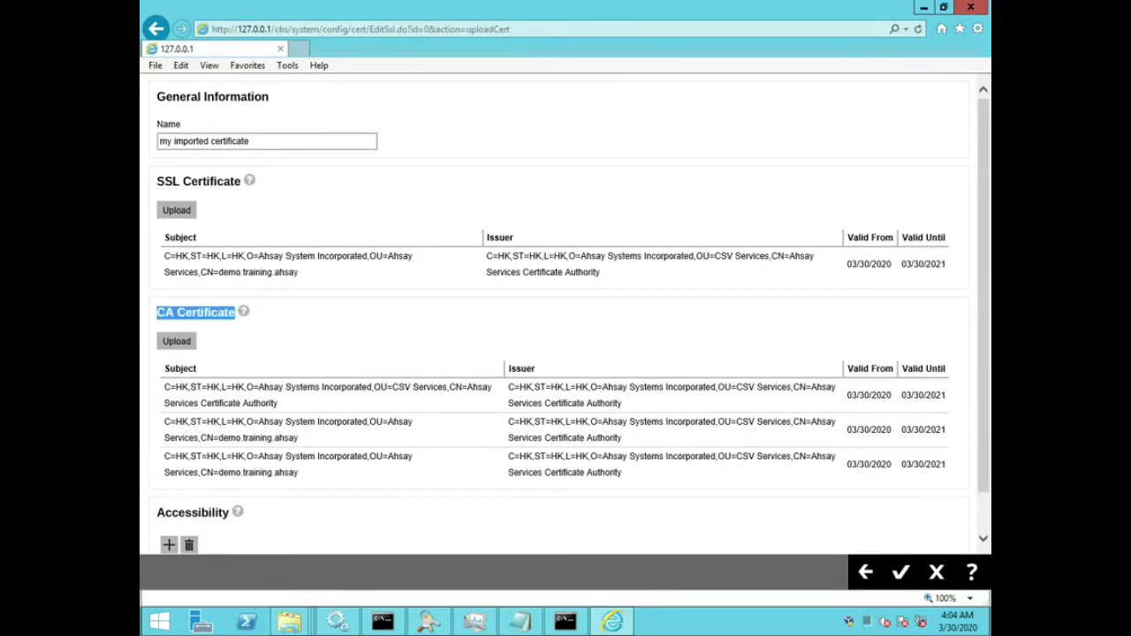
pyautogui.scroll(-1, 566, 354)
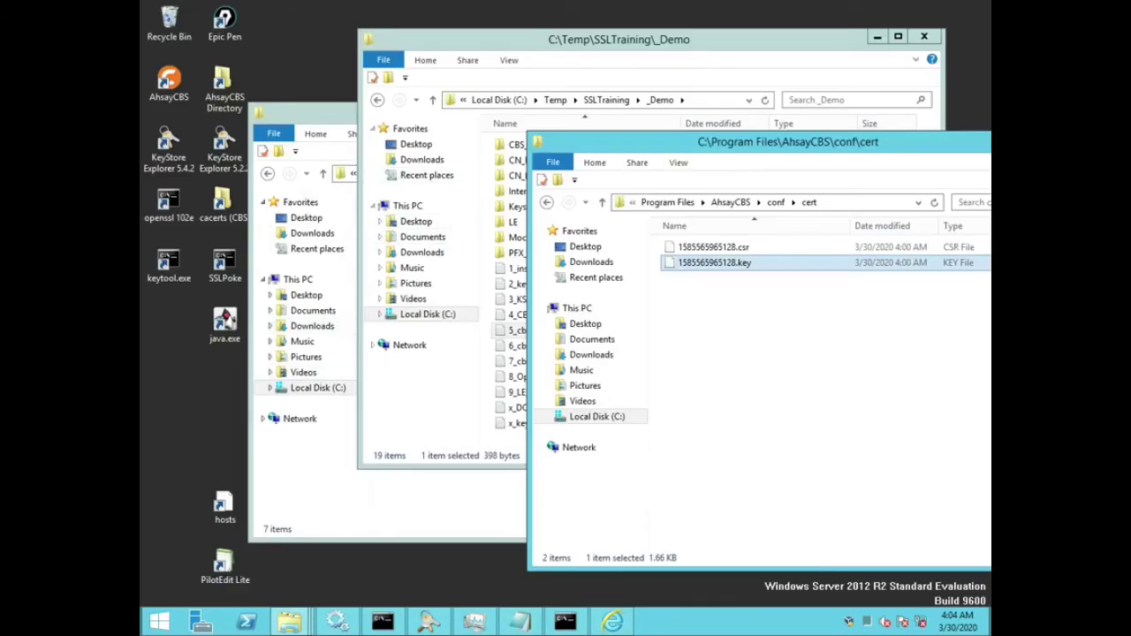
pyautogui.click(225, 22)
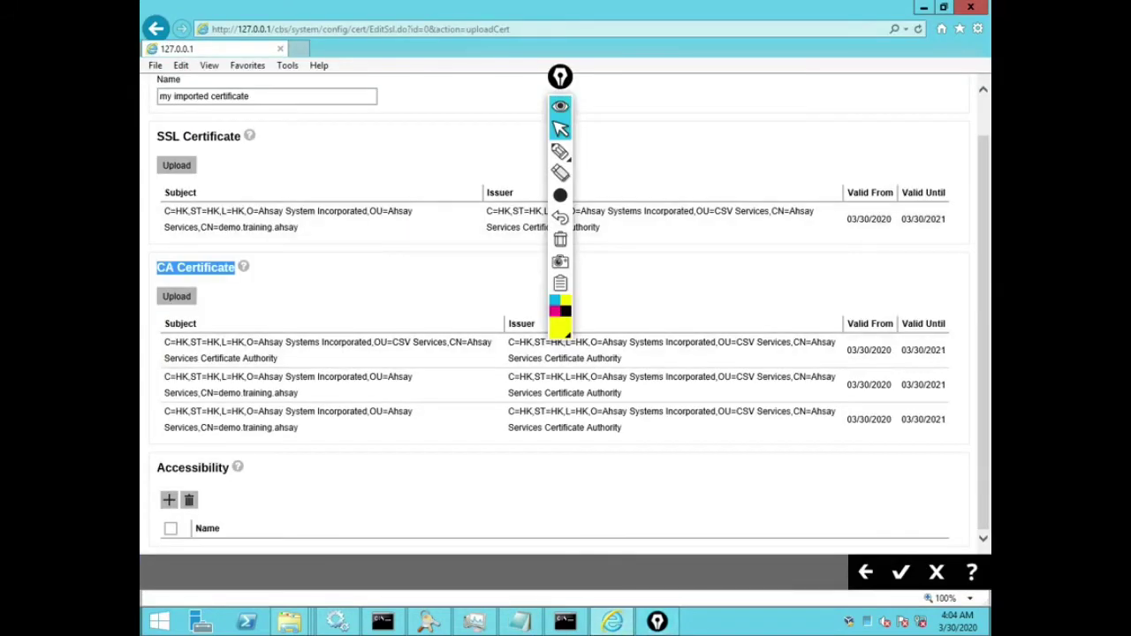
# Step: Highlight the CA Certificate title, two CA common names and the SSL certificate's CN=demo.training.ahsay, then clear the marks
pyautogui.moveTo(560, 77); pyautogui.dragTo(329, 239)
pyautogui.moveTo(329, 238); pyautogui.dragTo(955, 99)
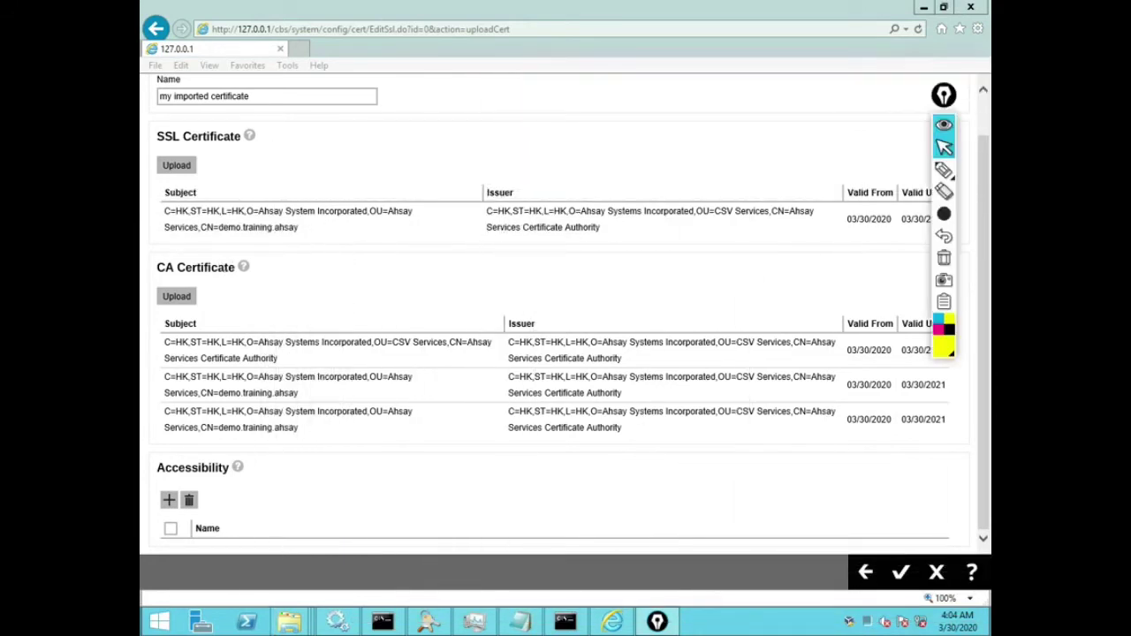
pyautogui.click(944, 170)
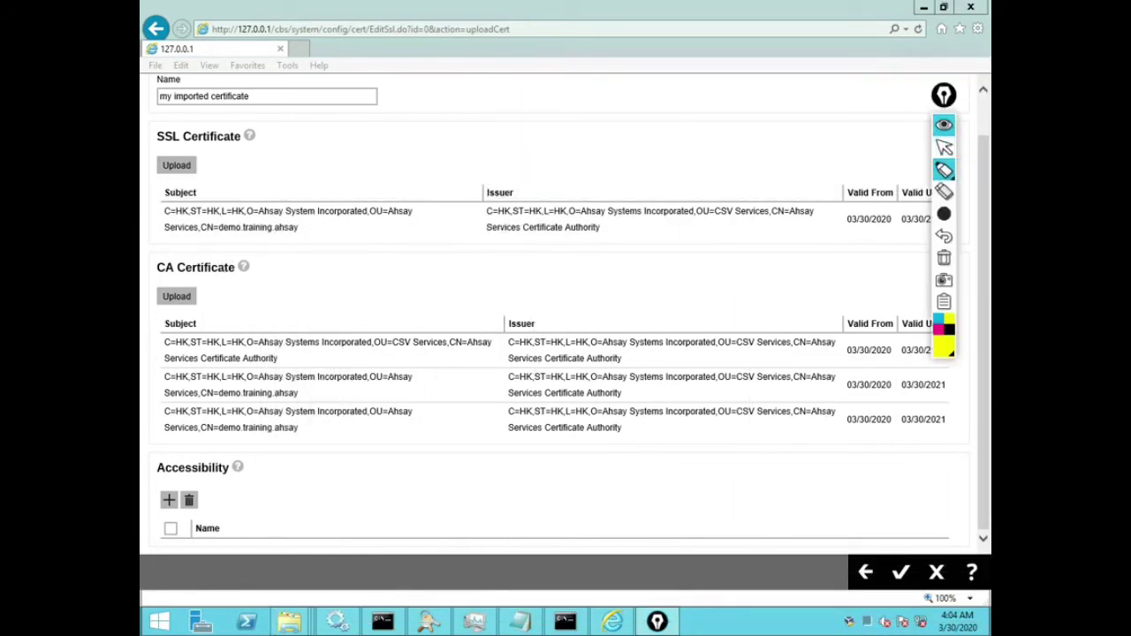
pyautogui.moveTo(944, 339)
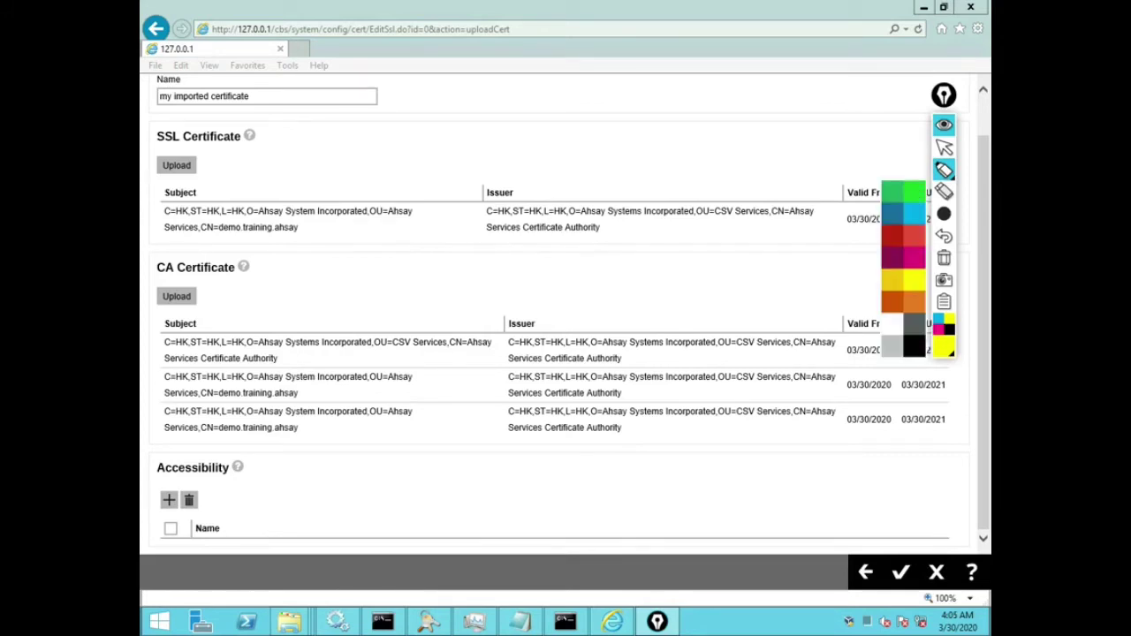
pyautogui.moveTo(158, 266); pyautogui.dragTo(254, 267)
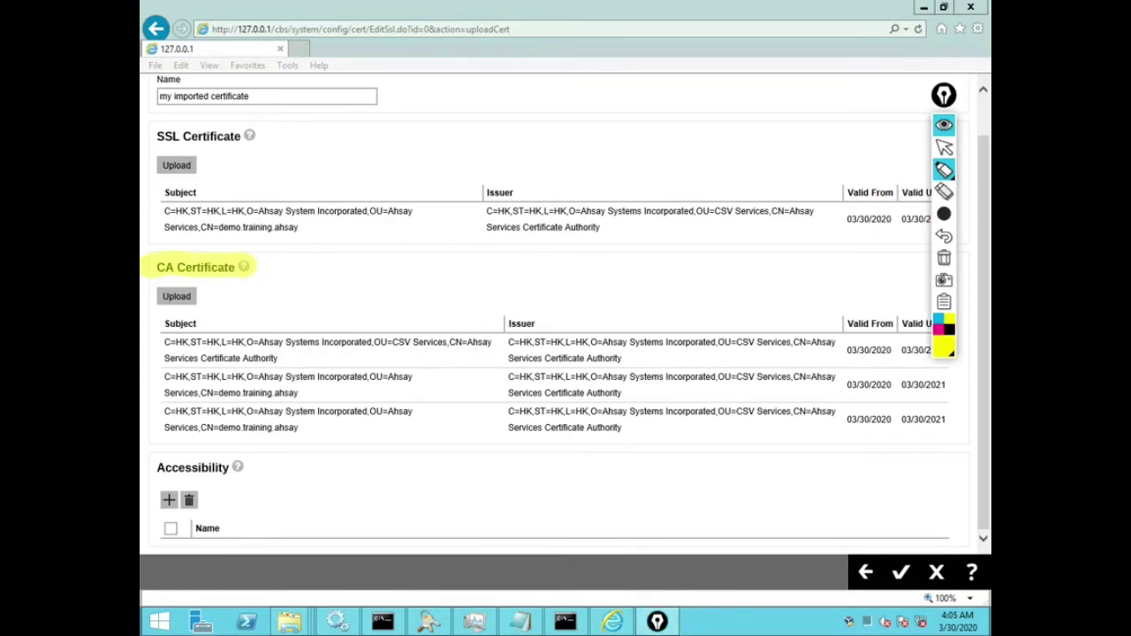
pyautogui.moveTo(188, 392); pyautogui.dragTo(298, 392)
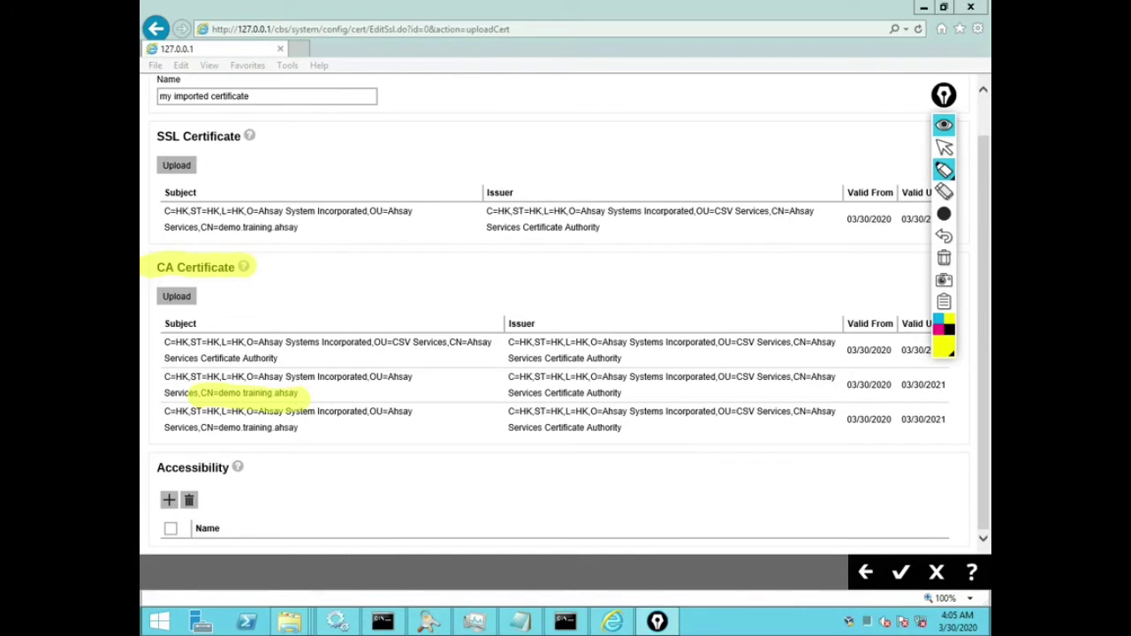
pyautogui.moveTo(191, 428); pyautogui.dragTo(301, 428)
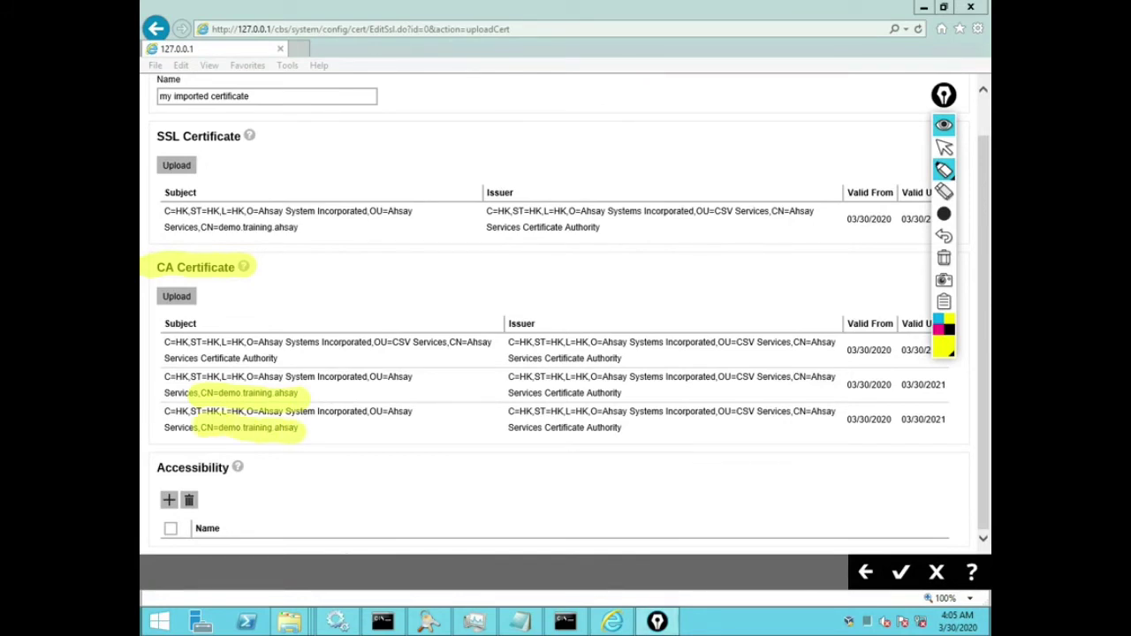
pyautogui.moveTo(191, 228); pyautogui.dragTo(301, 228)
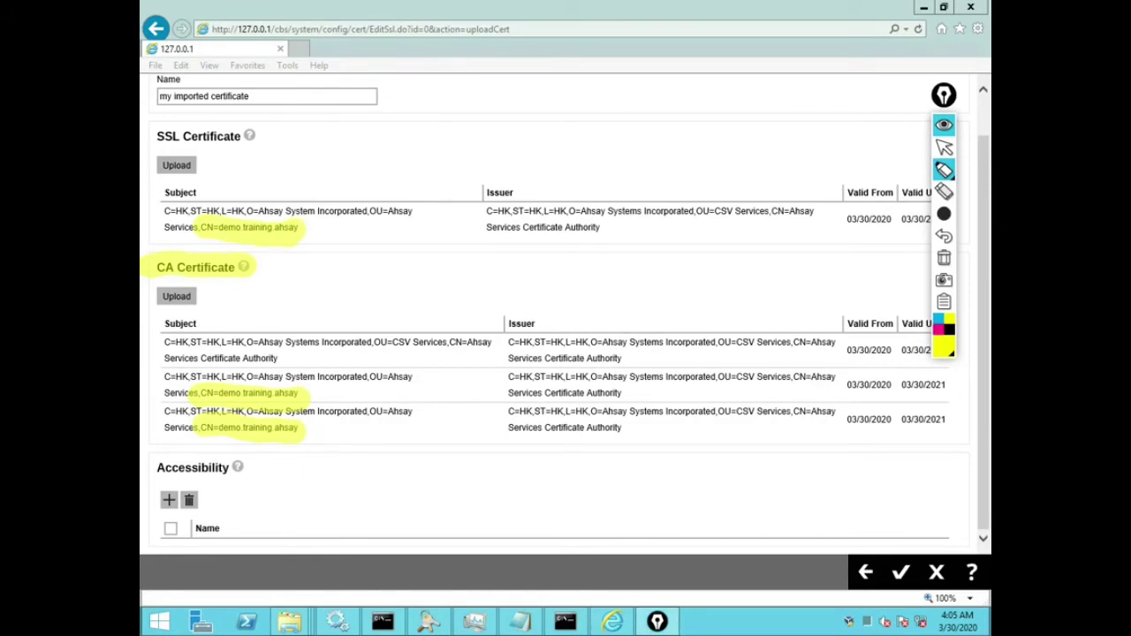
pyautogui.hotkey('ctrl', 'shift', 'e')
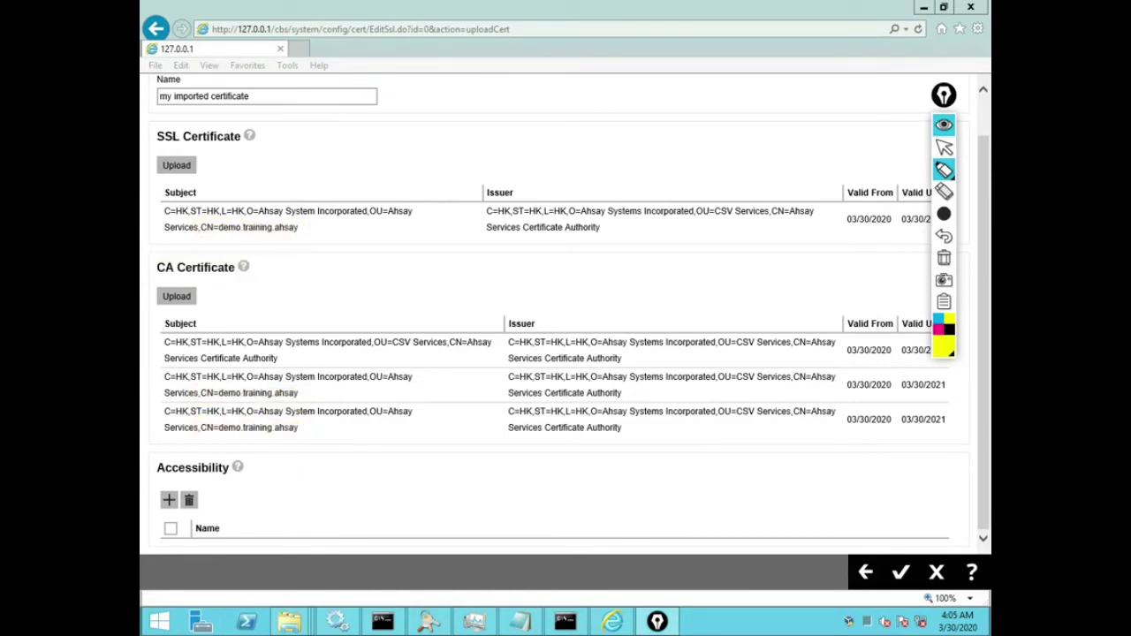
pyautogui.click(944, 124)
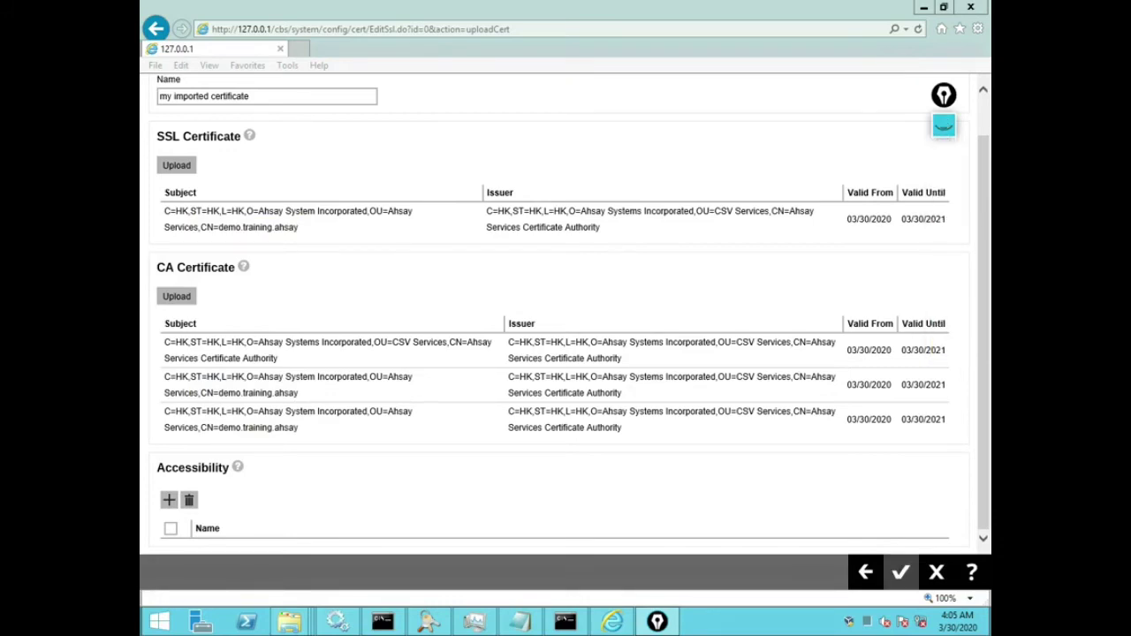
# Step: Accept the imported certificate, then open and close its Ready entry in the SSL certificate list
pyautogui.click(900, 572)
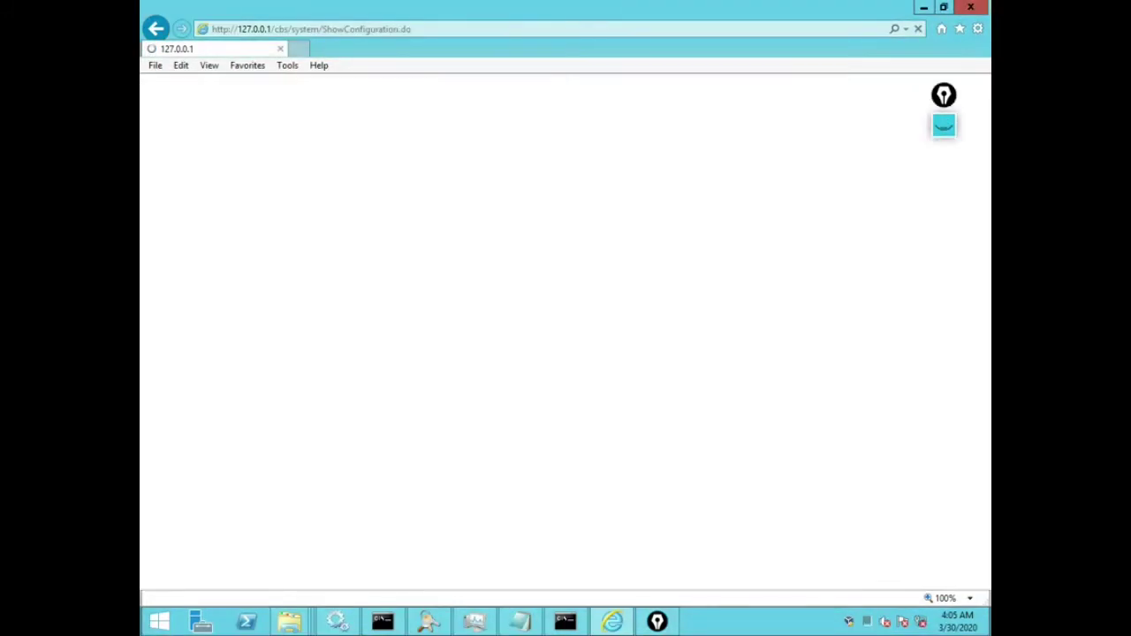
pyautogui.scroll(-3, 566, 353)
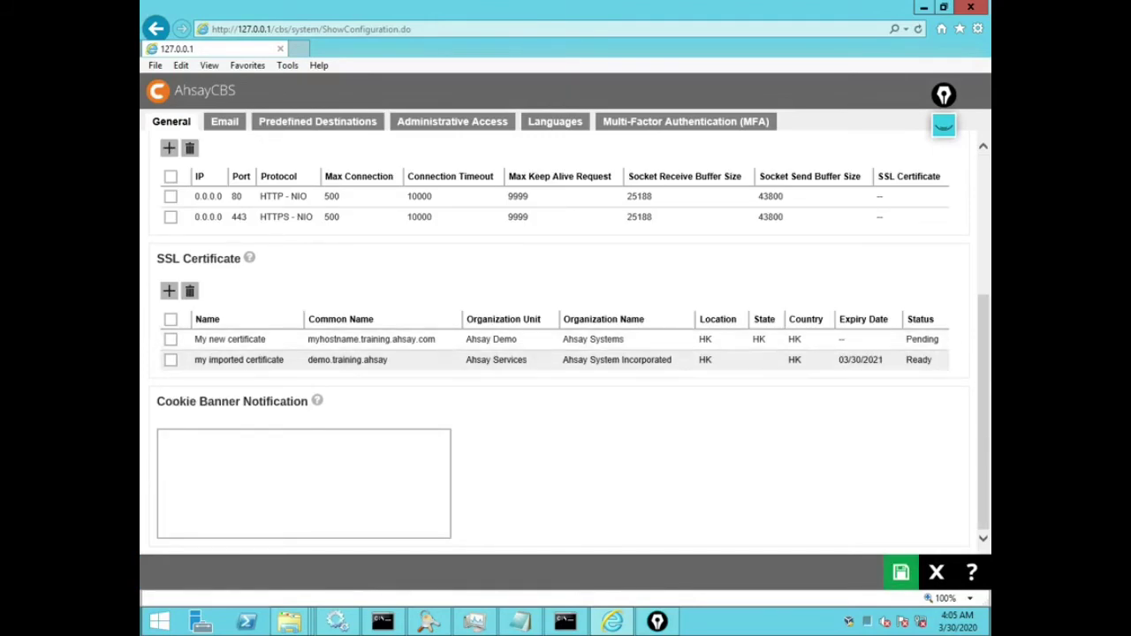
pyautogui.click(919, 360)
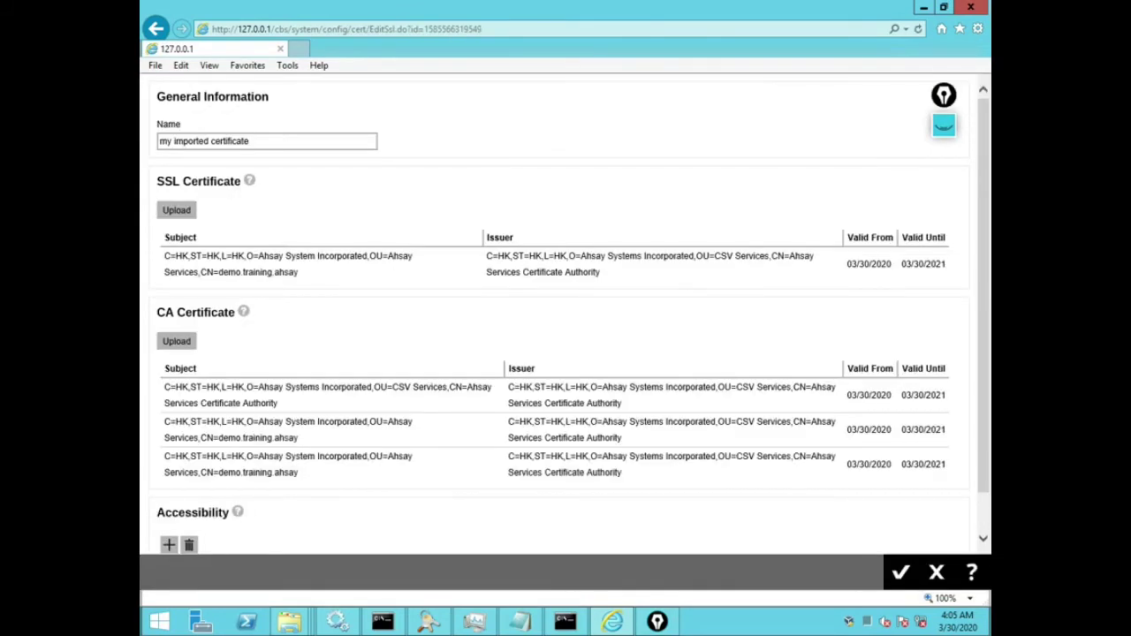
pyautogui.click(937, 573)
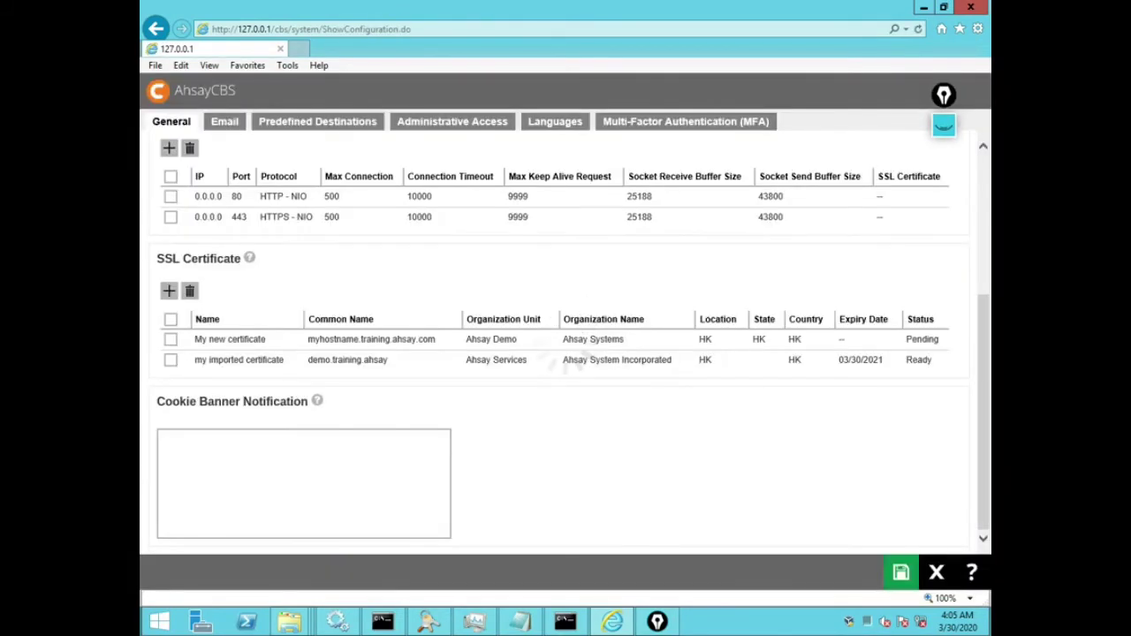
# Step: Highlight the imported certificate's Ready status, name and common name, then clear the highlights
pyautogui.click(944, 126)
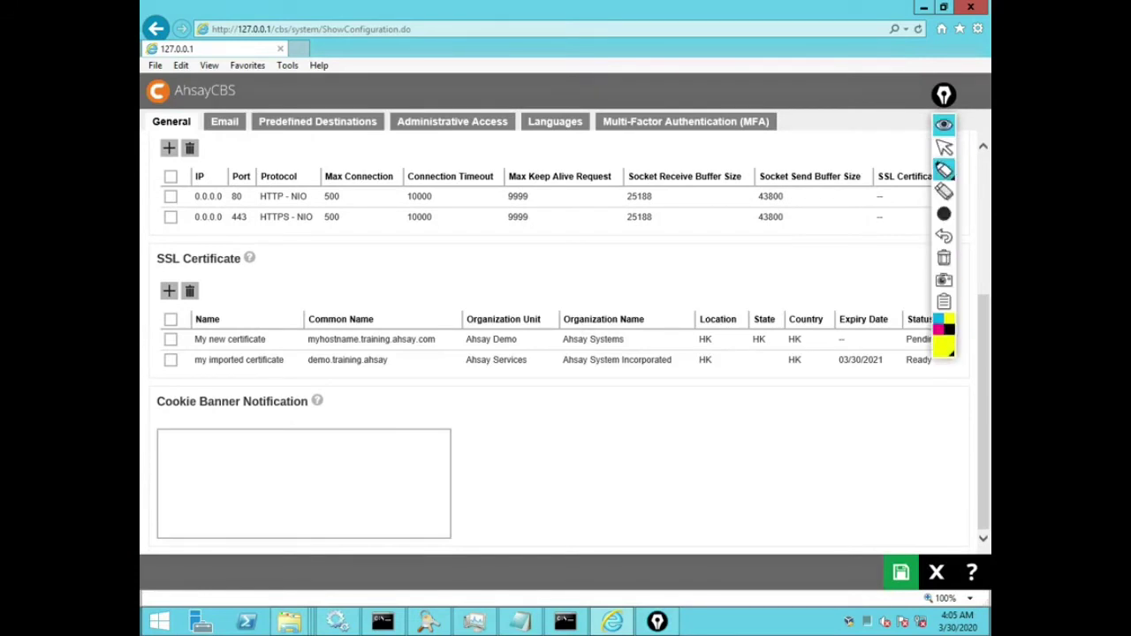
pyautogui.moveTo(887, 363); pyautogui.dragTo(944, 370)
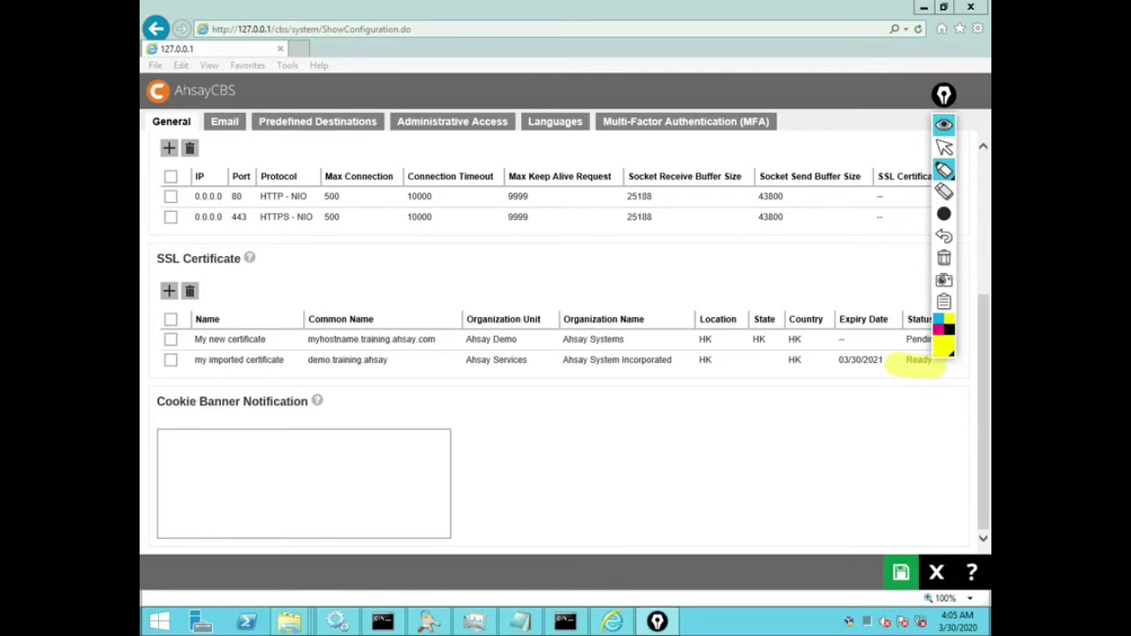
pyautogui.moveTo(944, 94); pyautogui.dragTo(949, 28)
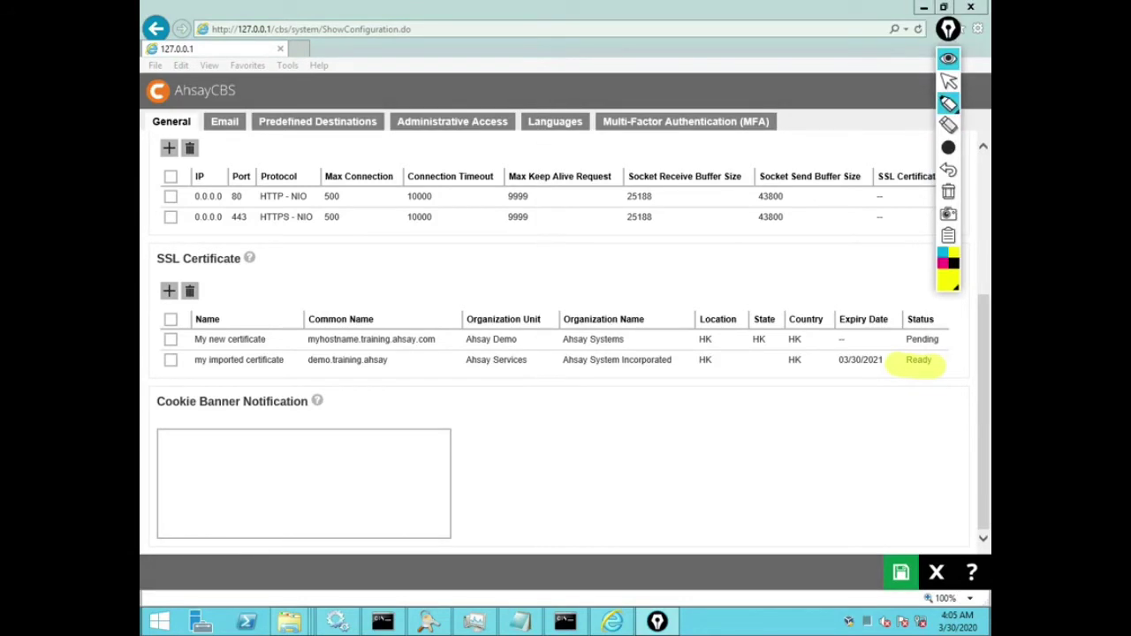
pyautogui.moveTo(189, 361); pyautogui.dragTo(413, 364)
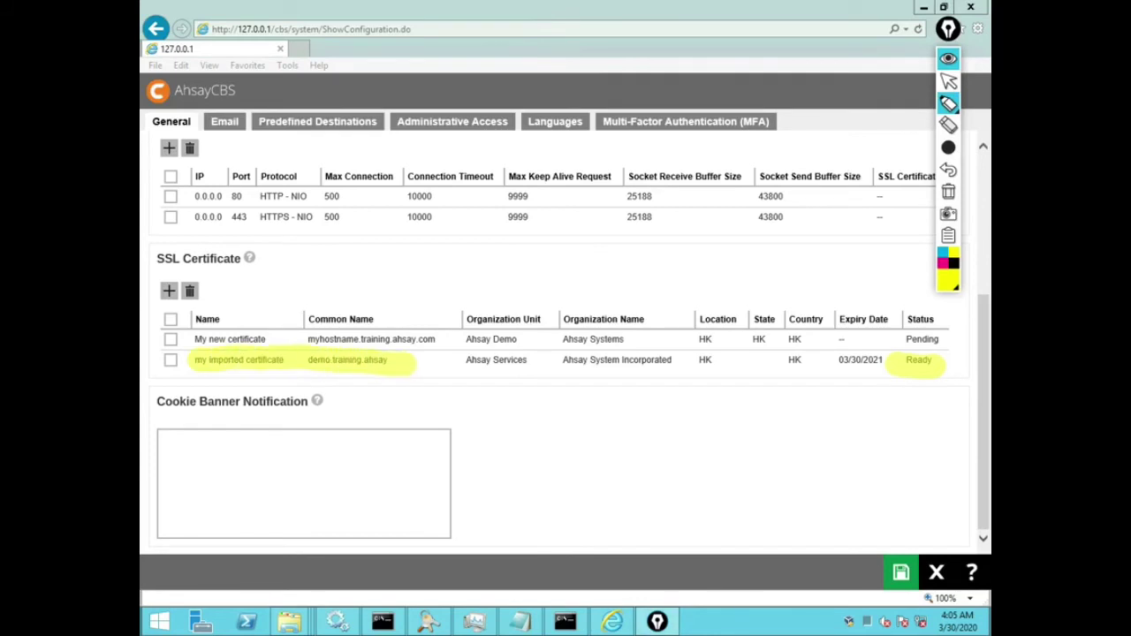
pyautogui.click(948, 58)
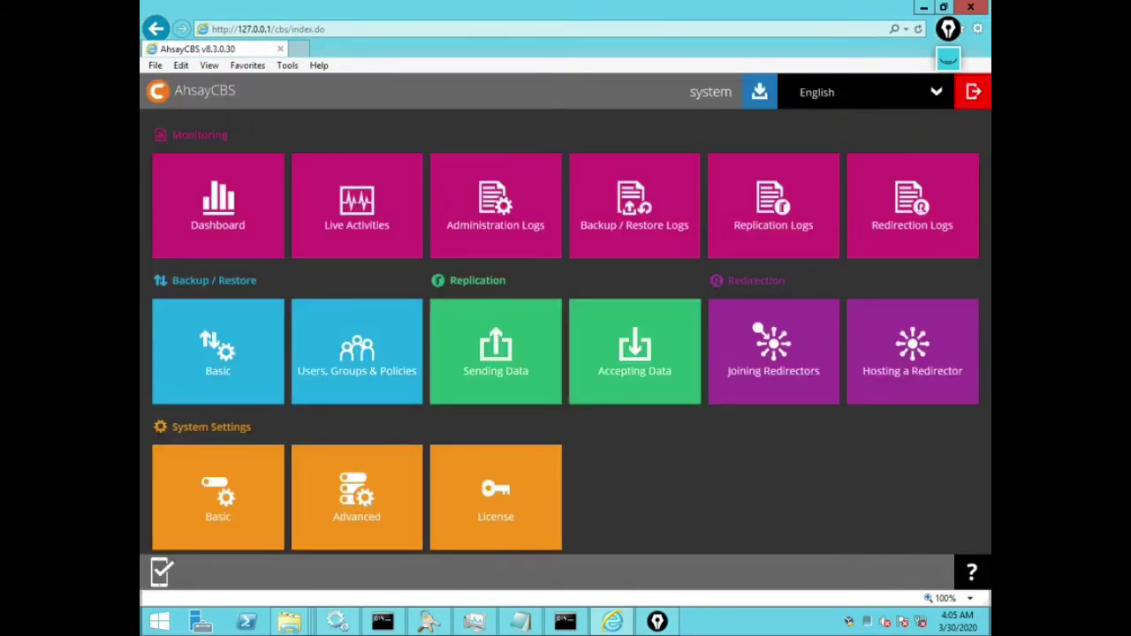
# Step: Reopen the imported certificate's details page from System Settings > Basic
pyautogui.click(217, 495)
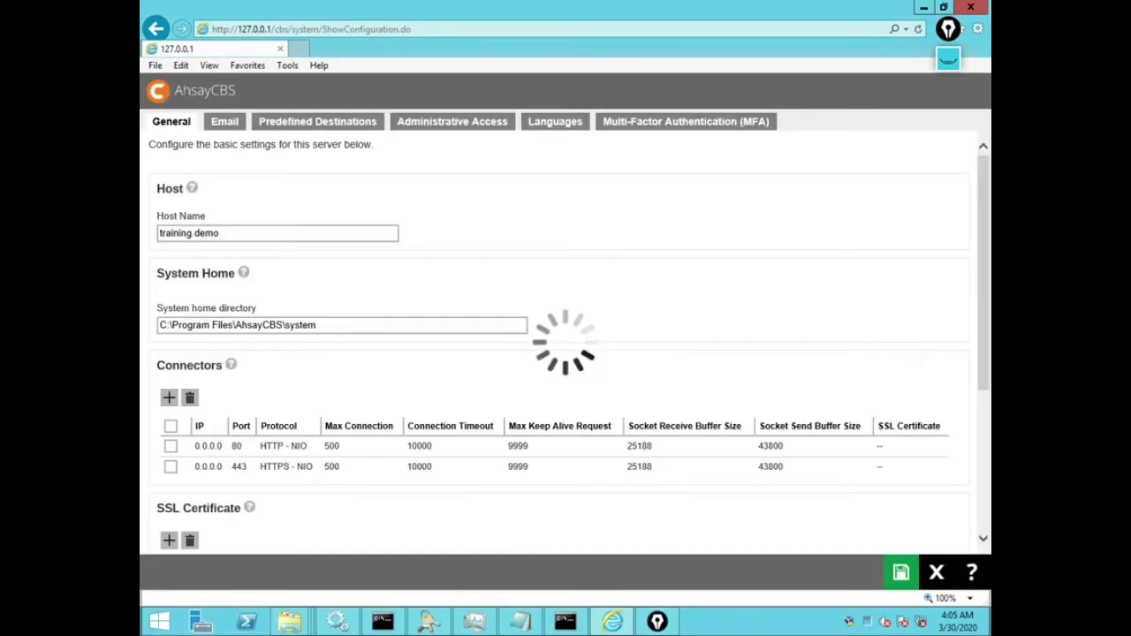
pyautogui.scroll(-3, 566, 354)
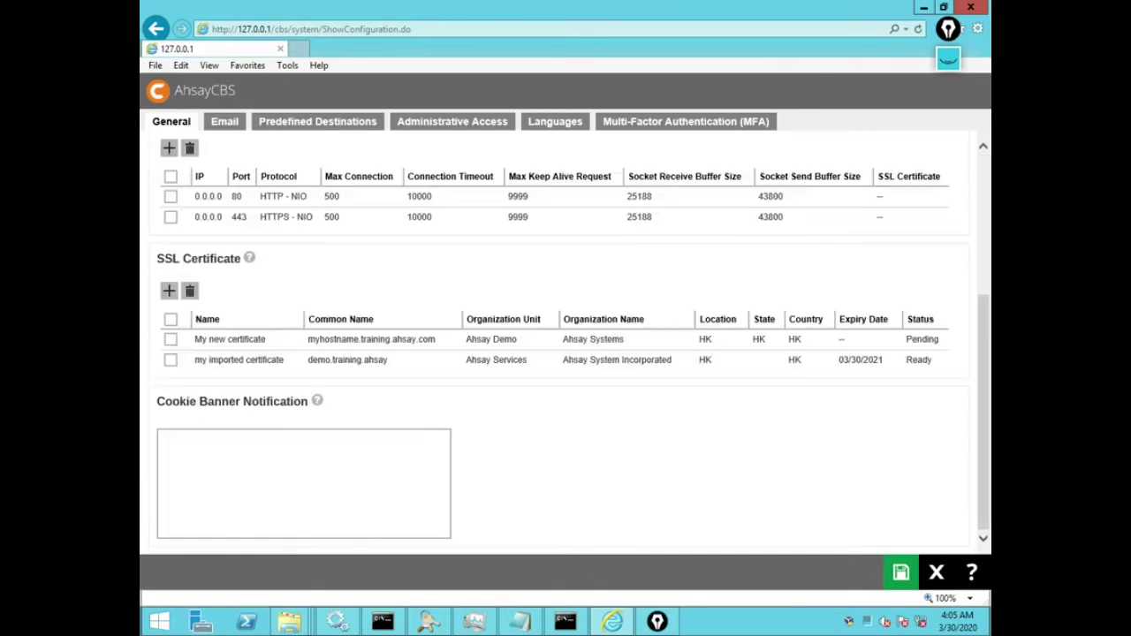
pyautogui.click(239, 360)
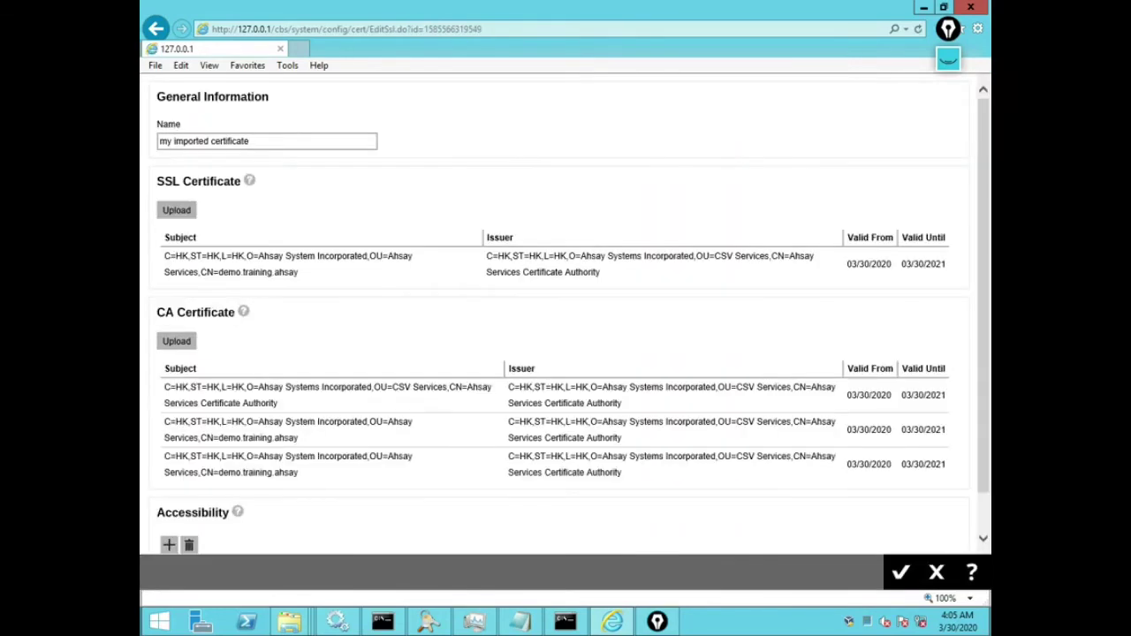
pyautogui.hotkey('alt', 'd')
pyautogui.press('End')
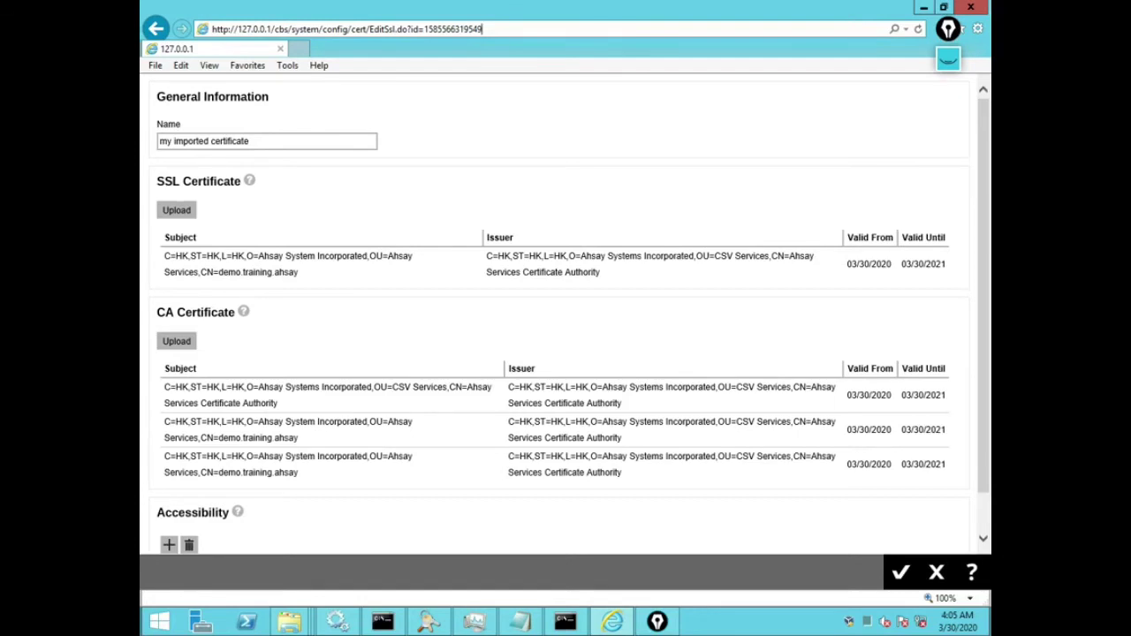
pyautogui.hotkey('shift', 'Left')
pyautogui.hotkey('shift', 'Left')
pyautogui.hotkey('shift', 'Left')
pyautogui.hotkey('shift', 'Left')
pyautogui.hotkey('shift', 'Left')
pyautogui.hotkey('shift', 'Left')
pyautogui.hotkey('shift', 'Left')
pyautogui.hotkey('shift', 'Left')
pyautogui.hotkey('shift', 'Left')
pyautogui.hotkey('shift', 'Left')
pyautogui.hotkey('shift', 'Left')
pyautogui.hotkey('shift', 'Left')
pyautogui.hotkey('shift', 'Left')
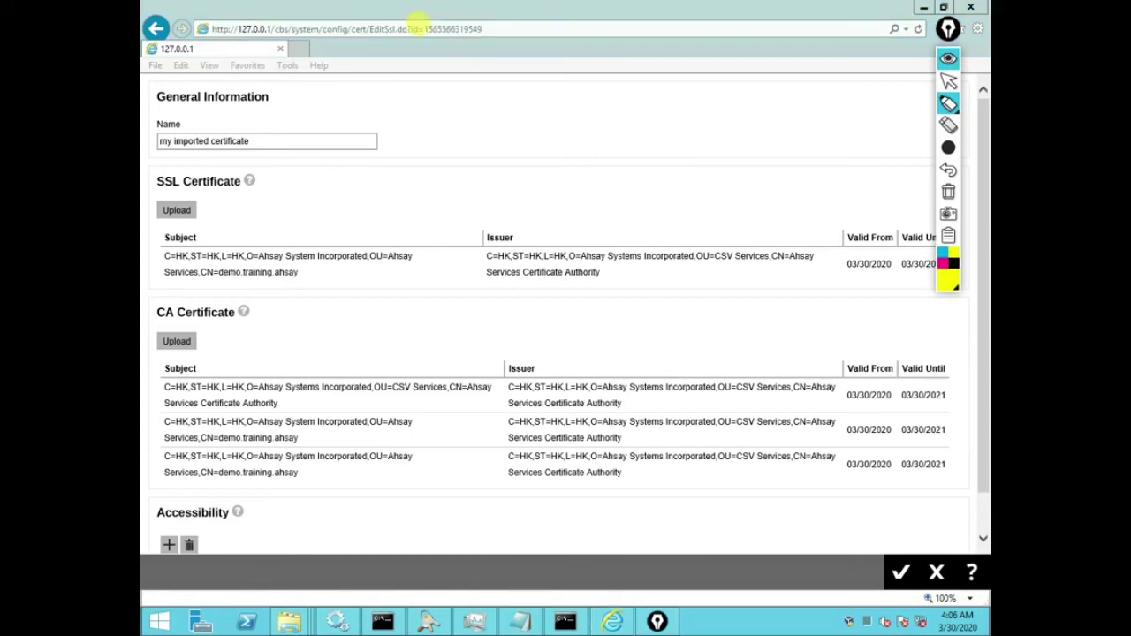
pyautogui.moveTo(410, 29); pyautogui.dragTo(502, 29)
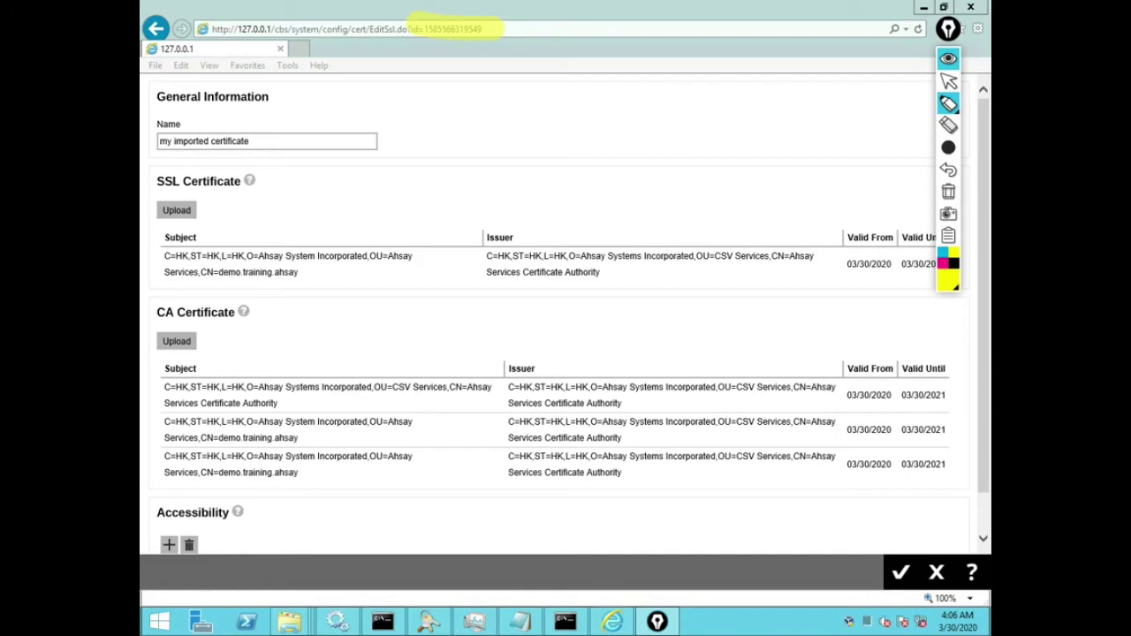
pyautogui.click(948, 81)
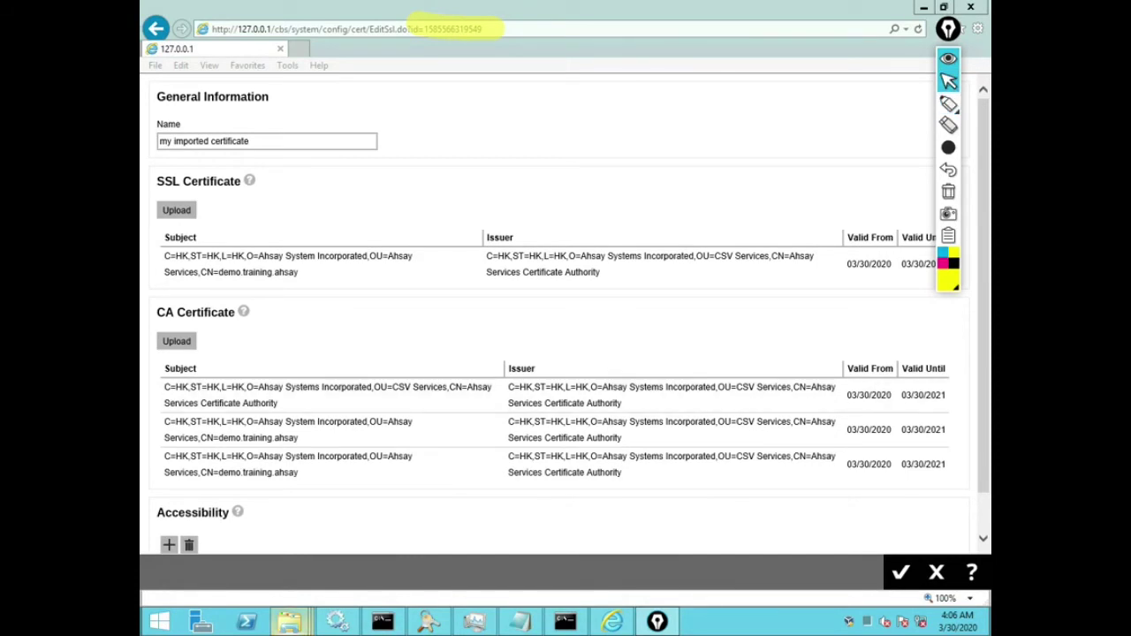
pyautogui.moveTo(290, 622)
pyautogui.click(711, 535)
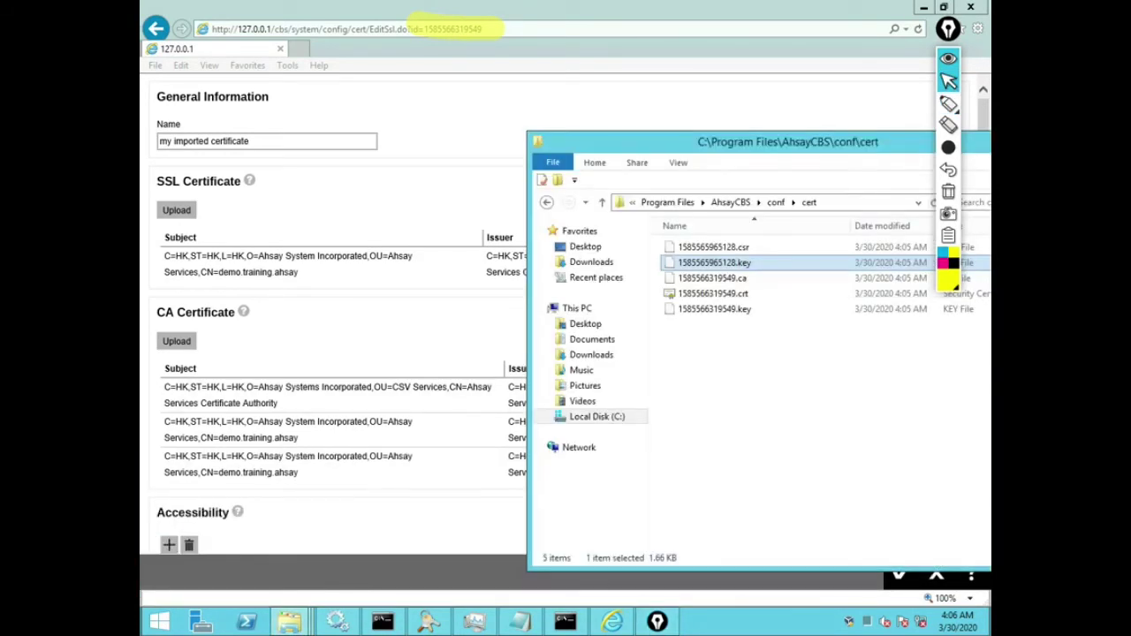
pyautogui.click(711, 278)
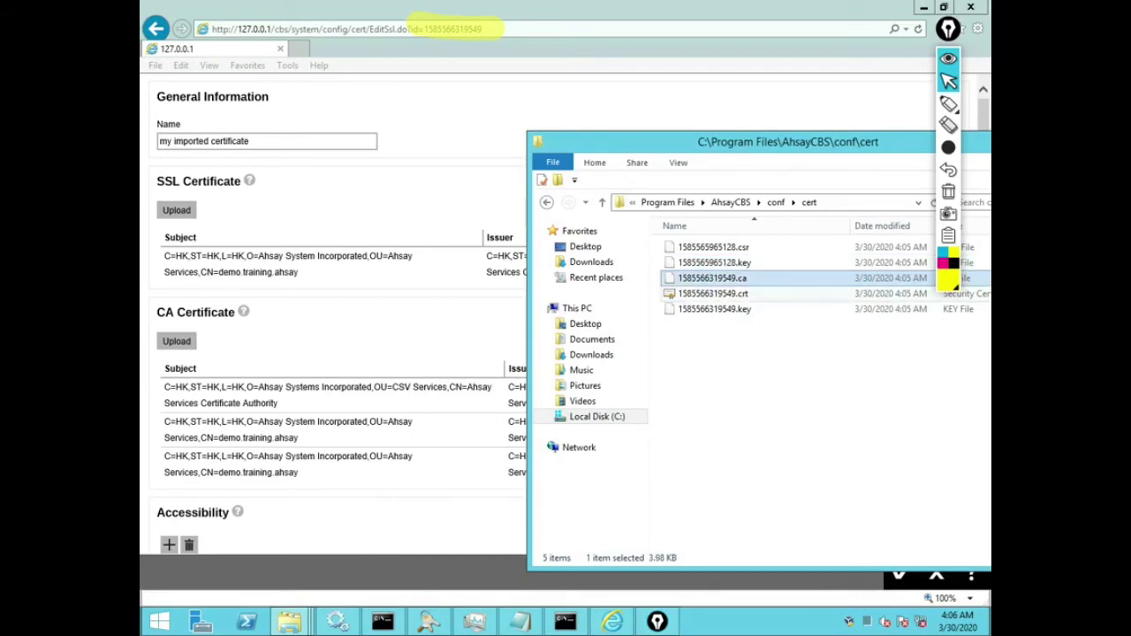
pyautogui.moveTo(795, 357); pyautogui.dragTo(707, 273)
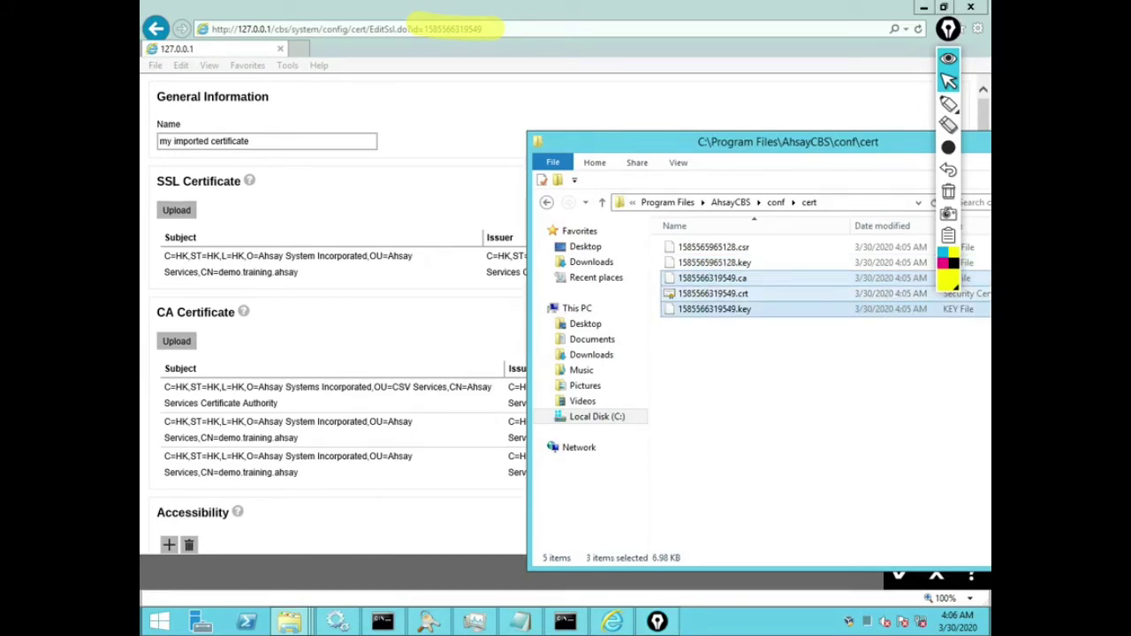
# Step: Draw a magenta arrow from the address id to the certificate files, then clear the annotations
pyautogui.click(948, 104)
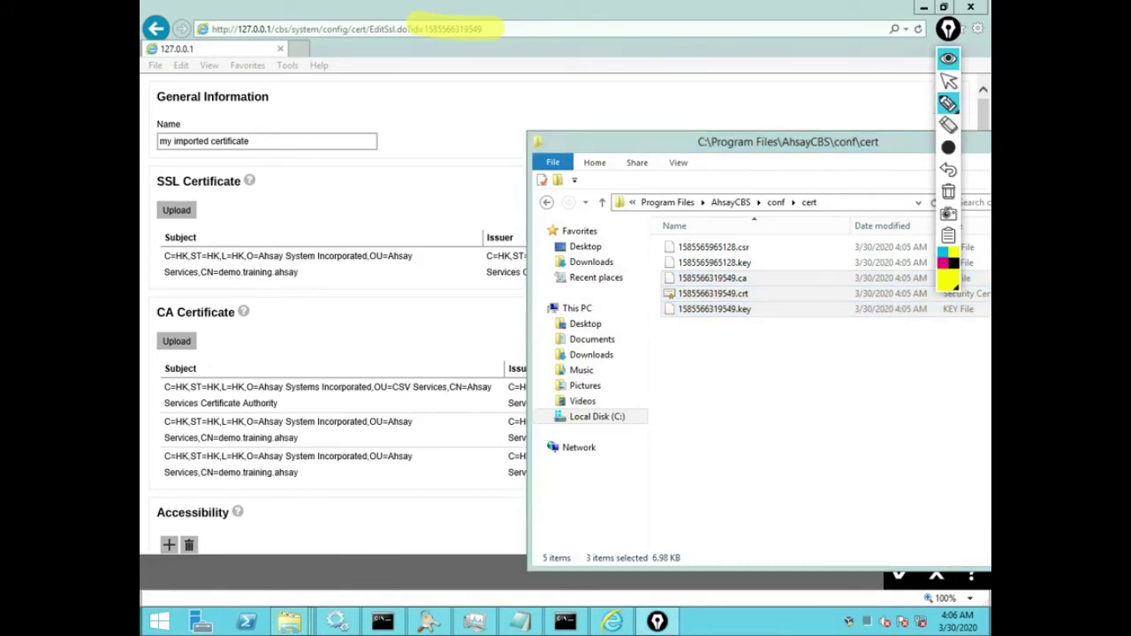
pyautogui.click(943, 262)
pyautogui.moveTo(474, 33)
pyautogui.mouseDown()
pyautogui.moveTo(610, 155)
pyautogui.moveTo(694, 258)
pyautogui.mouseUp()
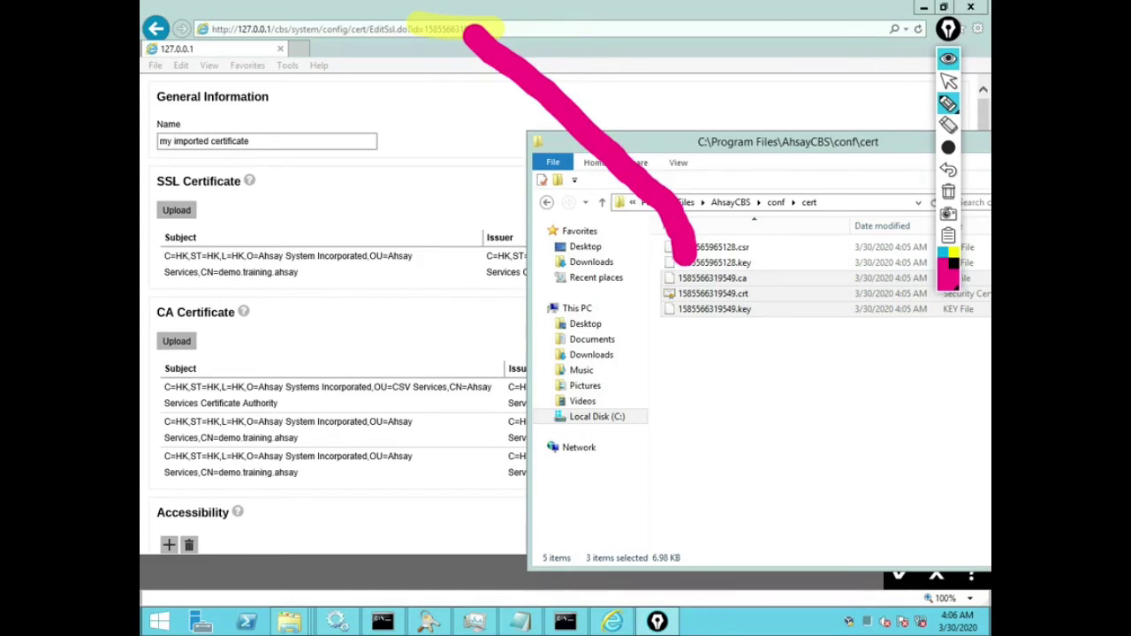
pyautogui.moveTo(636, 236)
pyautogui.mouseDown()
pyautogui.moveTo(694, 255)
pyautogui.moveTo(723, 219)
pyautogui.mouseUp()
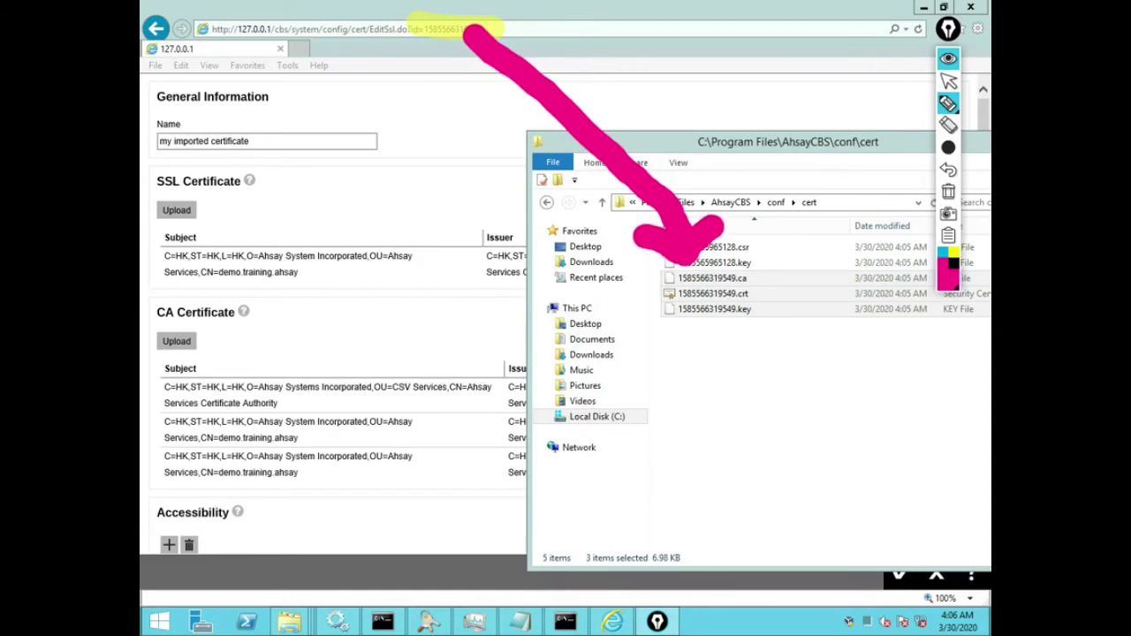
pyautogui.hotkey('ctrl', 'shift', 'c')
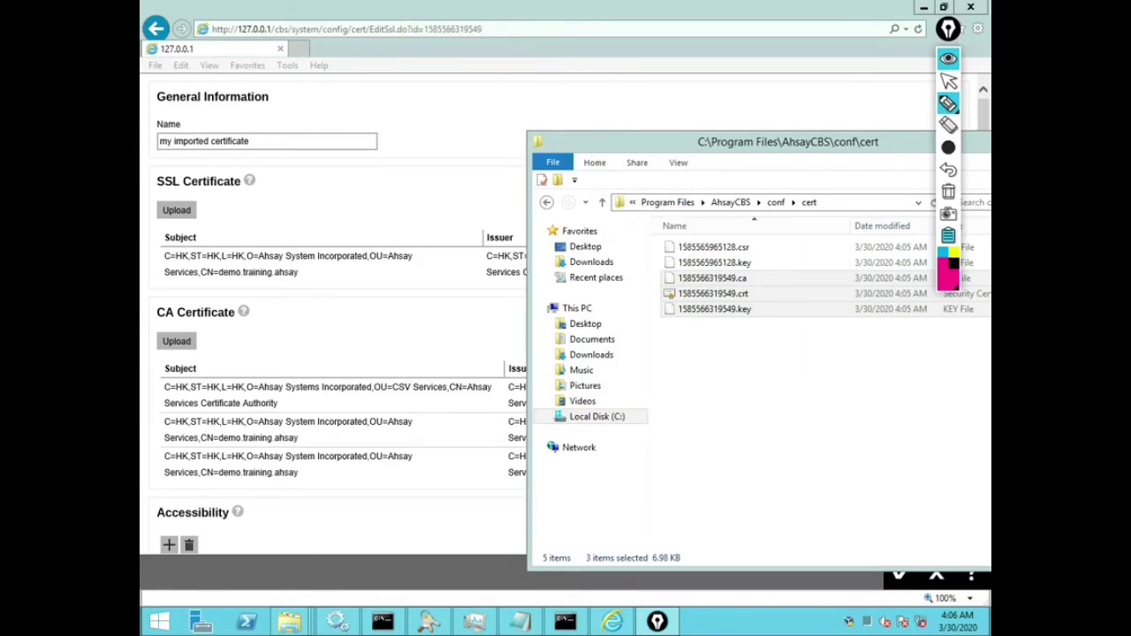
# Step: Select only 1585566319549.ca and leave the AhsayCBS certificate edit page
pyautogui.moveTo(949, 103)
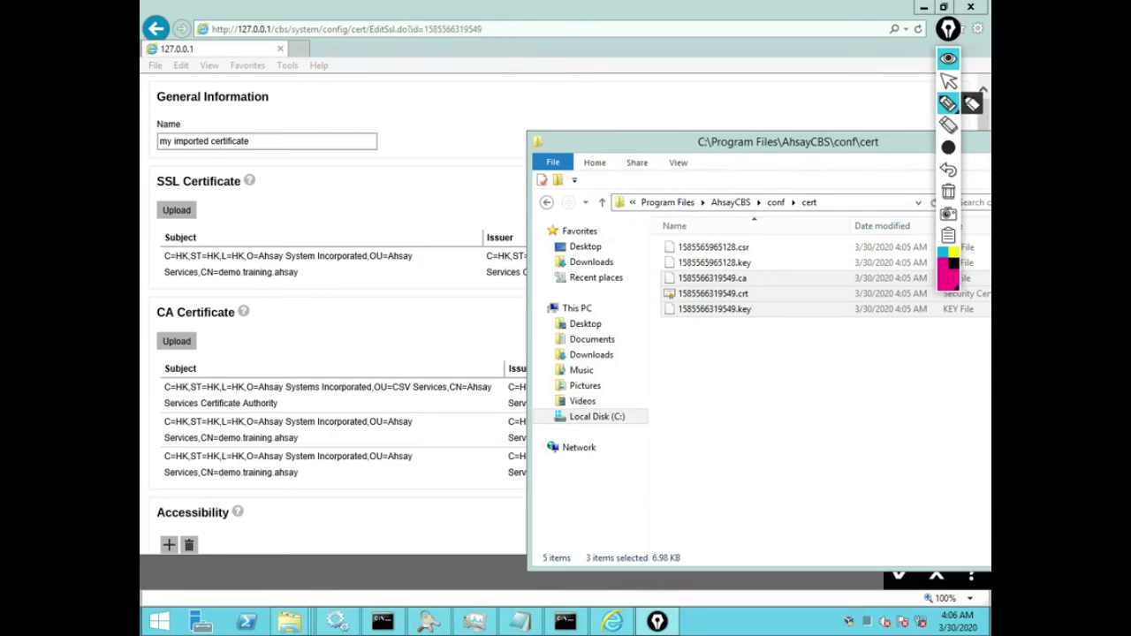
pyautogui.moveTo(948, 148)
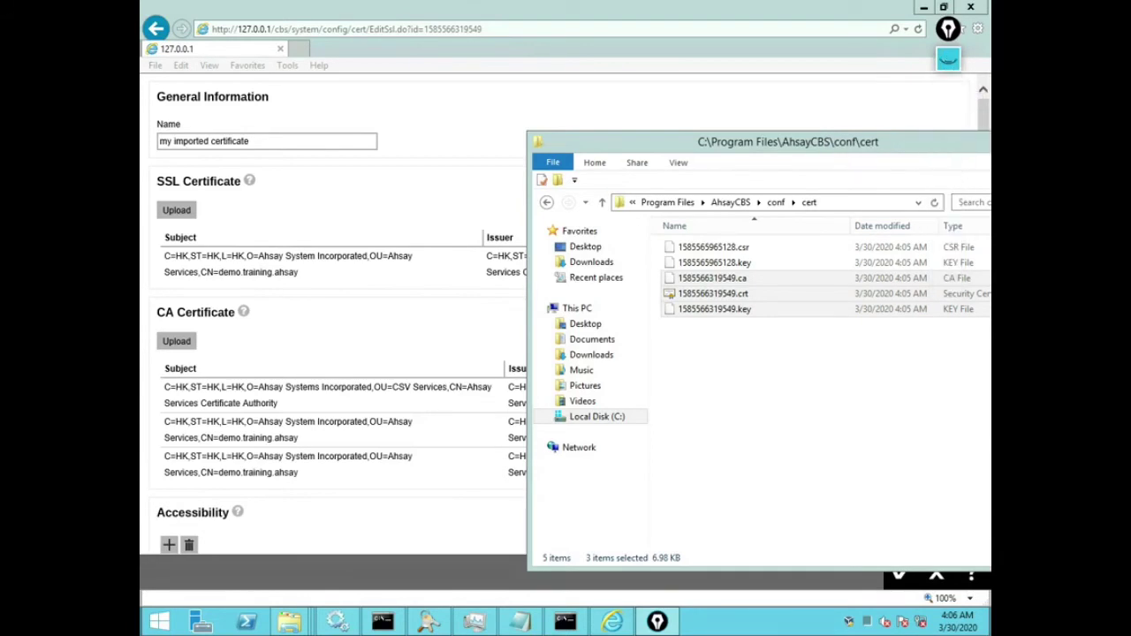
pyautogui.click(711, 277)
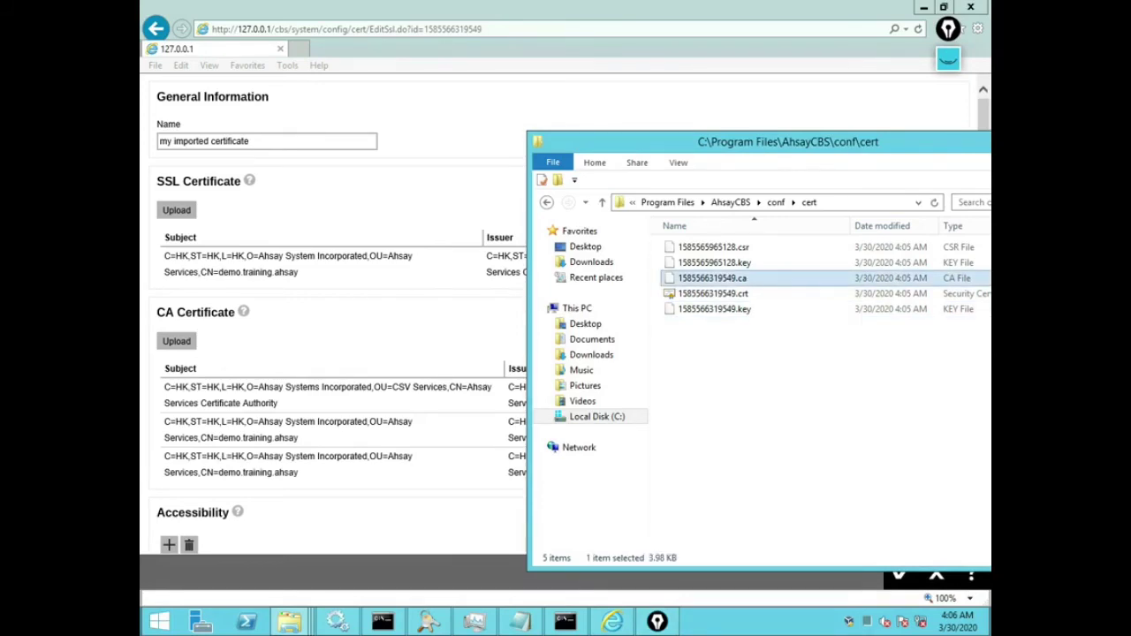
pyautogui.hotkey('alt', 'Tab')
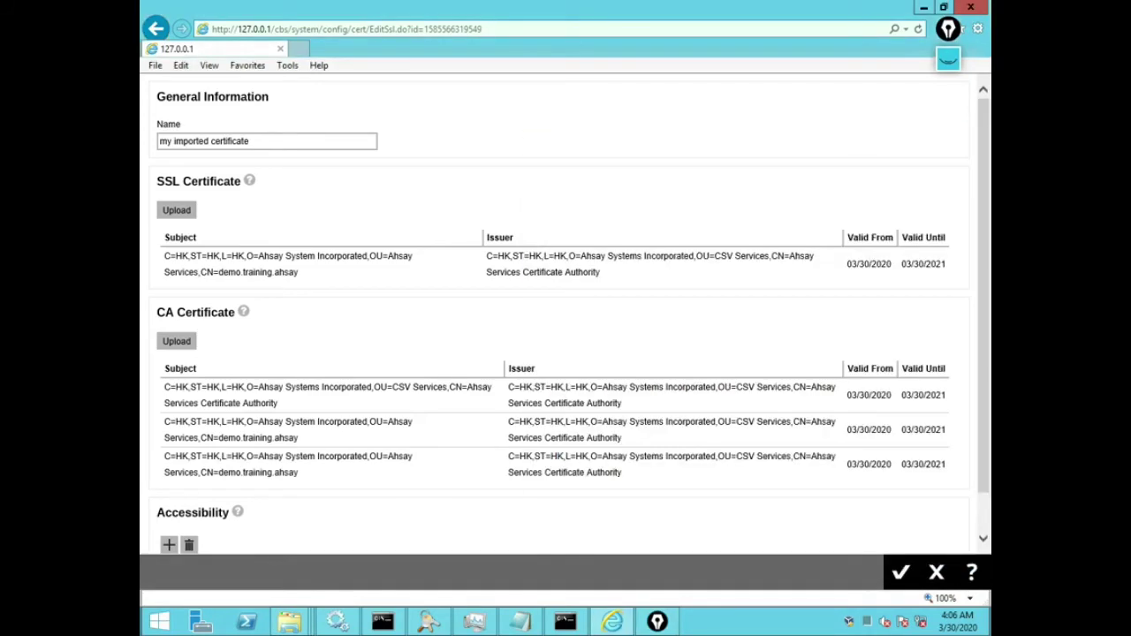
pyautogui.click(900, 573)
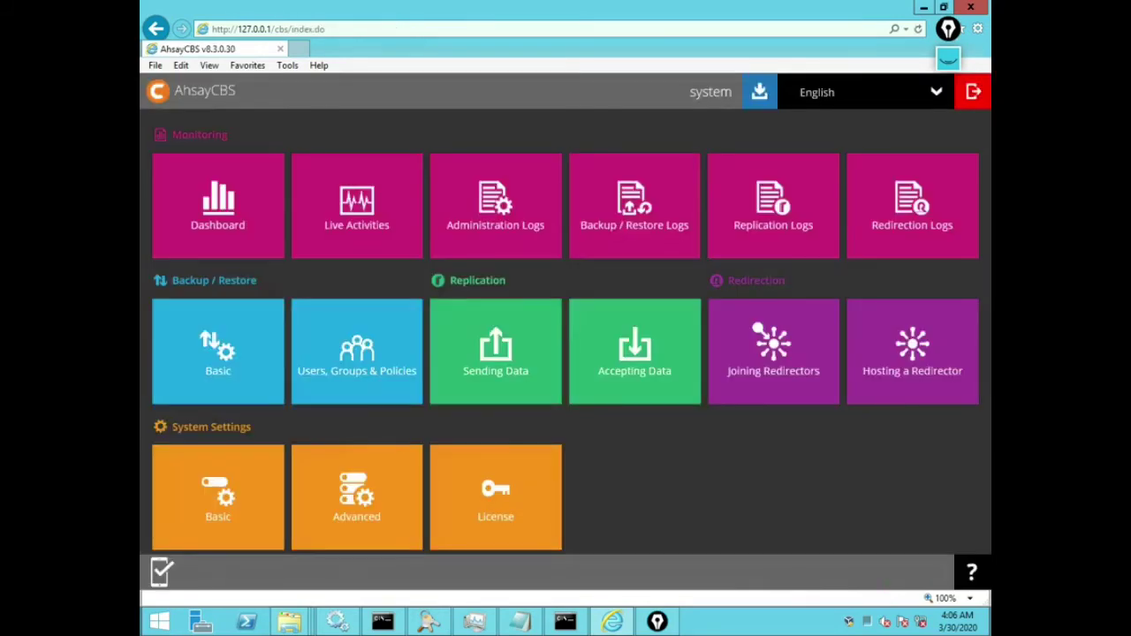
pyautogui.hotkey('alt', 'Tab')
# Step: Open 1585566319549.ca in PilotEdit and select its first certificate block, lines 1–23
pyautogui.rightClick(727, 278)
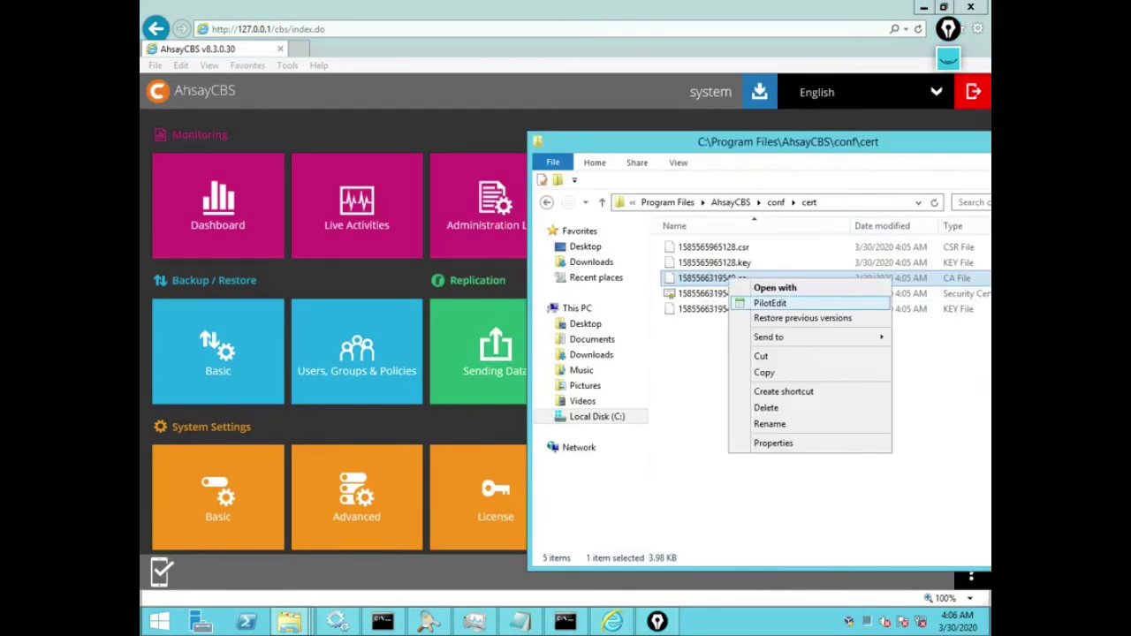
pyautogui.click(760, 300)
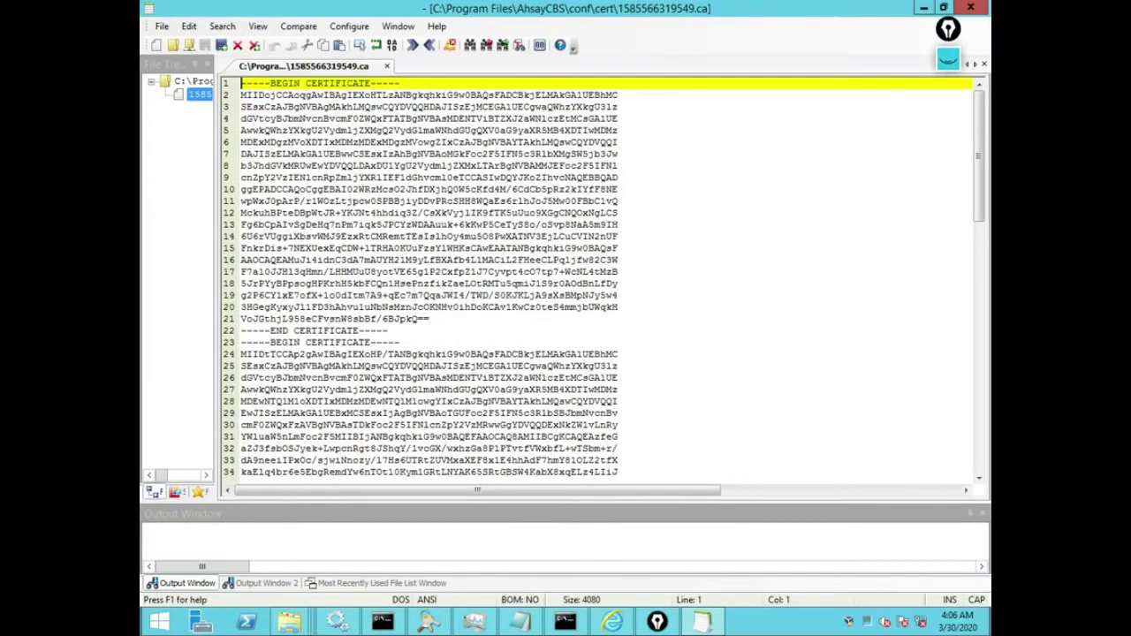
pyautogui.hotkey('shift', 'Down')
pyautogui.hotkey('shift', 'Down')
pyautogui.hotkey('shift', 'Down')
pyautogui.hotkey('shift', 'Down')
pyautogui.hotkey('shift', 'Down')
pyautogui.hotkey('shift', 'Down')
pyautogui.hotkey('shift', 'Down')
pyautogui.hotkey('shift', 'Down')
pyautogui.hotkey('shift', 'Down')
pyautogui.hotkey('shift', 'Down')
pyautogui.hotkey('shift', 'Down')
pyautogui.hotkey('shift', 'Down')
pyautogui.hotkey('shift', 'Down')
pyautogui.hotkey('shift', 'Down')
pyautogui.hotkey('shift', 'Down')
pyautogui.hotkey('shift', 'Down')
pyautogui.hotkey('shift', 'Down')
pyautogui.hotkey('shift', 'Down')
pyautogui.hotkey('shift', 'Down')
pyautogui.hotkey('shift', 'Down')
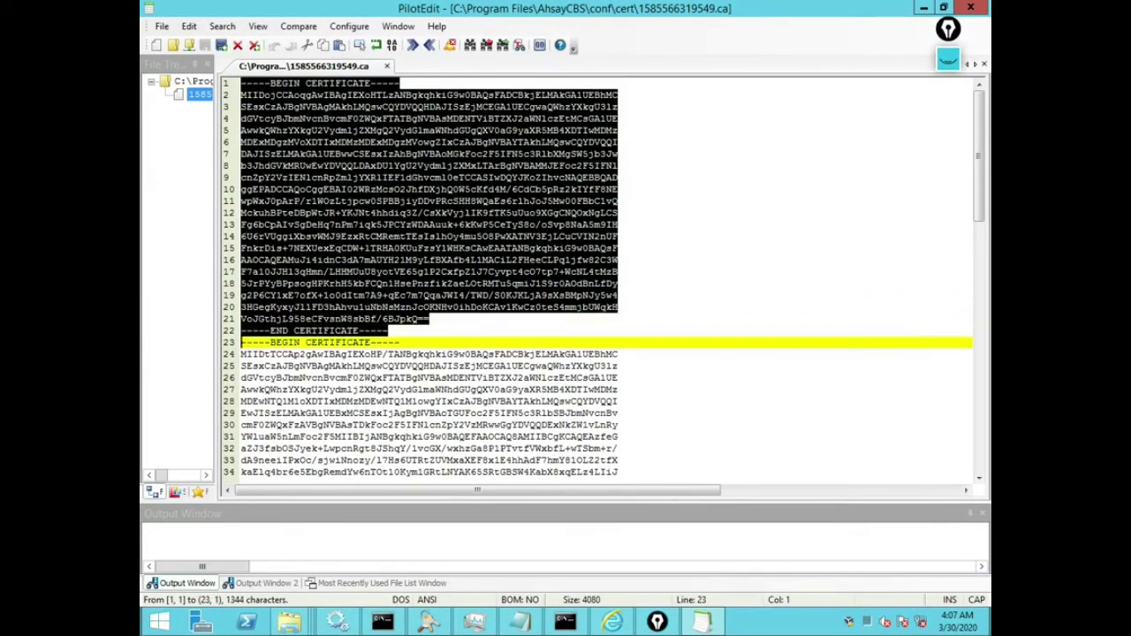
# Step: Create 1.CRT.txt in the cert folder holding the first certificate block
pyautogui.hotkey('alt', 'Tab')
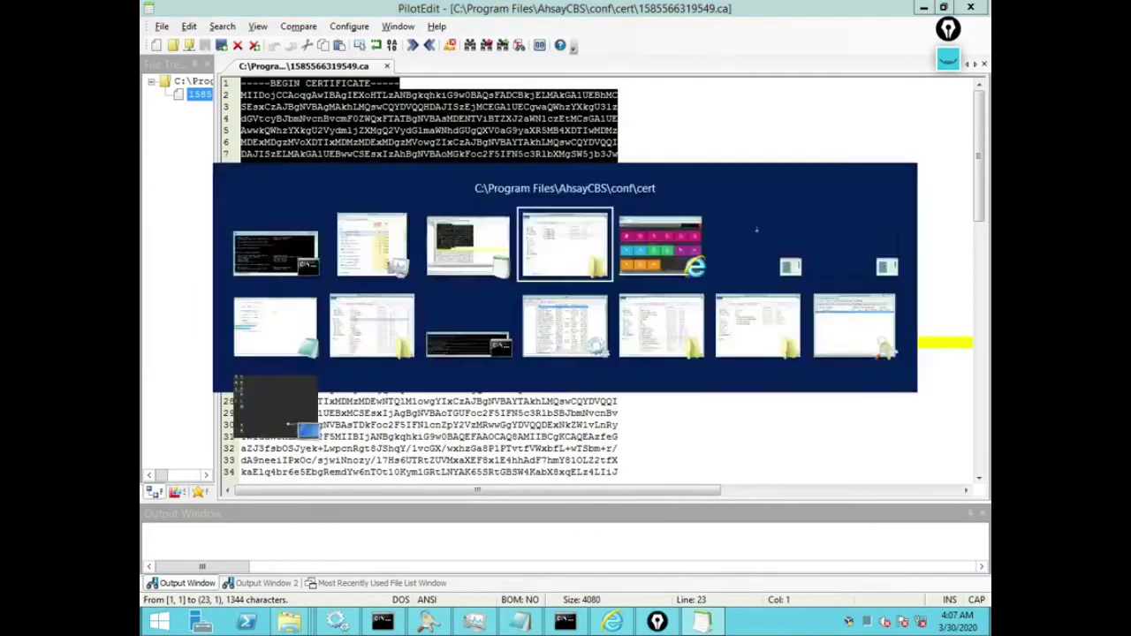
pyautogui.rightClick(719, 351)
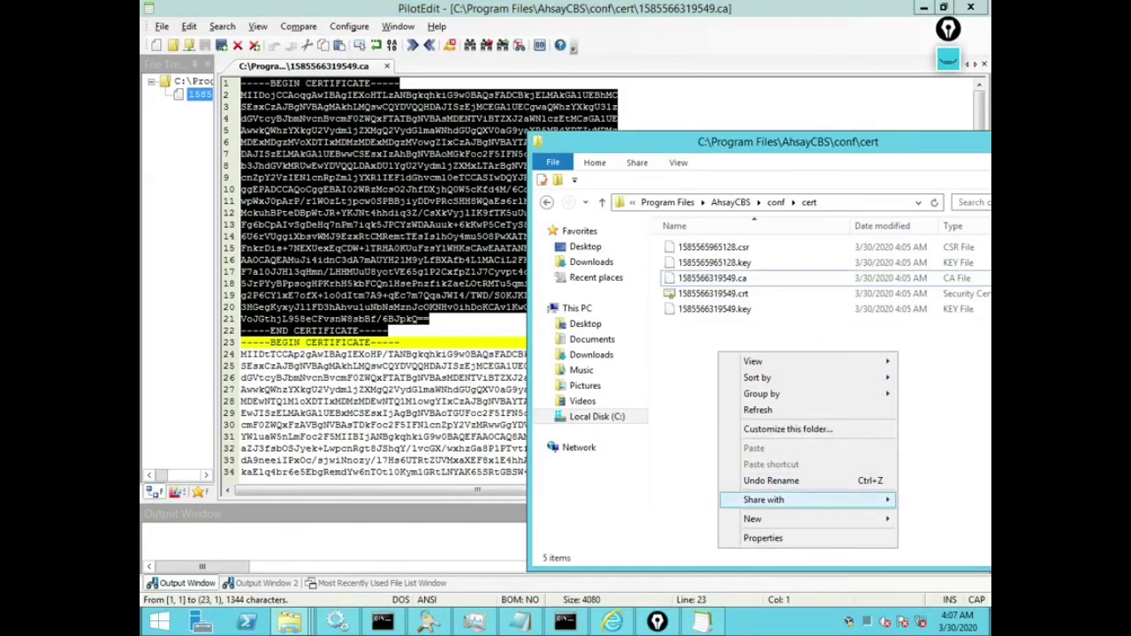
pyautogui.moveTo(751, 518)
pyautogui.click(609, 603)
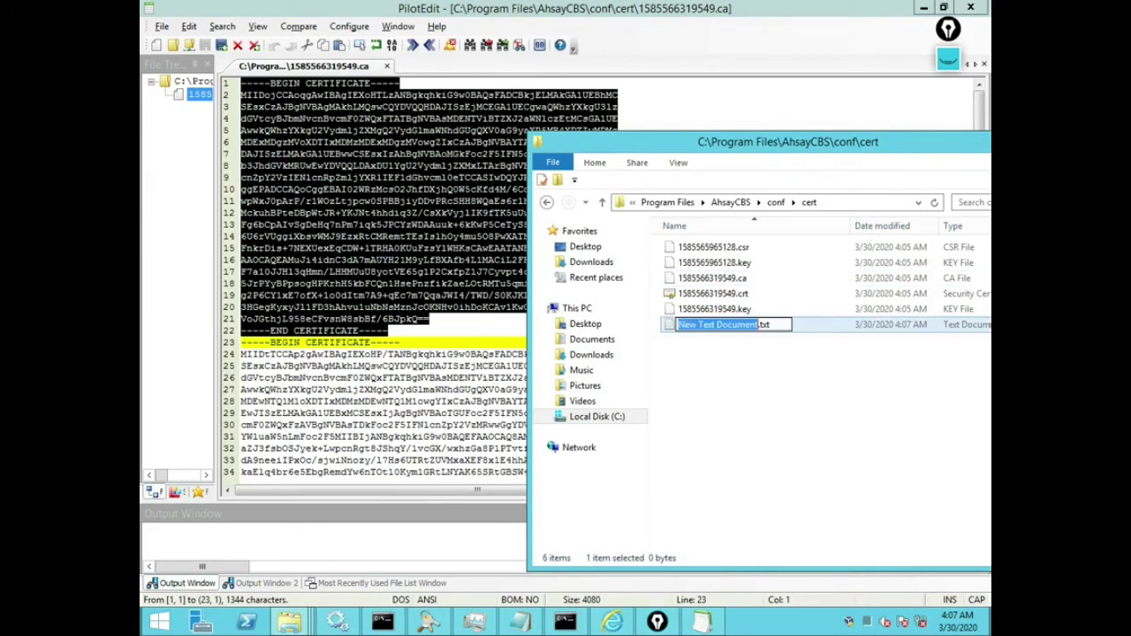
pyautogui.write('1')
pyautogui.write('.CRT')
pyautogui.press('Return')
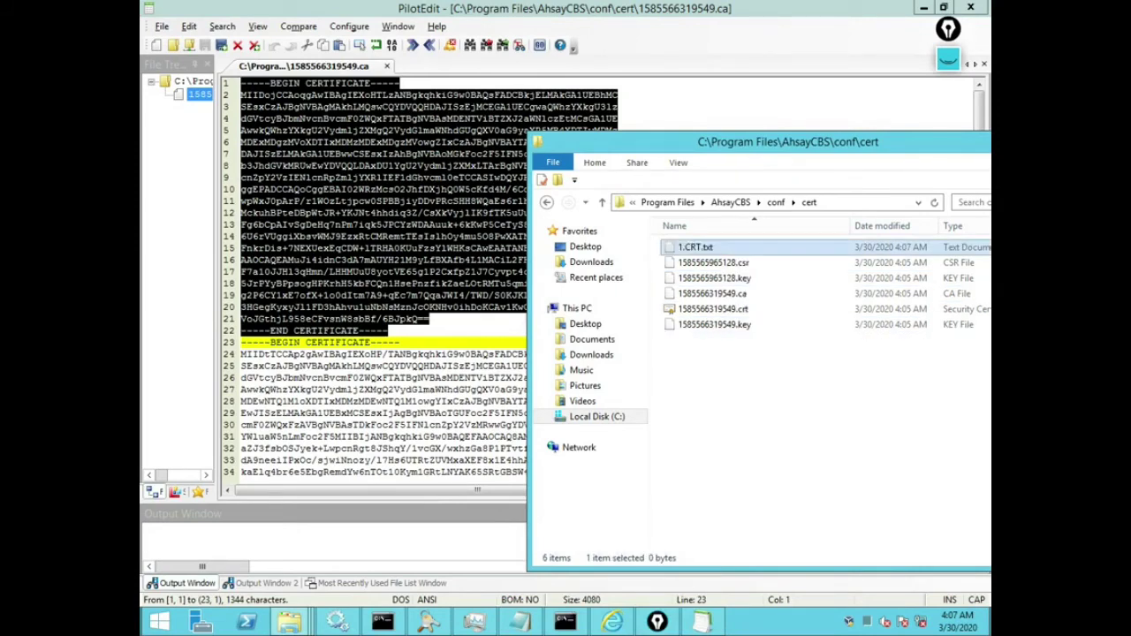
pyautogui.press('Return')
pyautogui.hotkey('ctrl', 'v')
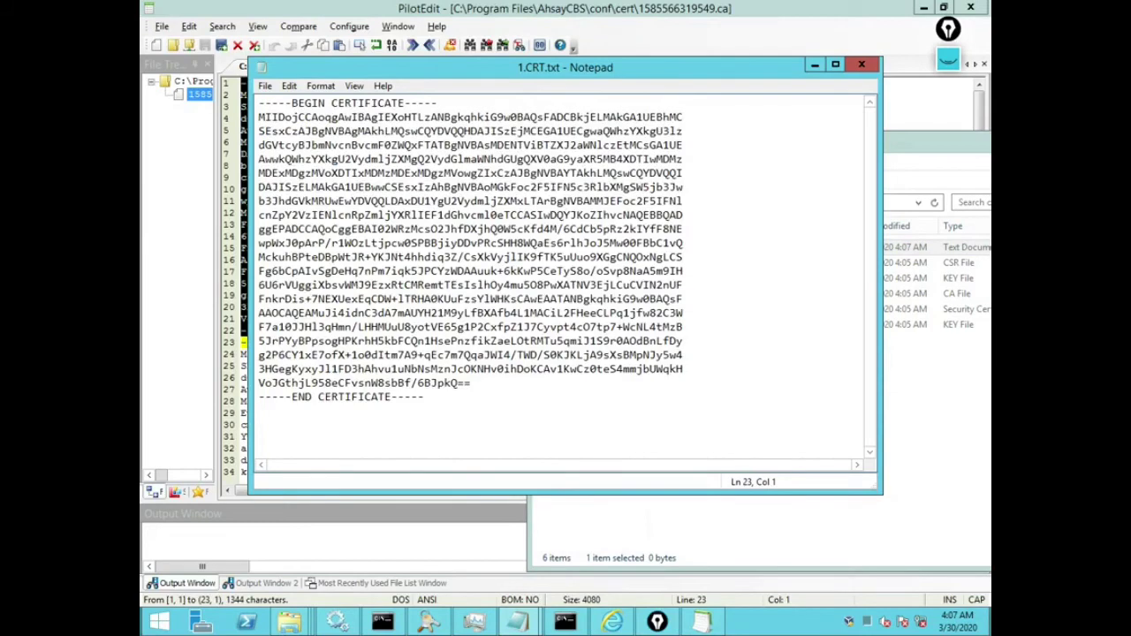
pyautogui.hotkey('ctrl', 's')
pyautogui.hotkey('alt', 'f')
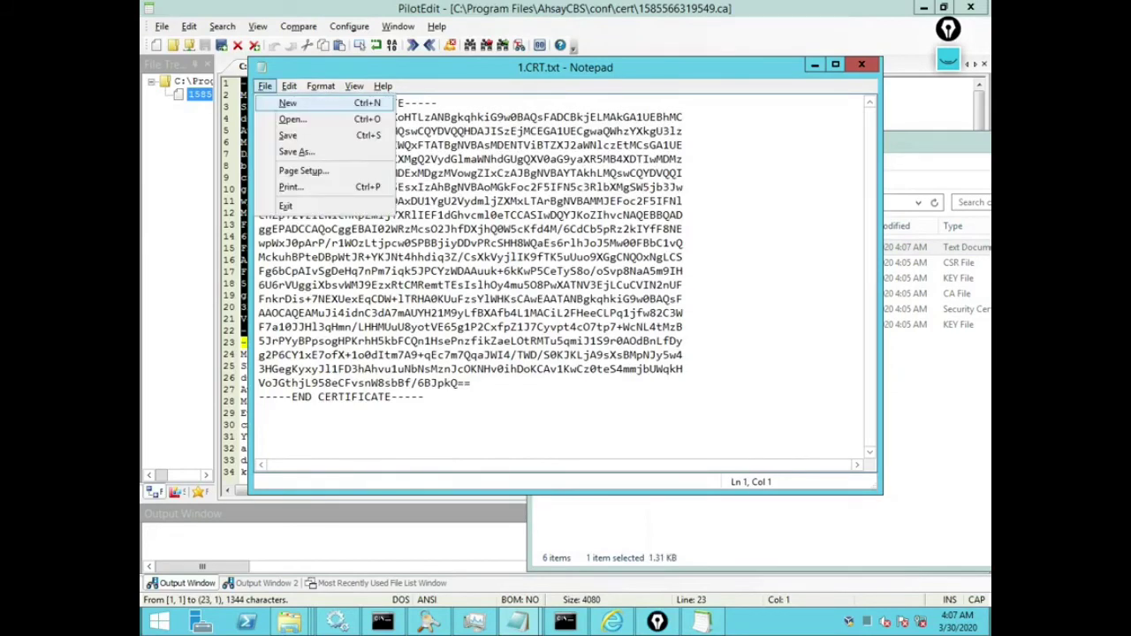
pyautogui.press('x')
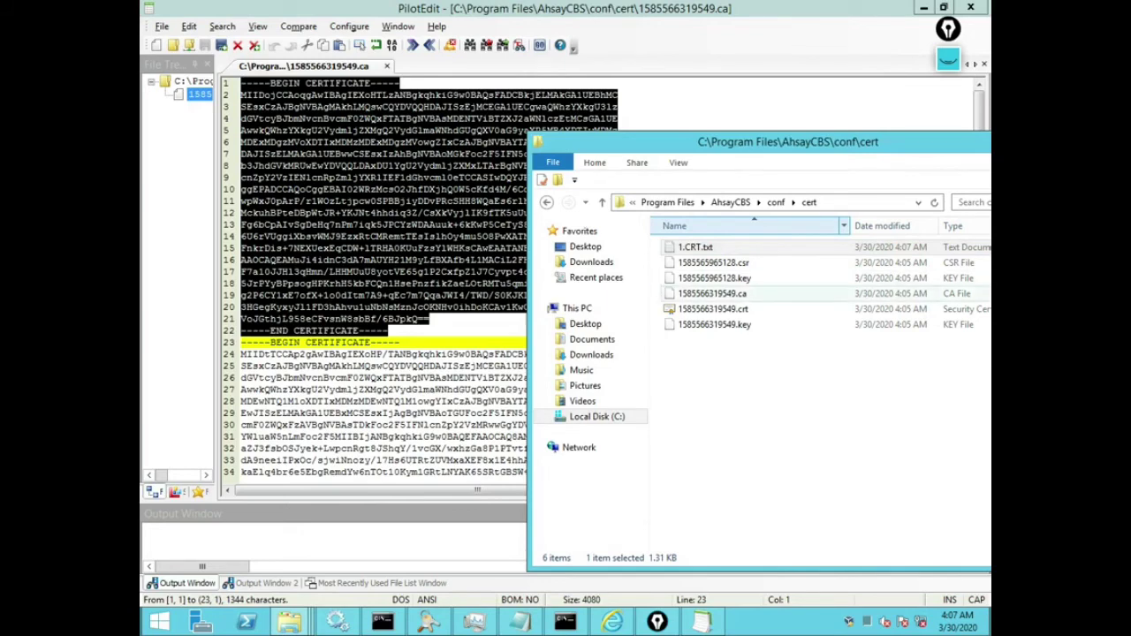
# Step: Select the second certificate block in PilotEdit, from line 23 through line 45
pyautogui.hotkey('alt', 'Tab')
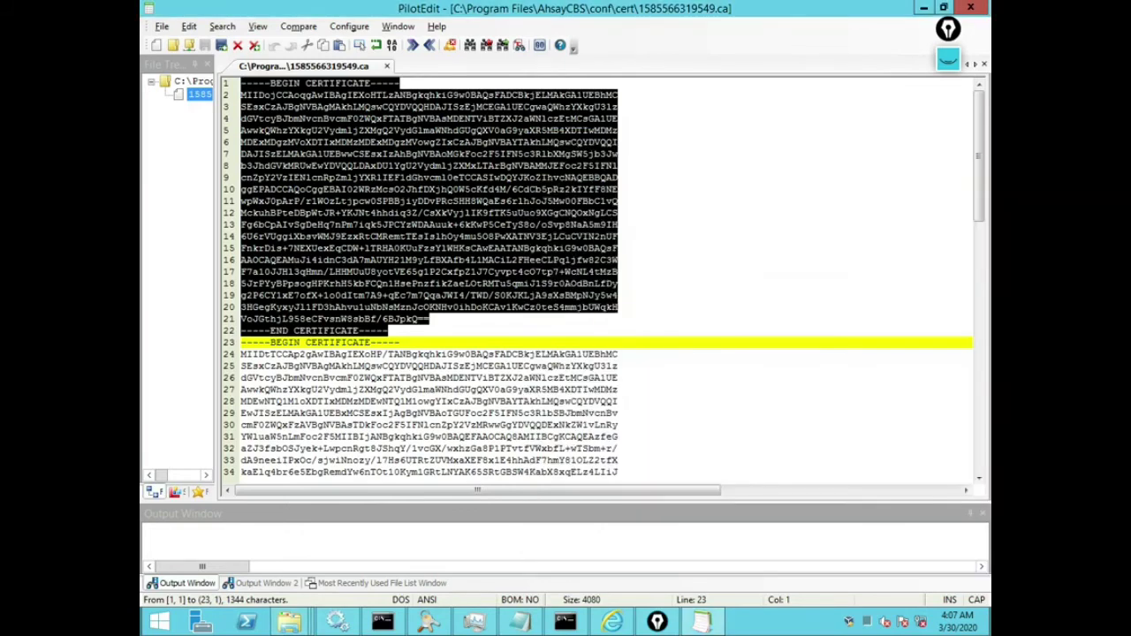
pyautogui.press('End')
pyautogui.press('Home')
pyautogui.hotkey('shift', 'Down')
pyautogui.hotkey('shift', 'Down')
pyautogui.hotkey('shift', 'Down')
pyautogui.hotkey('shift', 'Down')
pyautogui.hotkey('shift', 'Down')
pyautogui.hotkey('shift', 'Down')
pyautogui.hotkey('shift', 'Down')
pyautogui.hotkey('shift', 'Down')
pyautogui.hotkey('shift', 'Down')
pyautogui.hotkey('shift', 'Down')
pyautogui.hotkey('shift', 'Down')
pyautogui.hotkey('shift', 'Down')
pyautogui.hotkey('shift', 'Down')
pyautogui.hotkey('shift', 'Down')
pyautogui.hotkey('shift', 'Down')
pyautogui.hotkey('shift', 'Down')
pyautogui.hotkey('shift', 'Down')
pyautogui.hotkey('shift', 'Down')
pyautogui.hotkey('shift', 'Down')
pyautogui.hotkey('shift', 'Down')
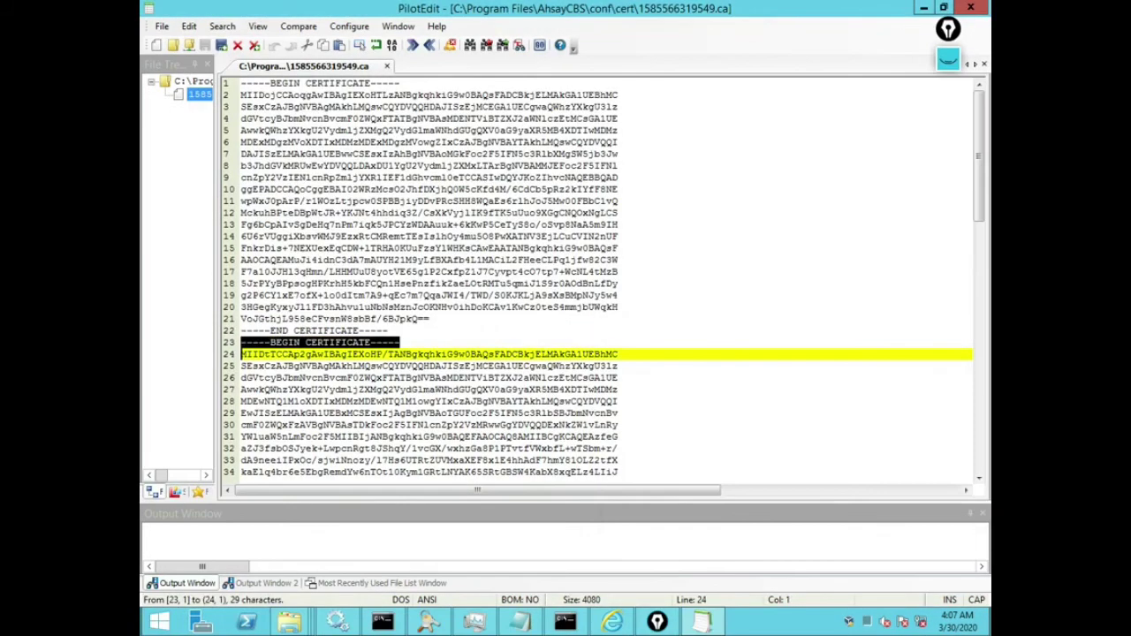
pyautogui.hotkey('shift', 'Down')
pyautogui.hotkey('shift', 'Down')
pyautogui.hotkey('shift', 'Up')
pyautogui.hotkey('shift', 'Up')
pyautogui.hotkey('shift', 'Up')
pyautogui.hotkey('shift', 'Up')
pyautogui.hotkey('shift', 'Up')
pyautogui.hotkey('shift', 'Up')
pyautogui.hotkey('shift', 'Up')
pyautogui.hotkey('shift', 'Up')
pyautogui.hotkey('shift', 'Up')
pyautogui.hotkey('shift', 'Up')
pyautogui.hotkey('shift', 'Up')
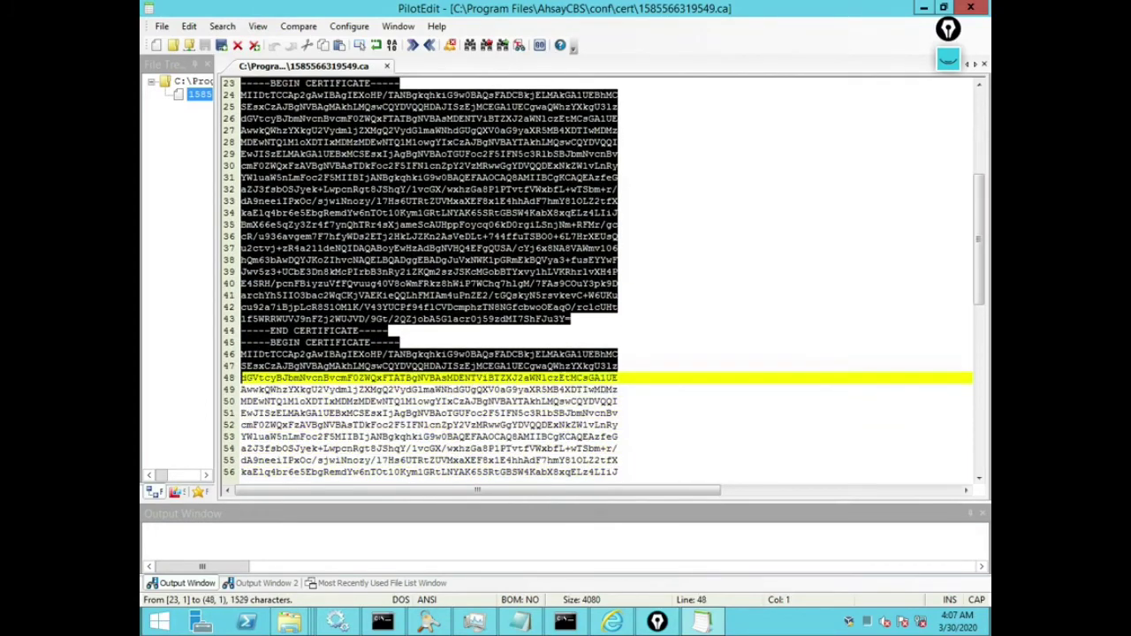
# Step: Create 2.CRT.txt in the cert folder containing the second certificate block
pyautogui.hotkey('alt', 'Tab')
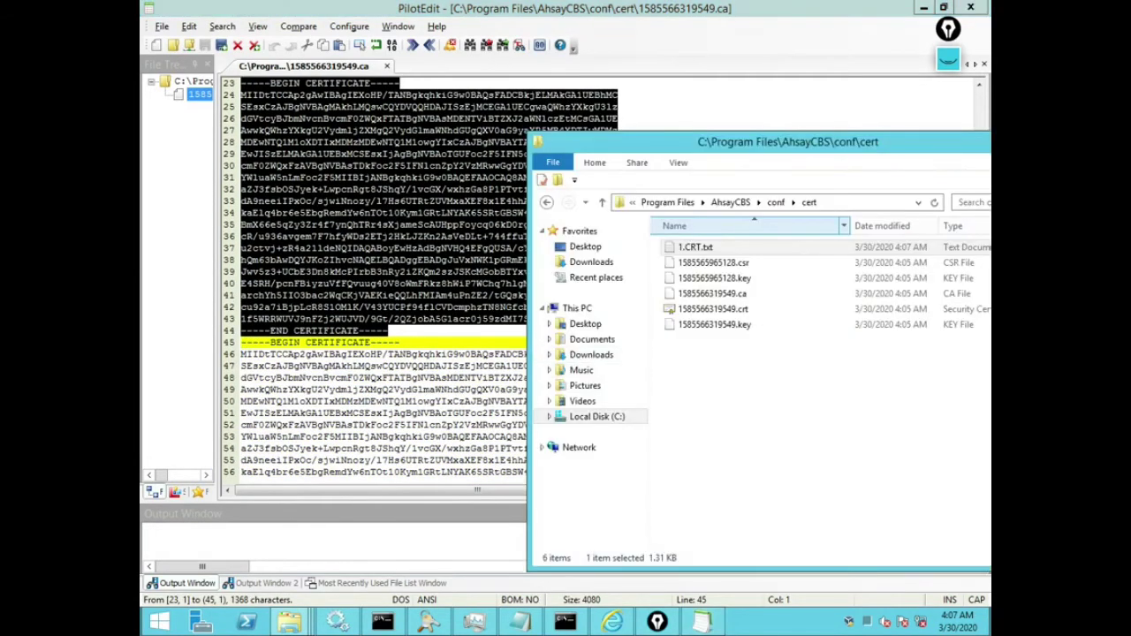
pyautogui.rightClick(763, 387)
pyautogui.moveTo(830, 554)
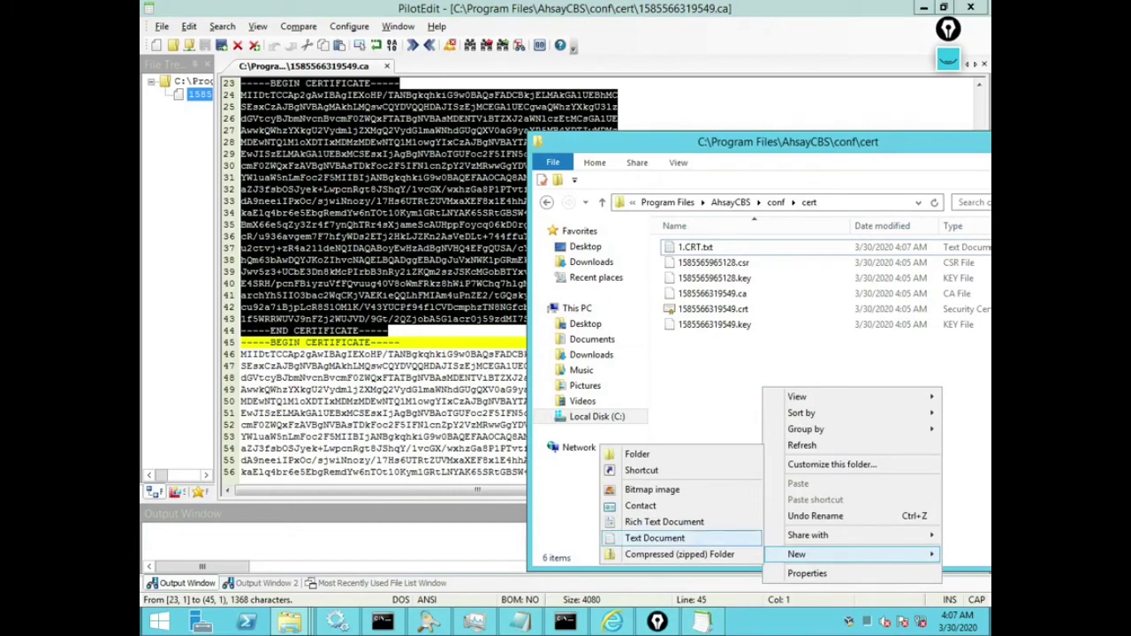
pyautogui.click(654, 538)
pyautogui.write('2.CRT')
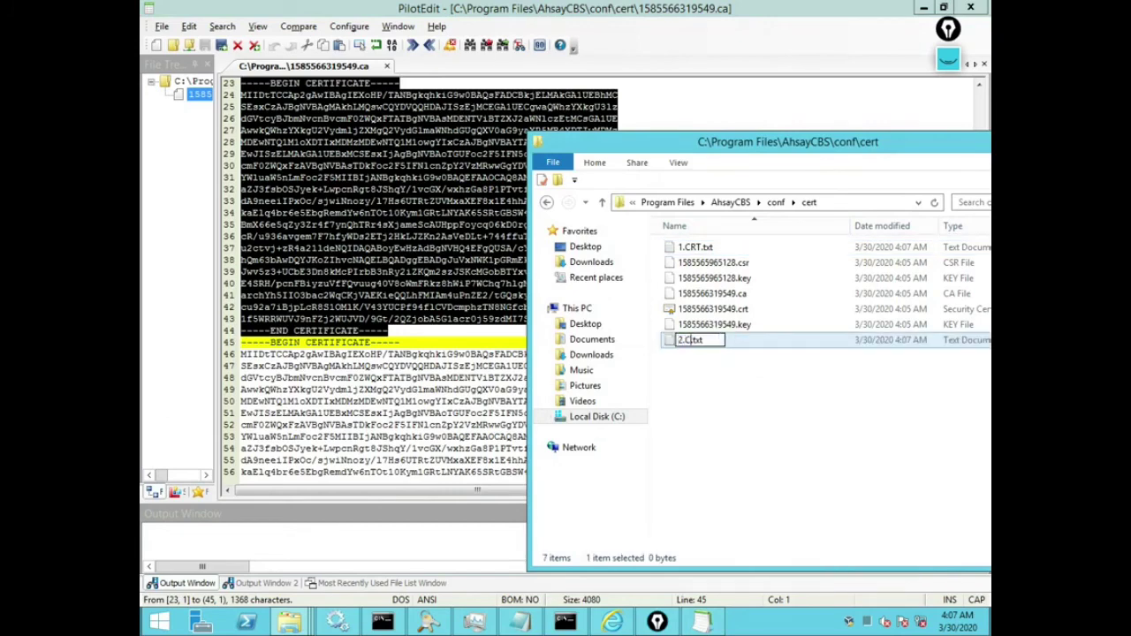
pyautogui.press('Return')
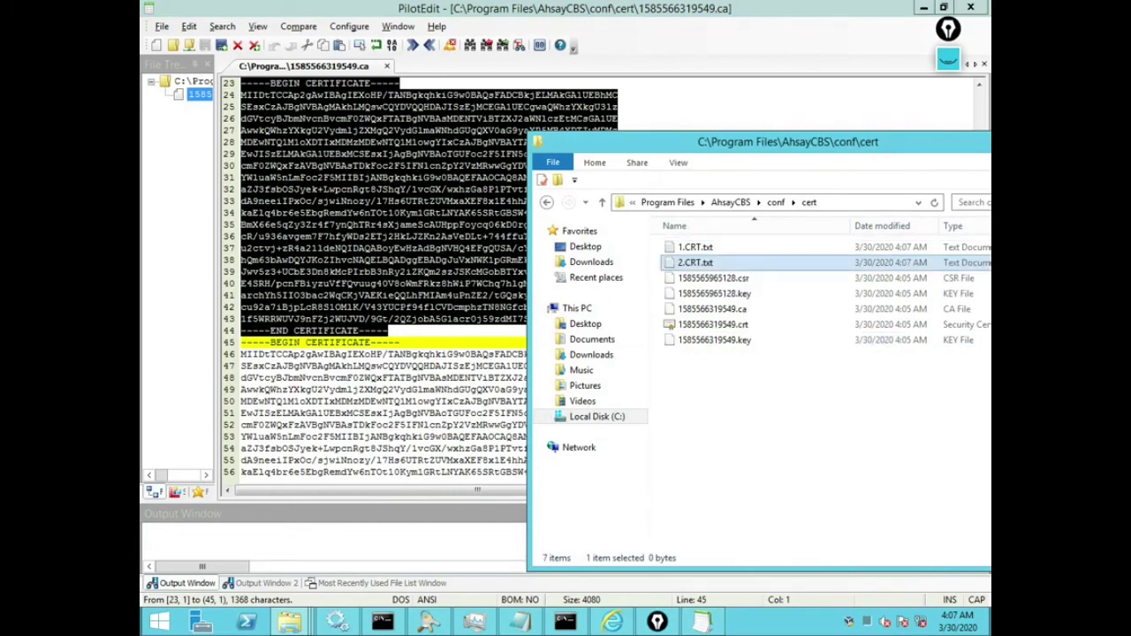
pyautogui.press('Return')
pyautogui.write('-----BEGIN CERTIFICATE----- MIIDtTCCAp2gAwIBAgIEXoHP/TANBgkqhkiG9w0BAQsFADCBkjELMAkGA1UEBhMC SEsxCzAJBgNVBAgMAkhLMQswCQYDVQQHDAJISzEjMCEGA1UECgwaQWhzYXkgU3lz dGVtcyBJbmNvcnBvcmF0ZWQxFTATBgNVBAsMDENTViBTZXJ2aWNlczEtMCsGA1UE AwwkQWhzYXkgU2VydmljZXMgQ2VydGlmaWNhdGUgQXV0aG9yaXR5MB4XDTIwMDMz MDEwNTQ1M1oXDTIxMDMzMDEwNTQ1M1owgYIxCzAJBgNVBAYTAkhLMQswCQYDVQQI EwJISzELMAkGA1UEBxMCSEsxIjAgBgNVBAoTGUFoc2F5IFN5c3RlbSBJbmNvcnBv cmF0ZWQxFzAVBgNVBAsTDkFoc2F5IFNlcnZpY2VzMRwwGgYDVQQDExNkZW1vLnRy YWluaW5nLmFoc2F5MIIBIjANBgkqhkiG9w0BAQEFAAOCAQ8AMIIBCgKCAQEAzfeG aZJ3fsbOSJyek+LwpcnRgt8JShqY/1vcGX/wxhzGa8P1PTvtfVWxbfL+wTSbm+r/ dA9neeiIPxOc/sjwiNnozy/l7Hs6UTRtZUVMxaXEF8x1E4hhAdF7hmY81OLZ2tfX kaElq4br6e5EbgRemdYw6nTOt10Kym1GRtLNYAK65SRtGBSW4KabX8xqELz4LIiJ BmX66e5qZy3Zr4f7ynQhTRr4sXjameScAUHppFoycq06kD0rgiLSnjNm+RFMr/gc cR/u936avgem7F7hfyWDs2ETj2HkLJZKn2AsVeDLt+744ffuTSBO0+6L7HrXEUsQ u2ctvj+zR4a21ldeNQIDAQABoyEwHzAdBgNVHQ4EFgQUSA/cYj6x8NA8VAWmv106 hQm63bAwDQYJKoZIhvcNAQELBQADggEBADgJuVxNWK1pGRmEkBQVya3+fusEYYwF Jwv5z3+UCbE3Dn8kMcPIrbB3nRy2iZKQm2szJSKcMGobBTYxvy1hLVKRhrlvXH4P E4SRH/pcnFBiyzuVfFQvuug40V8oWmFRkz8hWiP7WChq7hlgM/7FAs9COuY3pk9D archYh5IIO3bac2WqCKjVAEKieQQLhFMIAm4uPnZE2/tGQskyN5rsvkevC+W6UKu cu92a7iBjpLcR8S1OMlK/V43YUCPf94flCVDcmphzTN8NGfcbwoOEaqO/rclcUHt 1f5WRRWUVJ9nFZj2WUJVD/9Gt/2QZjobA5G1acr0j59zdMI7ShFJu3Y= -----END CERTIFICATE-----')
pyautogui.hotkey('ctrl', 's')
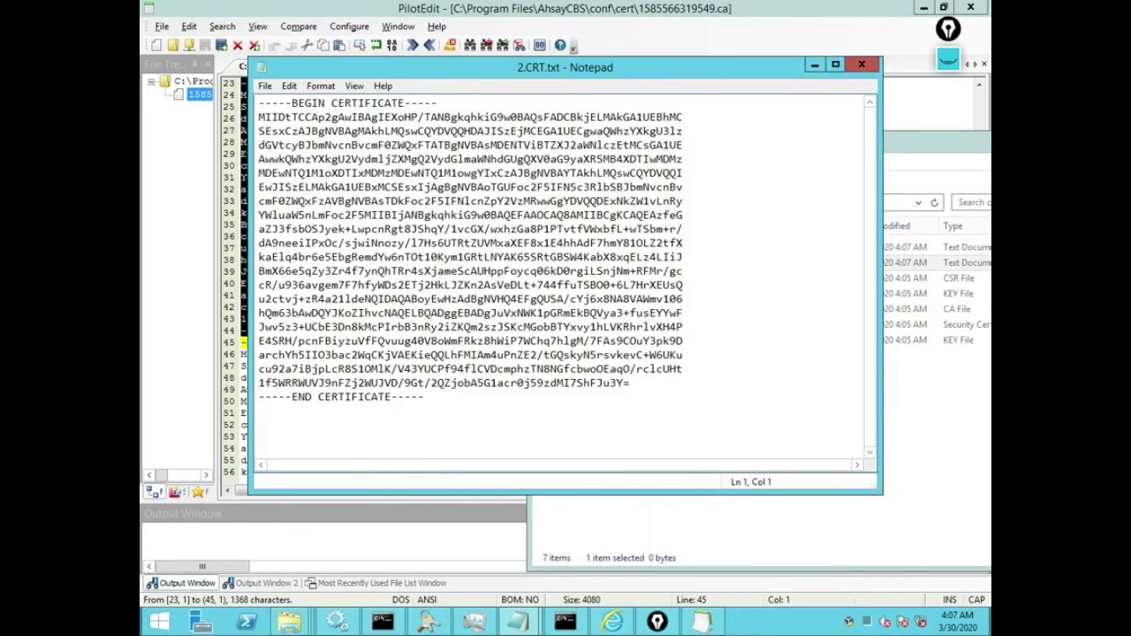
pyautogui.hotkey('alt', 'F4')
# Step: Select the third certificate block through line 67 and save it into a new 3.CRT.txt
pyautogui.click(241, 342)
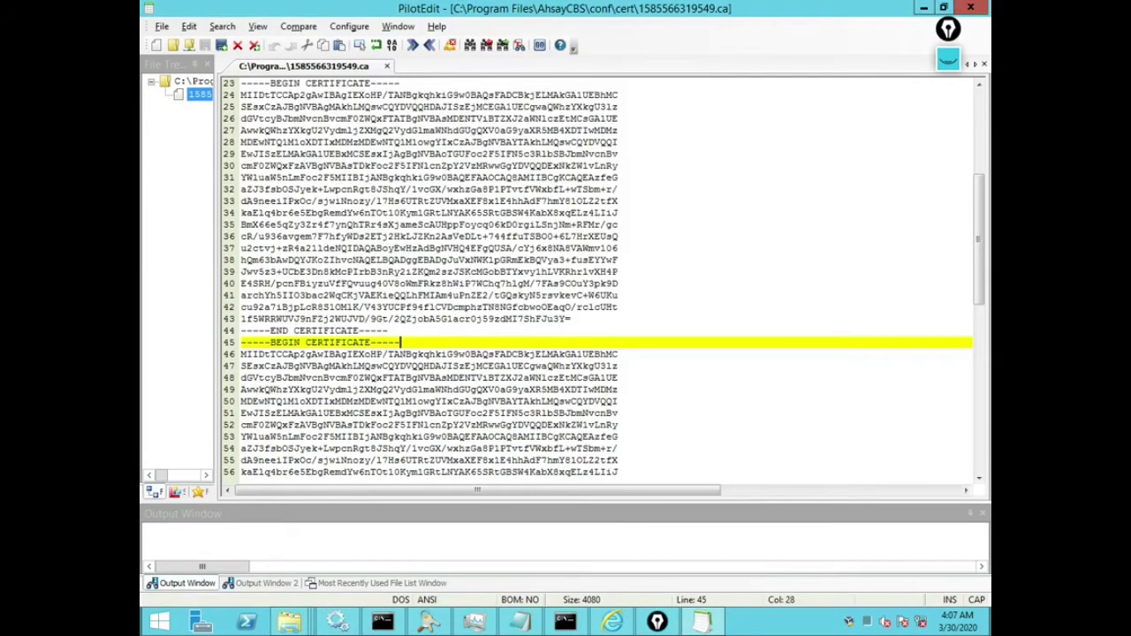
pyautogui.hotkey('shift', 'Down')
pyautogui.hotkey('shift', 'Down')
pyautogui.hotkey('shift', 'Down')
pyautogui.hotkey('shift', 'Down')
pyautogui.hotkey('shift', 'Down')
pyautogui.hotkey('shift', 'Down')
pyautogui.hotkey('shift', 'Down')
pyautogui.hotkey('shift', 'Down')
pyautogui.hotkey('shift', 'Down')
pyautogui.hotkey('shift', 'Down')
pyautogui.hotkey('shift', 'Down')
pyautogui.hotkey('shift', 'Down')
pyautogui.hotkey('shift', 'Down')
pyautogui.hotkey('shift', 'Down')
pyautogui.hotkey('shift', 'Down')
pyautogui.hotkey('shift', 'Down')
pyautogui.hotkey('shift', 'Down')
pyautogui.hotkey('shift', 'Down')
pyautogui.hotkey('shift', 'Down')
pyautogui.hotkey('shift', 'Down')
pyautogui.hotkey('shift', 'Down')
pyautogui.hotkey('shift', 'Down')
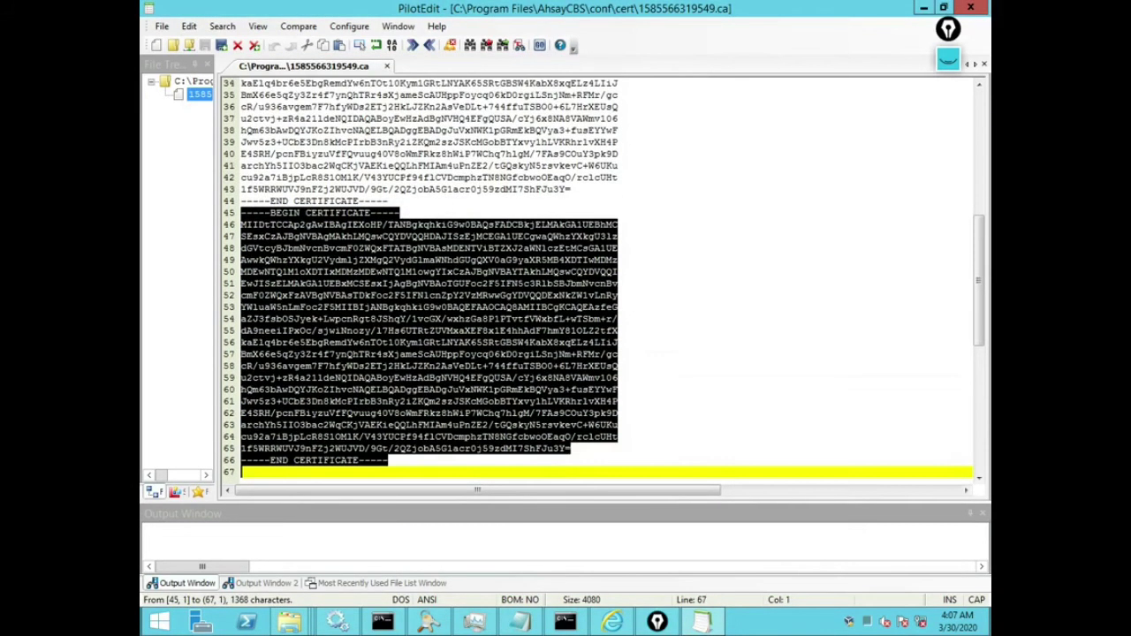
pyautogui.hotkey('alt', 'Tab')
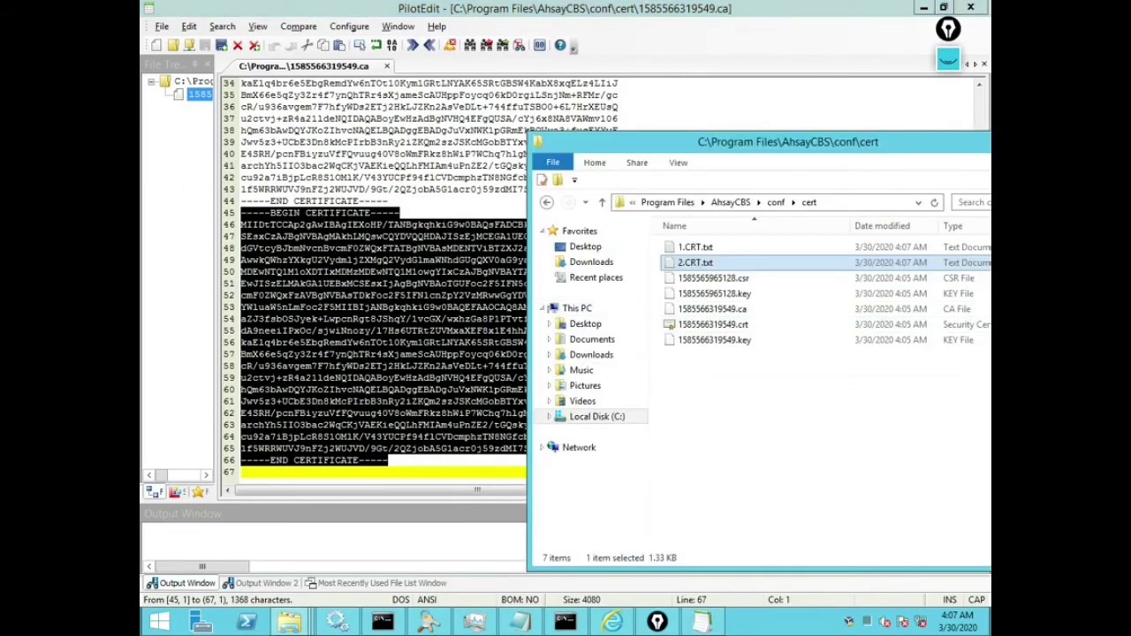
pyautogui.rightClick(736, 373)
pyautogui.moveTo(778, 542)
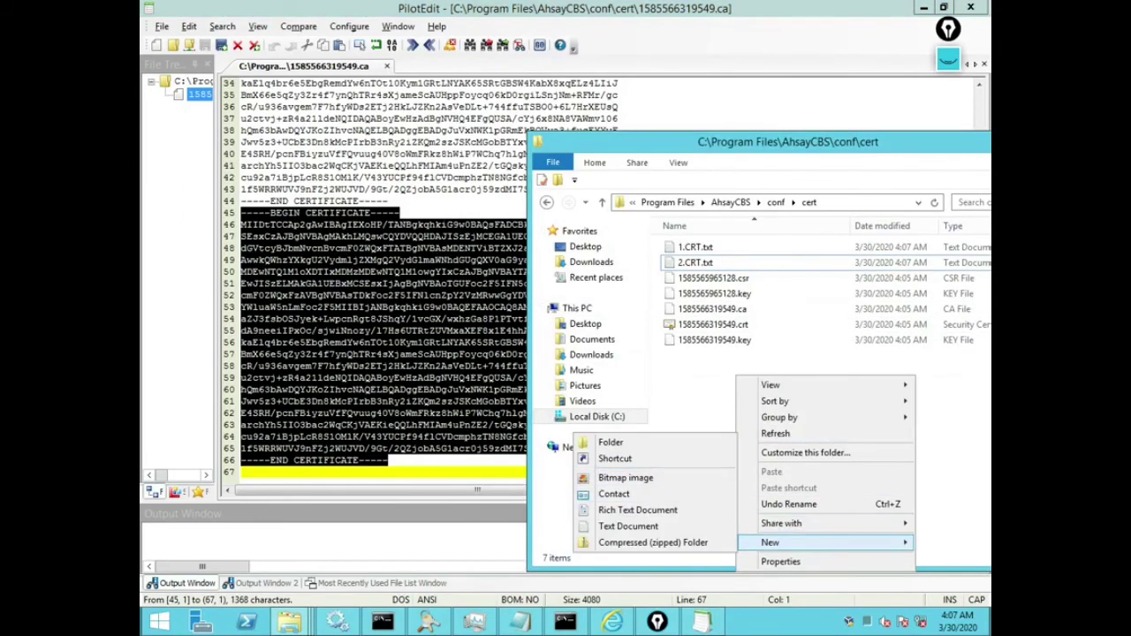
pyautogui.click(628, 526)
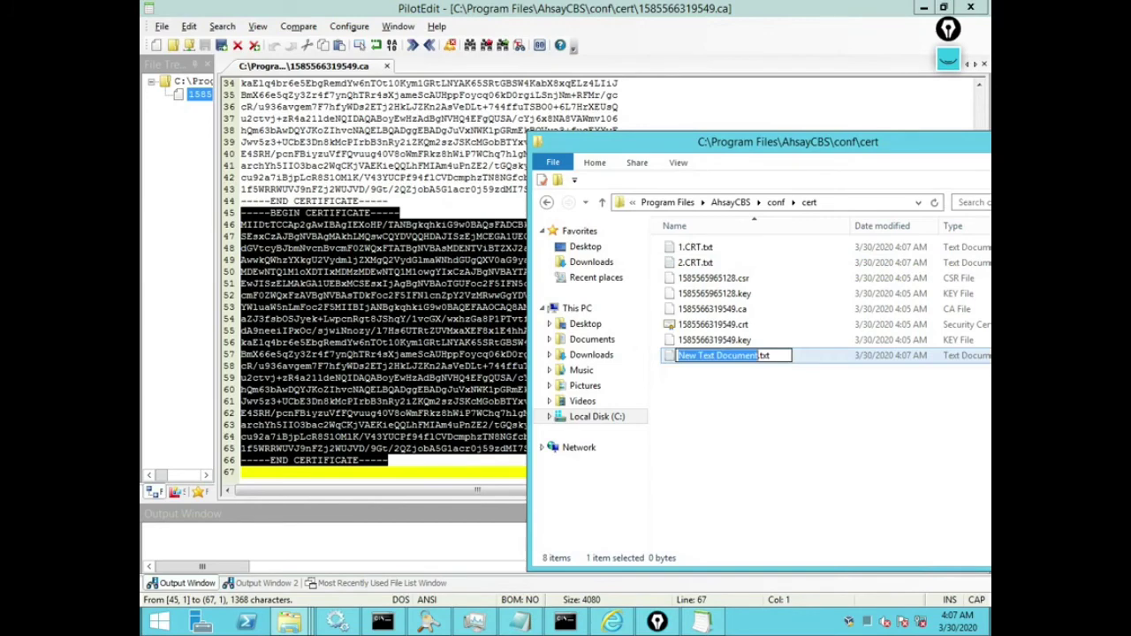
pyautogui.write('3.CT')
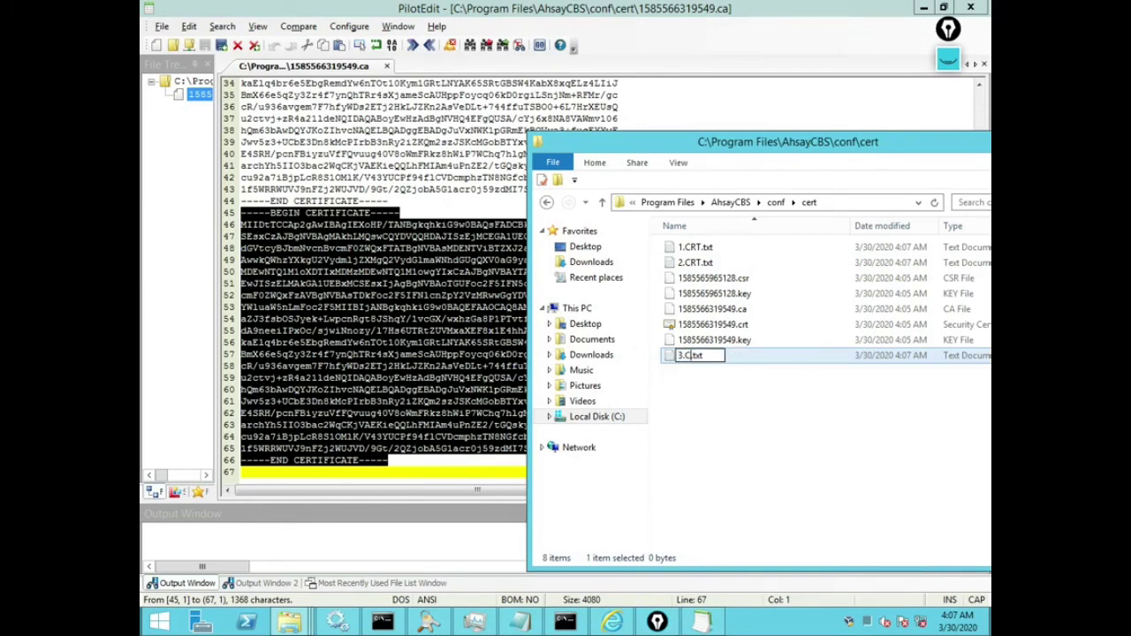
pyautogui.press('Left')
pyautogui.write('R')
pyautogui.press('Return')
pyautogui.press('Return')
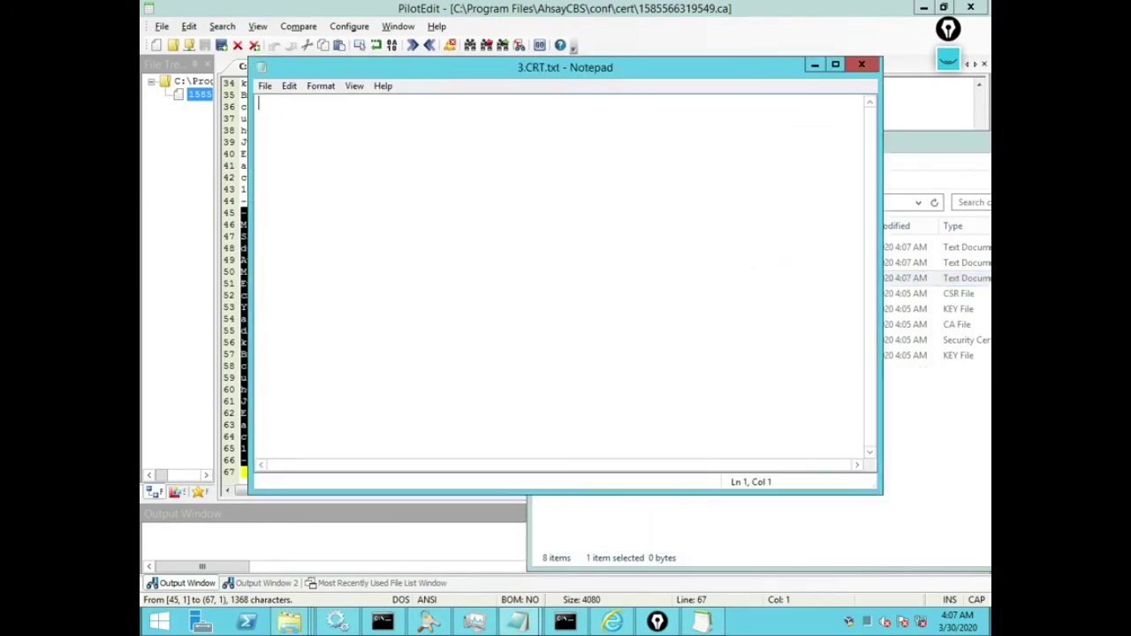
pyautogui.write('-----BEGIN CERTIFICATE----- MIIDtTCCAp2gAwIBAgIEXoHP/TANBgkqhkiG9w0BAQsFADCBkjELMAkGA1UEBhMC SEsxCzAJBgNVBAgMAkhLMQswCQYDVQQHDAJISzEjMCEGA1UECgwaQWhzYXkgU3lz dGVtcyBJbmNvcnBvcmF0ZWQxFTATBgNVBAsMDENTViBTZXJ2aWNlczEtMCsGA1UE AwwkQWhzYXkgU2VydmljZXMgQ2VydGlmaWNhdGUgQXV0aG9yaXR5MB4XDTIwMDMz MDEwNTQ1M1oXDTIxMDMzMDEwNTQ1M1owgYIxCzAJBgNVBAYTAkhLMQswCQYDVQQI EwJISzELMAkGA1UEBxMCSEsxIjAgBgNVBAoTGUFoc2F5IFN5c3RlbSBJbmNvcnBv cmF0ZWQxFzAVBgNVBAsTDkFoc2F5IFNlcnZpY2VzMRwwGgYDVQQDExNkZW1vLnRy YWluaW5nLmFoc2F5MIIBIjANBgkqhkiG9w0BAQEFAAOCAQ8AMIIBCgKCAQEAzfeG aZJ3fsbOSJyek+LwpcnRgt8JShqY/1vcGX/wxhzGa8P1PTvtfVWxbfL+wTSbm+r/ dA9neeiIPxOc/sjwiNnozy/l7Hs6UTRtZUVMxaXEF8x1E4hhAdF7hmY81OLZ2tfX kaElq4br6e5EbgRemdYw6nTOt10Kym1GRtLNYAK65SRtGBSW4KabX8xqELz4LIiJ BmX66e5qZy3Zr4f7ynQhTRr4sXjameScAUHppFoycq06kD0rgiLSnjNm+RFMr/gc cR/u936avgem7F7hfyWDs2ETj2HkLJZKn2AsVeDLt+744ffuTSBO0+6L7HrXEUsQ u2ctvj+zR4a21ldeNQIDAQABoyEwHzAdBgNVHQ4EFgQUSA/cYj6x8NA8VAWmv106 hQm63bAwDQYJKoZIhvcNAQELBQADggEBADgJuVxNWK1pGRmEkBQVya3+fusEYYwF Jwv5z3+UCbE3Dn8kMcPIrbB3nRy2iZKQm2szJSKcMGobBTYxvy1hLVKRhrlvXH4P E4SRH/pcnFBiyzuVfFQvuug40V8oWmFRkz8hWiP7WChq7hlgM/7FAs9COuY3pk9D archYh5IIO3bac2WqCKjVAEKieQQLhFMIAm4uPnZE2/tGQskyN5rsvkevC+W6UKu cu92a7iBjpLcR8S1OMlK/V43YUCPf94flCVDcmphzTN8NGfcbwoOEaqO/rclcUHt 1f5WRRWUVJ9nFZj2WUJVD/9Gt/2QZjobA5G1acr0j59zdMI7ShFJu3Y= -----END CERTIFICATE-----')
pyautogui.hotkey('alt', 'f')
pyautogui.press('x')
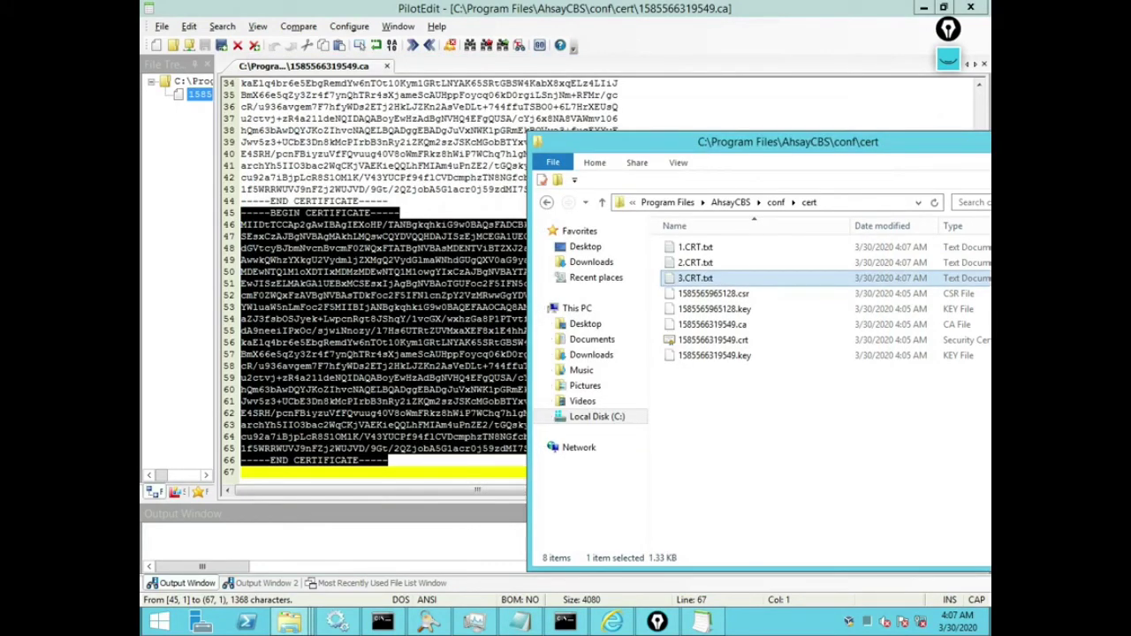
# Step: Strip the .txt extension from 1.CRT.txt, 2.CRT.txt and 3.CRT.txt, confirming each warning
pyautogui.click(695, 247)
pyautogui.press('F2')
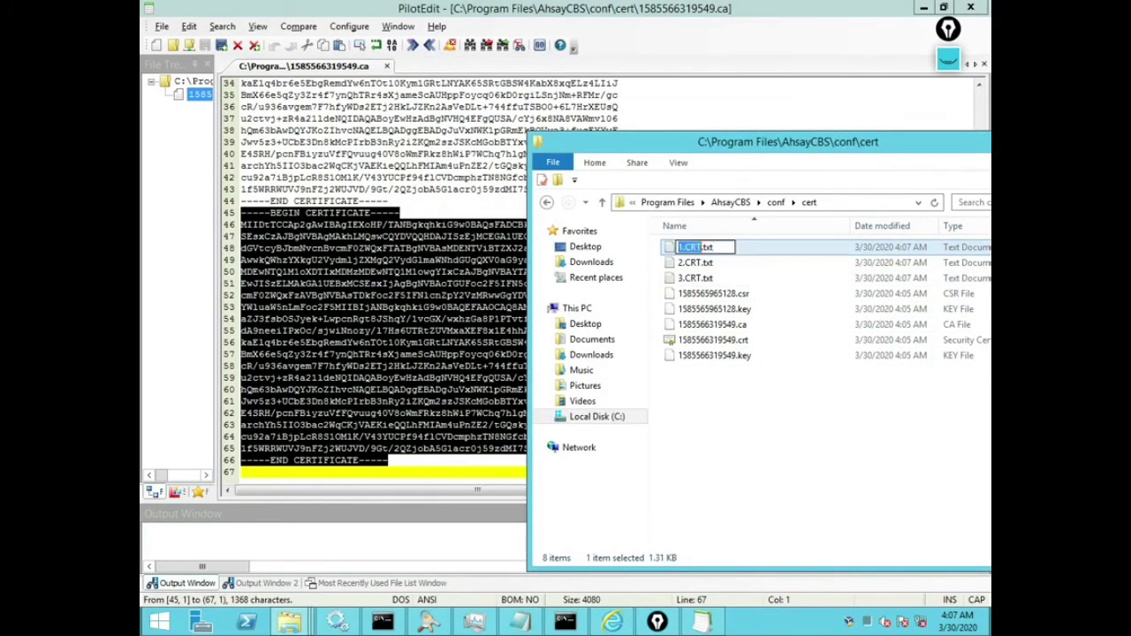
pyautogui.press('End')
pyautogui.press('BackSpace')
pyautogui.press('BackSpace')
pyautogui.press('BackSpace')
pyautogui.press('BackSpace')
pyautogui.press('Return')
pyautogui.press('Return')
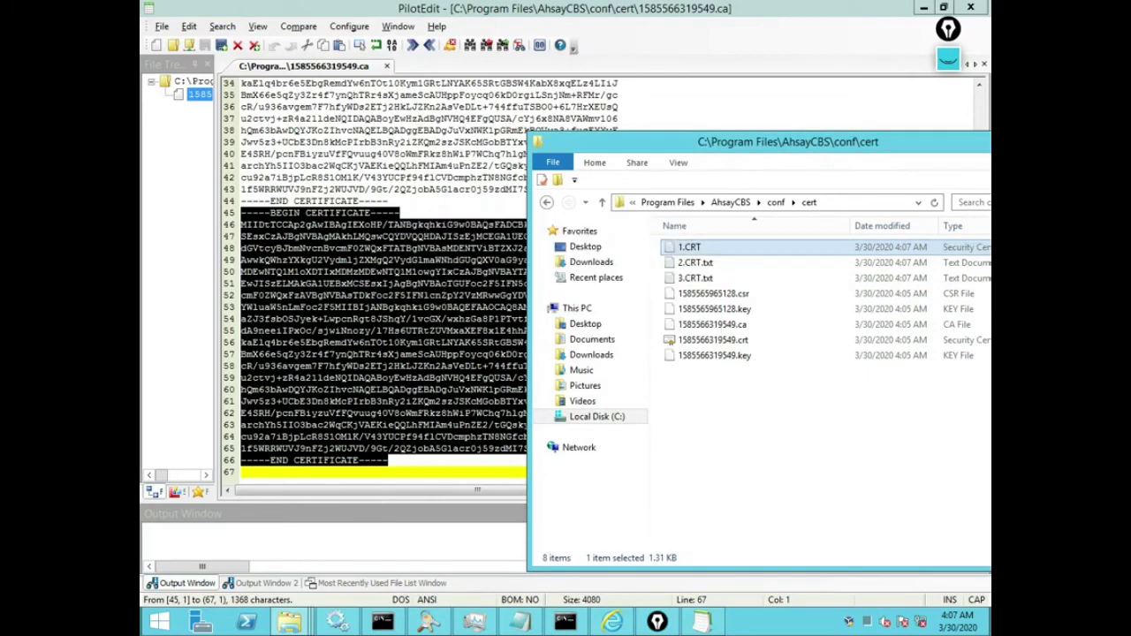
pyautogui.click(696, 262)
pyautogui.press('F2')
pyautogui.press('End')
pyautogui.press('BackSpace')
pyautogui.press('BackSpace')
pyautogui.press('BackSpace')
pyautogui.press('BackSpace')
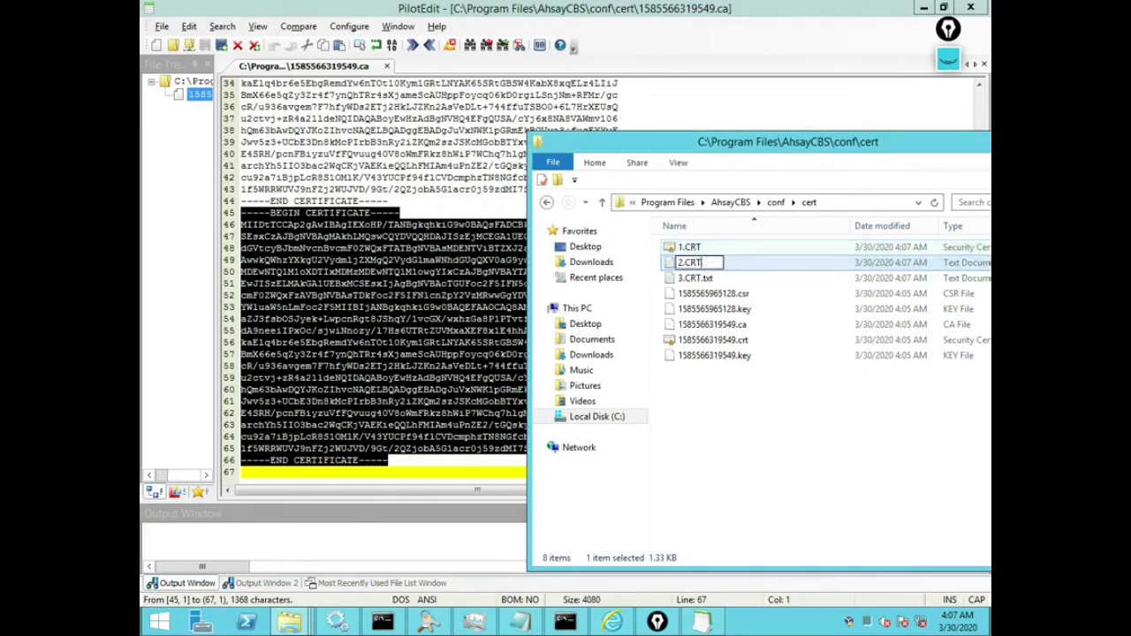
pyautogui.press('Return')
pyautogui.press('Return')
pyautogui.click(696, 278)
pyautogui.press('F2')
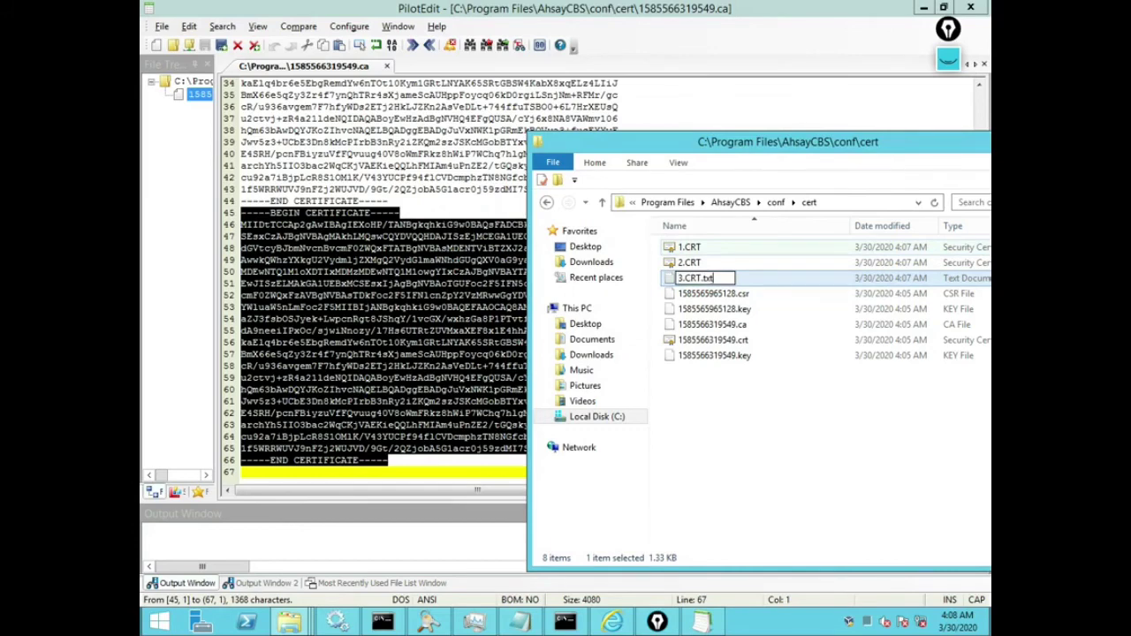
pyautogui.press('End')
pyautogui.press('BackSpace')
pyautogui.press('BackSpace')
pyautogui.press('BackSpace')
pyautogui.press('BackSpace')
pyautogui.press('Return')
pyautogui.press('Return')
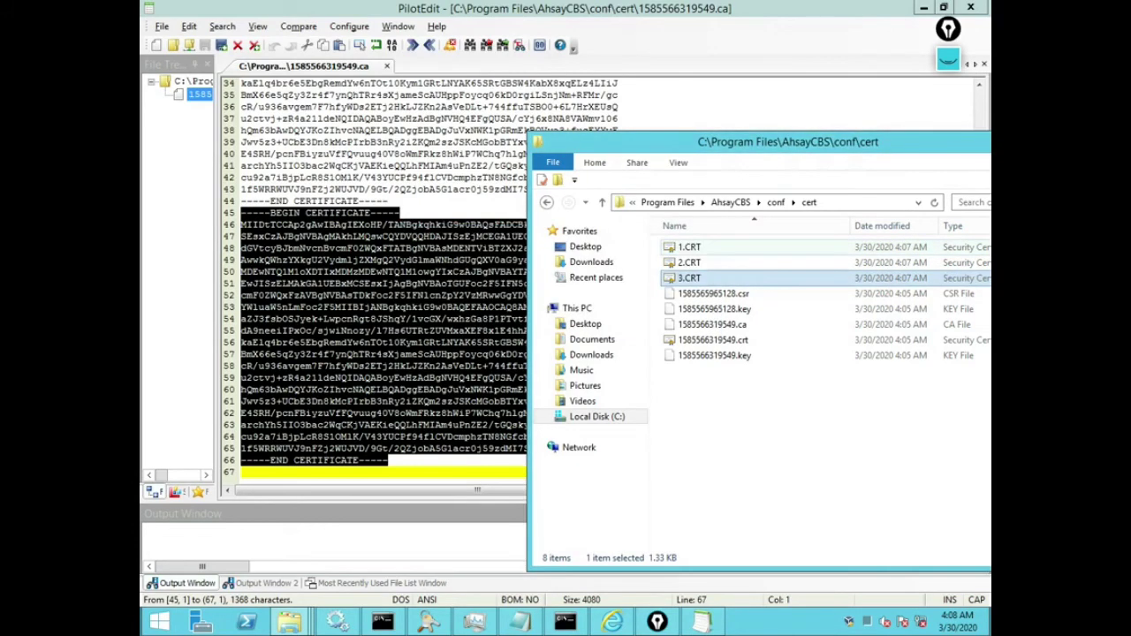
# Step: Inspect 1.CRT's certificate details and rename the file to 1ca.CRT
pyautogui.rightClick(698, 249)
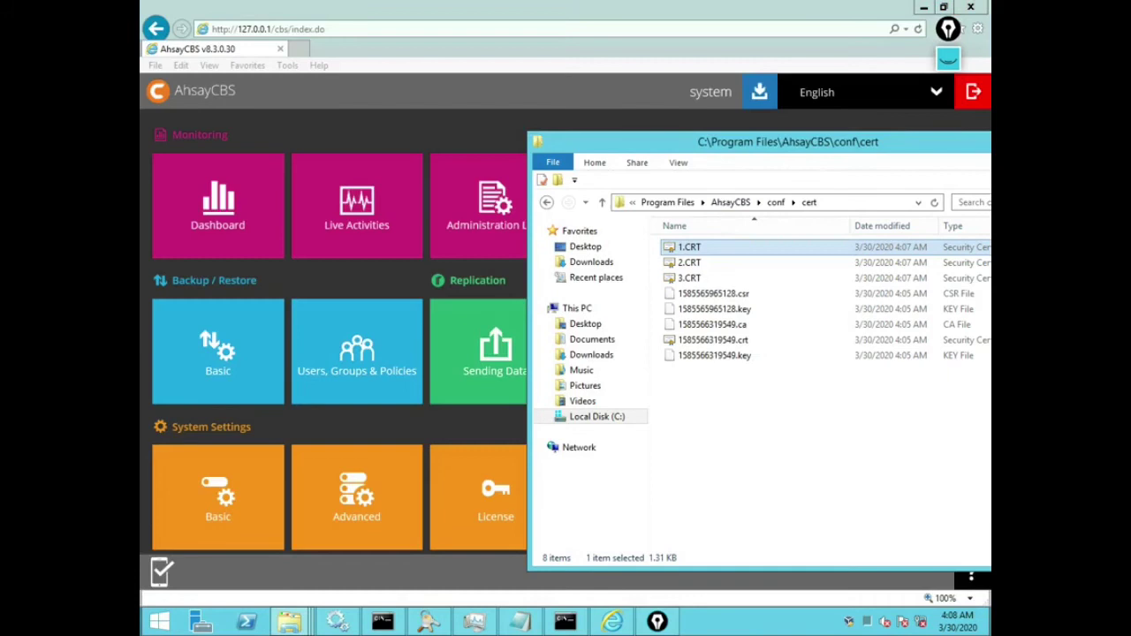
pyautogui.rightClick(696, 248)
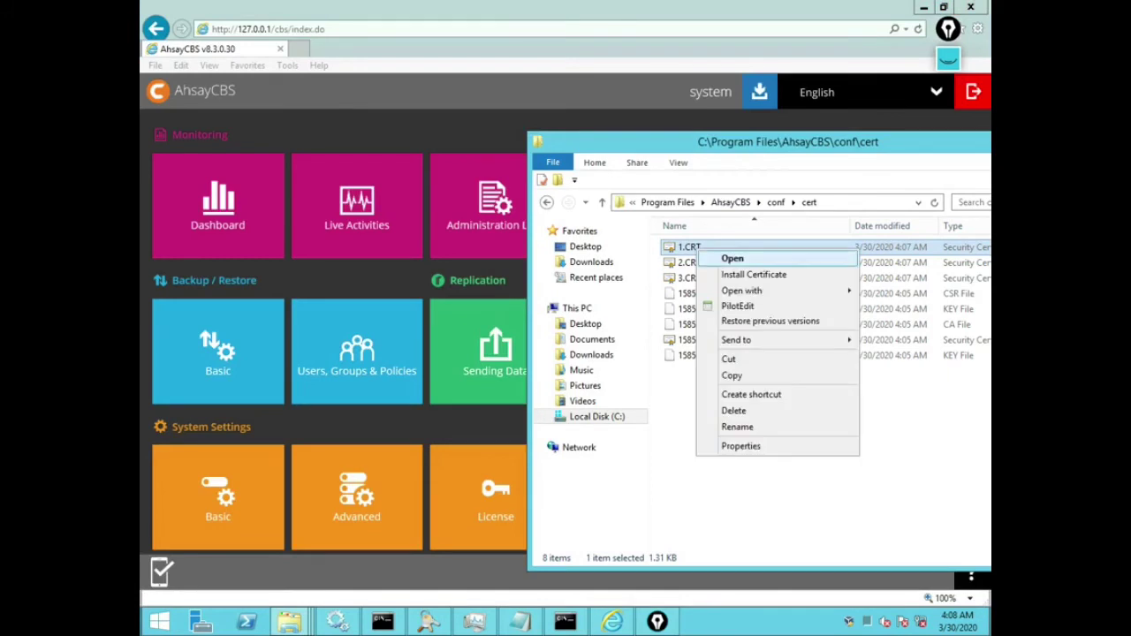
pyautogui.click(733, 259)
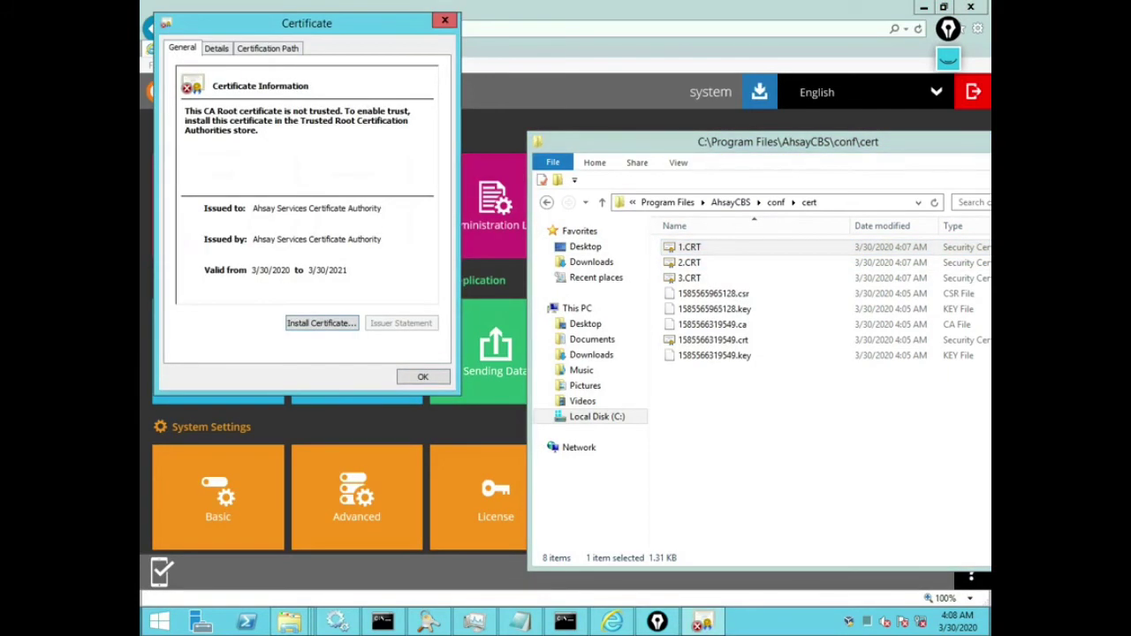
pyautogui.click(689, 248)
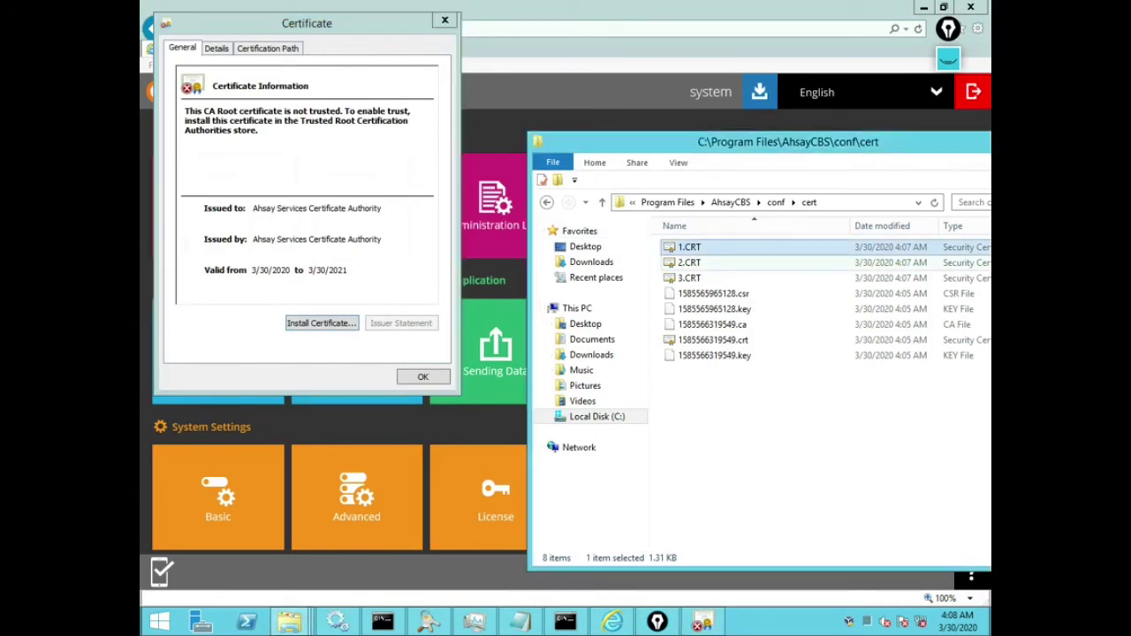
pyautogui.write('ca')
pyautogui.press('Return')
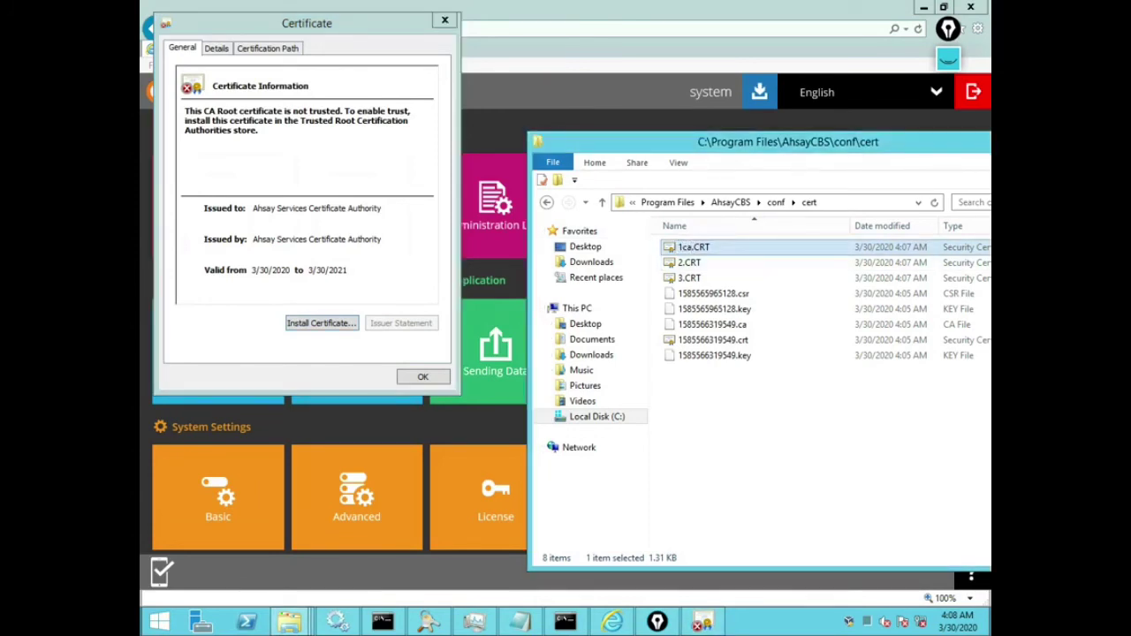
pyautogui.click(444, 19)
# Step: Review the 2.CRT and 3.CRT certificate details, then select 1585566319549.ca for opening
pyautogui.click(688, 262)
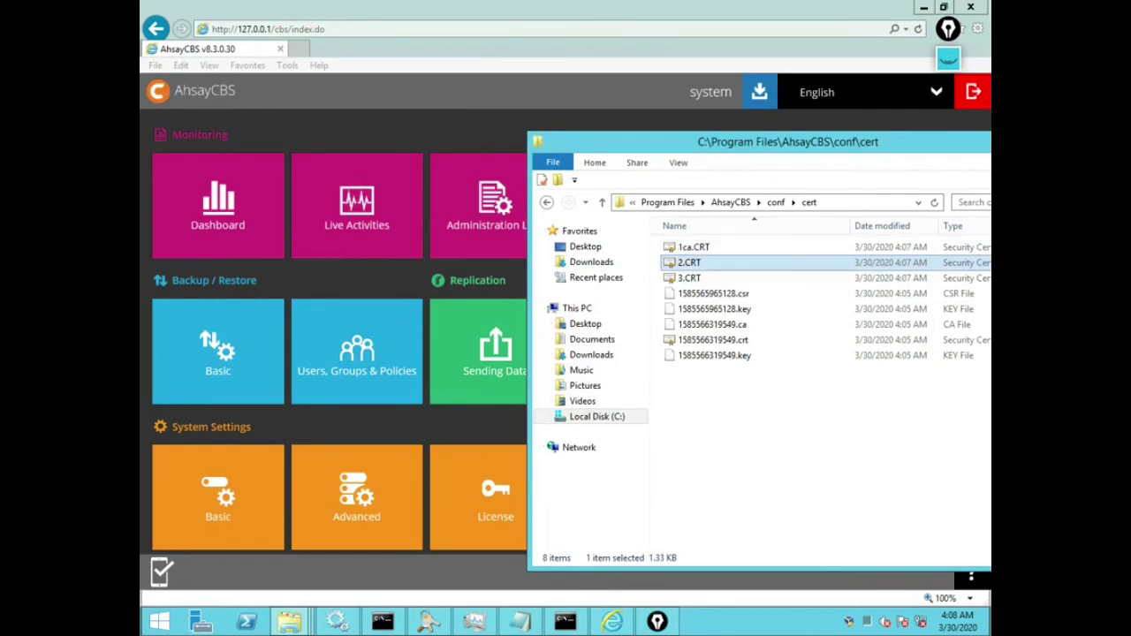
pyautogui.rightClick(686, 264)
pyautogui.click(721, 271)
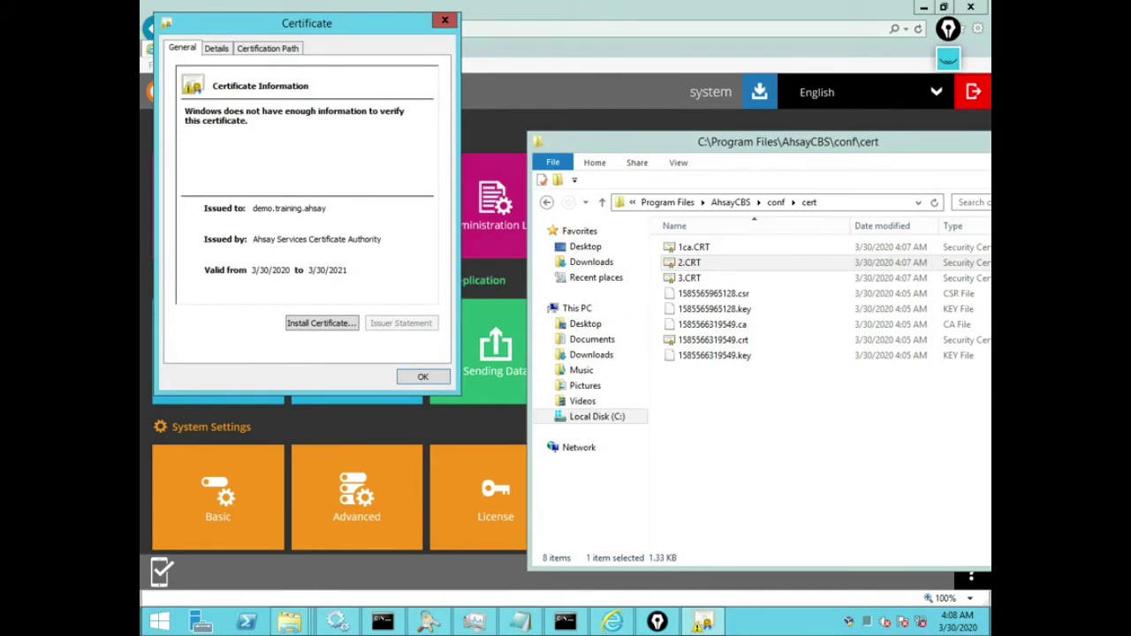
pyautogui.click(947, 58)
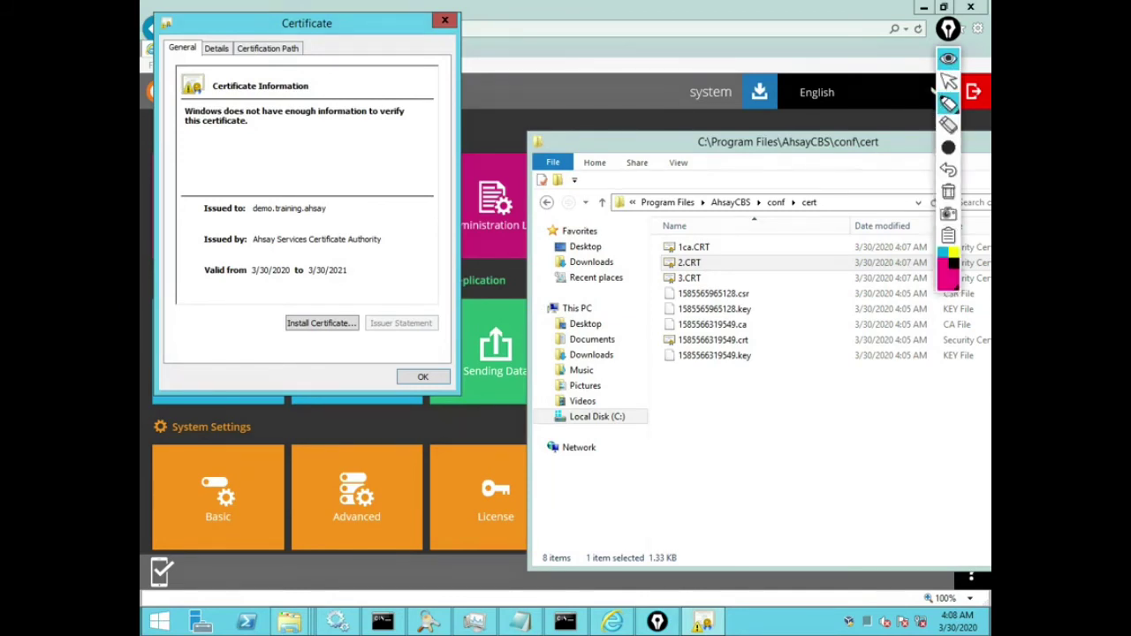
pyautogui.moveTo(191, 208); pyautogui.dragTo(341, 208)
pyautogui.click(954, 253)
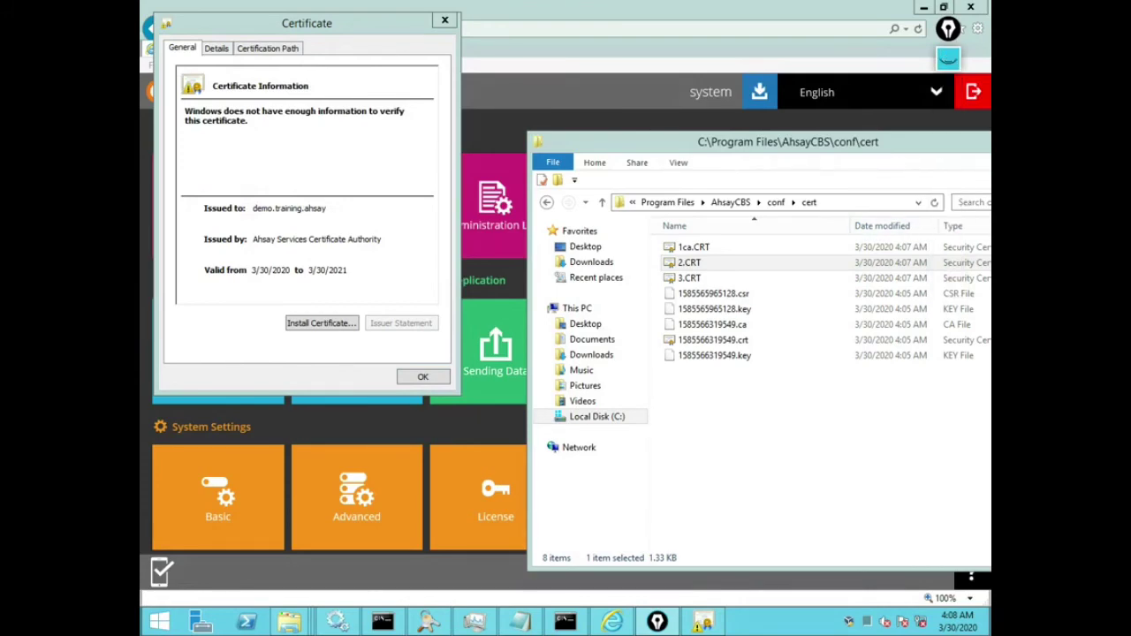
pyautogui.press('Escape')
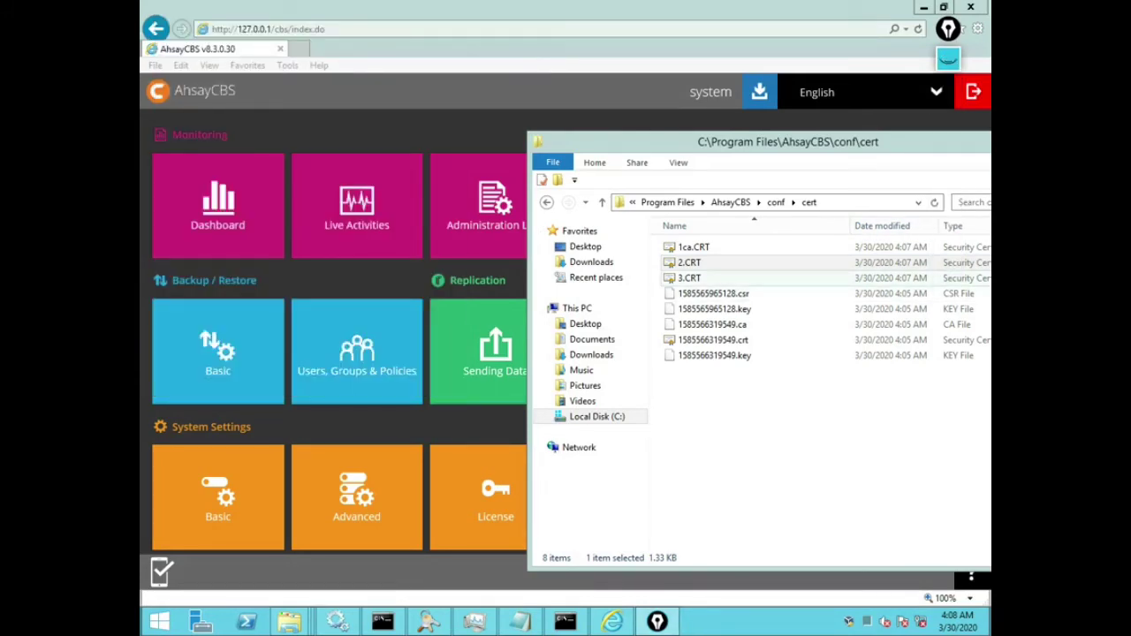
pyautogui.doubleClick(689, 277)
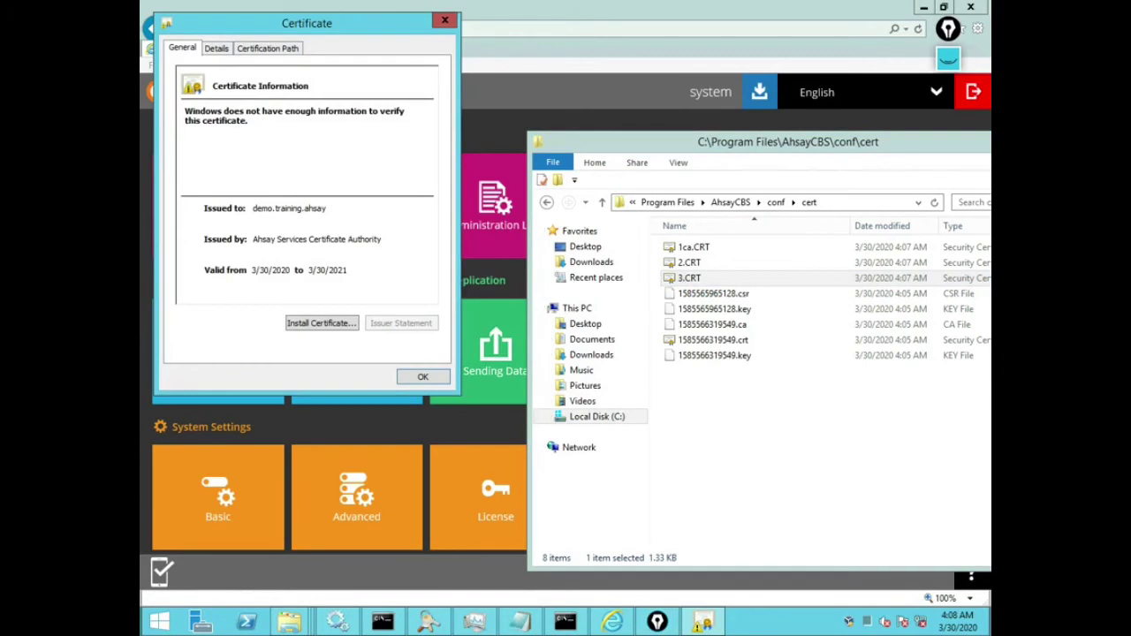
pyautogui.press('Escape')
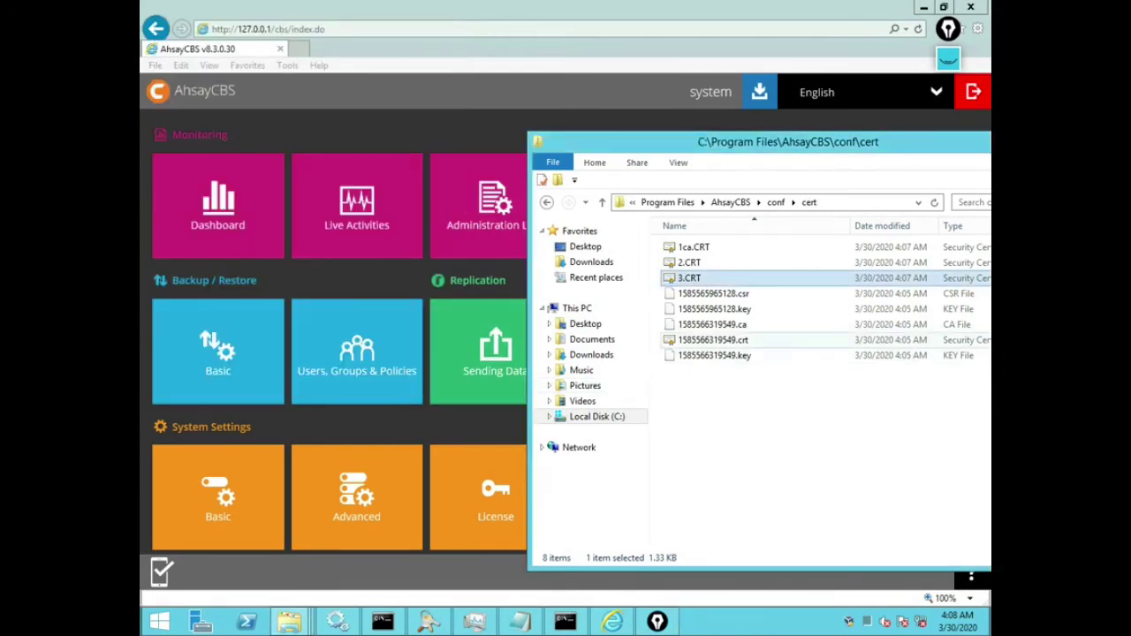
pyautogui.click(707, 324)
pyautogui.rightClick(728, 324)
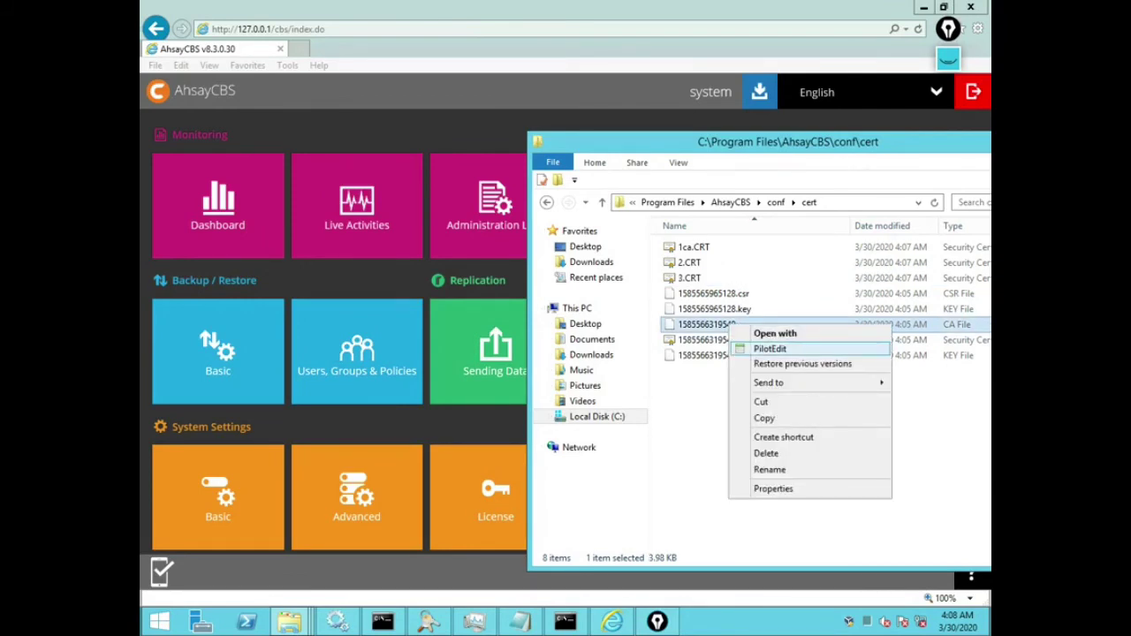
# Step: Open 1585566319549.ca in PilotEdit and cut everything from line 23 to the end
pyautogui.click(769, 349)
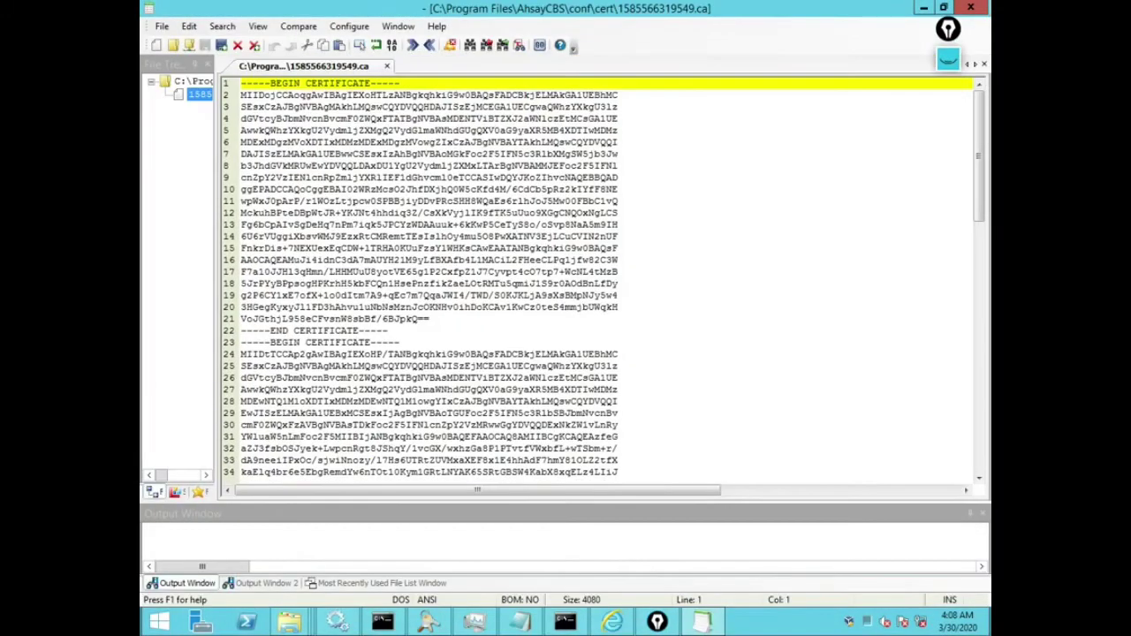
pyautogui.click(242, 342)
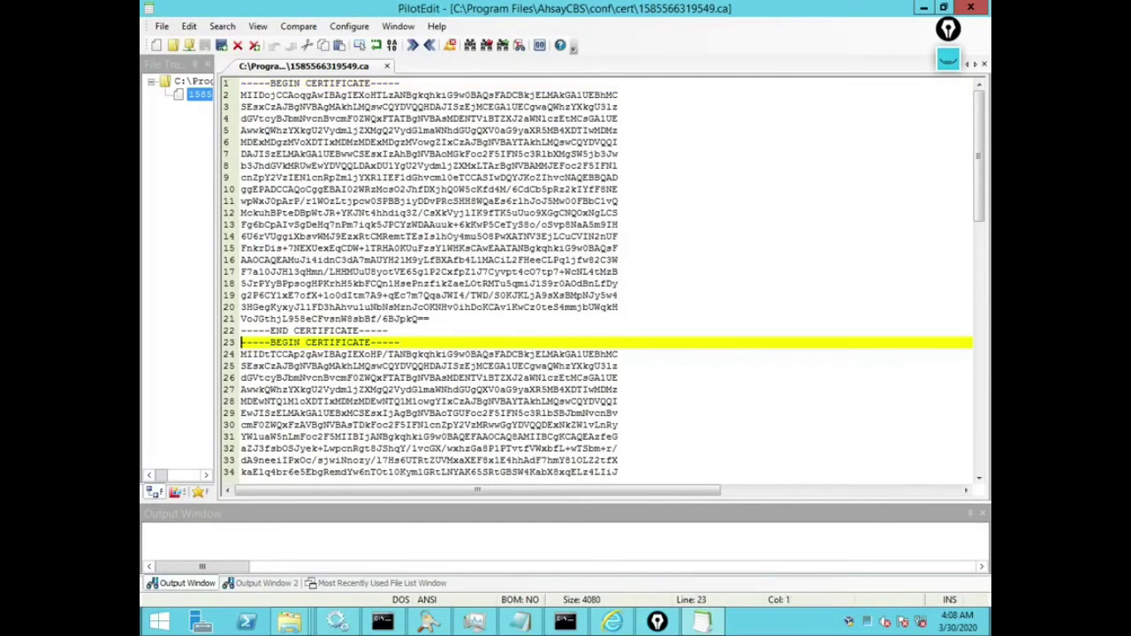
pyautogui.hotkey('shift', 'Down')
pyautogui.hotkey('shift', 'Down')
pyautogui.hotkey('shift', 'Down')
pyautogui.hotkey('shift', 'Down')
pyautogui.hotkey('shift', 'Down')
pyautogui.hotkey('shift', 'Down')
pyautogui.hotkey('shift', 'Down')
pyautogui.hotkey('shift', 'Down')
pyautogui.hotkey('shift', 'Down')
pyautogui.hotkey('shift', 'Down')
pyautogui.hotkey('shift', 'Down')
pyautogui.hotkey('shift', 'Down')
pyautogui.hotkey('shift', 'Down')
pyautogui.hotkey('shift', 'Down')
pyautogui.hotkey('shift', 'Down')
pyautogui.hotkey('shift', 'Down')
pyautogui.hotkey('shift', 'Down')
pyautogui.hotkey('shift', 'Down')
pyautogui.hotkey('shift', 'Down')
pyautogui.hotkey('shift', 'Down')
pyautogui.hotkey('shift', 'Down')
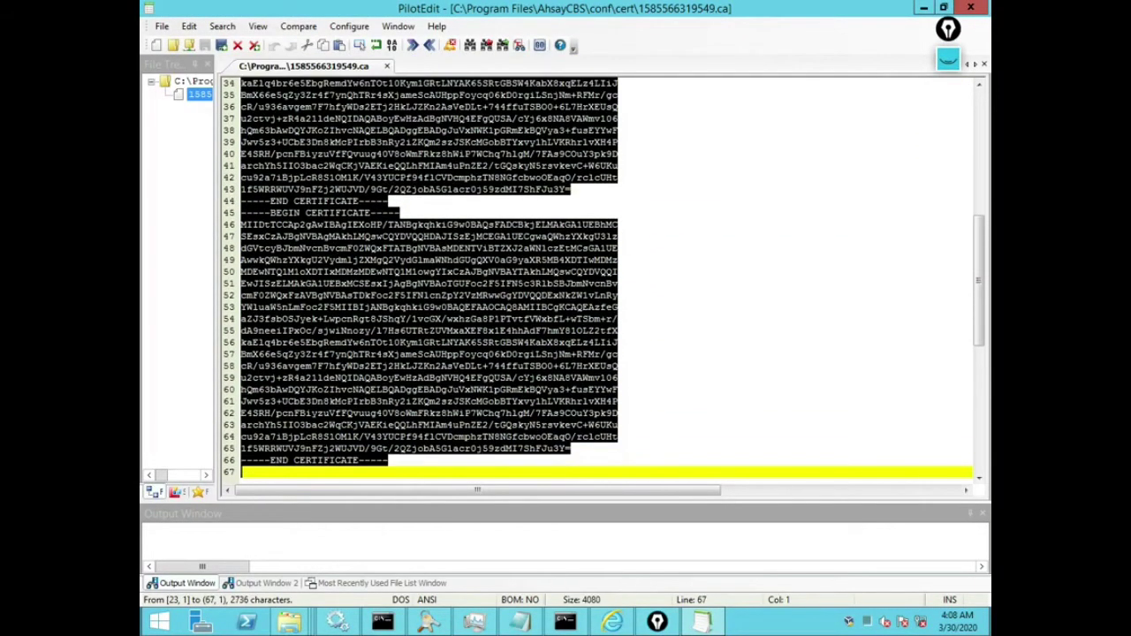
pyautogui.rightClick(436, 424)
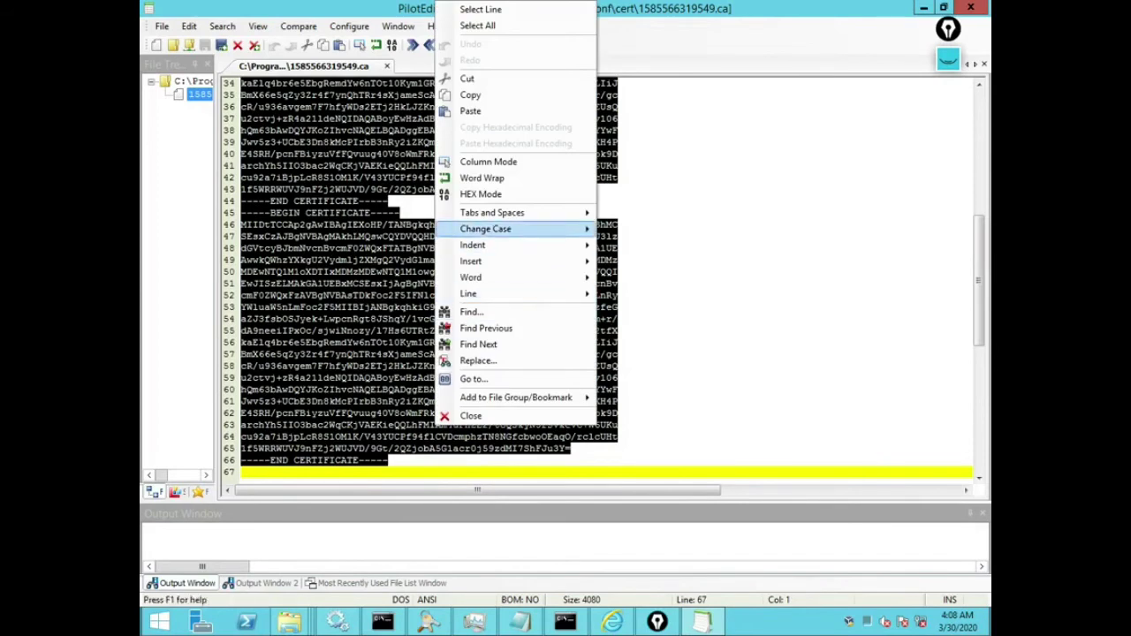
pyautogui.press('Up')
pyautogui.press('Return')
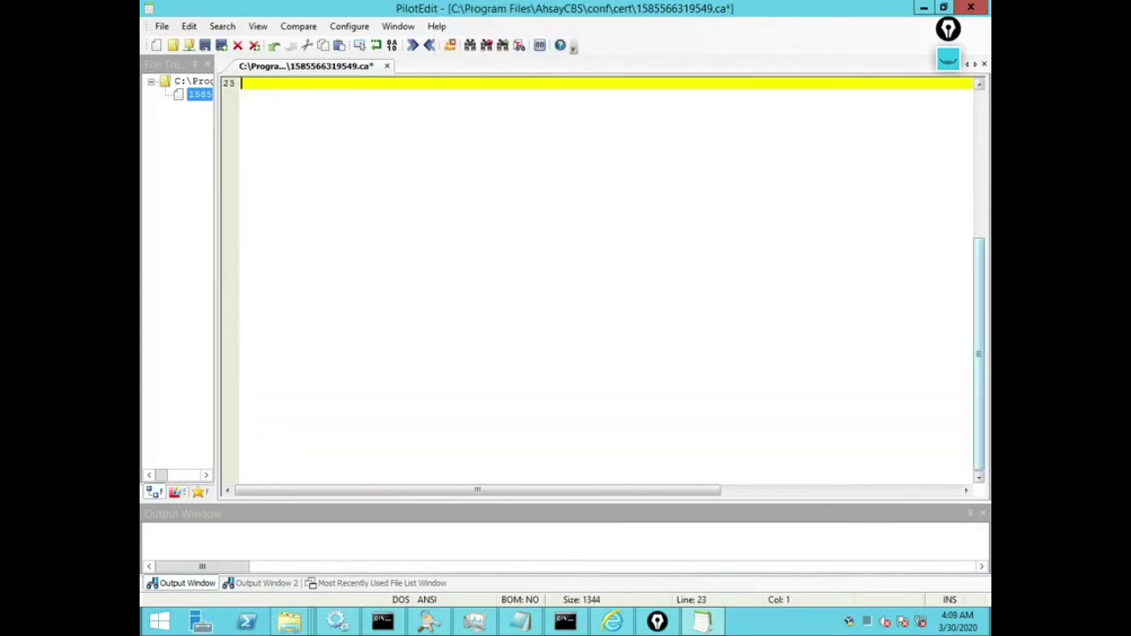
# Step: Check the remaining single certificate block on lines 1–22 and save the file
pyautogui.scroll(2, 601, 265)
pyautogui.scroll(5, 601, 265)
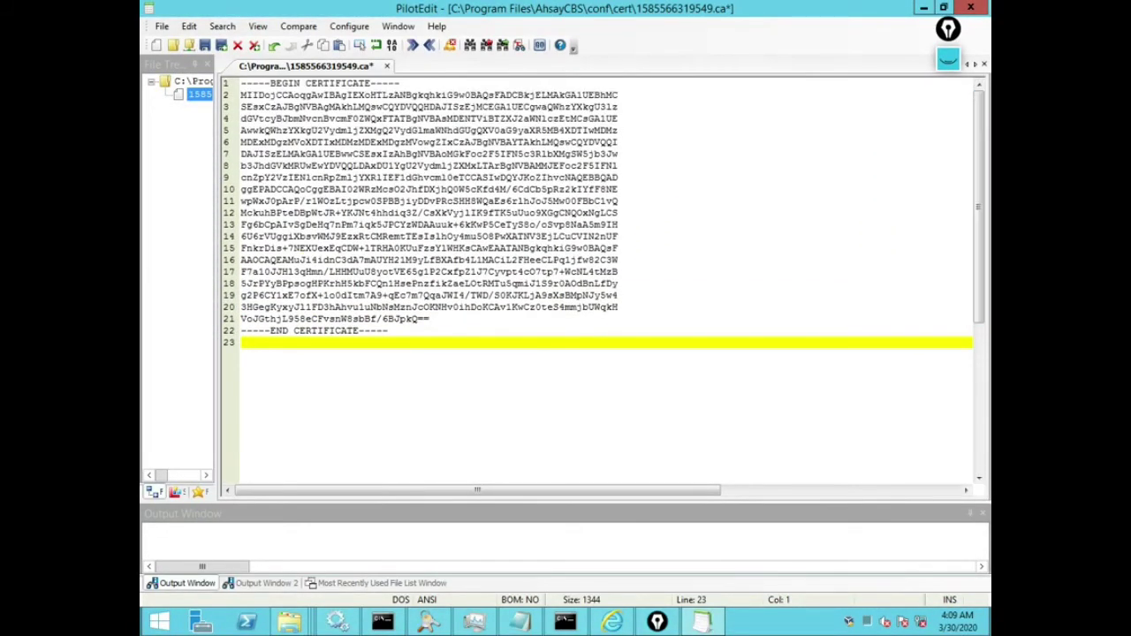
pyautogui.press('Left')
pyautogui.hotkey('shift', 'Home')
pyautogui.hotkey('shift', 'Up')
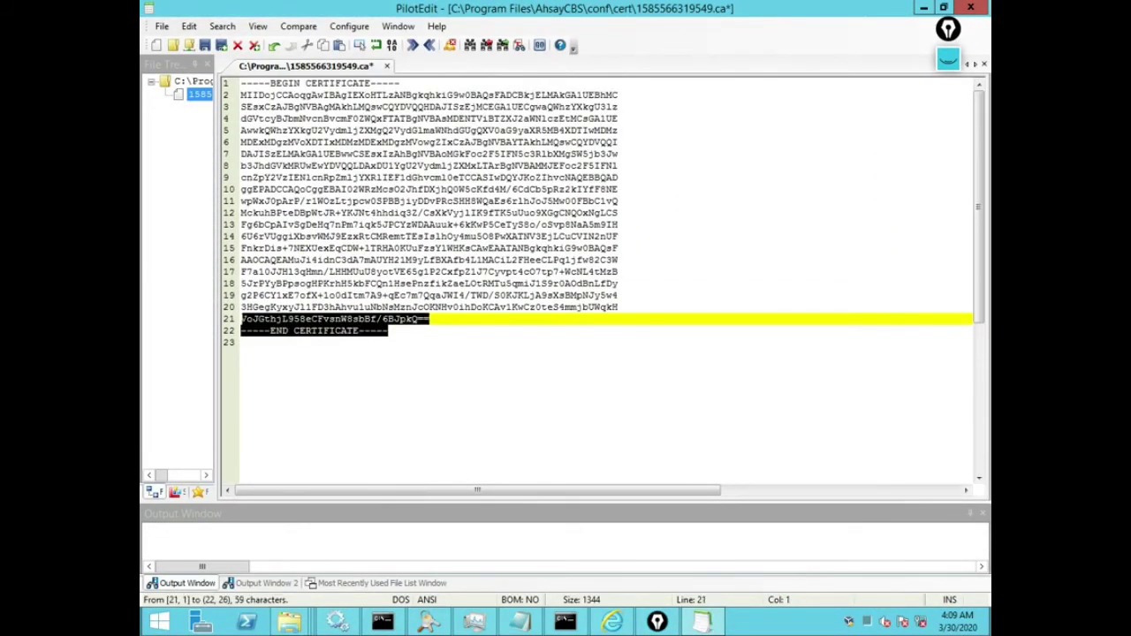
pyautogui.hotkey('shift', 'Up')
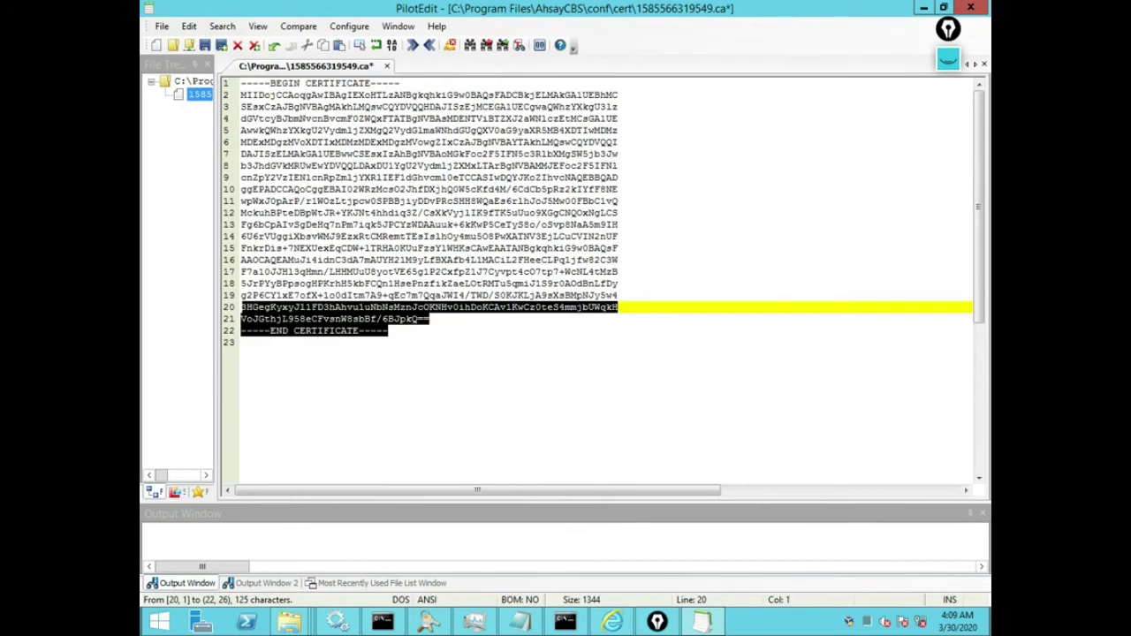
pyautogui.hotkey('ctrl', 'Home')
pyautogui.hotkey('shift', 'Down')
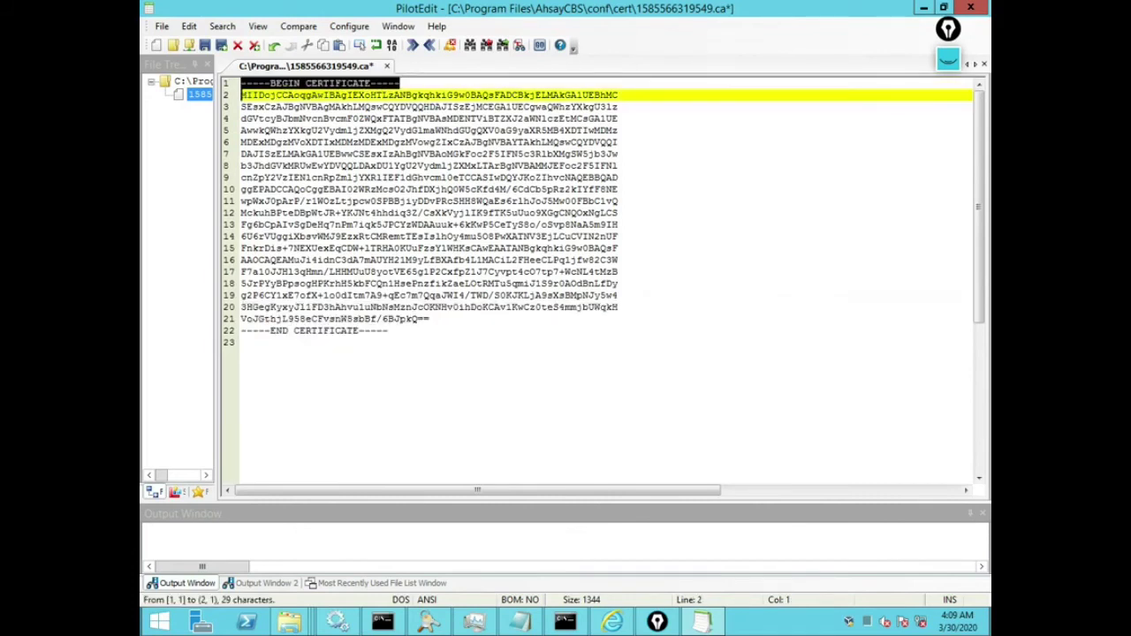
pyautogui.hotkey('ctrl', 'End')
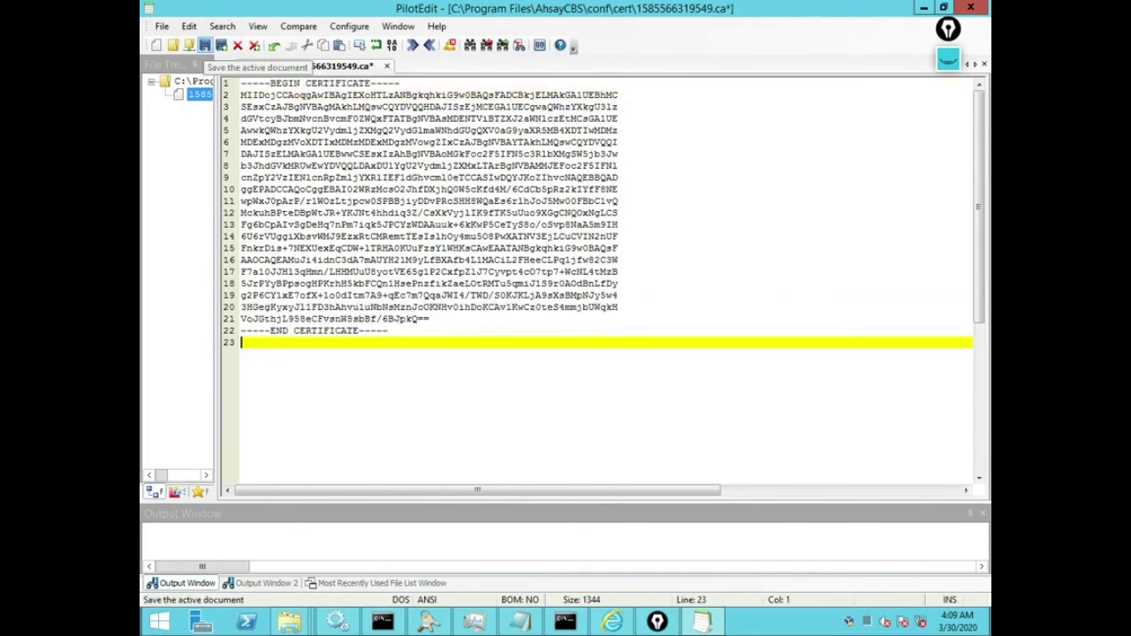
pyautogui.click(204, 45)
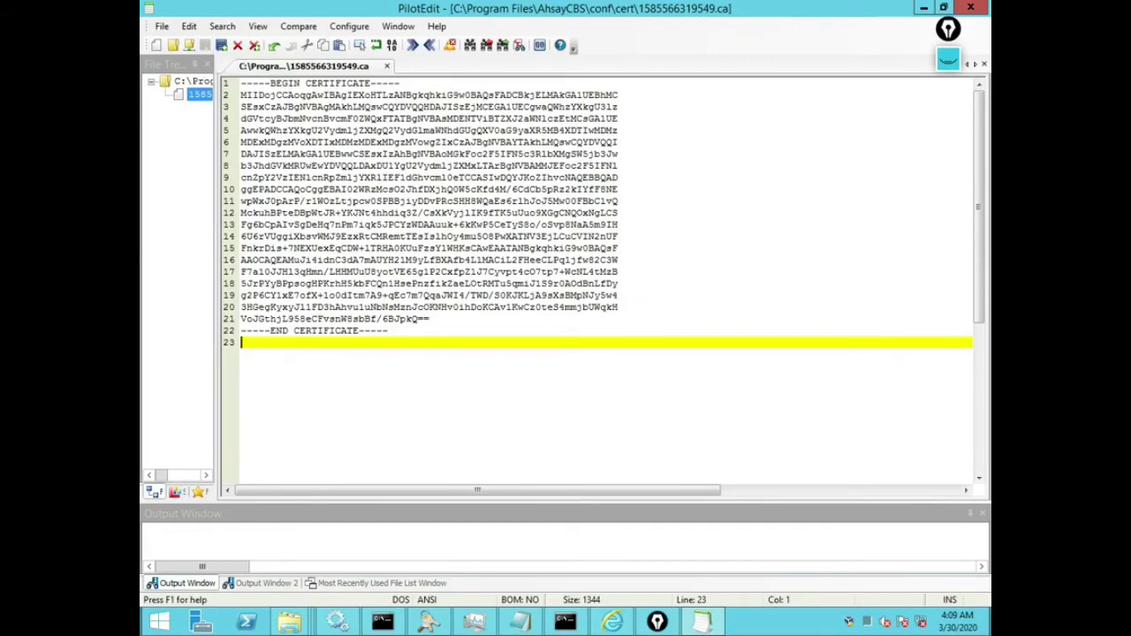
# Step: Close PilotEdit and reopen 1585566319549.ca as text to confirm its contents
pyautogui.click(971, 7)
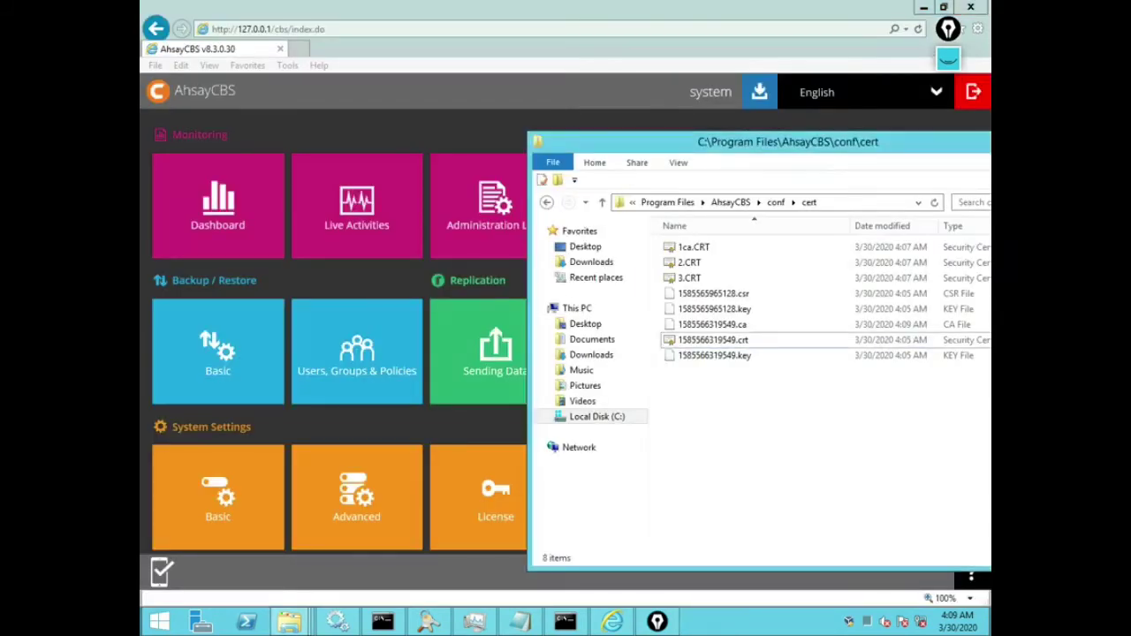
pyautogui.click(711, 325)
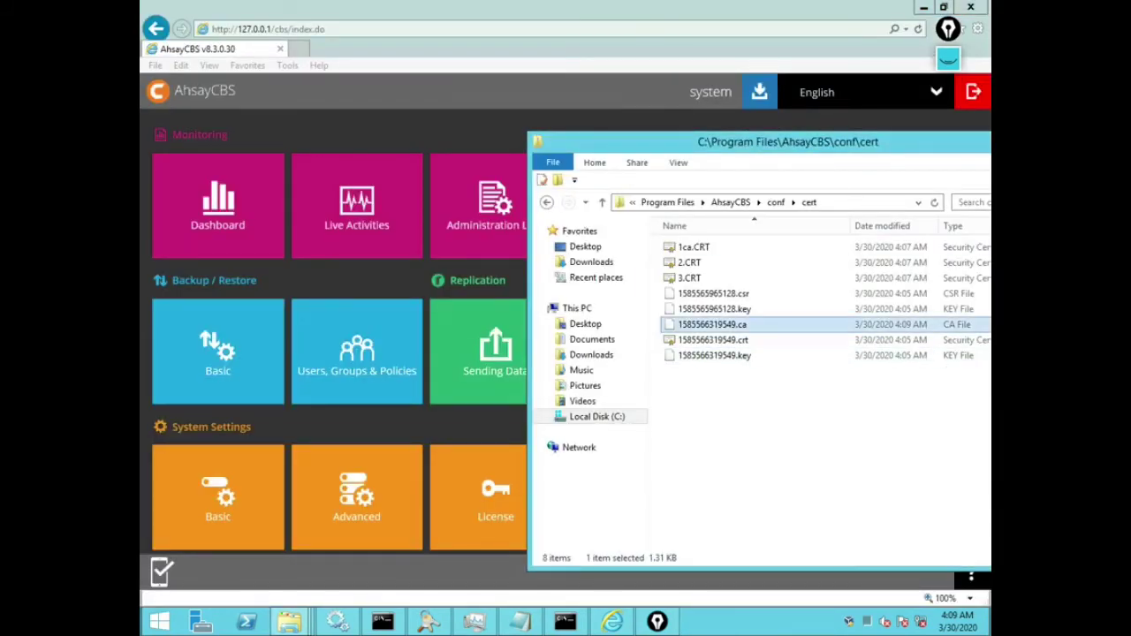
pyautogui.rightClick(718, 325)
pyautogui.click(751, 348)
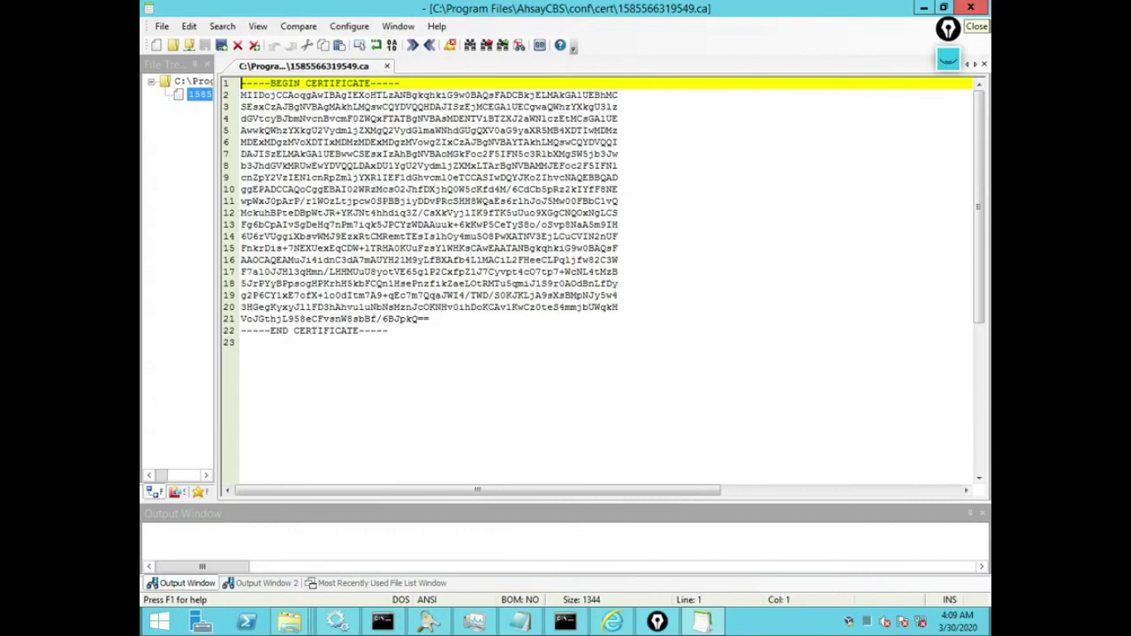
pyautogui.click(970, 7)
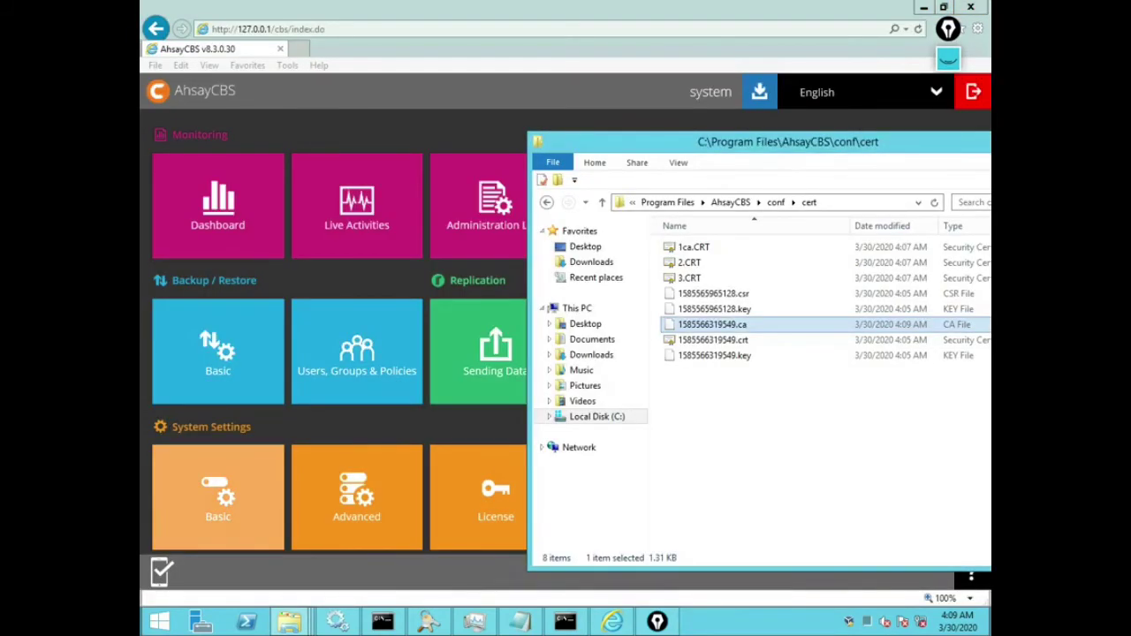
# Step: Open 'my imported certificate' details and mark the CA common name in its subject
pyautogui.click(218, 495)
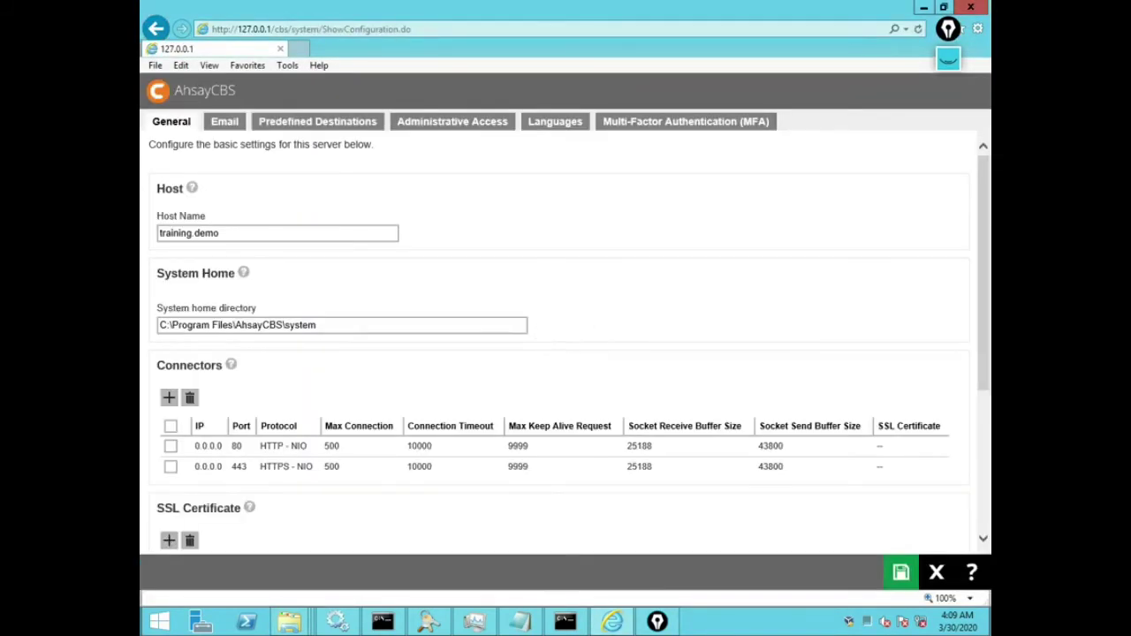
pyautogui.scroll(-3, 562, 344)
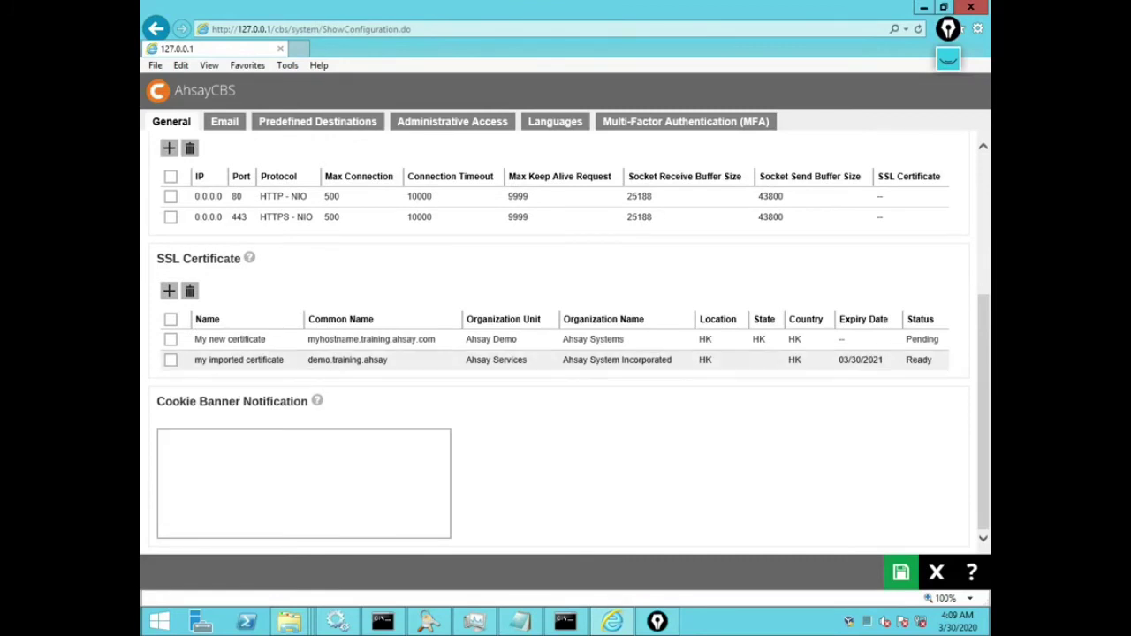
pyautogui.click(239, 360)
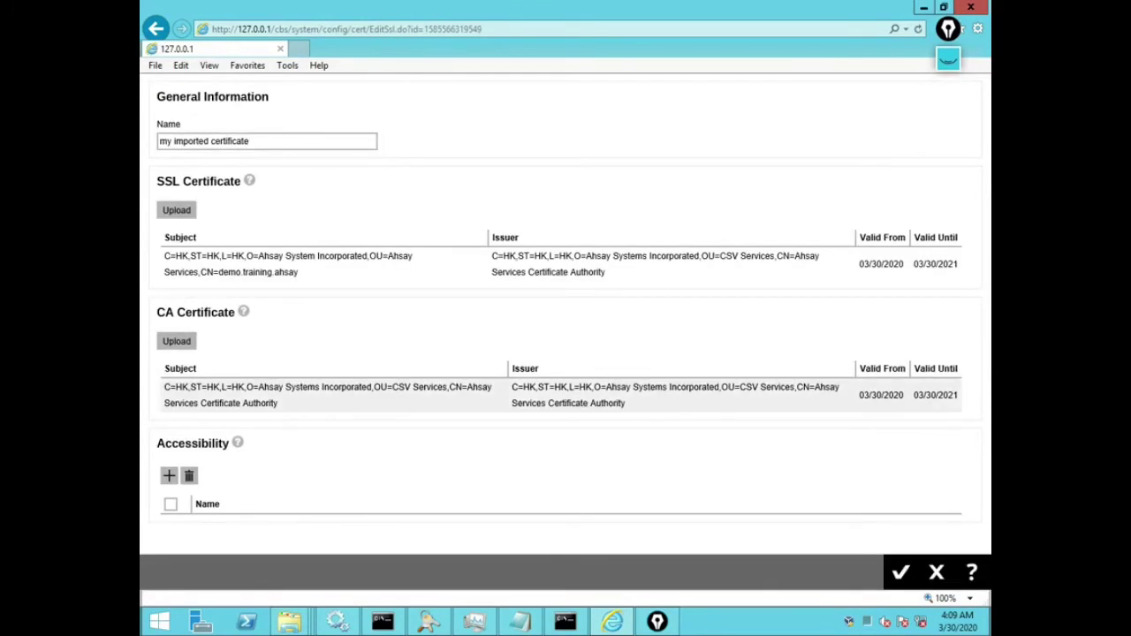
pyautogui.moveTo(278, 403); pyautogui.dragTo(449, 389)
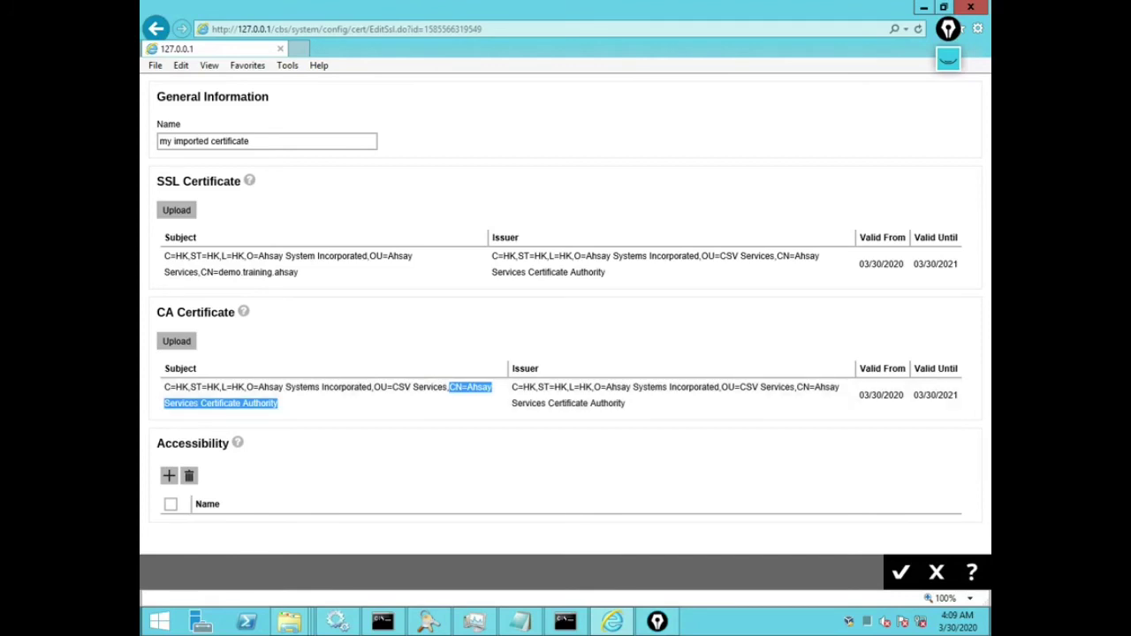
pyautogui.moveTo(237, 443)
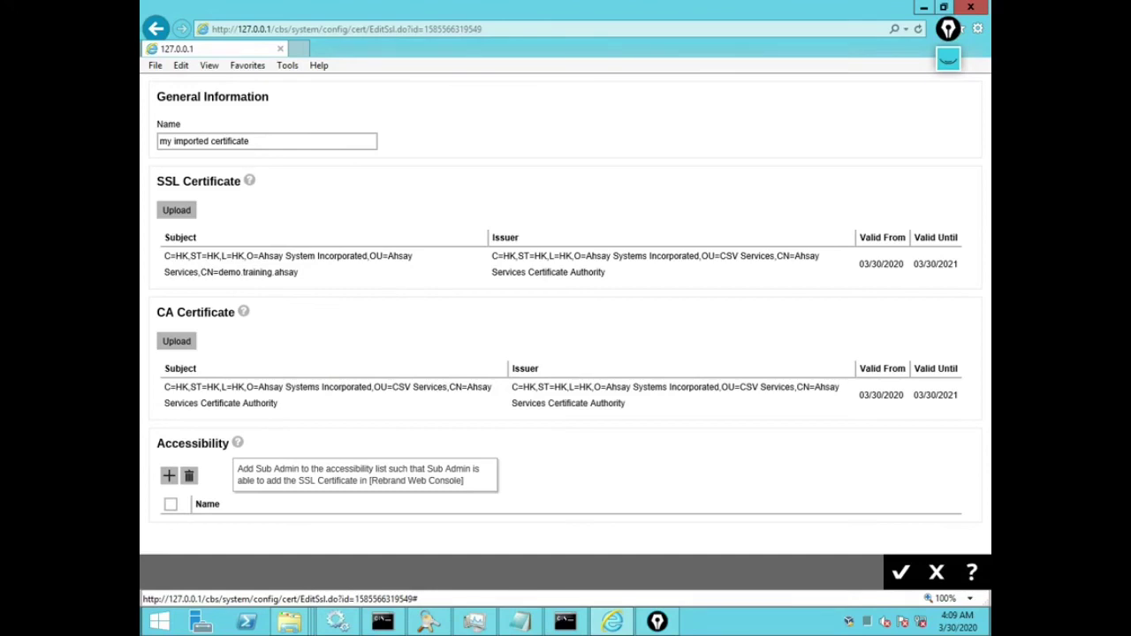
pyautogui.hotkey('ctrl', 'shift', 'p')
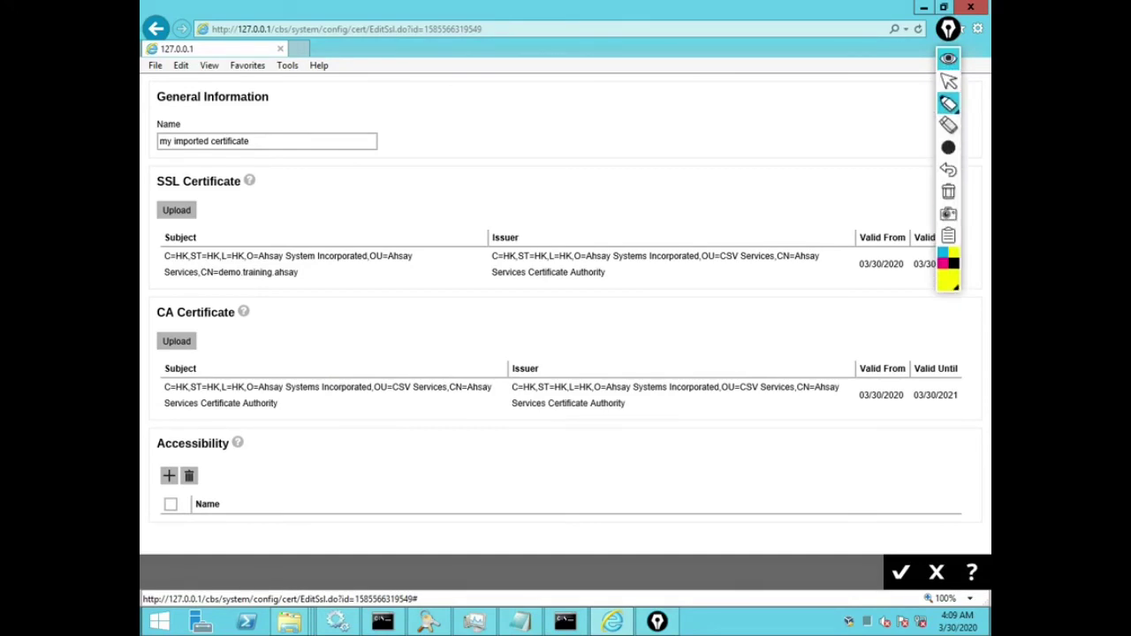
pyautogui.click(948, 81)
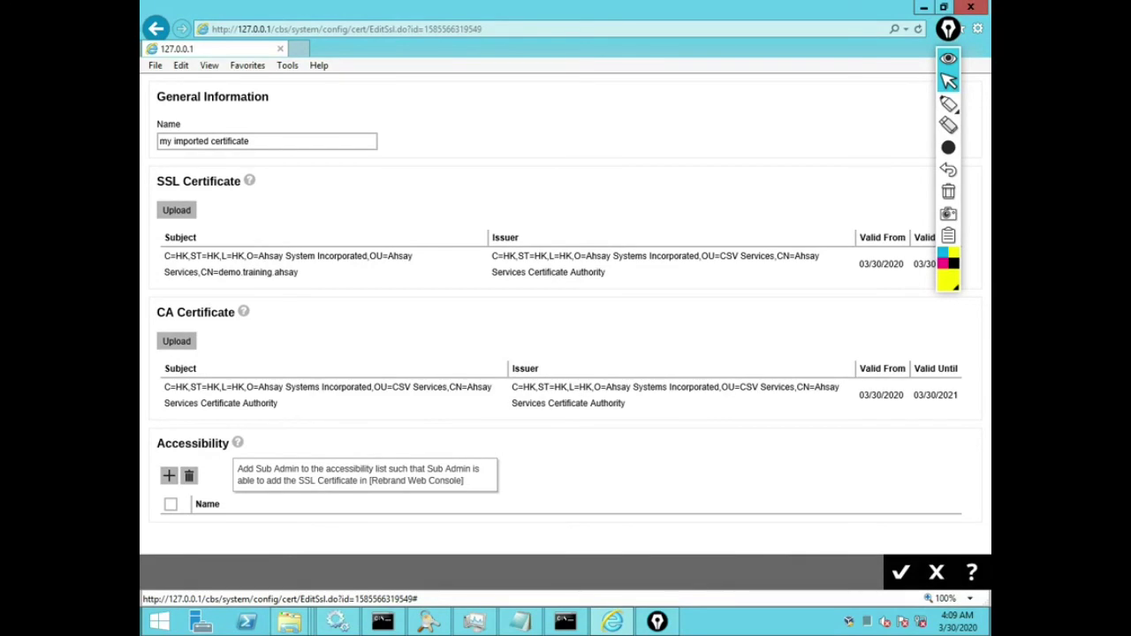
pyautogui.click(948, 103)
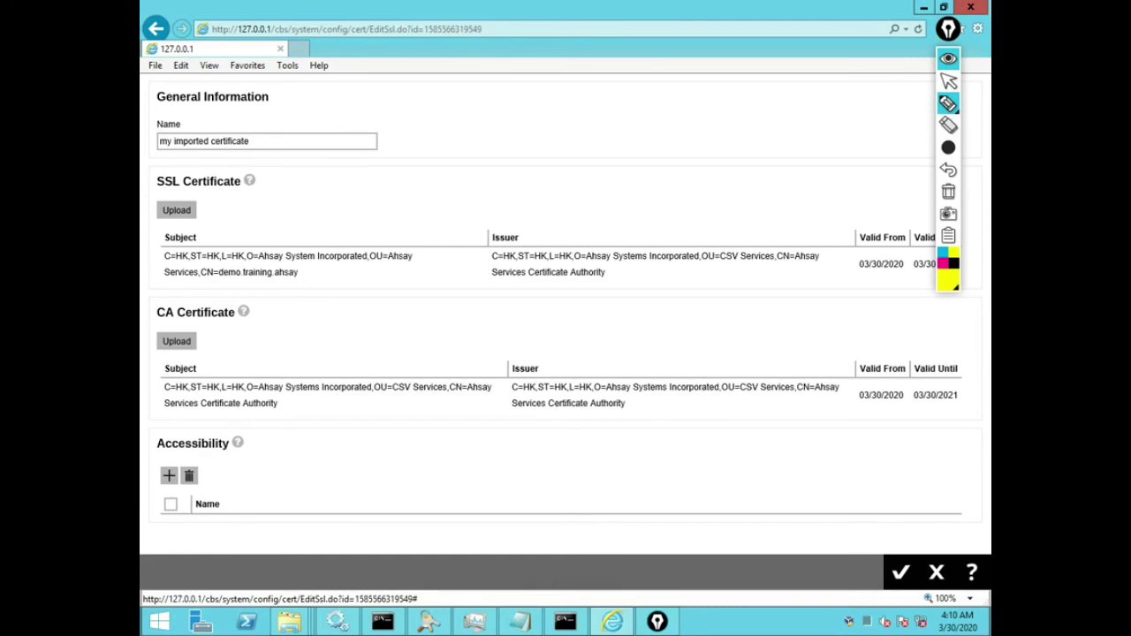
pyautogui.click(948, 81)
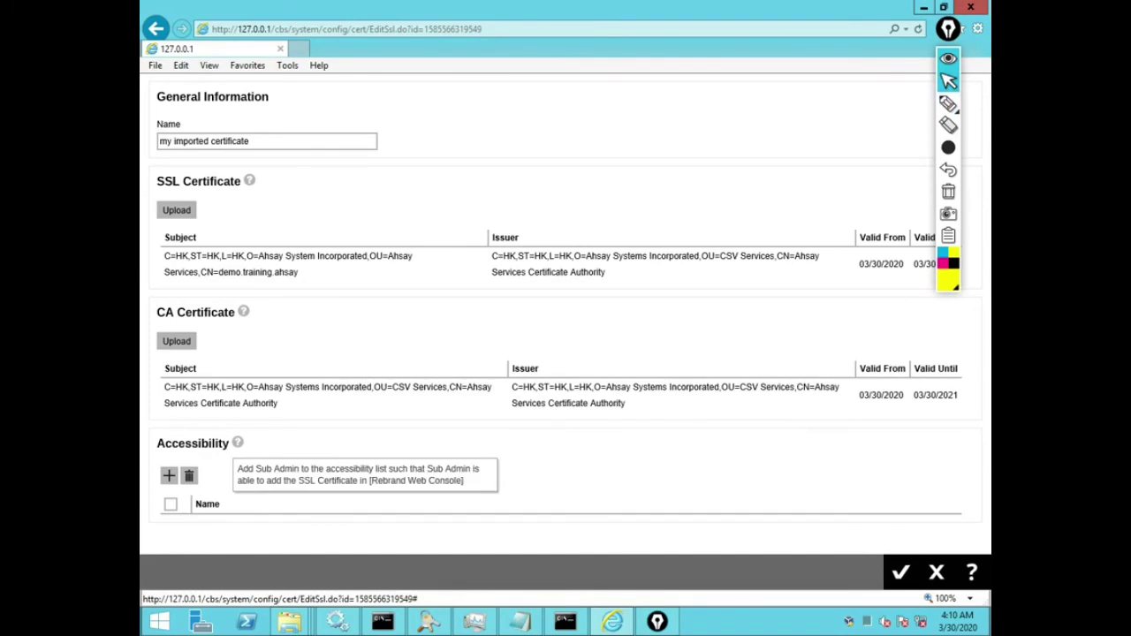
pyautogui.click(948, 58)
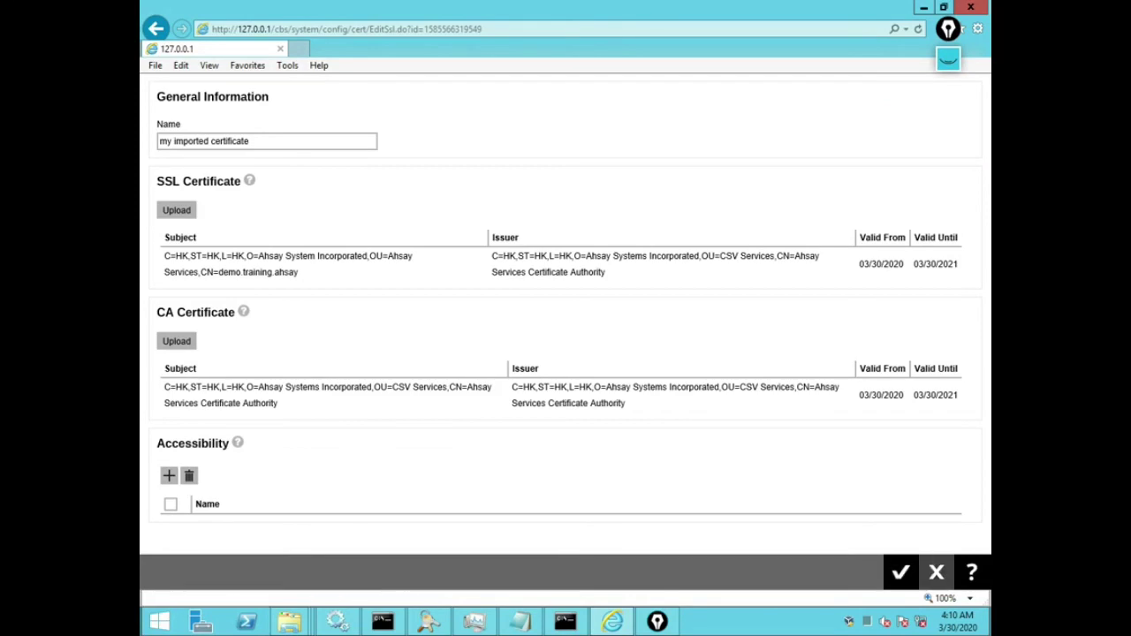
# Step: Add a new SSL certificate 'my JKS import' importing a JKS keystore, and browse for the keystore file
pyautogui.click(937, 572)
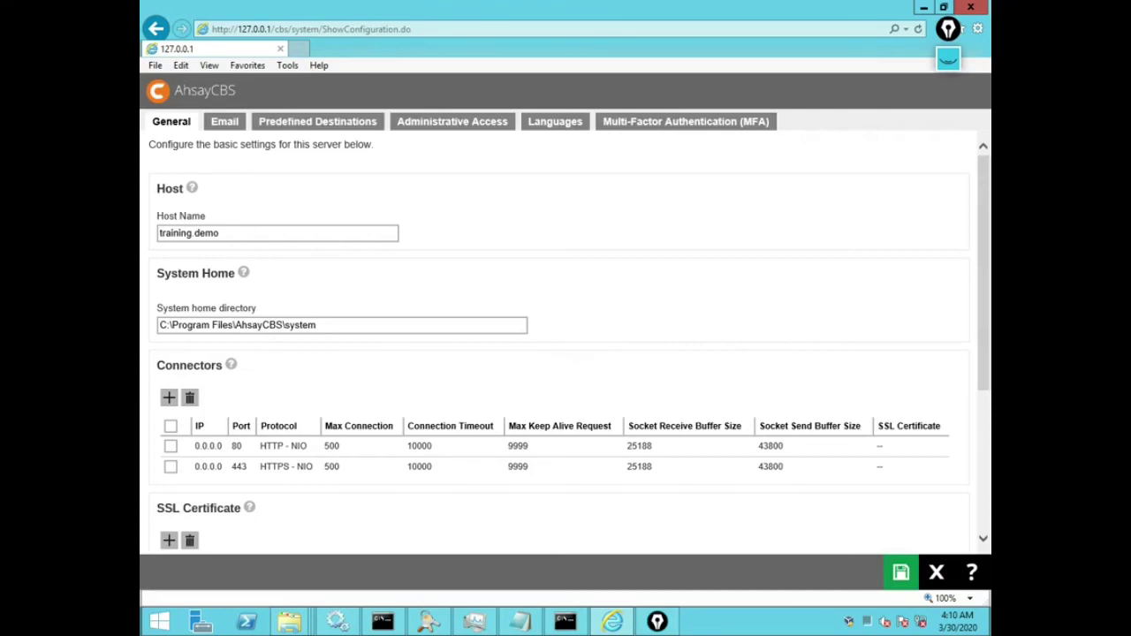
pyautogui.scroll(-3, 557, 345)
pyautogui.click(169, 290)
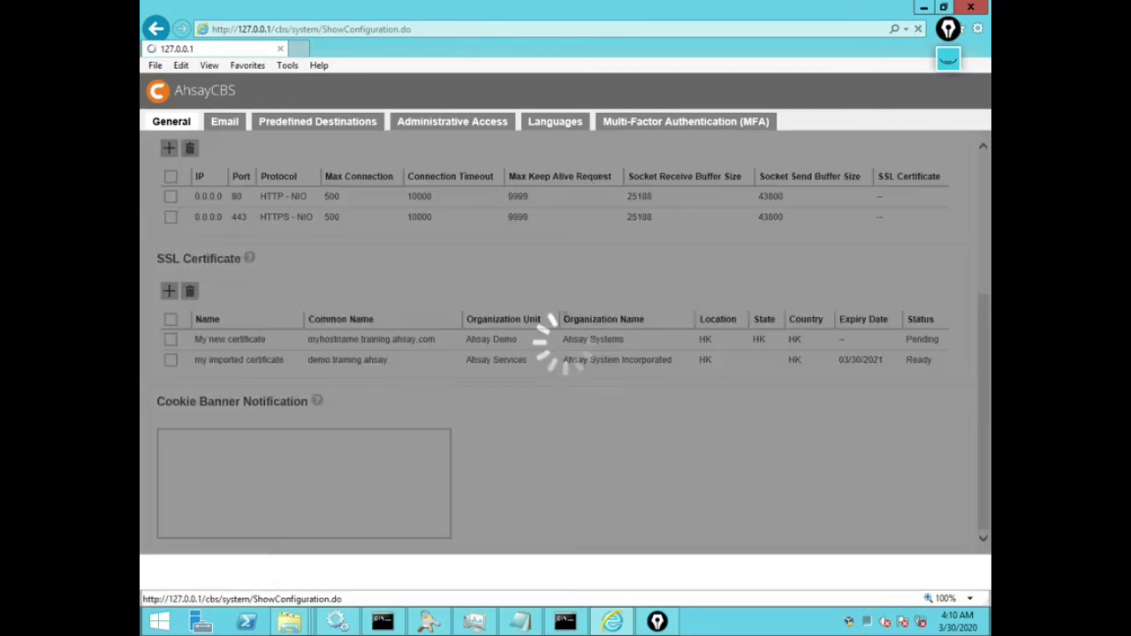
pyautogui.click(278, 190)
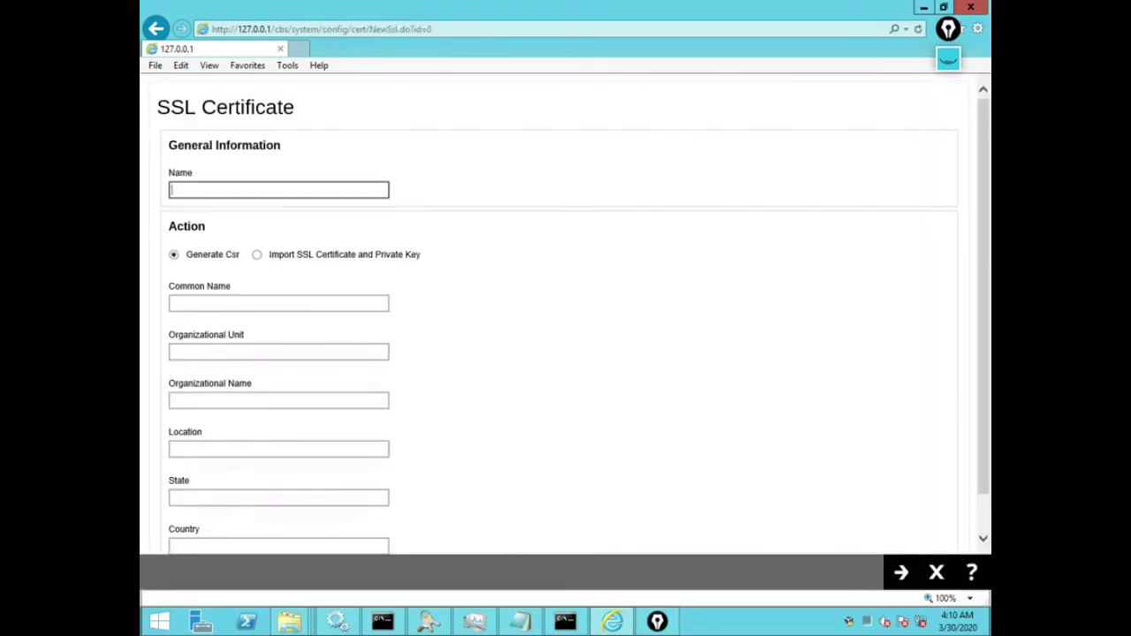
pyautogui.write('my JKS import')
pyautogui.click(257, 254)
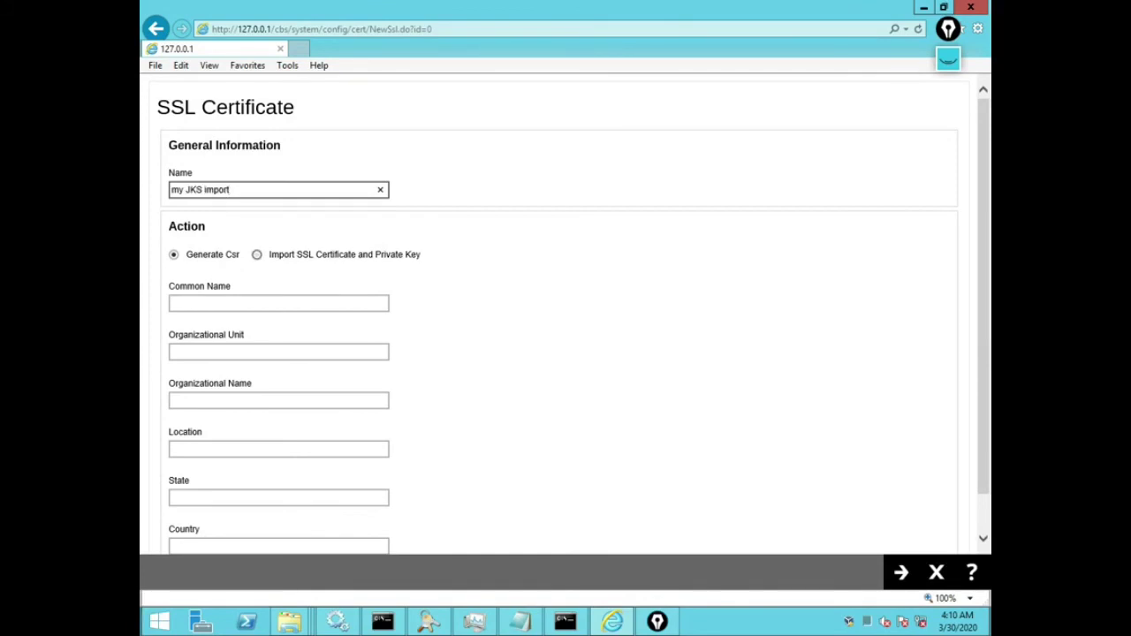
pyautogui.click(189, 303)
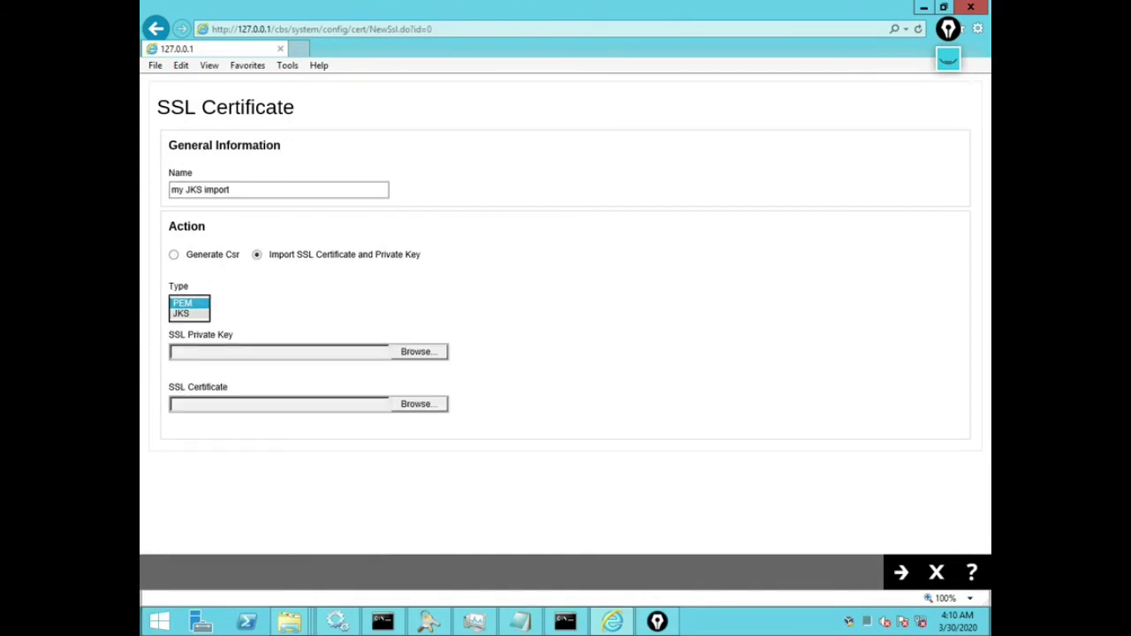
pyautogui.click(181, 316)
pyautogui.click(418, 352)
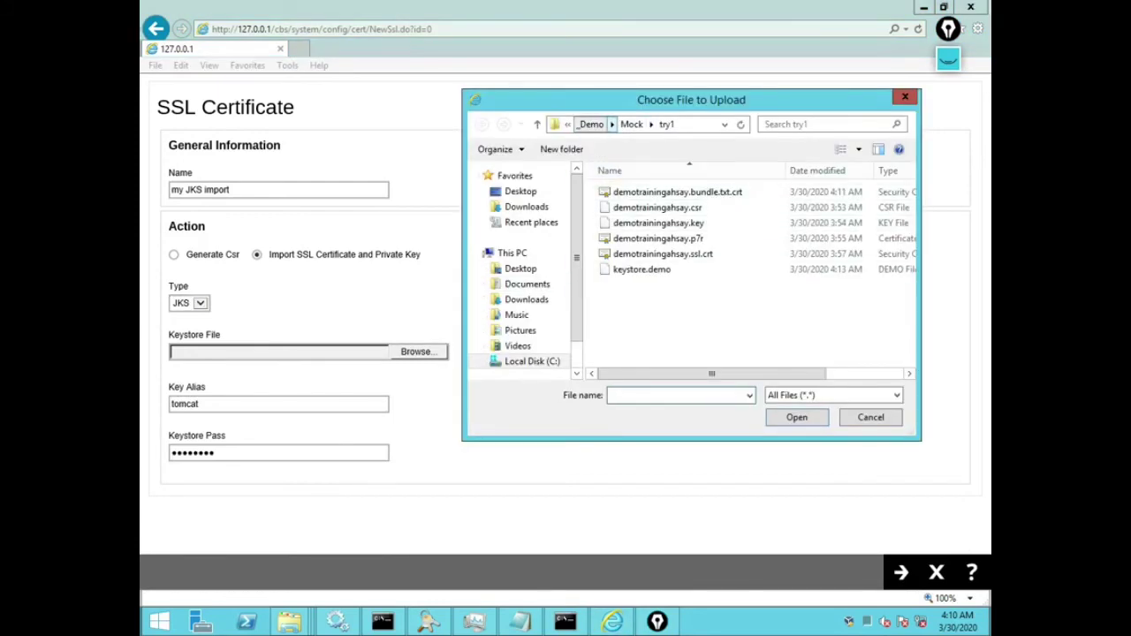
# Step: Browse to C:\Program Files\AhsayCBS\conf and pick keystore.demo as the keystore file
pyautogui.click(631, 124)
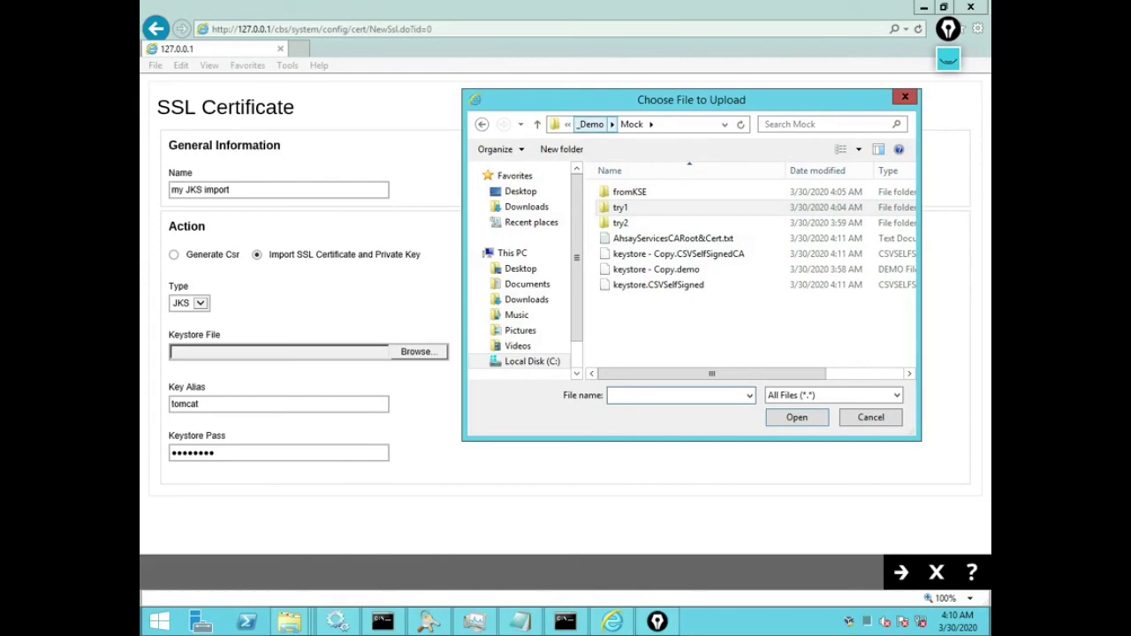
pyautogui.click(532, 360)
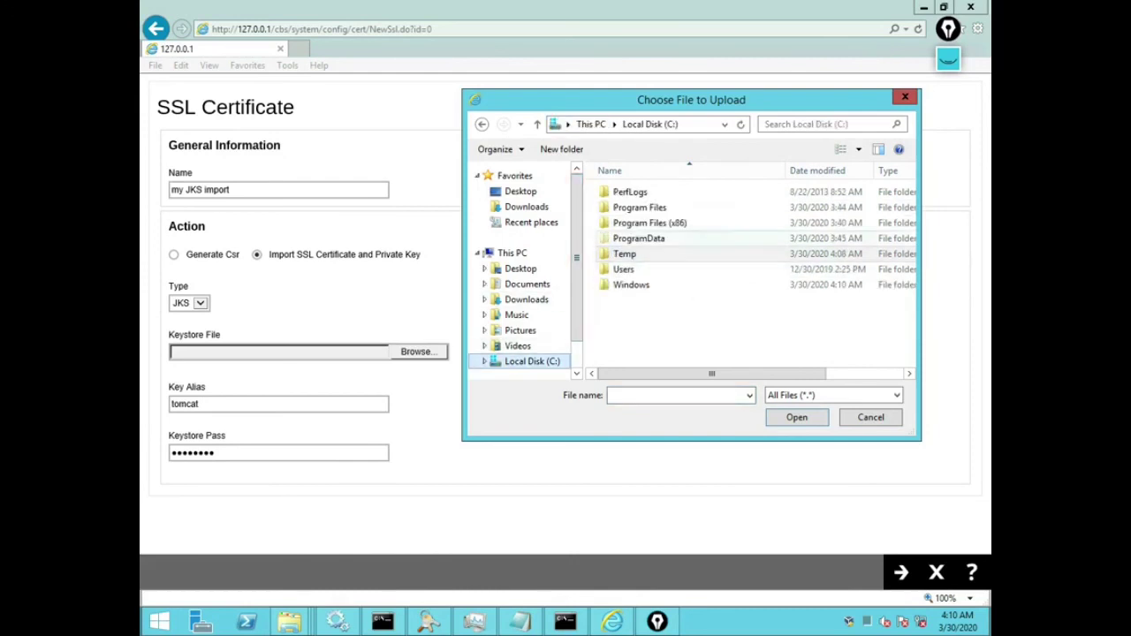
pyautogui.doubleClick(640, 207)
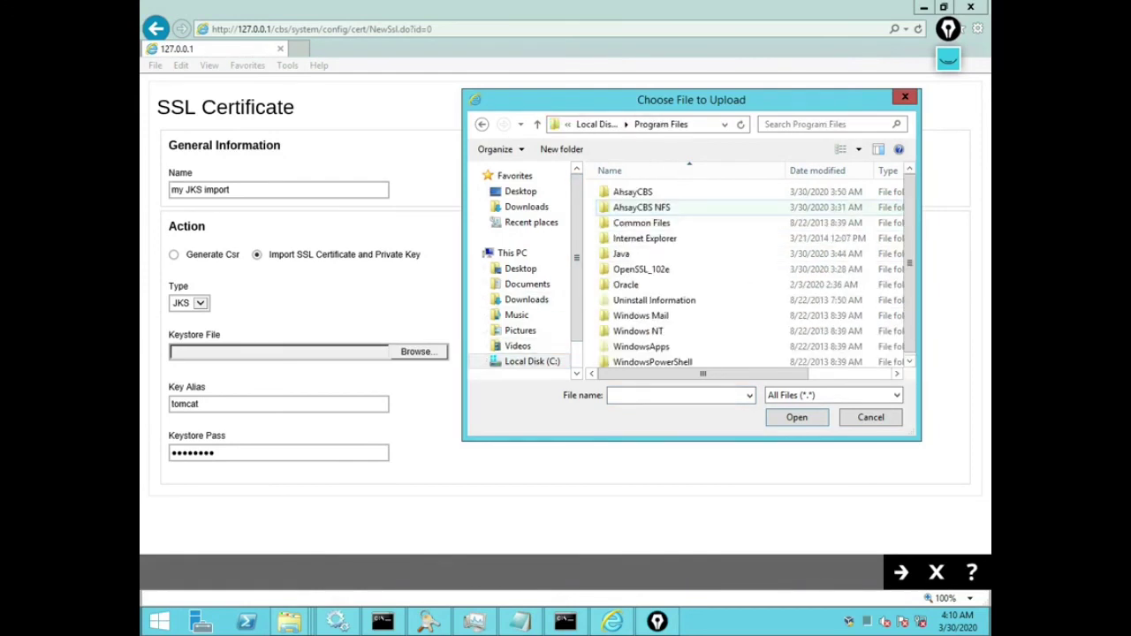
pyautogui.doubleClick(631, 192)
pyautogui.doubleClick(622, 223)
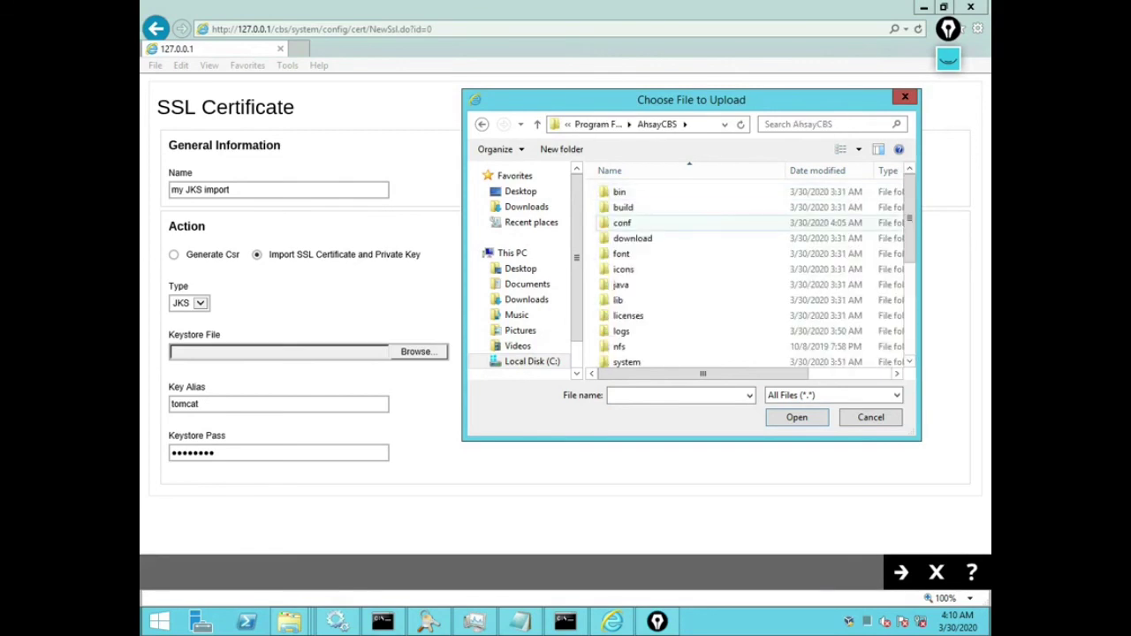
pyautogui.click(649, 316)
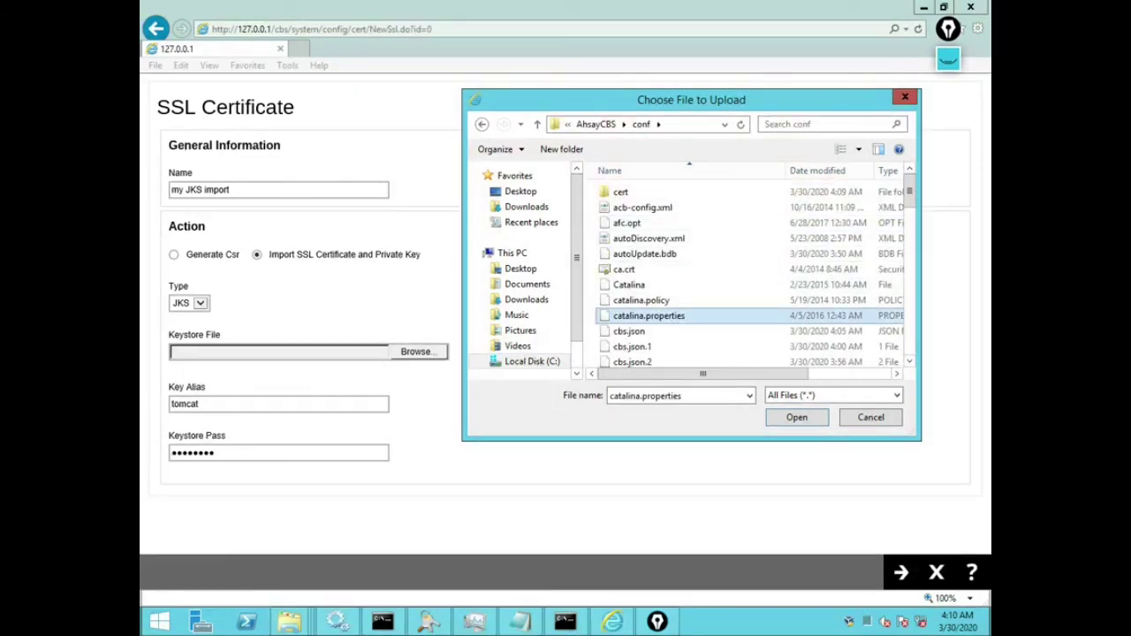
pyautogui.scroll(-5, 698, 274)
pyautogui.click(641, 203)
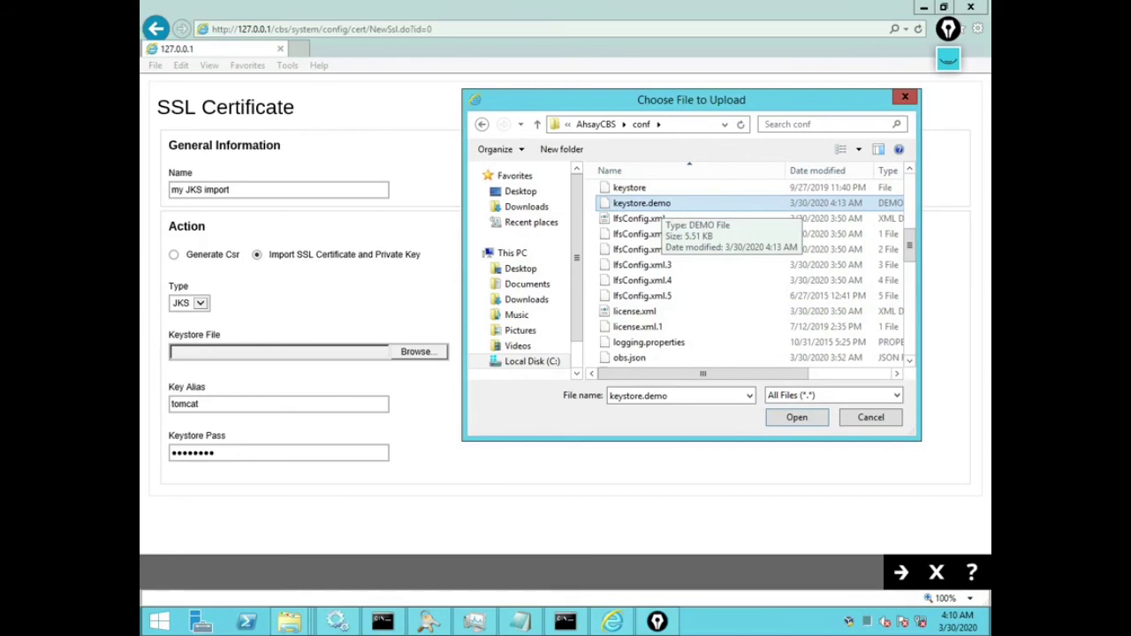
# Step: Confirm keystore.demo, set key alias 'tomcat', enter the keystore password, and submit the import
pyautogui.click(796, 418)
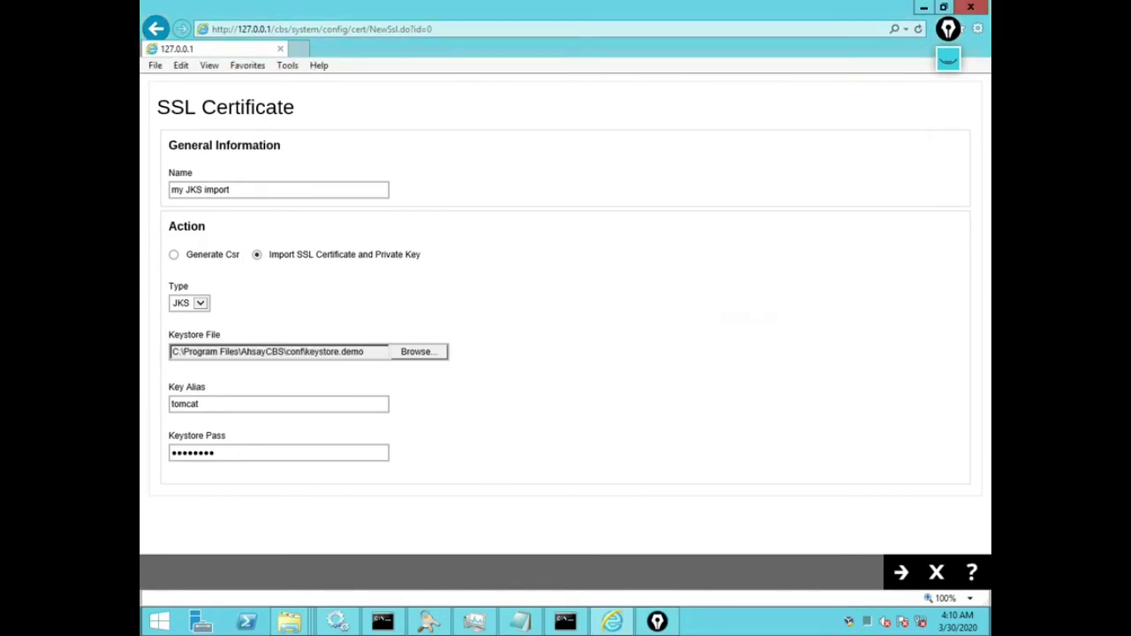
pyautogui.click(199, 404)
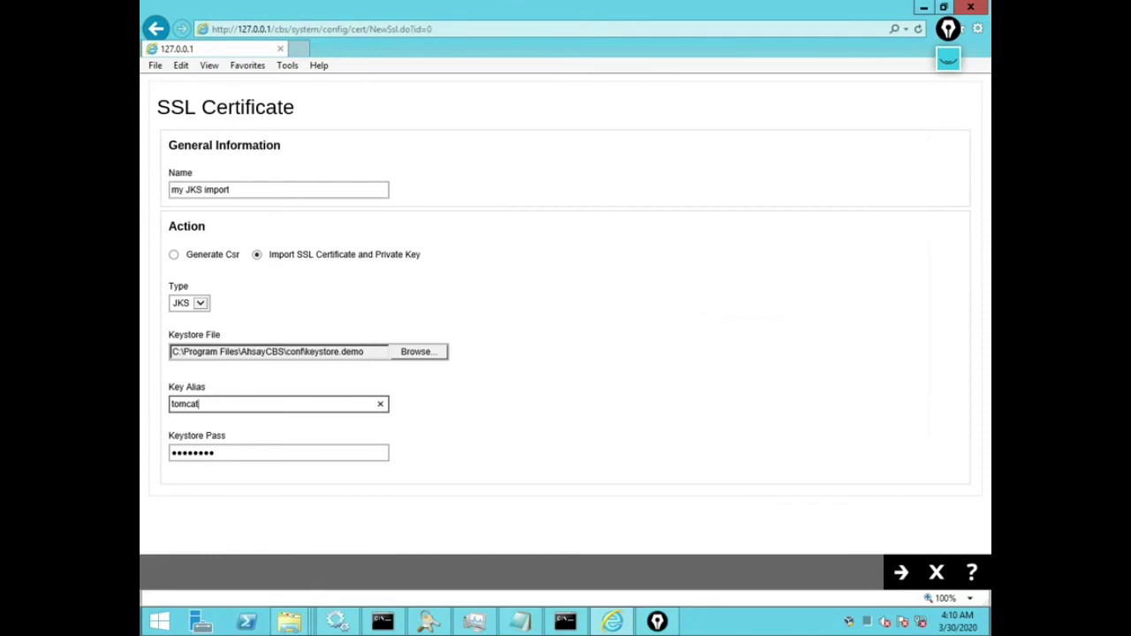
pyautogui.press('BackSpace')
pyautogui.press('BackSpace')
pyautogui.press('BackSpace')
pyautogui.press('BackSpace')
pyautogui.press('BackSpace')
pyautogui.press('BackSpace')
pyautogui.write('tomcat')
pyautogui.press('Tab')
pyautogui.write('changeit')
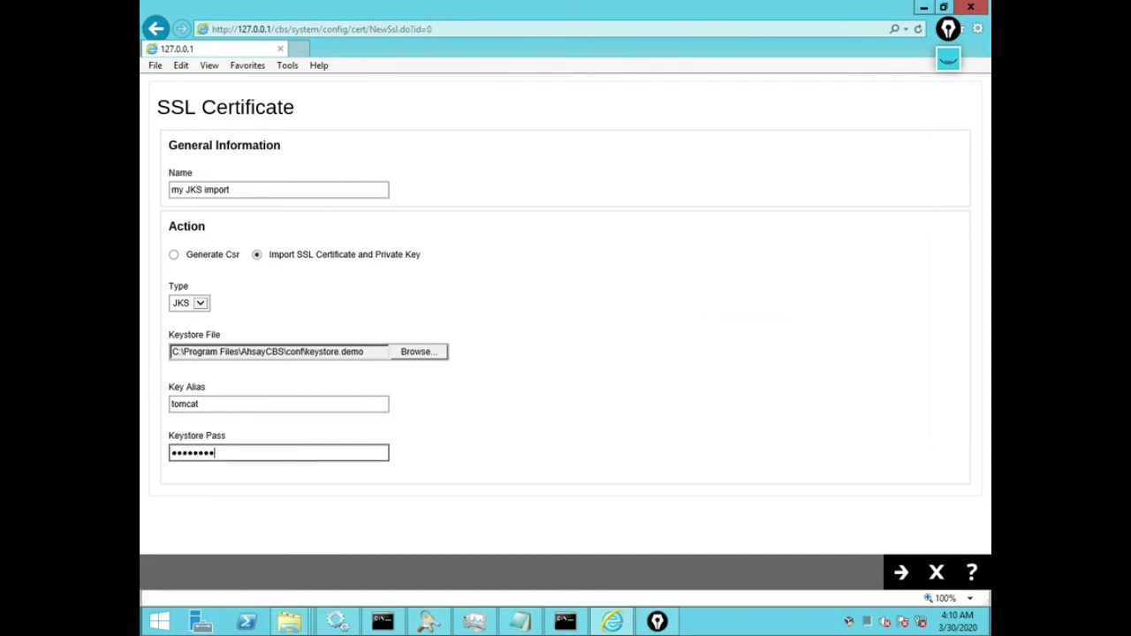
pyautogui.press('Return')
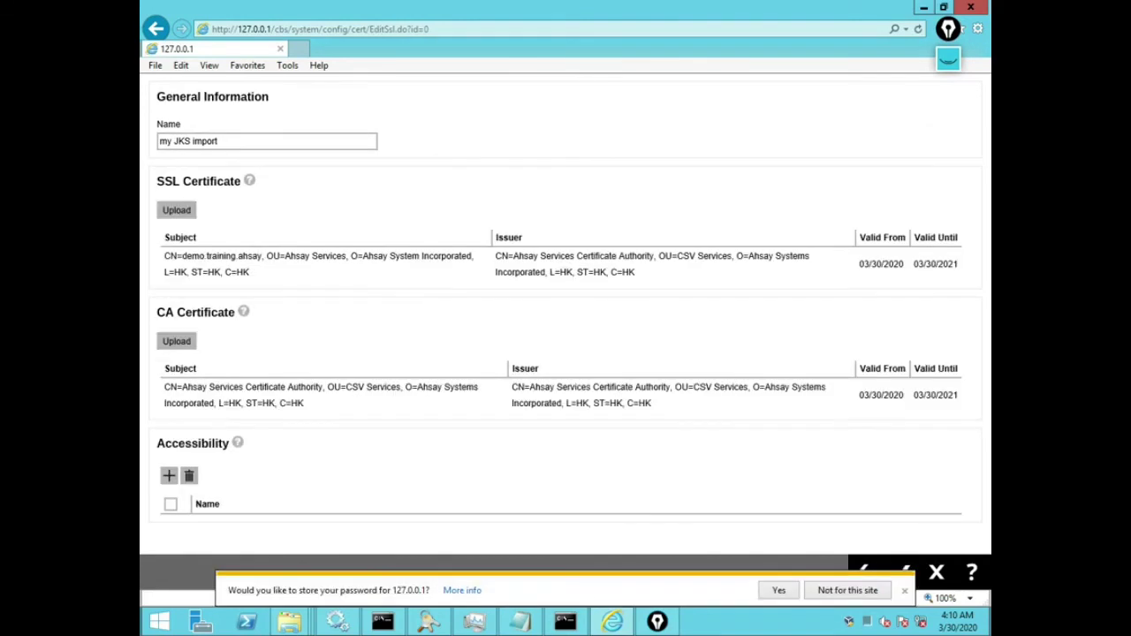
# Step: Review the imported certificate, highlighting the demo.training.ahsay common name and the CA subject details
pyautogui.click(904, 591)
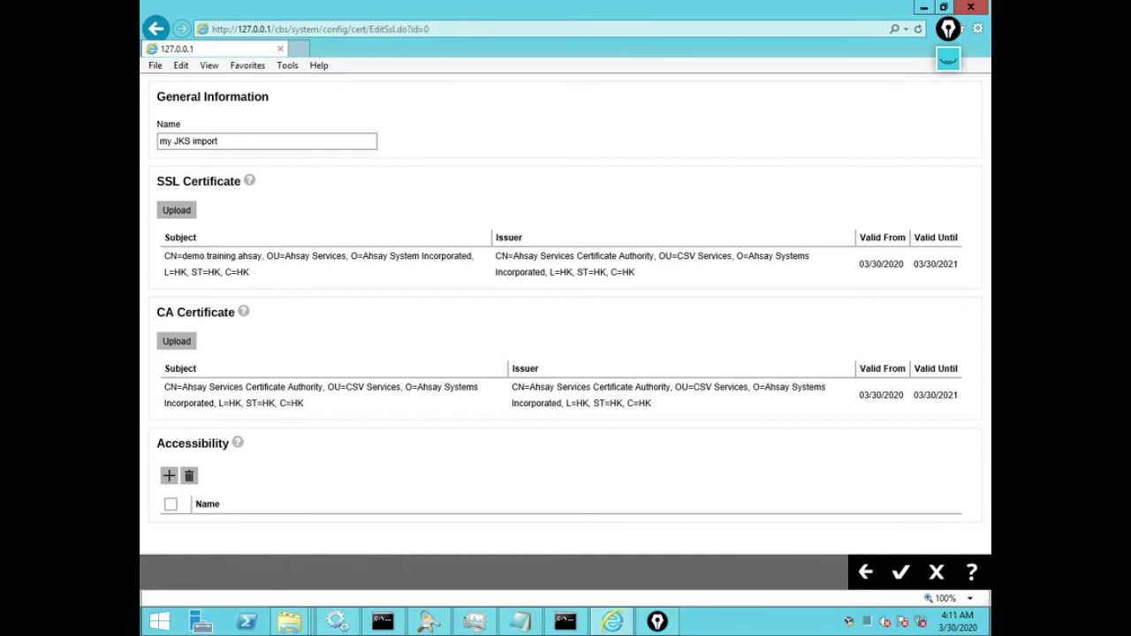
pyautogui.hotkey('ctrl', 'shift', 'p')
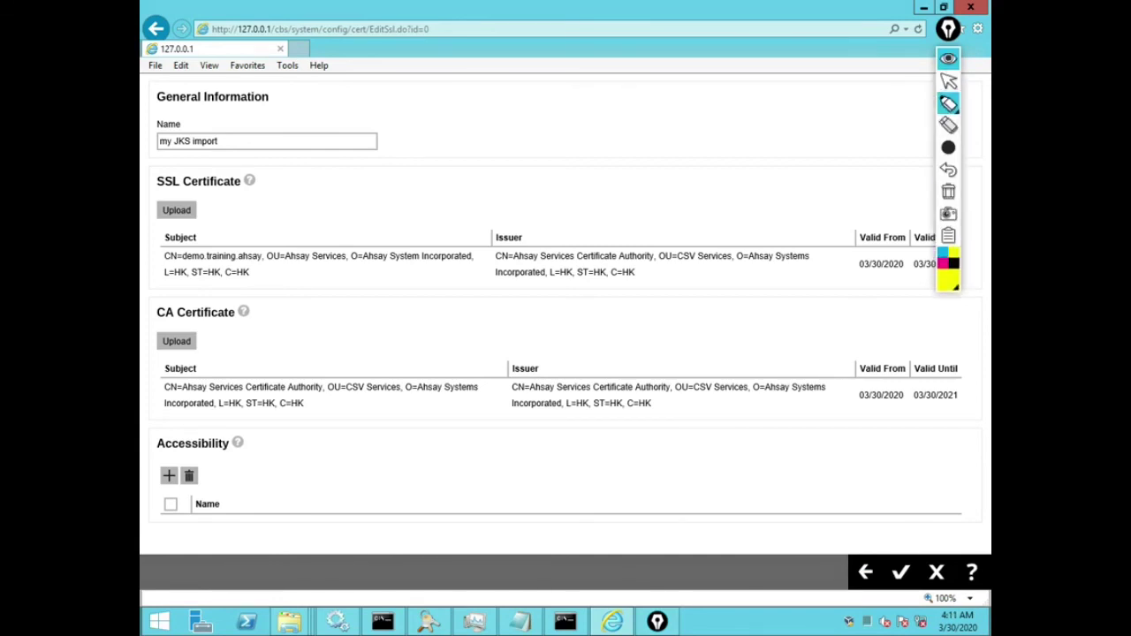
pyautogui.moveTo(164, 256); pyautogui.dragTo(263, 256)
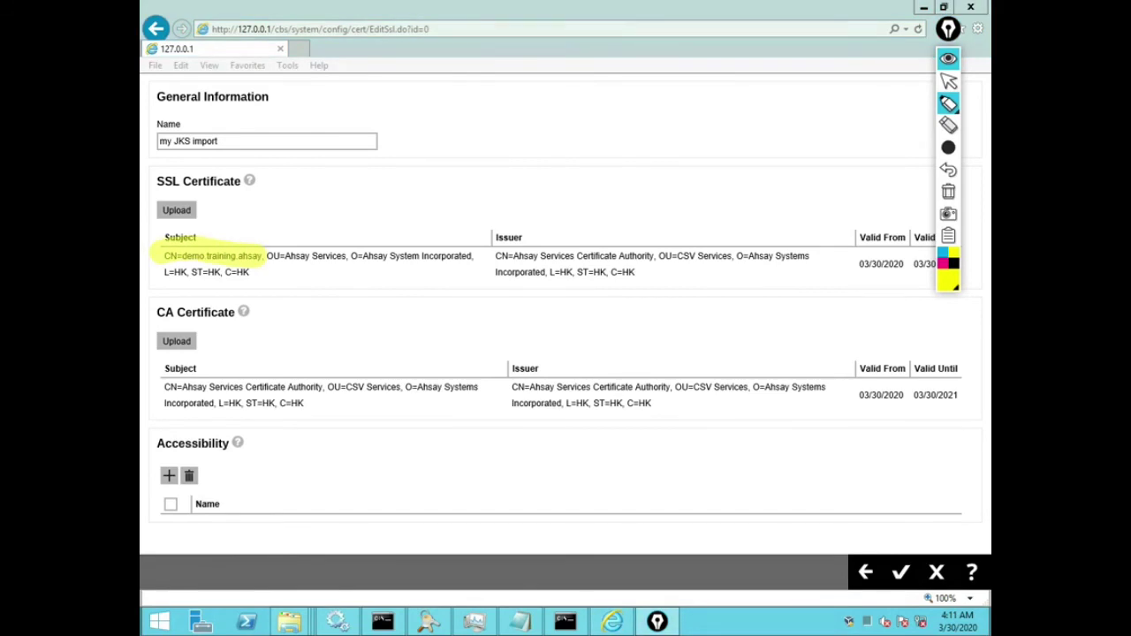
pyautogui.moveTo(395, 387)
pyautogui.mouseDown()
pyautogui.moveTo(461, 389)
pyautogui.moveTo(164, 386)
pyautogui.mouseUp()
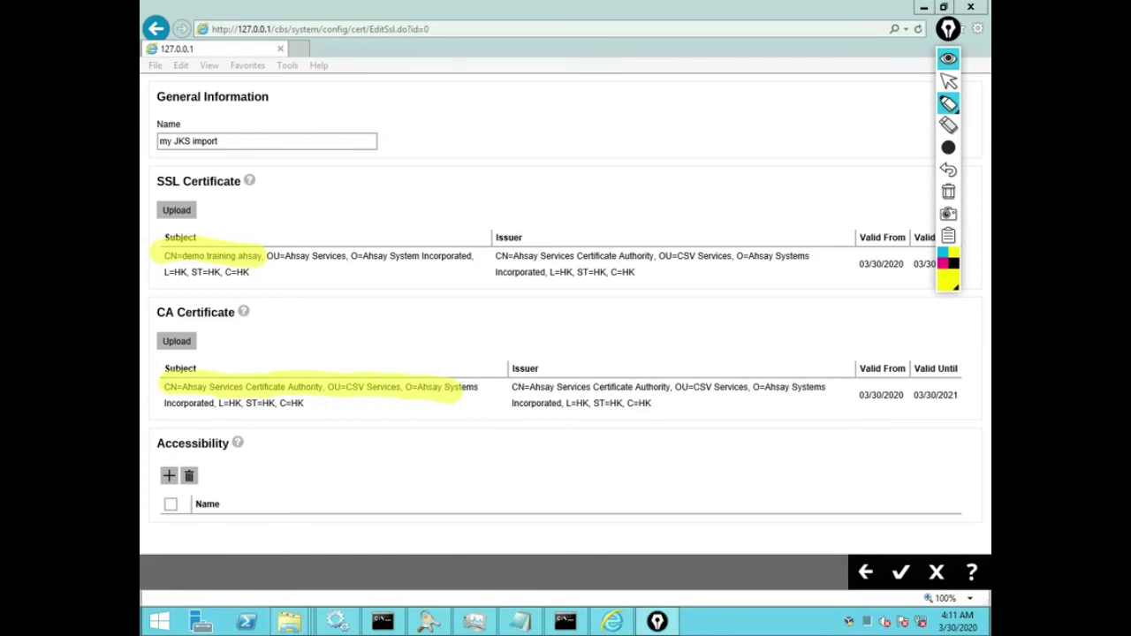
pyautogui.hotkey('ctrl', 'shift', 'h')
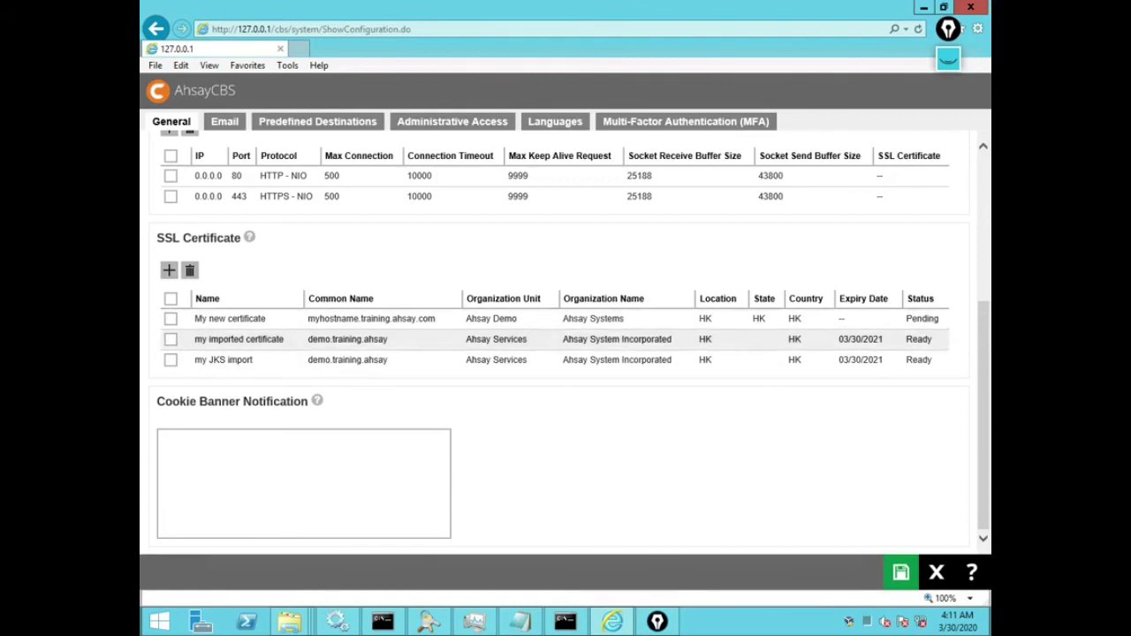
# Step: Highlight the My new certificate and my JKS import entries with Ready status, then save the configuration
pyautogui.click(948, 59)
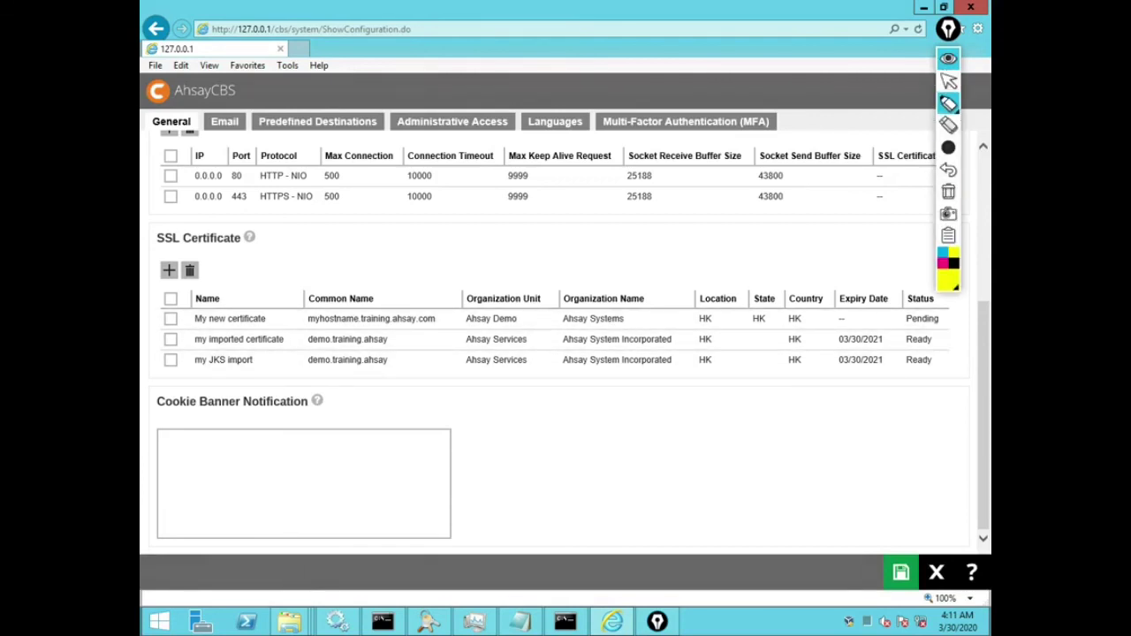
pyautogui.moveTo(210, 319)
pyautogui.mouseDown()
pyautogui.moveTo(265, 319)
pyautogui.moveTo(195, 319)
pyautogui.moveTo(203, 339)
pyautogui.moveTo(284, 339)
pyautogui.mouseUp()
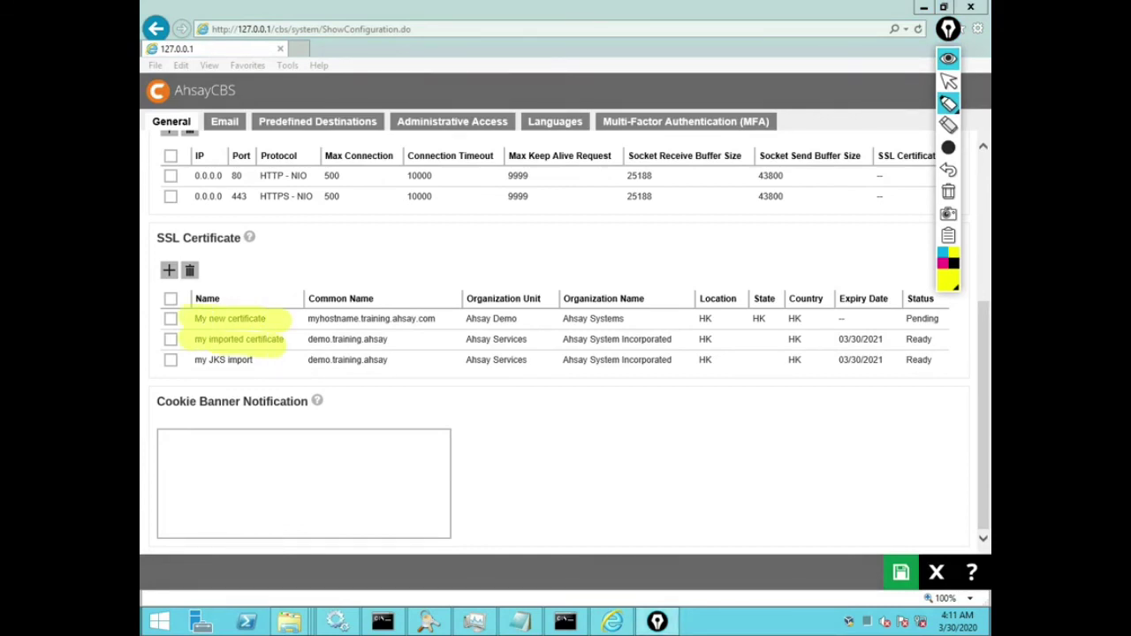
pyautogui.moveTo(195, 360); pyautogui.dragTo(278, 360)
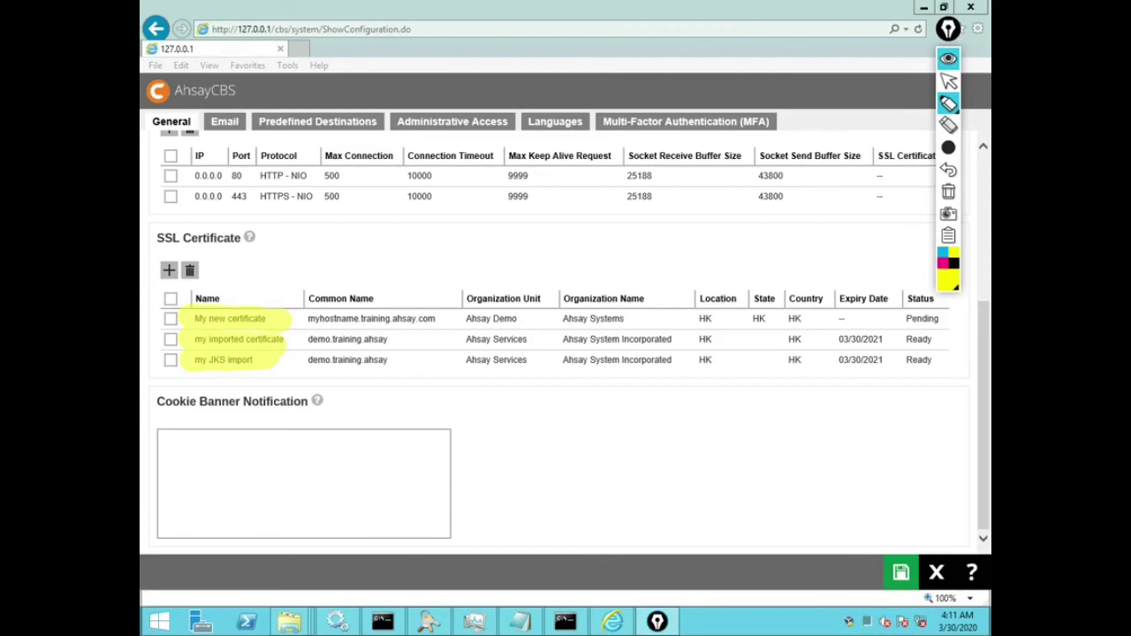
pyautogui.moveTo(894, 339); pyautogui.dragTo(965, 341)
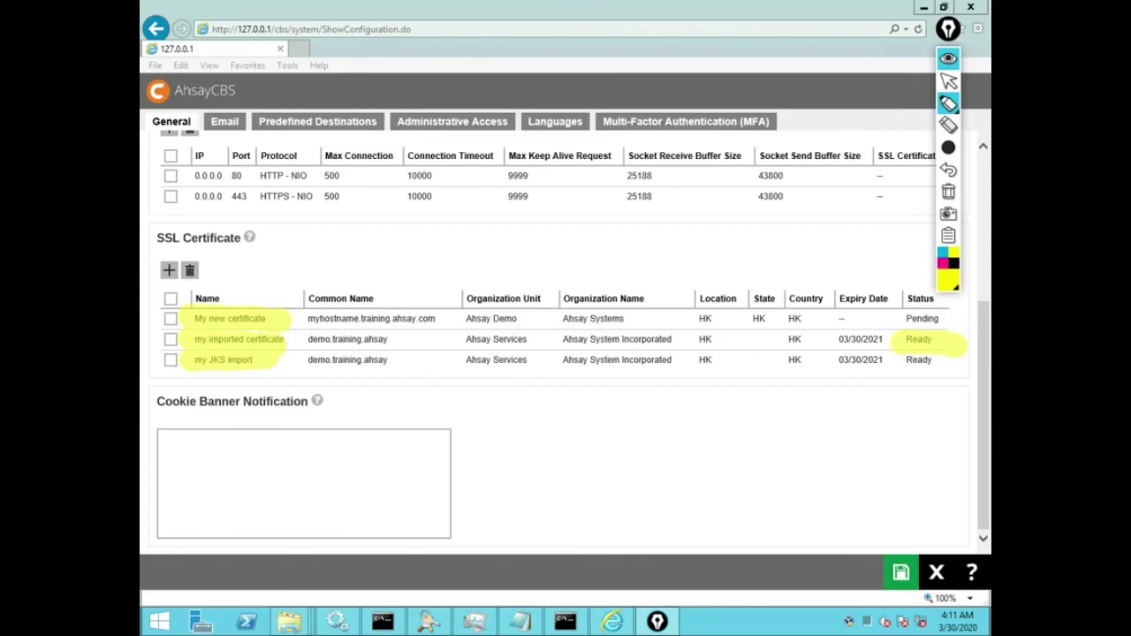
pyautogui.moveTo(894, 360); pyautogui.dragTo(942, 361)
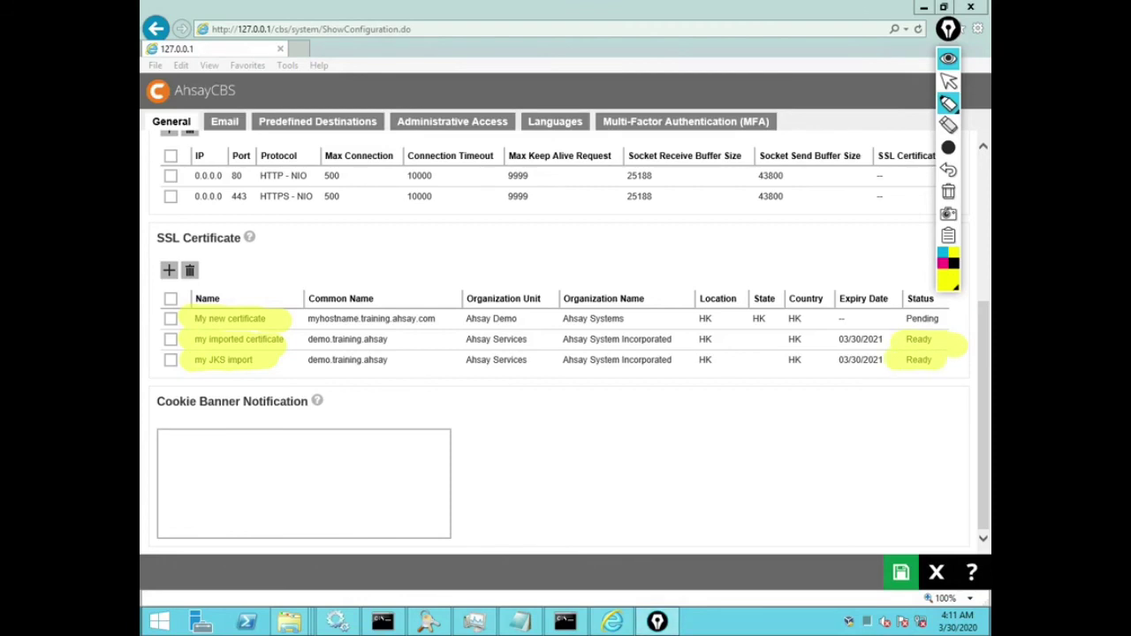
pyautogui.hotkey('ctrl', 'shift', 'c')
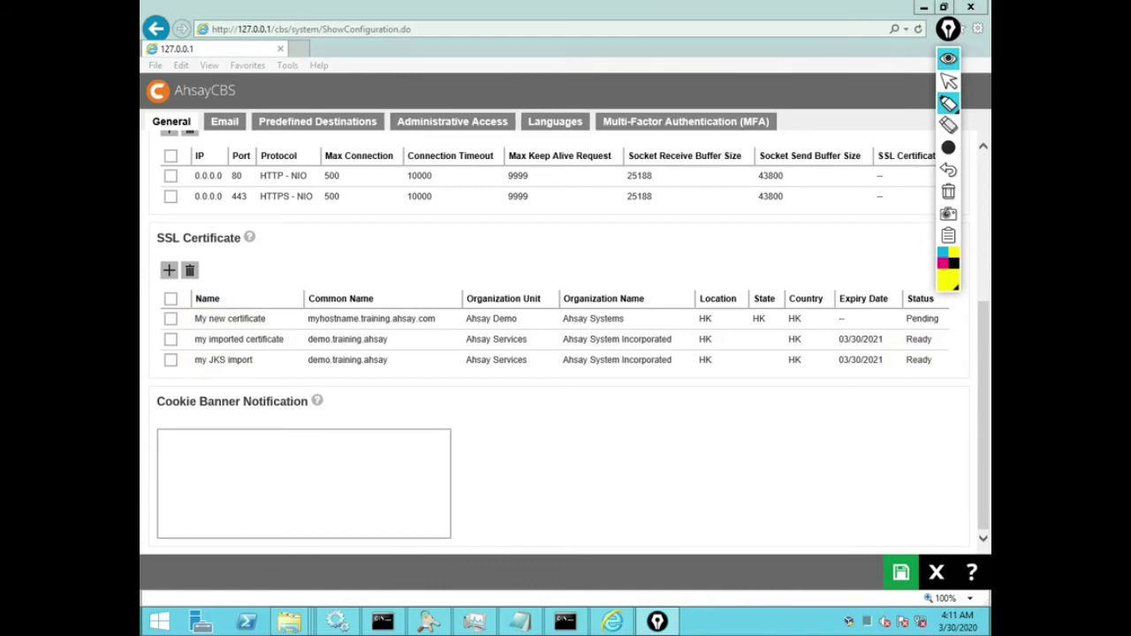
pyautogui.click(901, 573)
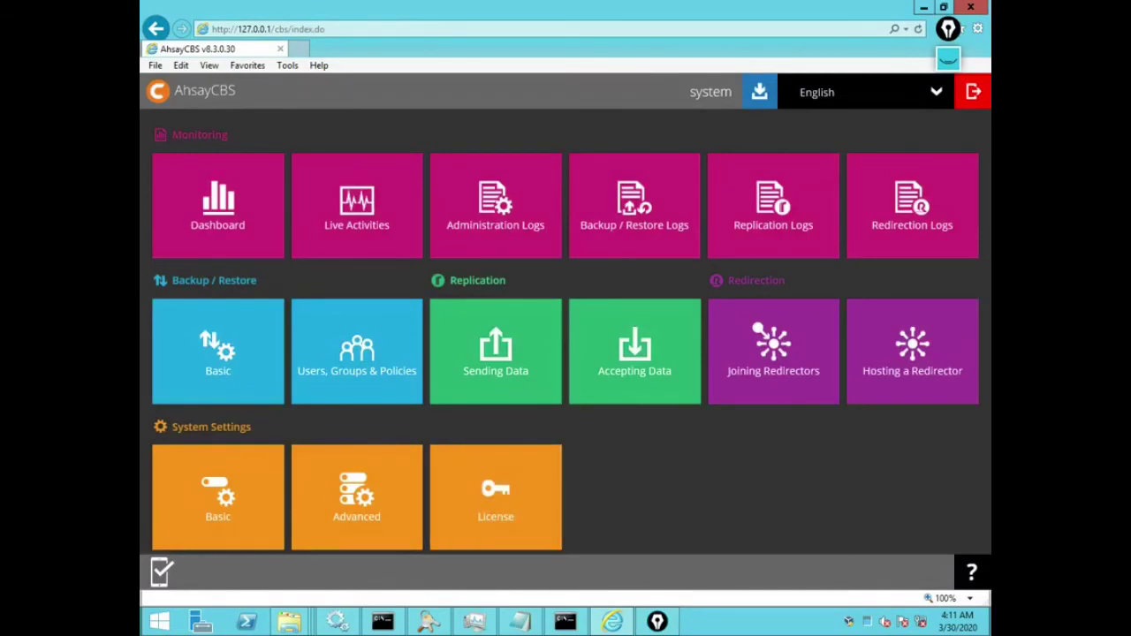
# Step: Delete 1ca.CRT, 2.CRT and 3.CRT from the conf\cert folder
pyautogui.moveTo(289, 621)
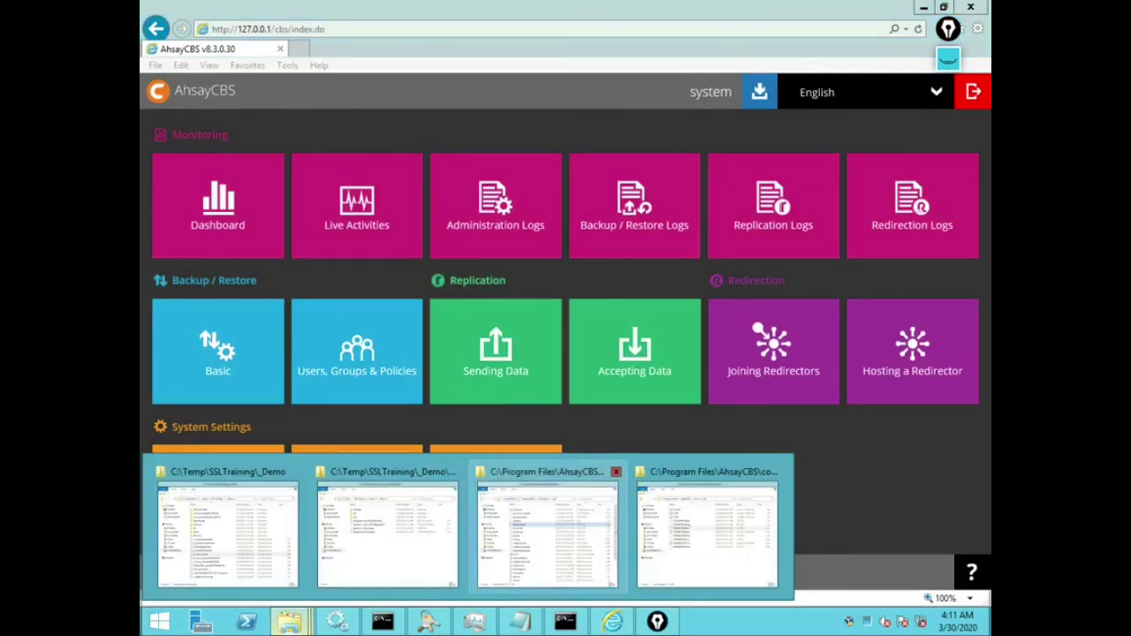
pyautogui.click(707, 530)
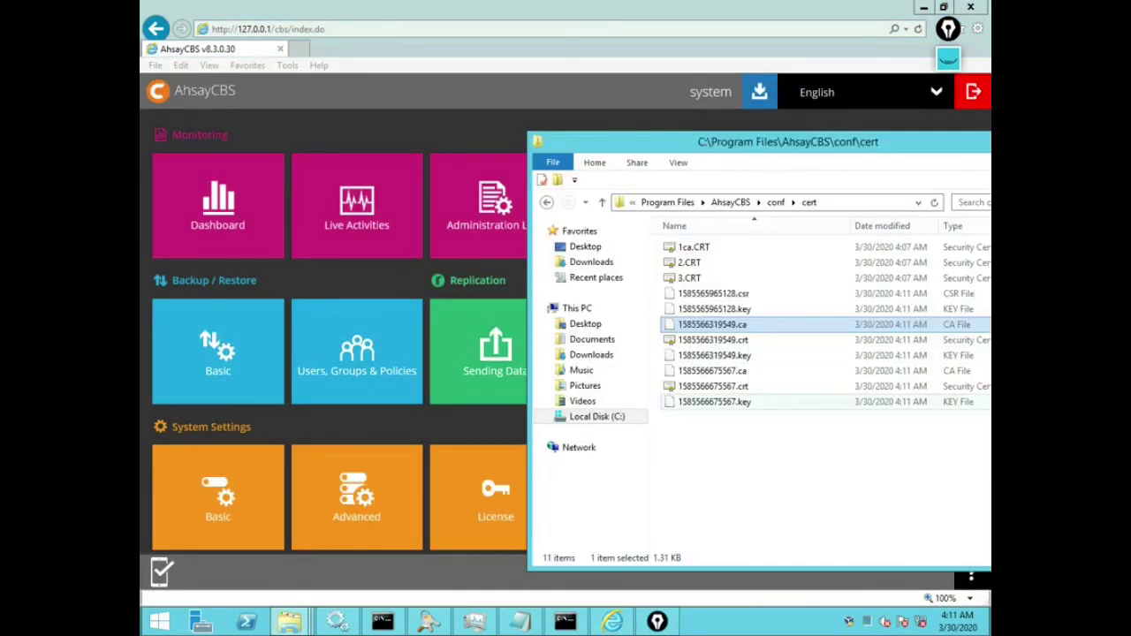
pyautogui.click(714, 401)
pyautogui.keyDown('shift'); pyautogui.click(711, 370); pyautogui.keyUp('shift')
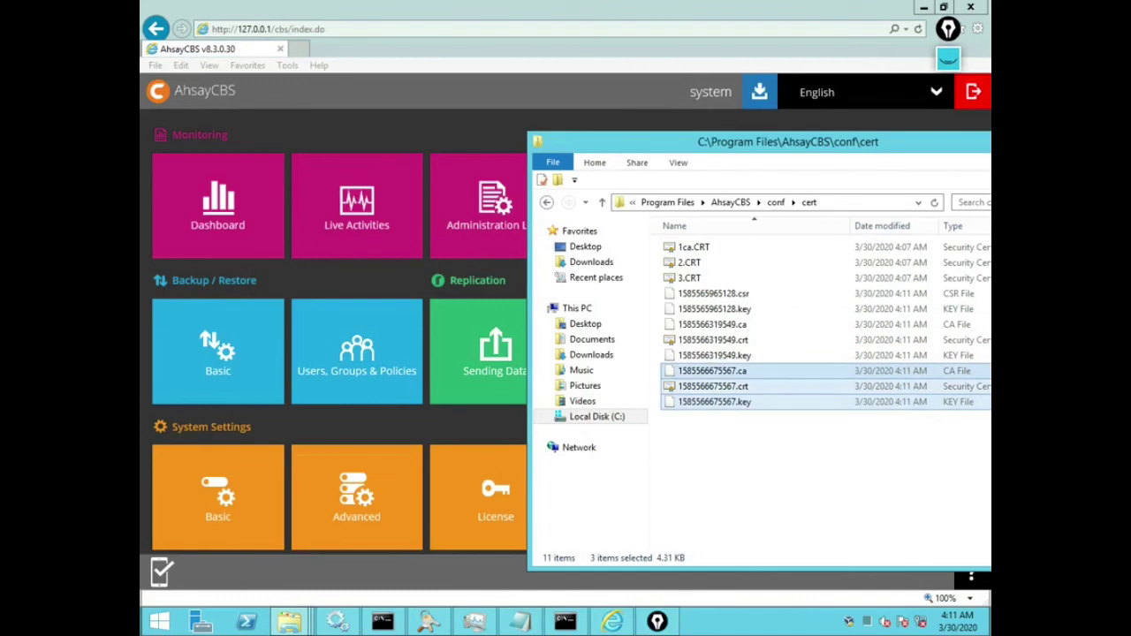
pyautogui.click(714, 354)
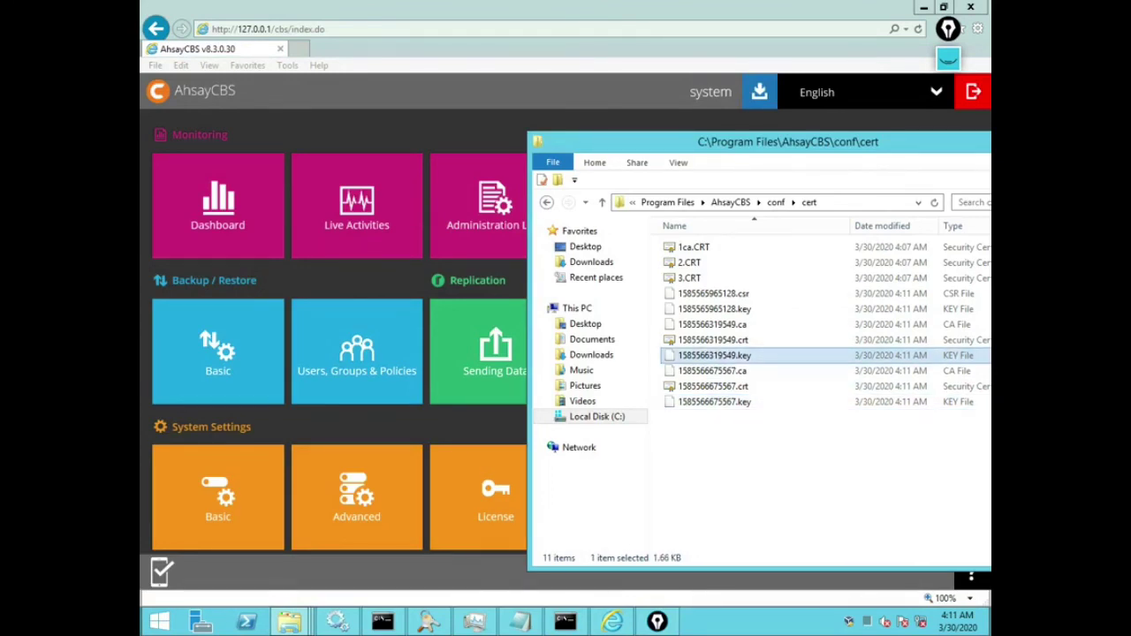
pyautogui.keyDown('shift'); pyautogui.click(712, 324); pyautogui.keyUp('shift')
pyautogui.click(714, 309)
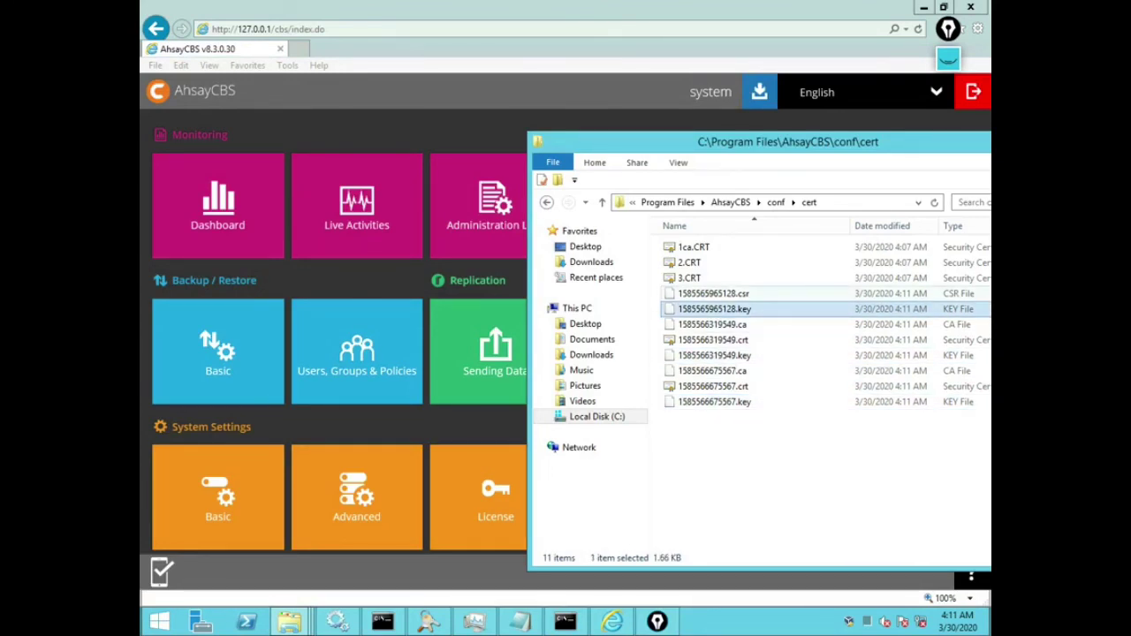
pyautogui.click(713, 293)
pyautogui.click(690, 278)
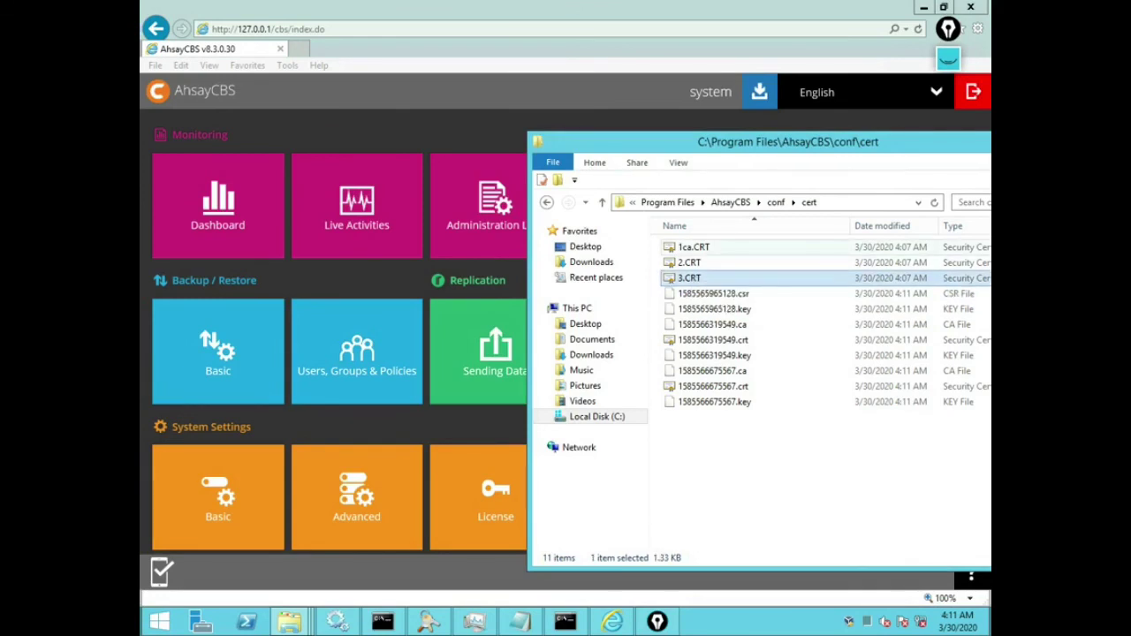
pyautogui.keyDown('shift'); pyautogui.click(690, 247); pyautogui.keyUp('shift')
pyautogui.rightClick(681, 250)
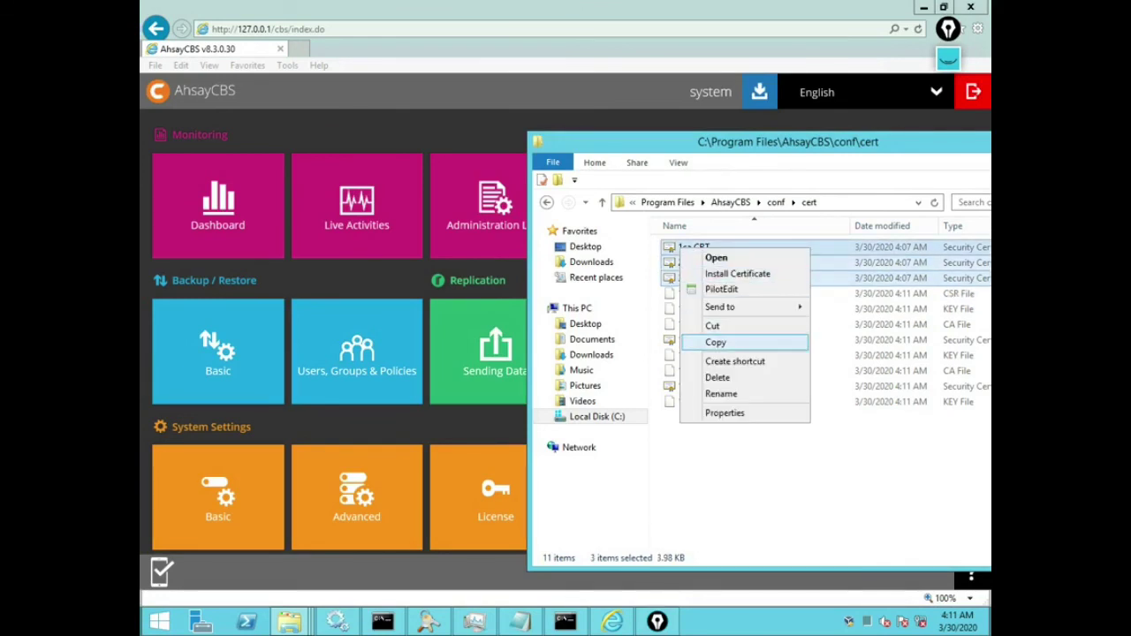
pyautogui.click(718, 377)
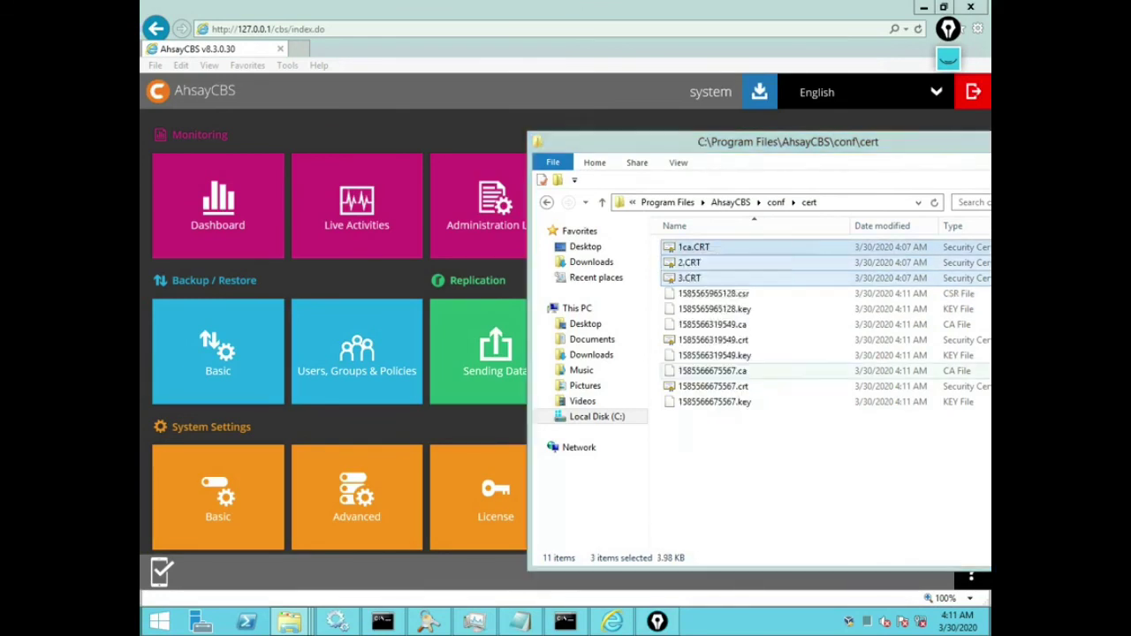
pyautogui.click(622, 321)
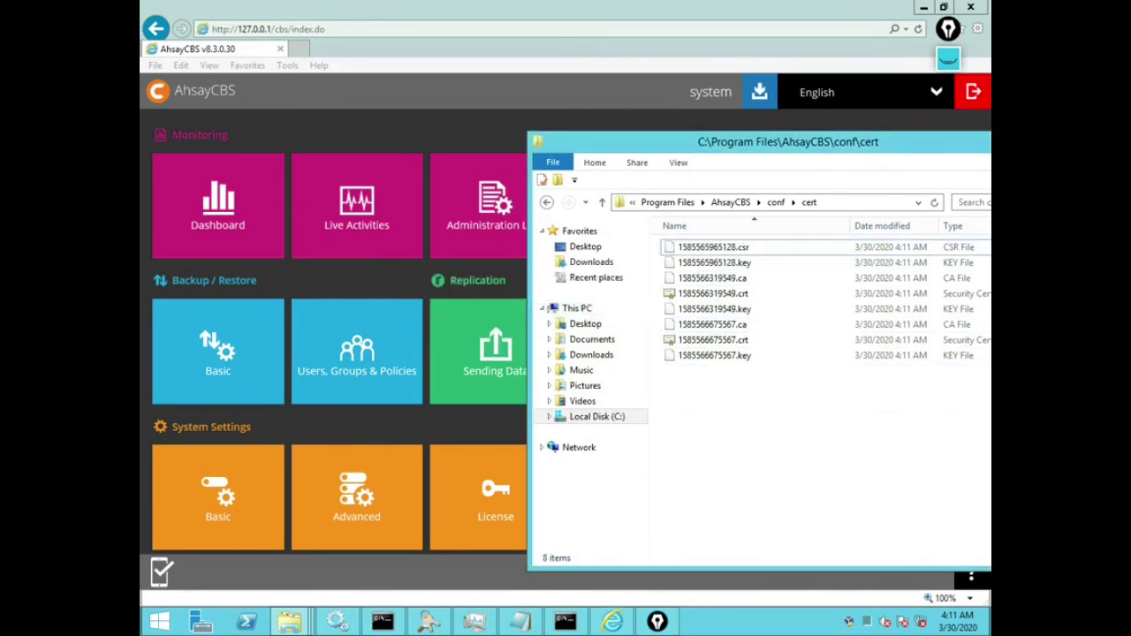
# Step: Select the \conf\cert portion of the folder path in the address bar
pyautogui.hotkey('alt', 'd')
pyautogui.press('End')
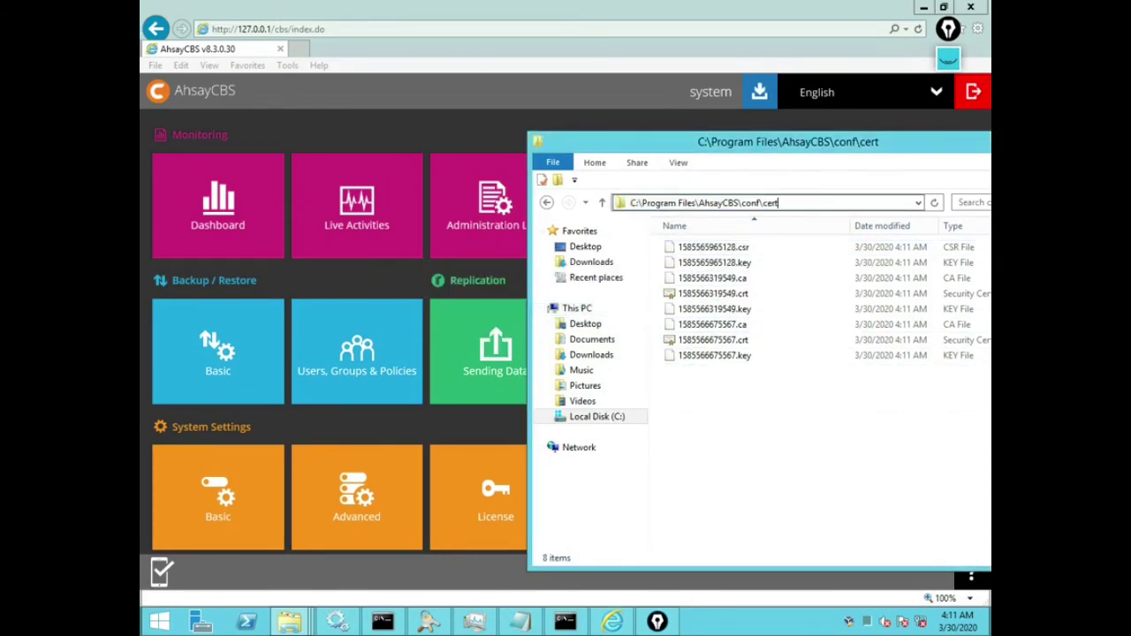
pyautogui.hotkey('shift', 'Left')
pyautogui.hotkey('shift', 'Left')
pyautogui.hotkey('shift', 'Left')
pyautogui.hotkey('shift', 'Left')
pyautogui.hotkey('shift', 'Left')
pyautogui.hotkey('shift', 'Left')
pyautogui.hotkey('shift', 'Left')
pyautogui.hotkey('shift', 'Left')
pyautogui.hotkey('shift', 'Left')
pyautogui.hotkey('shift', 'Left')
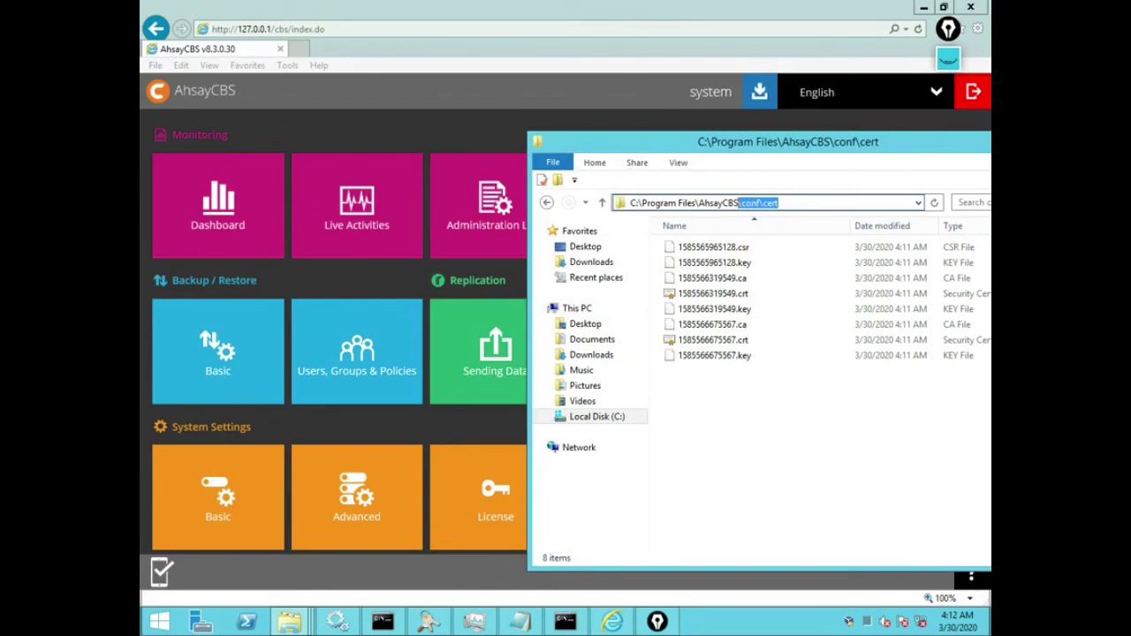